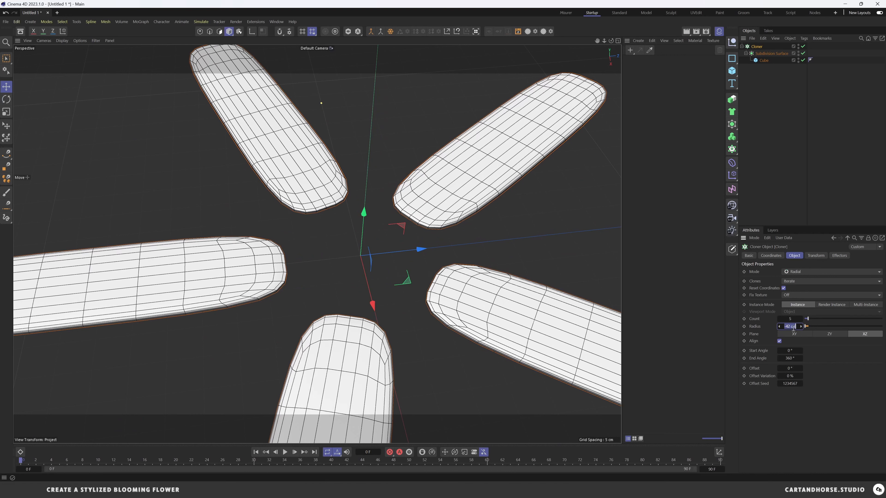
Set the Cloner's radius to 0 cm and make the petal cube editable
key("Return")
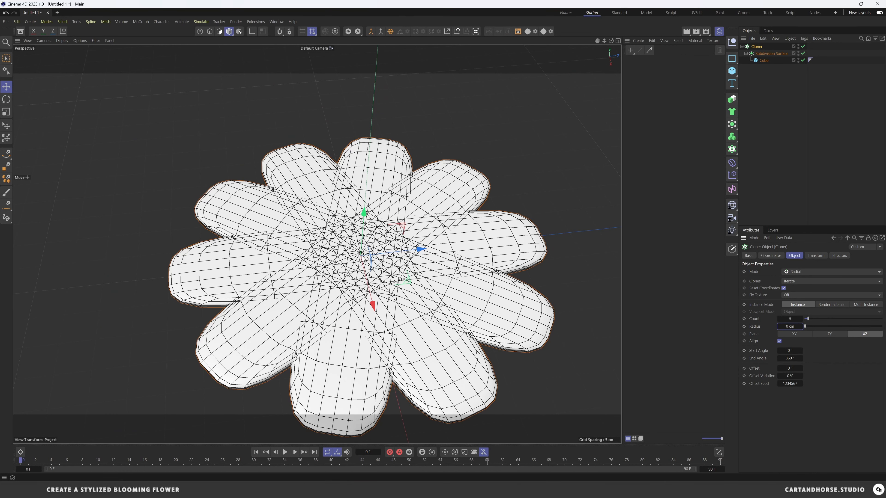
left_click(763, 61)
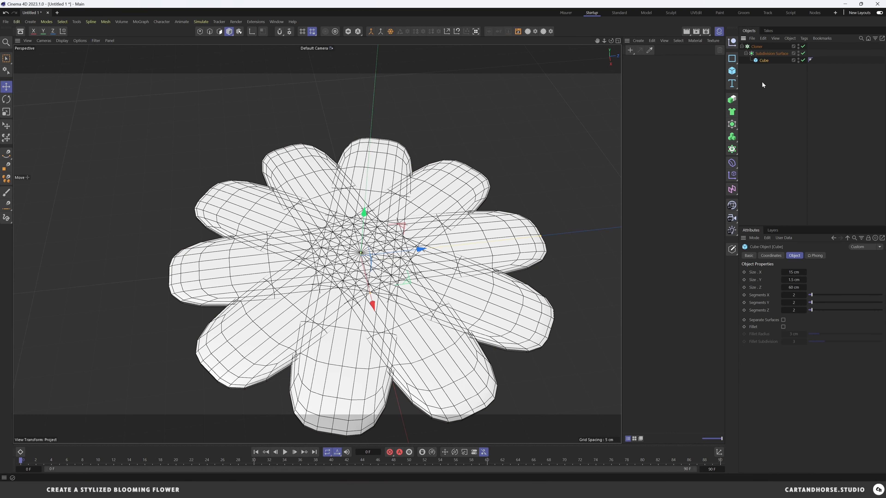
key("c")
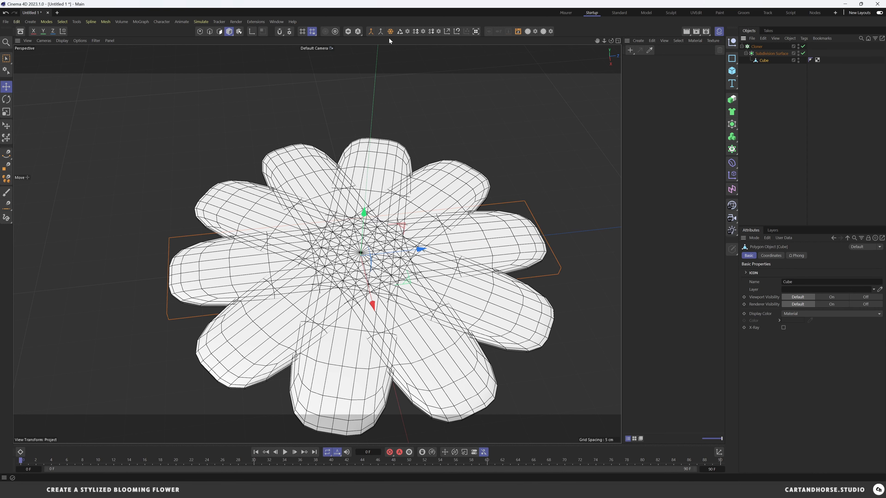
Disable the Cloner and move the cube's axis to the petal's end with Axis Center, using all points and Z at -100%
left_click(803, 46)
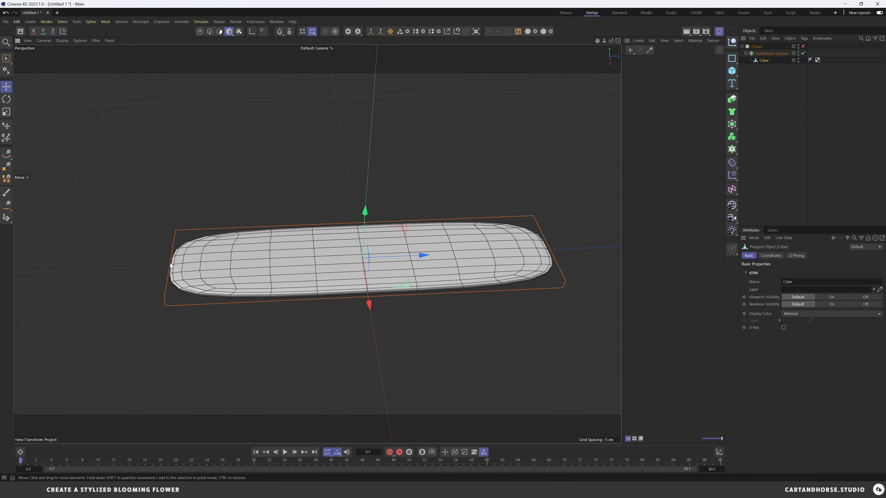
left_click(447, 32)
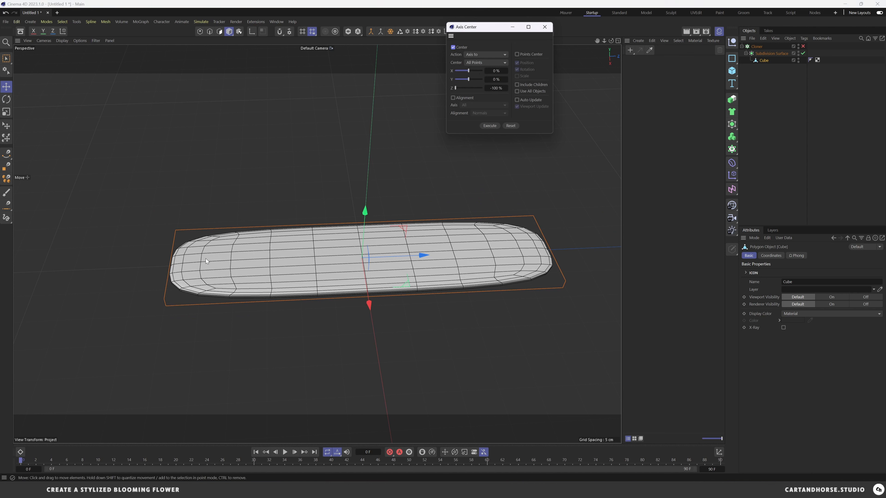
left_click(490, 125)
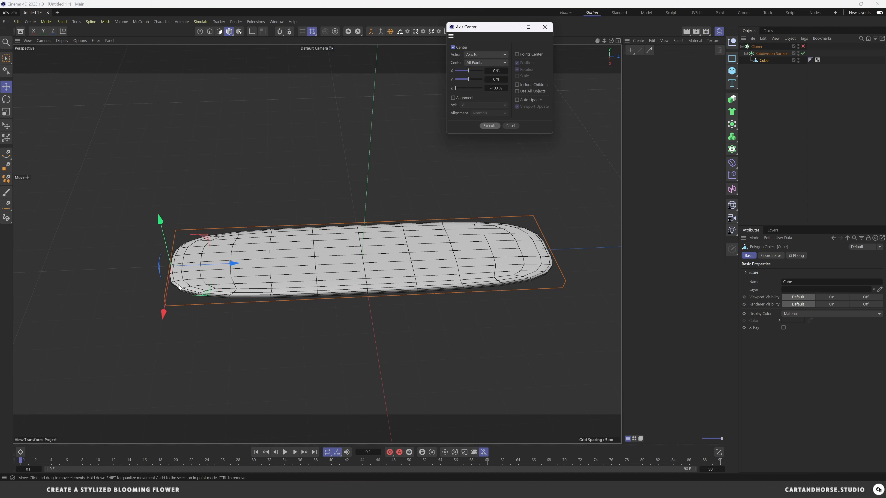
left_click(544, 27)
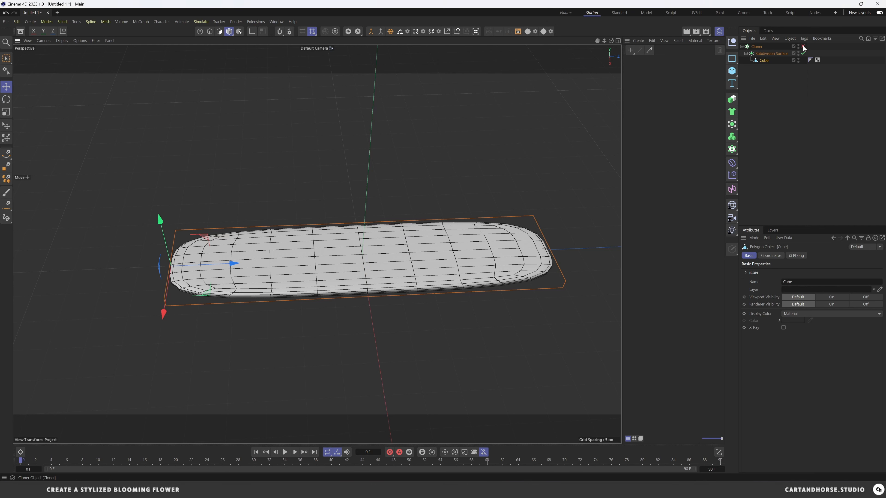
Re-enable the Cloner, reset the cube's transform to the origin and show its coordinates
left_click(803, 46)
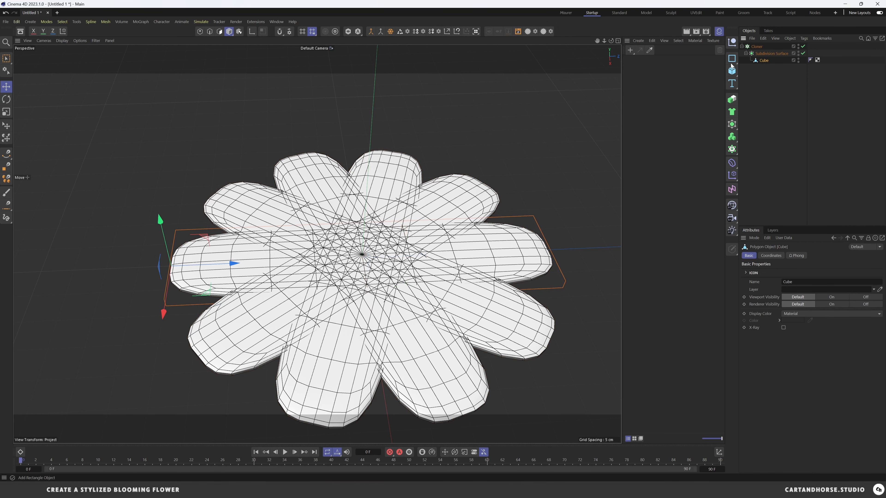
left_click(457, 32)
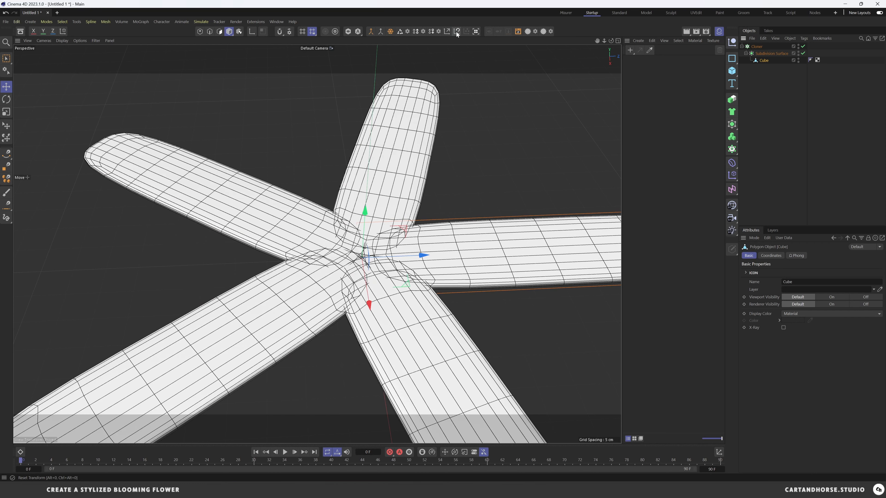
left_click(771, 255)
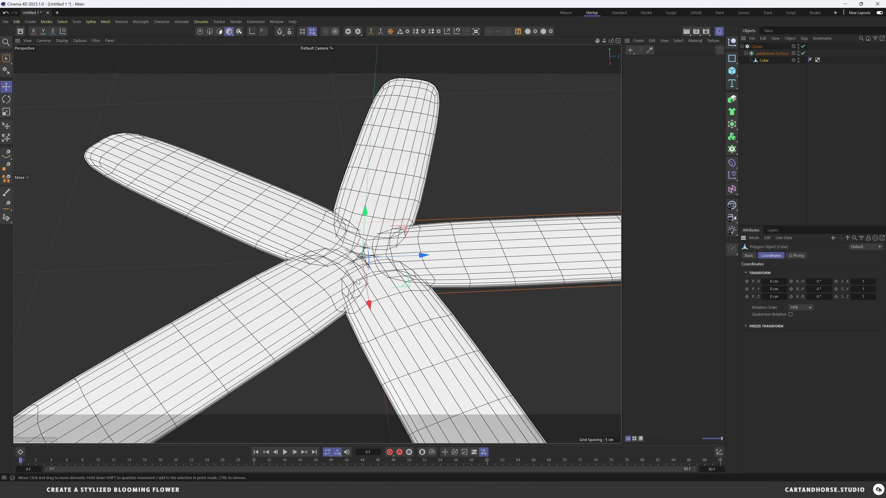
Set the Cloner's radius to 5 cm to open a gap between the petals at the flower's centre
left_click(756, 46)
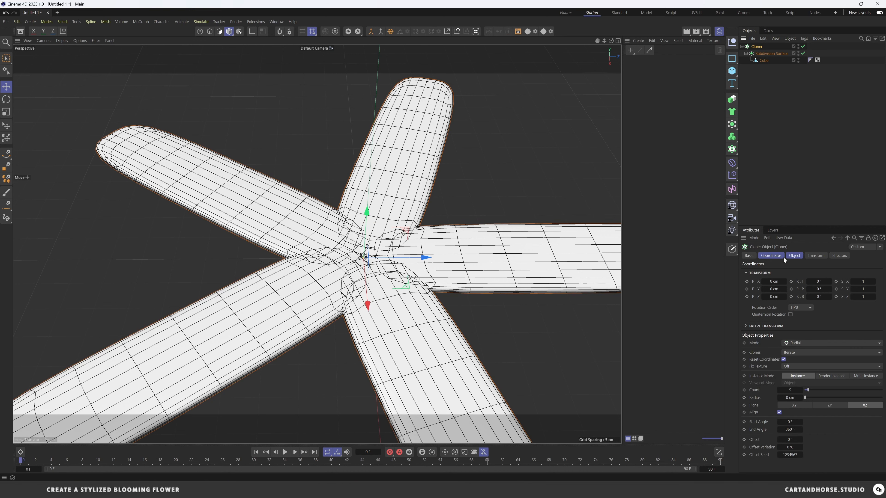
left_click(801, 398)
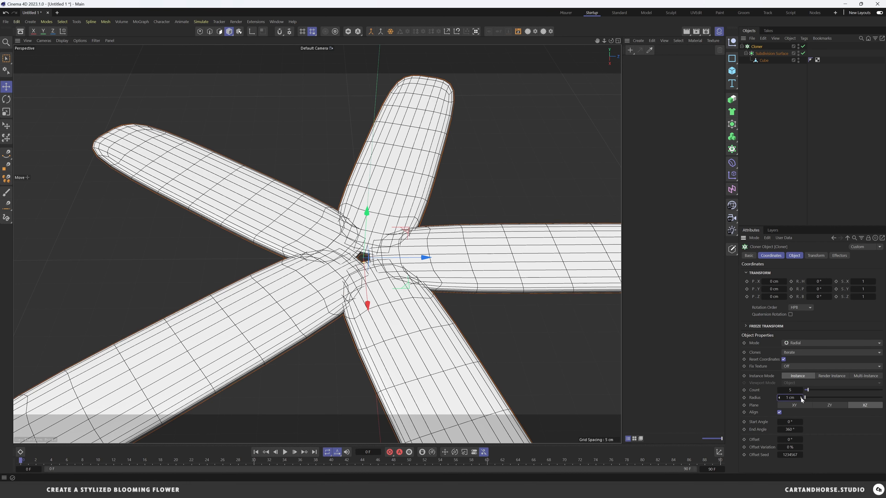
left_click(801, 397)
left_click(801, 398)
left_click(801, 397)
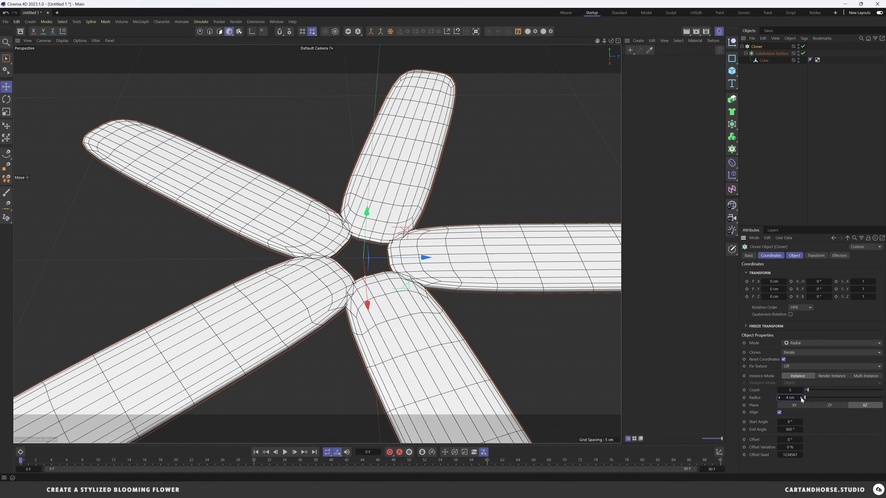
left_click(801, 398)
left_click_drag(349, 230, 288, 255, "alt")
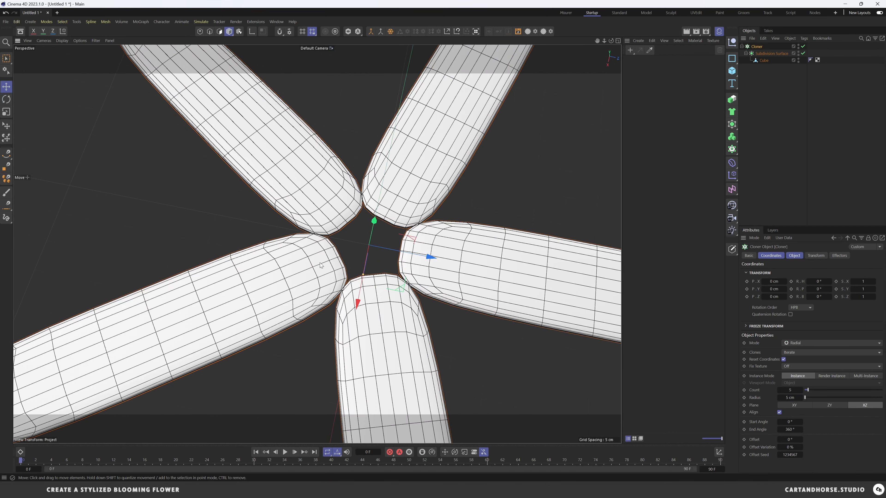
left_click_drag(338, 283, 362, 241, "alt")
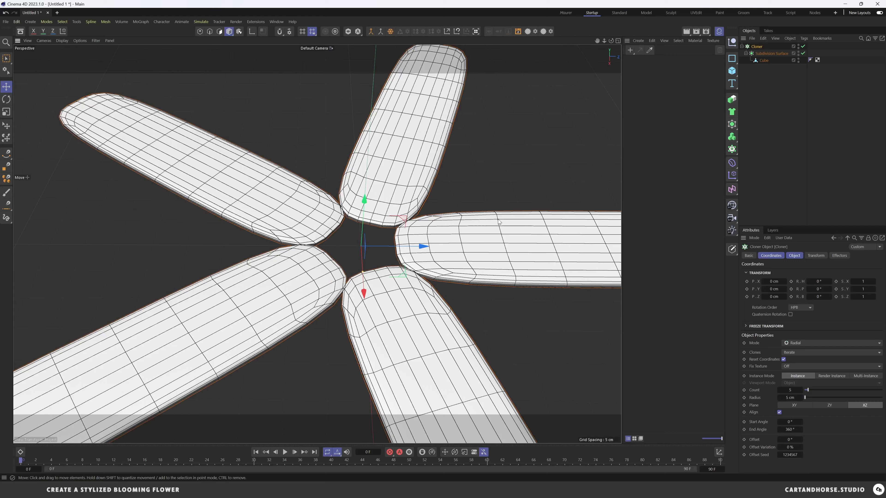
Group the Subdivision Surface into a null and add a Bend deformer inside that null beside it
left_click(789, 153)
left_click_drag(489, 265, 442, 257, "alt")
left_click(771, 53)
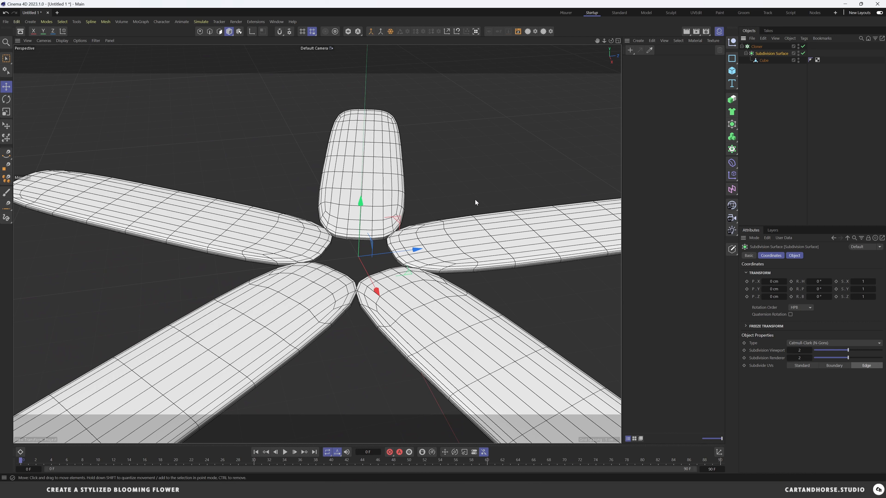
left_click(778, 85)
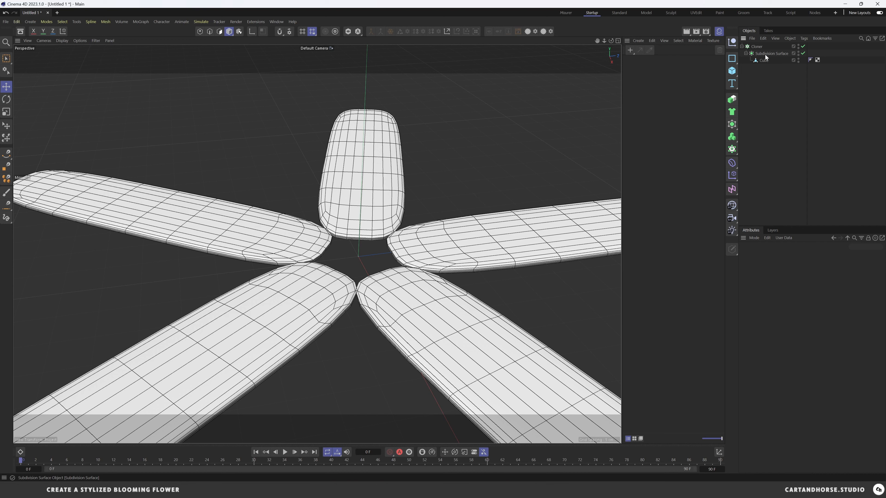
left_click(767, 53)
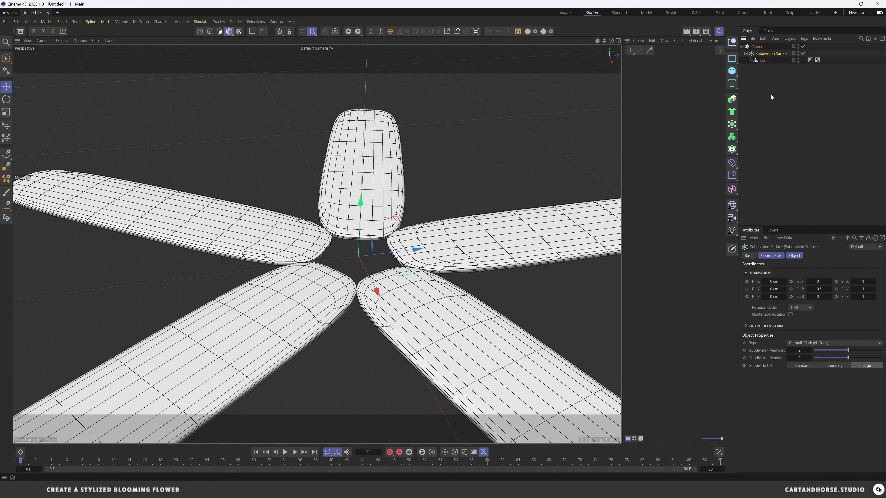
key("alt+g")
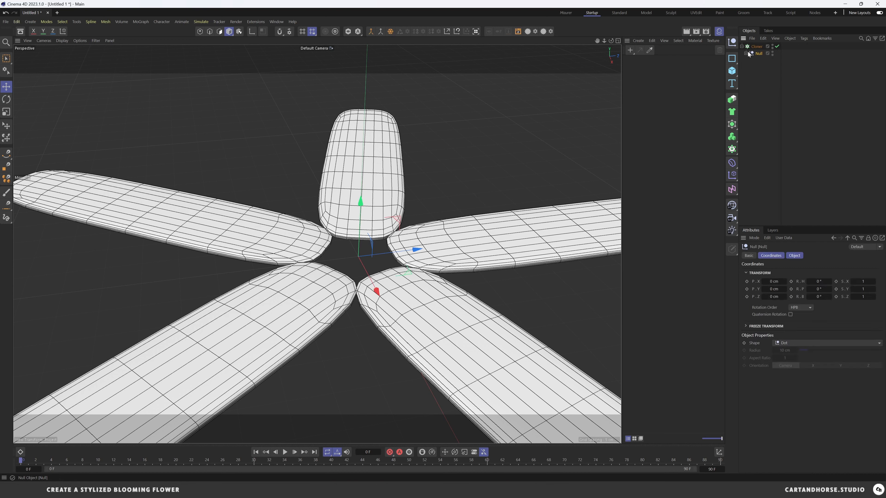
left_click(746, 52)
left_click(732, 163, "shift")
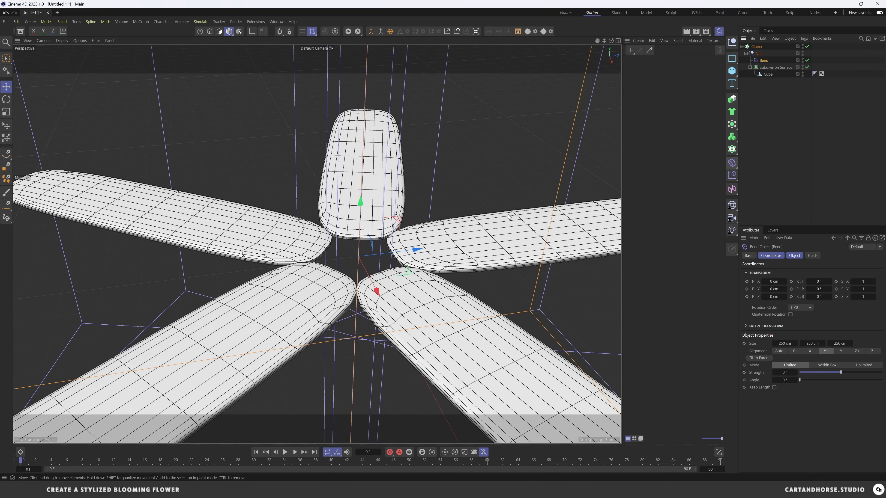
Disable the Cloner to isolate a single petal and set the Bend deformer's size to 10 × 1 × 10 cm
left_click(807, 46)
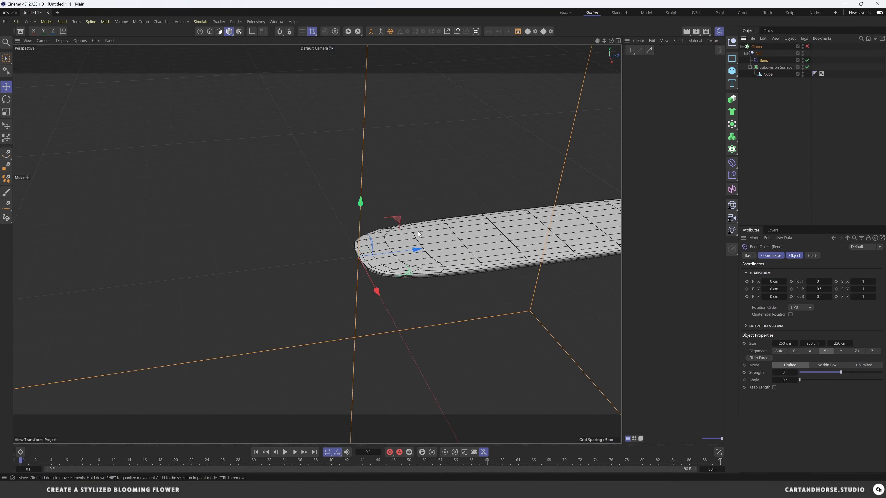
scroll(327, 271, "down", 6)
left_click_drag(370, 230, 297, 220, "alt")
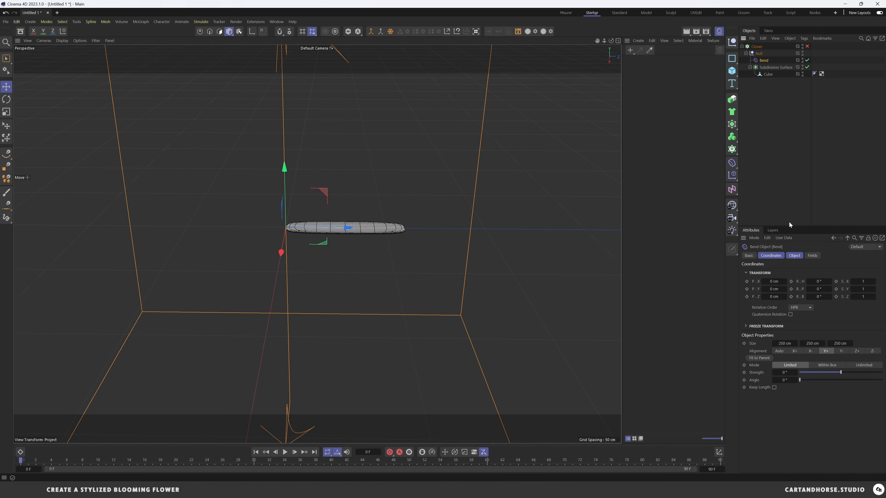
left_click(795, 256)
left_click(785, 272)
type("1")
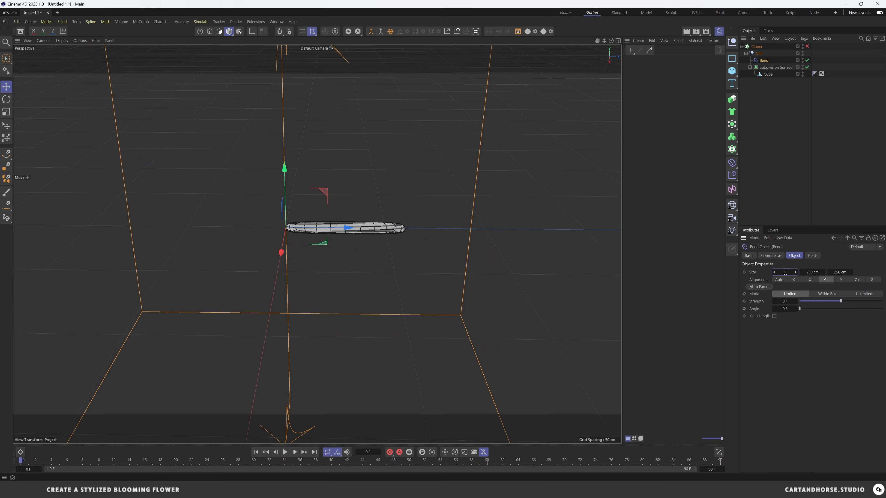
type("0")
key("Tab")
type("1")
key("Tab")
type("10")
key("Return")
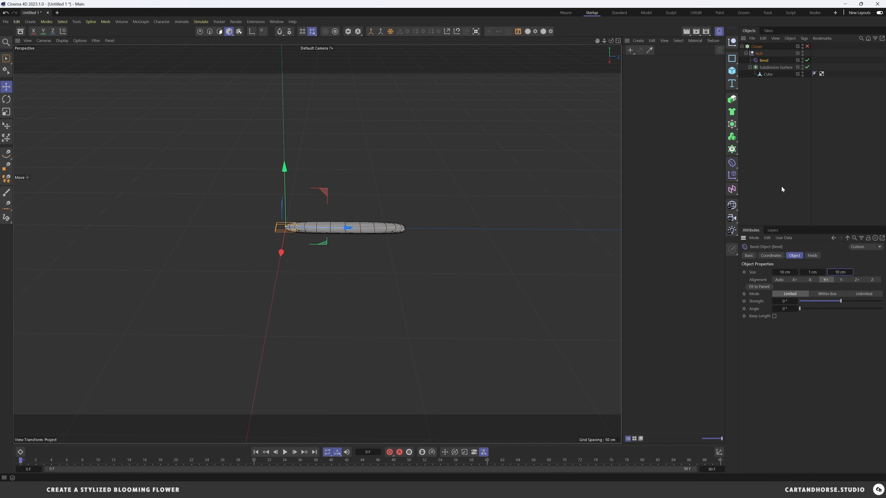
Raise the Bend deformer's strength to about 50°
left_click_drag(840, 301, 847, 303)
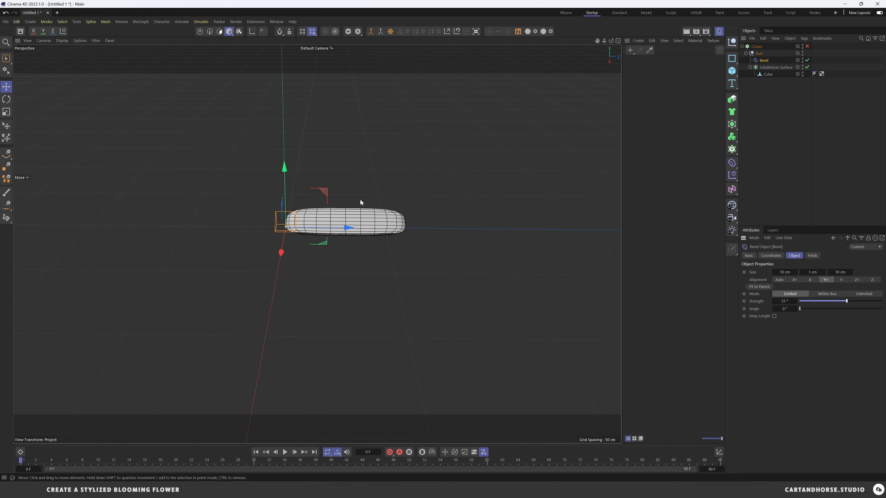
scroll(335, 223, "up", 3)
left_click_drag(335, 223, 426, 203, "alt")
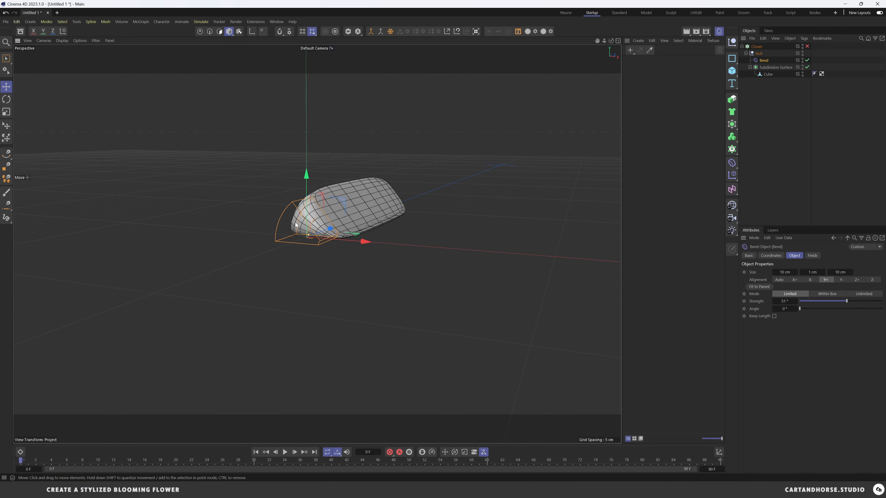
right_click_drag(329, 213, 341, 214, "alt")
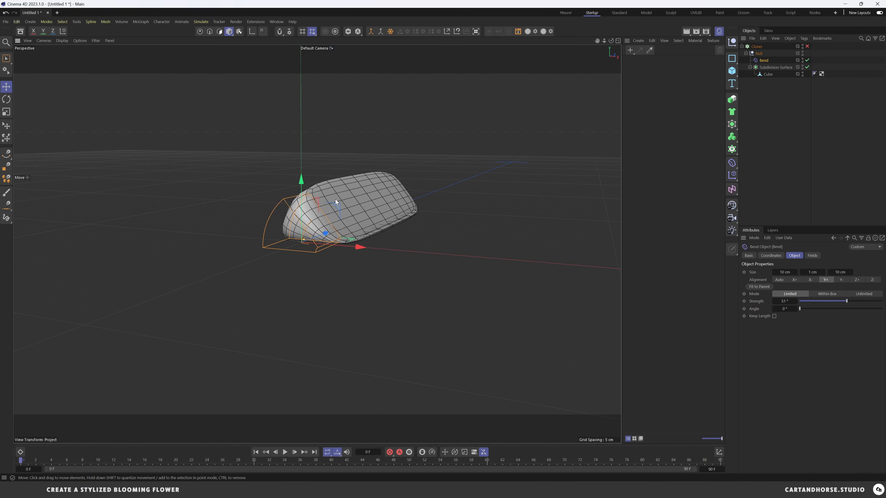
Rotate the Bend deformer in two directions so that its Y axis runs along the petal's length and it curves the petal lengthwise
key("r")
left_click_drag(323, 218, 337, 276)
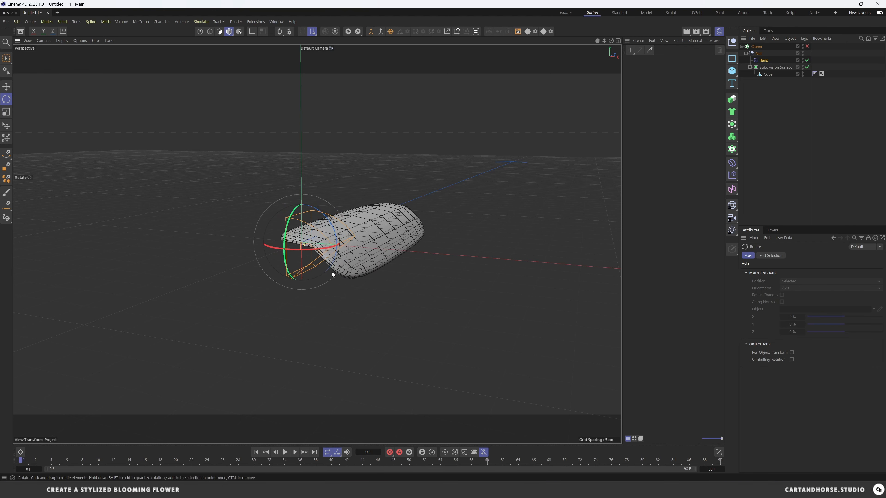
left_click_drag(303, 252, 219, 253)
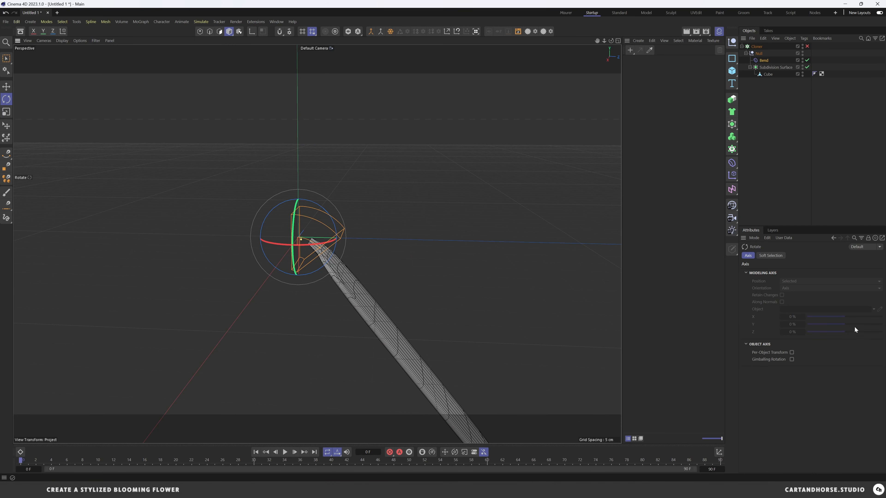
left_click(767, 60)
left_click_drag(841, 300, 833, 300)
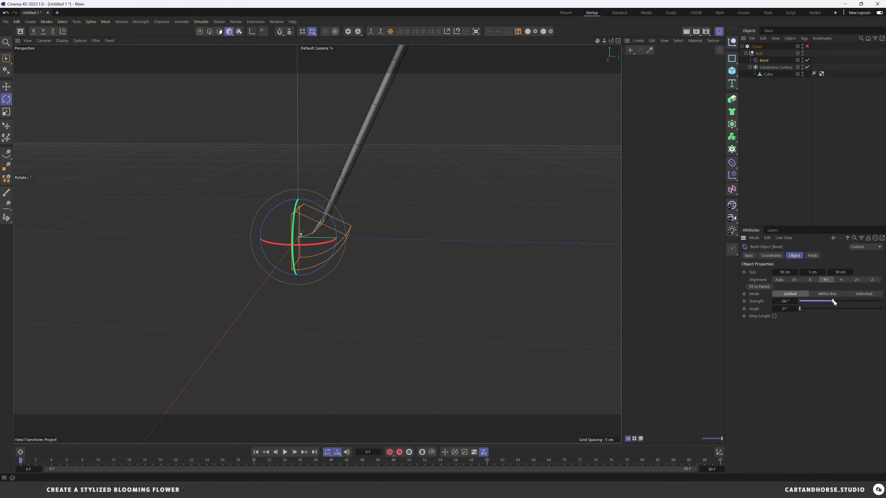
key("ctrl+z")
left_click_drag(788, 273, 834, 272)
key("ctrl+z")
Set the Bend deformer's Y size to 70 cm
key("e")
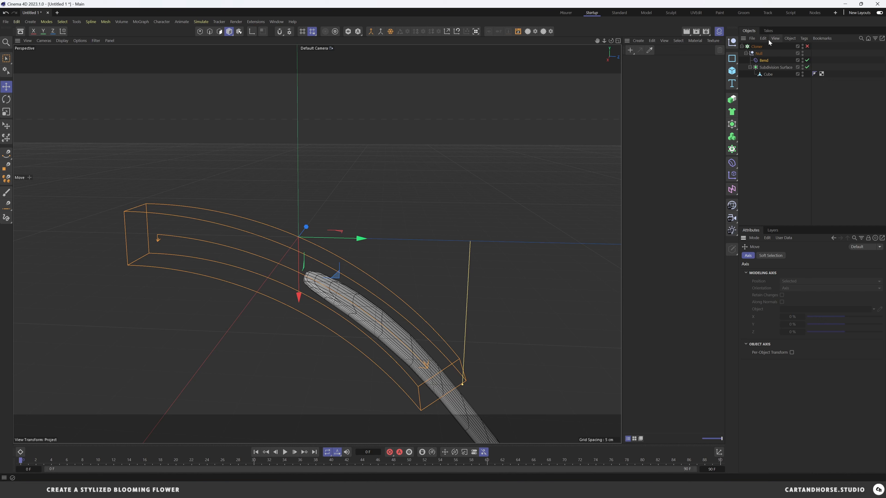
left_click(766, 61)
left_click(812, 273)
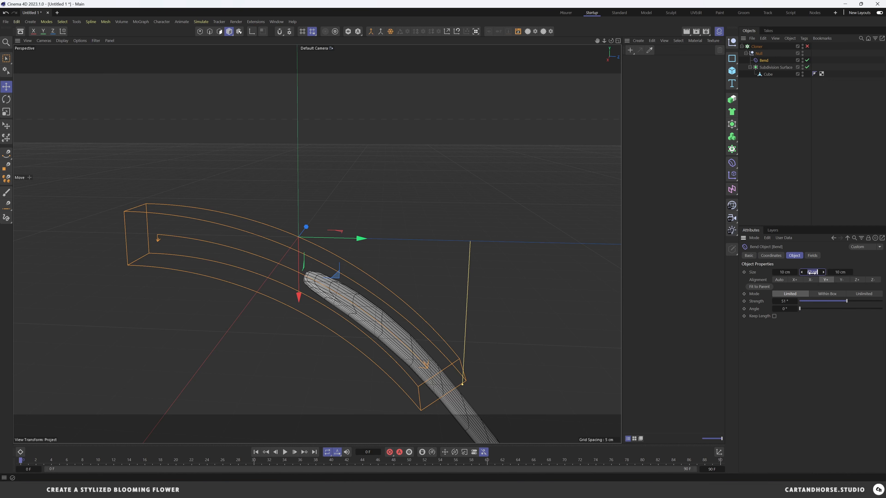
type("70")
key("Return")
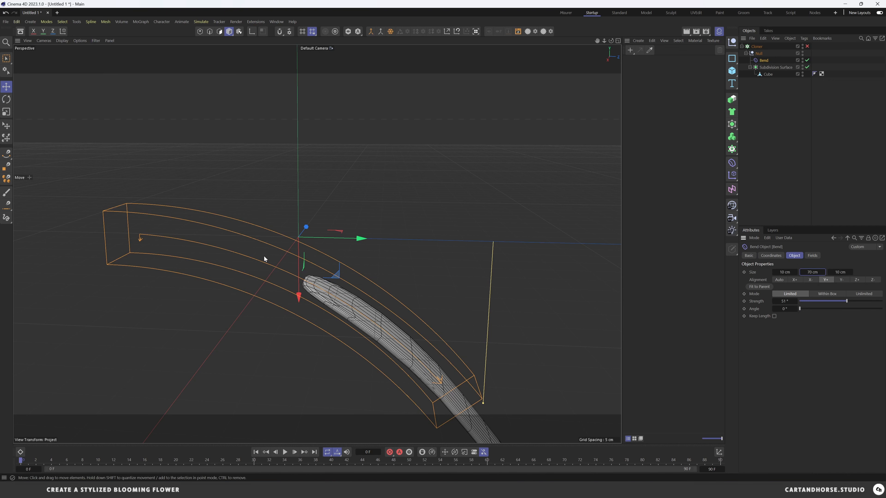
Move the Bend deformer along its Y axis to centre it on the petal and reduce its Y size to 61 cm
left_click_drag(362, 239, 539, 244)
middle_click_drag(435, 245, 442, 243, "alt")
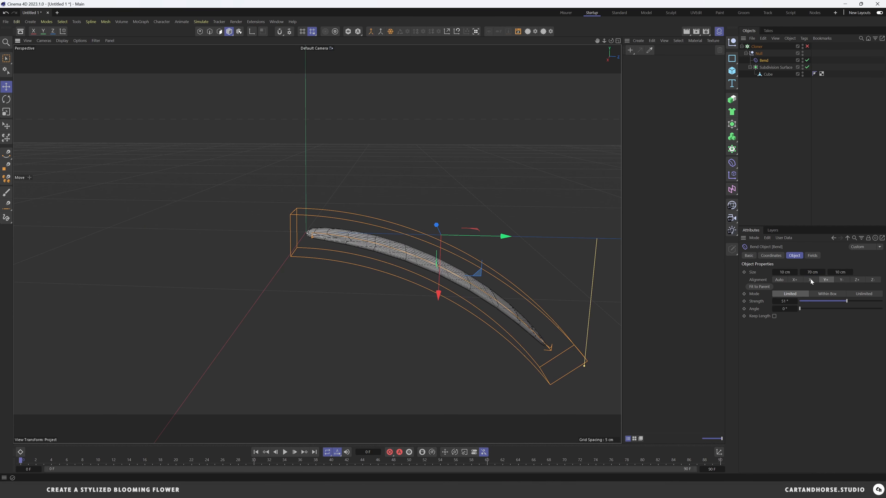
left_click_drag(819, 271, 811, 270)
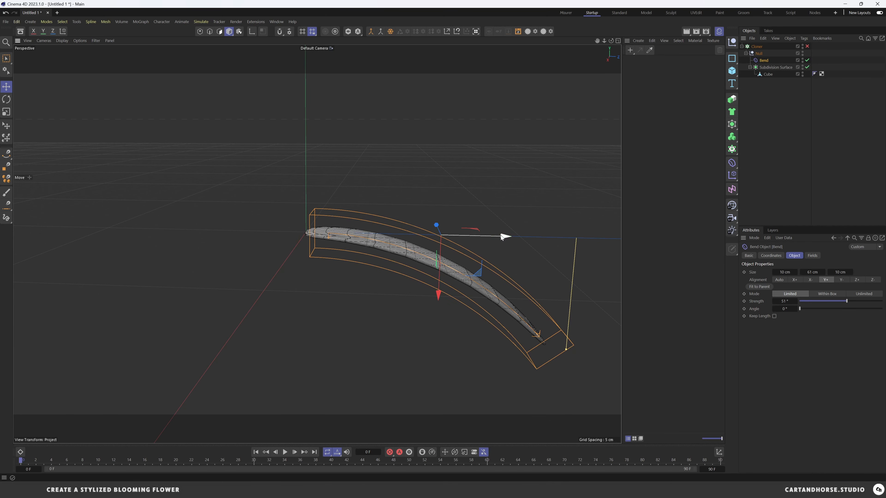
Nudge the Bend deformer along the petal, widen its Z size to 17 cm and set its strength to -63° to curl the petal upward
left_click_drag(500, 236, 492, 236)
left_click_drag(414, 275, 309, 295, "alt")
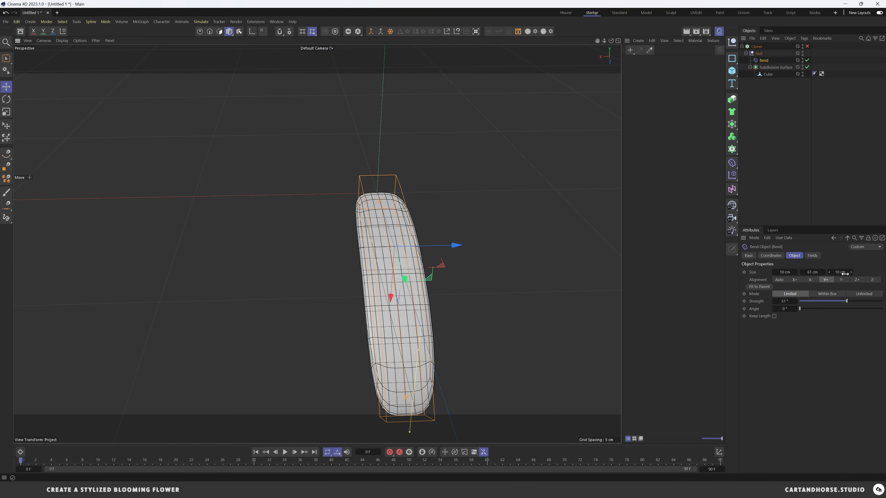
left_click_drag(844, 274, 833, 301)
left_click_drag(431, 146, 441, 167, "alt")
right_click_drag(441, 169, 389, 196, "alt")
middle_click_drag(389, 196, 465, 217, "alt")
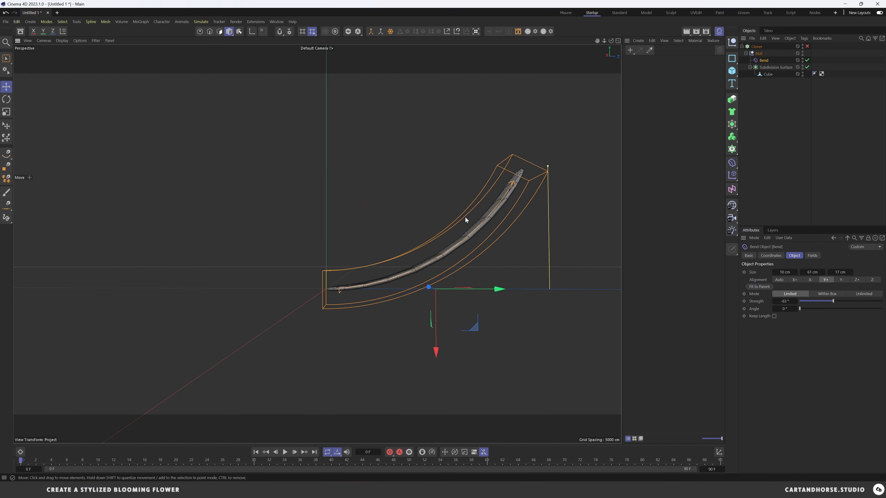
Enable the Cloner again and hide the Bend deformer's cage in the viewport
left_click(778, 90)
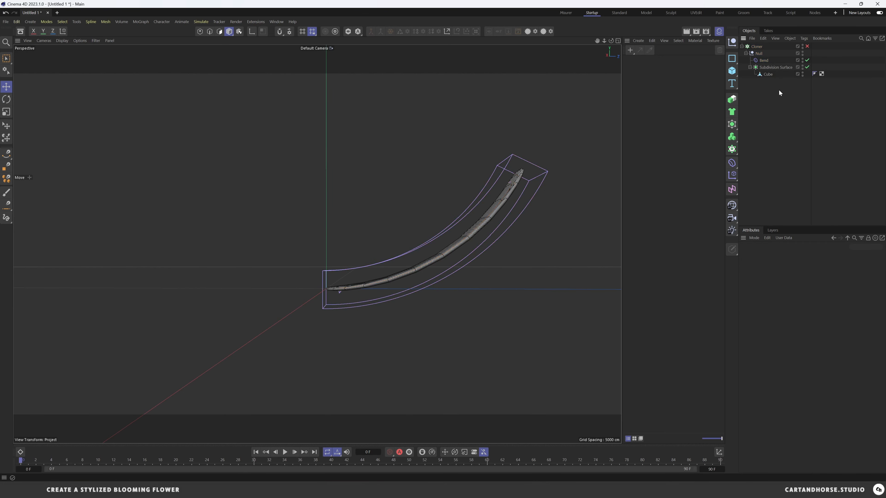
left_click(807, 46)
mouse_move(382, 260)
left_mouse_down("alt")
mouse_move(319, 295)
mouse_move(301, 288)
mouse_move(374, 276)
left_mouse_up("alt")
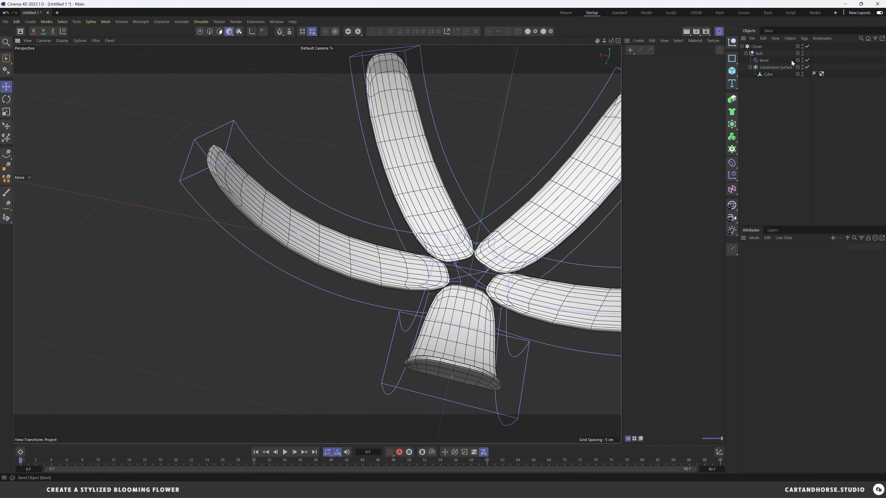
mouse_move(558, 245)
left_mouse_down("alt")
mouse_move(516, 237)
mouse_move(469, 155)
mouse_move(418, 203)
left_mouse_up("alt")
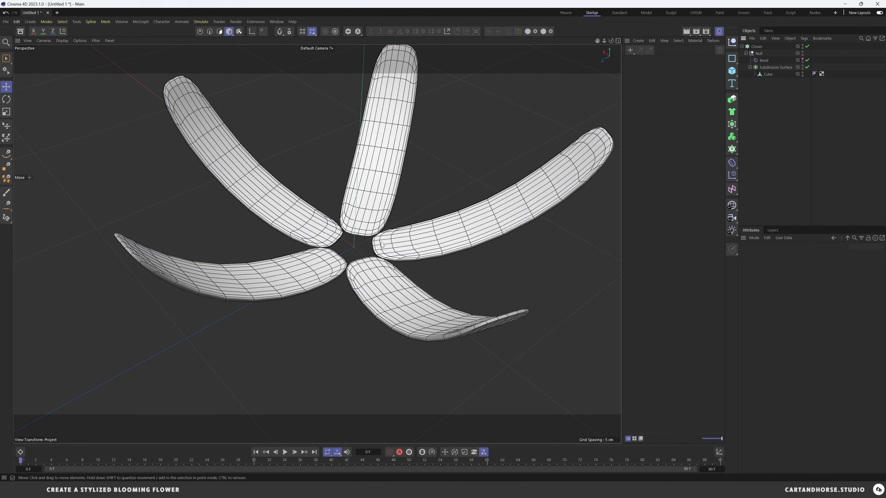
left_click_drag(453, 227, 395, 283, "alt")
right_click_drag(405, 278, 415, 277, "alt")
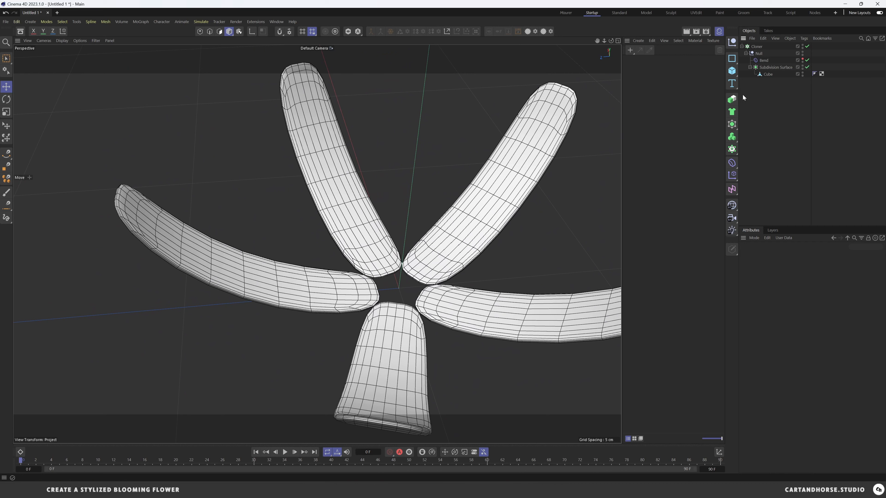
Add a Sphere at the flower's centre with a radius of 10 cm
left_click(732, 71)
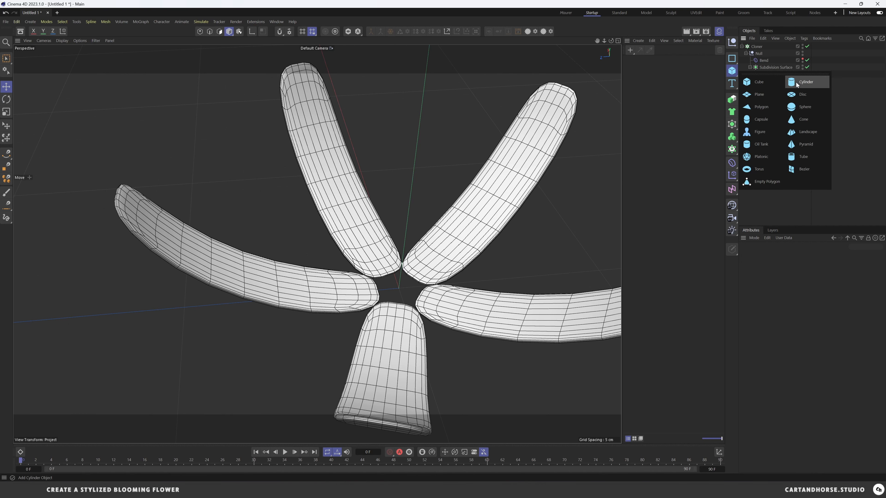
left_click(805, 108)
left_click(789, 272)
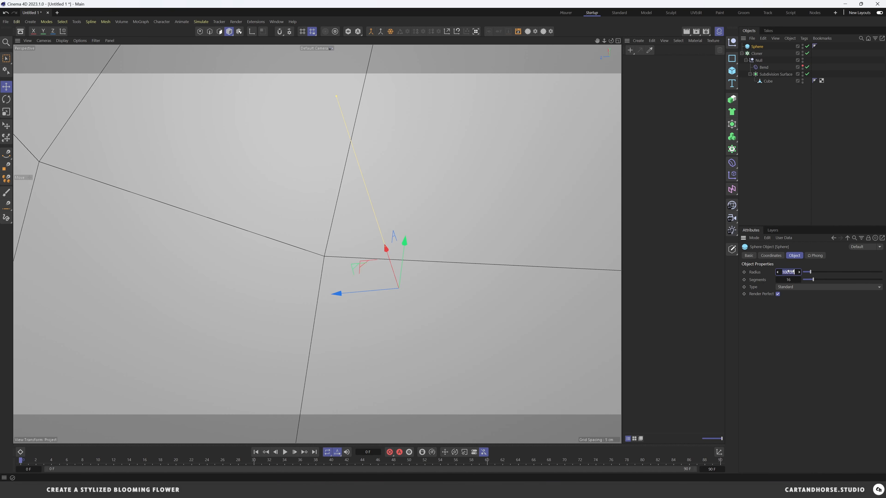
type("10")
key("Return")
left_click_drag(417, 291, 366, 307, "alt")
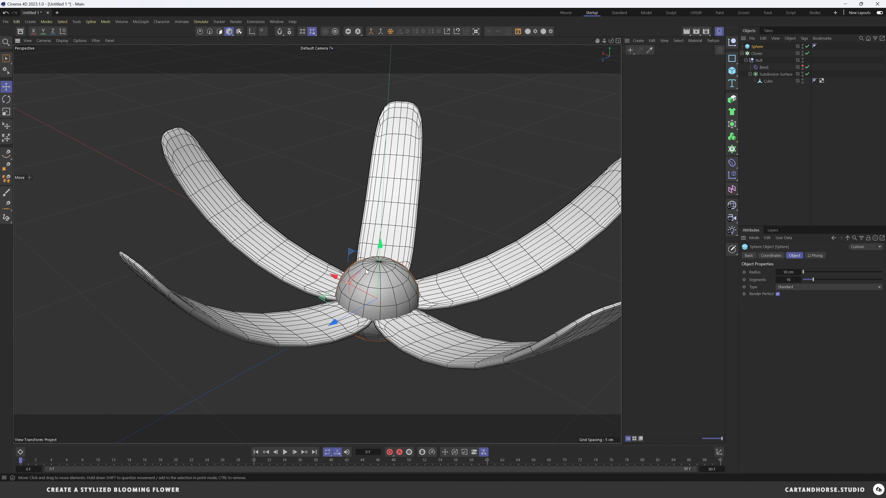
Set the sphere's segments to 24
left_click(779, 273)
left_click(799, 273)
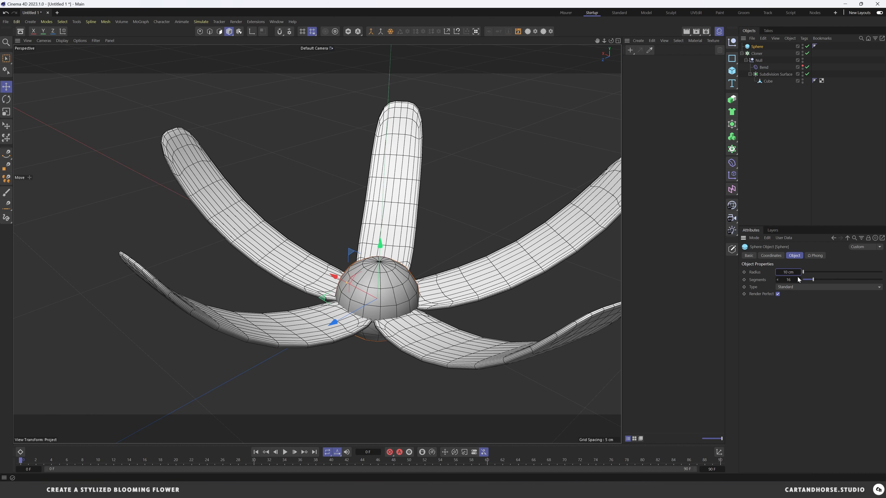
left_click(793, 280)
type("24")
key("Return")
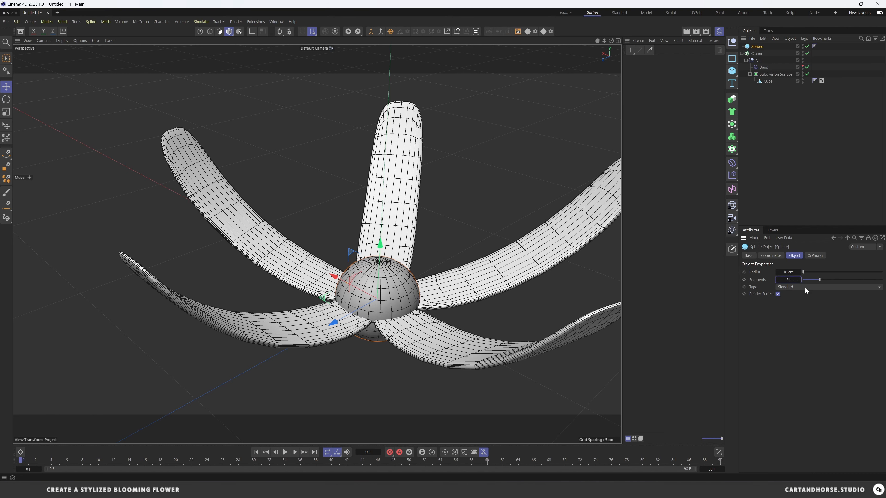
left_click(806, 288)
left_click(805, 303)
Make the sphere editable and scale it down along its Y axis into a flattened dome
left_click_drag(362, 337, 349, 352, "alt")
key("d")
key("c")
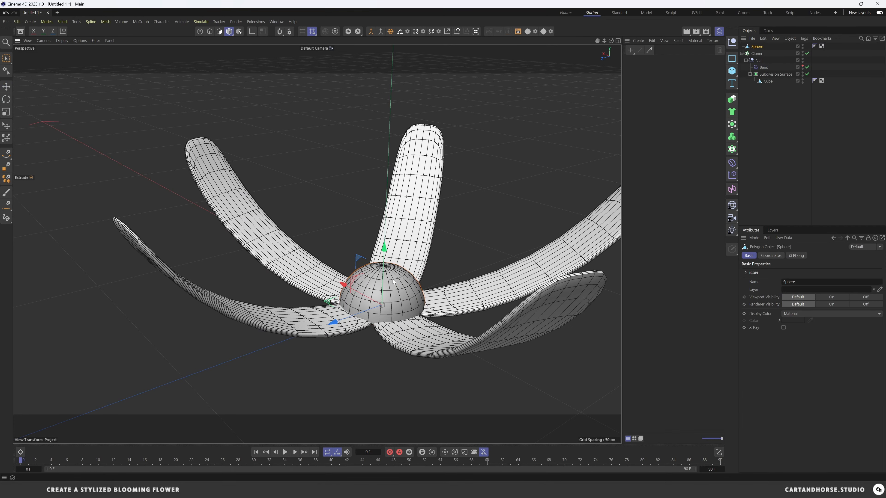
key("t")
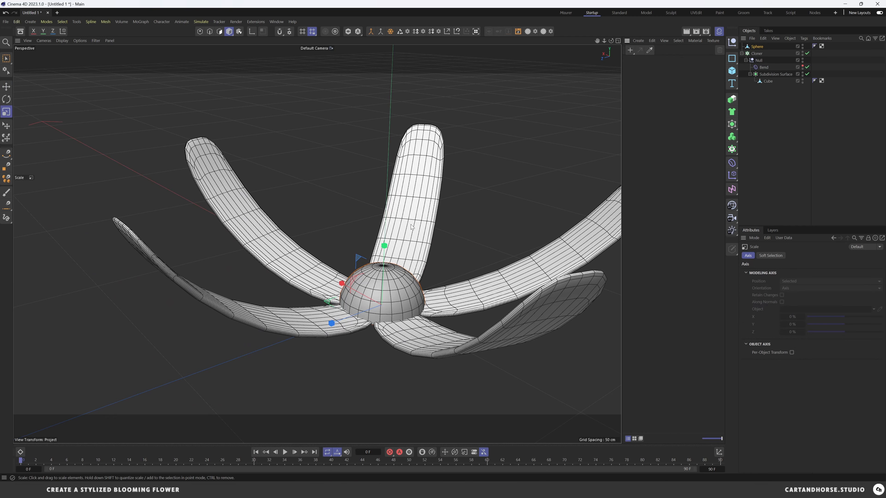
left_click_drag(385, 246, 380, 318)
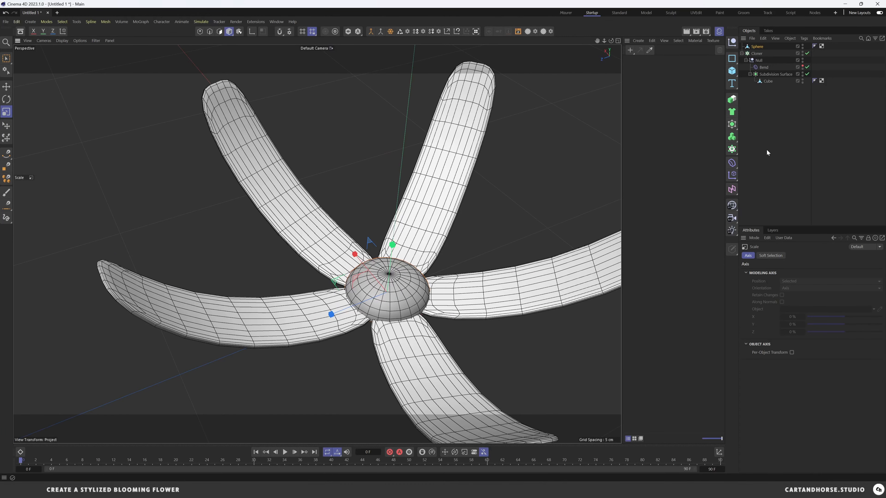
Rename the sphere as base and make the Cloner its child
left_click(756, 47)
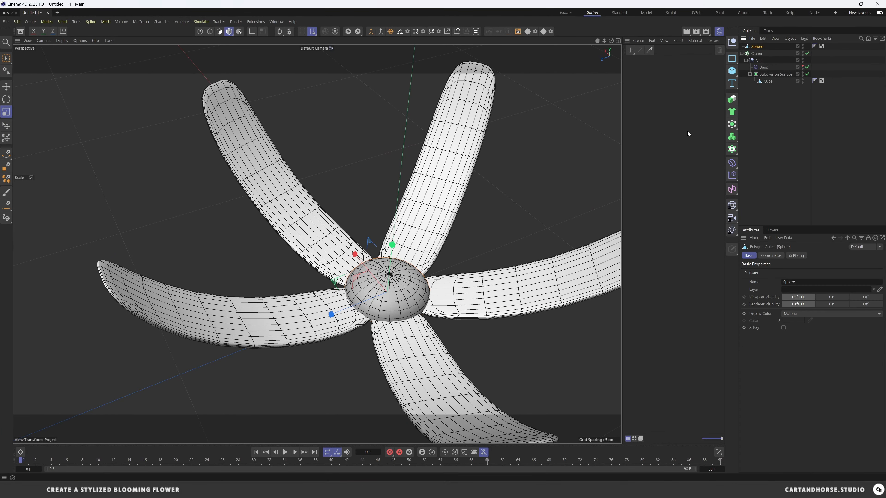
double_click(756, 47)
type("base")
key("Return")
left_click_drag(757, 54, 759, 47)
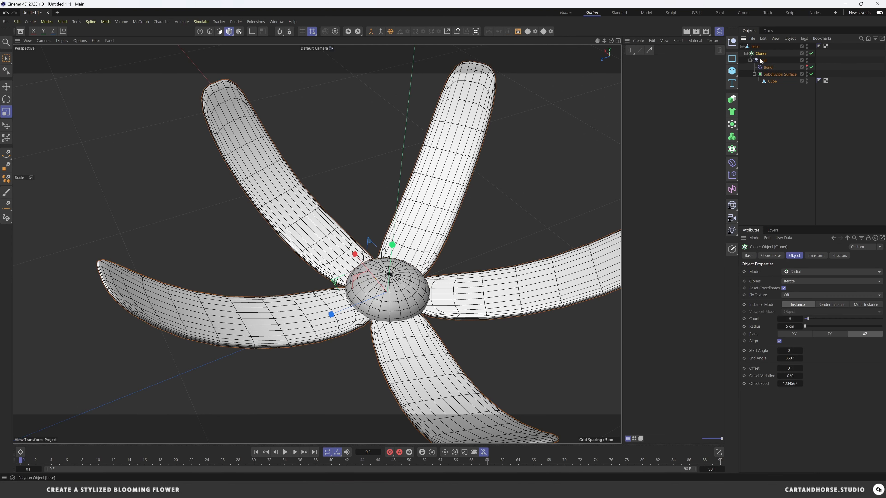
Try moving the base together with its petals, and undo the move
left_click(756, 98)
left_click(755, 46)
key("e")
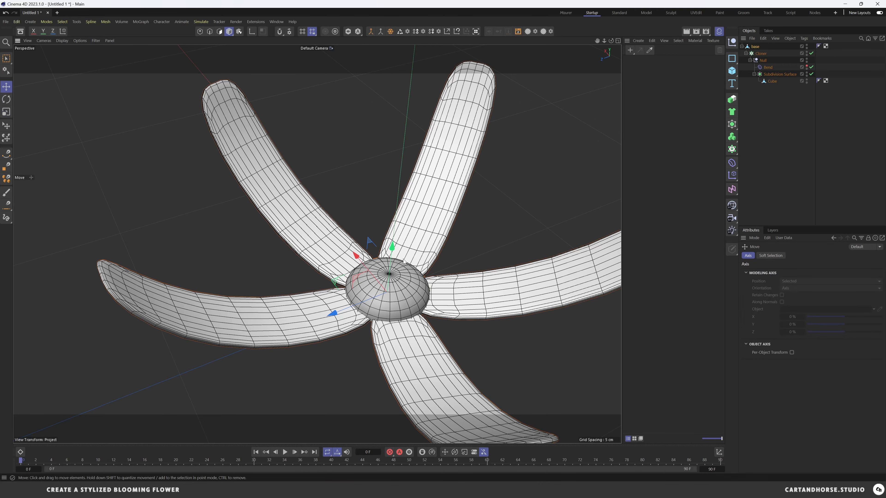
mouse_move(388, 255)
left_mouse_down()
mouse_move(308, 161)
mouse_move(404, 272)
mouse_move(382, 247)
left_mouse_up()
key("ctrl+z")
left_click(601, 231)
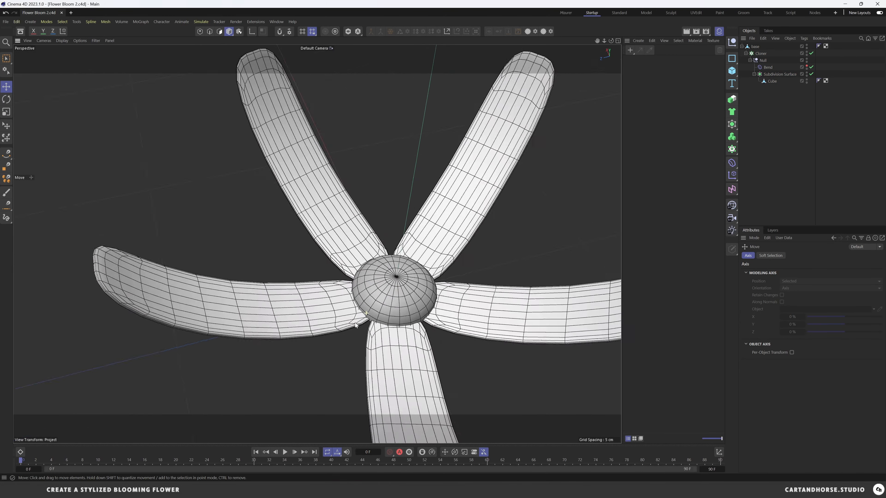
mouse_move(355, 322)
left_mouse_down("alt")
mouse_move(283, 311)
mouse_move(316, 310)
mouse_move(406, 272)
mouse_move(350, 320)
left_mouse_up("alt")
scroll(343, 291, "up", 3)
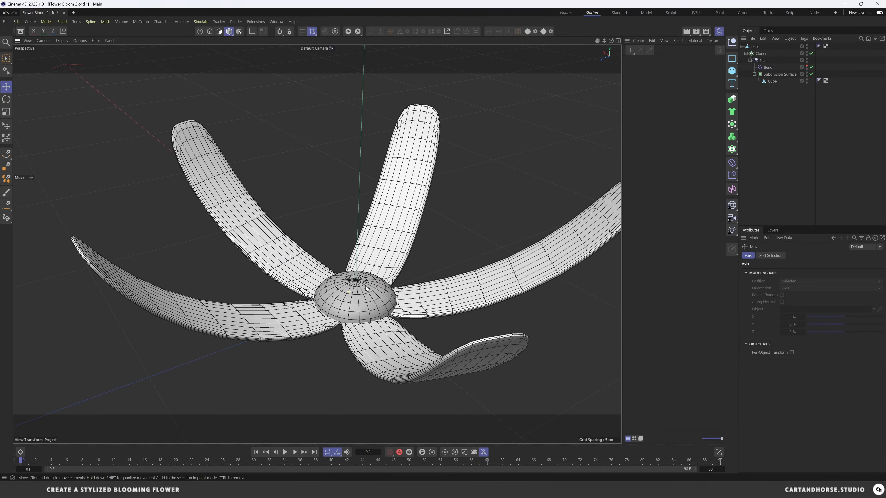
Try out the Bend deformer's strength and the Cloner's transform rotation on the petals, and undo the change
left_click(769, 67)
mouse_move(830, 301)
left_mouse_down()
mouse_move(843, 301)
mouse_move(819, 301)
mouse_move(846, 301)
mouse_move(834, 301)
left_mouse_up()
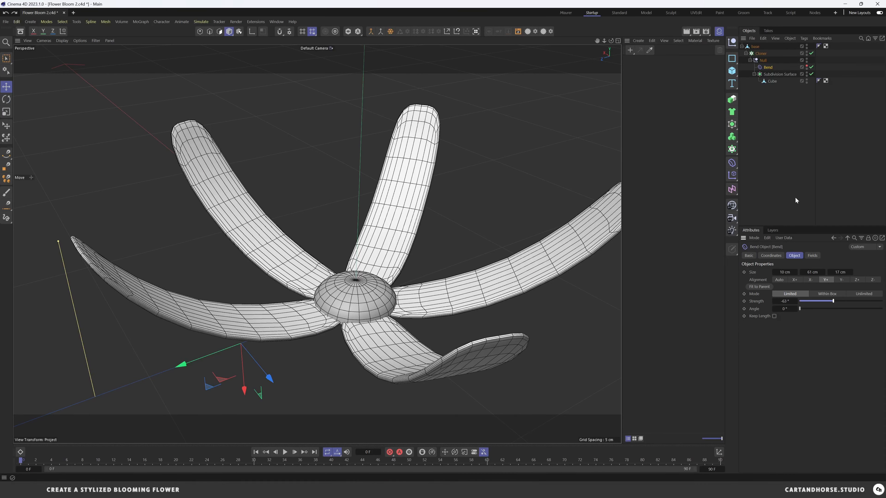
left_click(761, 53)
left_click(817, 256)
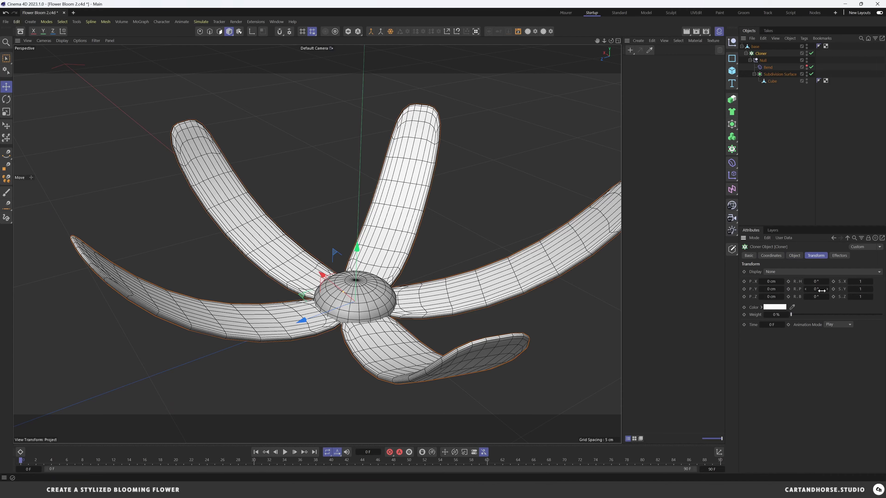
mouse_move(818, 297)
left_mouse_down()
mouse_move(836, 289)
mouse_move(809, 289)
left_mouse_up()
key("ctrl+z")
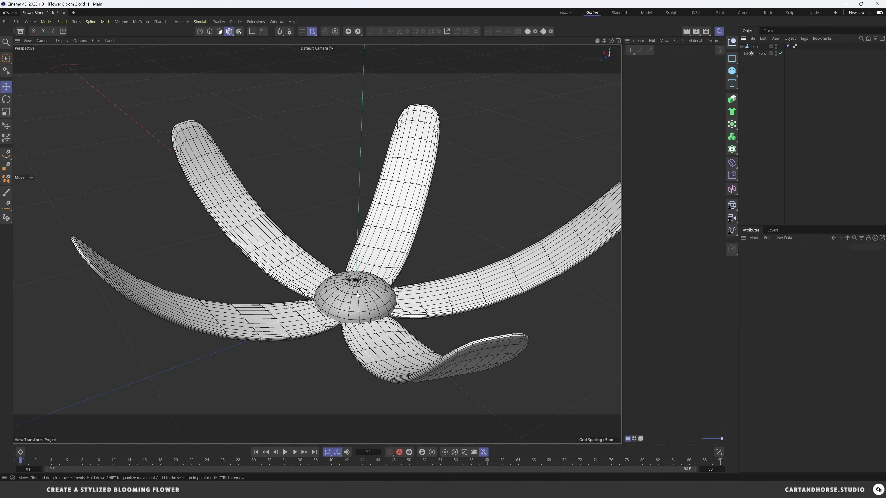
In the Front view, draw a straight vertical three-point spline with the Spline Pen from the base's centre to above the petals
middle_click_drag(355, 256, 371, 311, "alt")
scroll(374, 314, "down", 2)
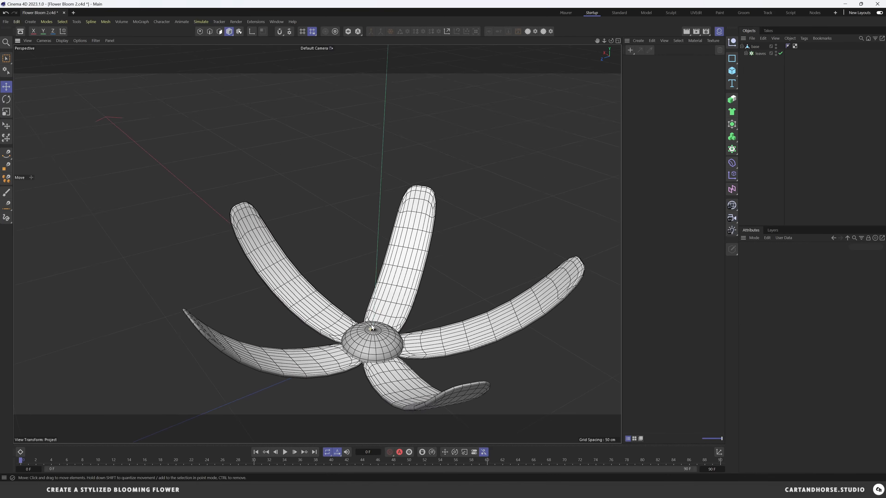
left_click_drag(374, 326, 380, 303, "alt")
middle_click(380, 304)
scroll(469, 343, "up", 6)
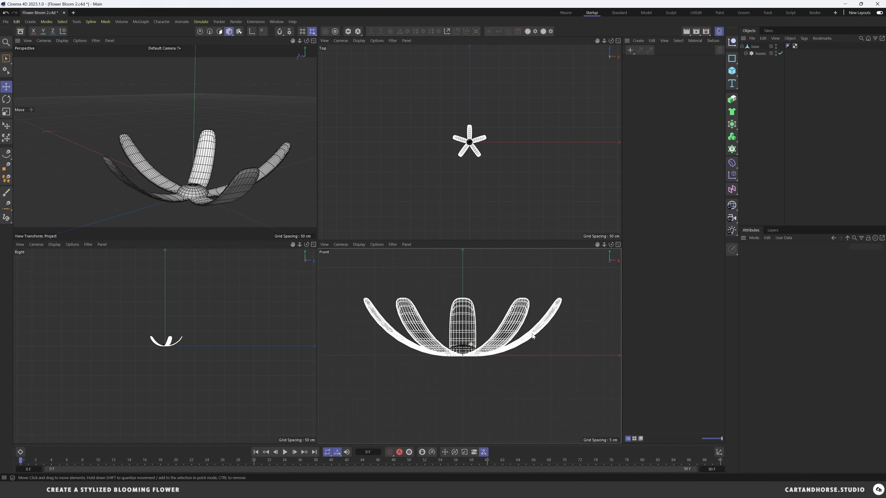
left_click(6, 157)
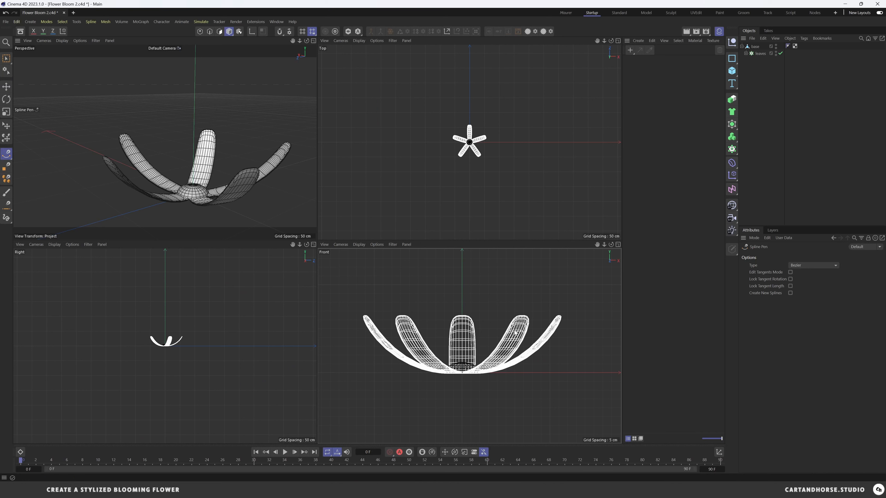
middle_click_drag(480, 358, 453, 413, "alt")
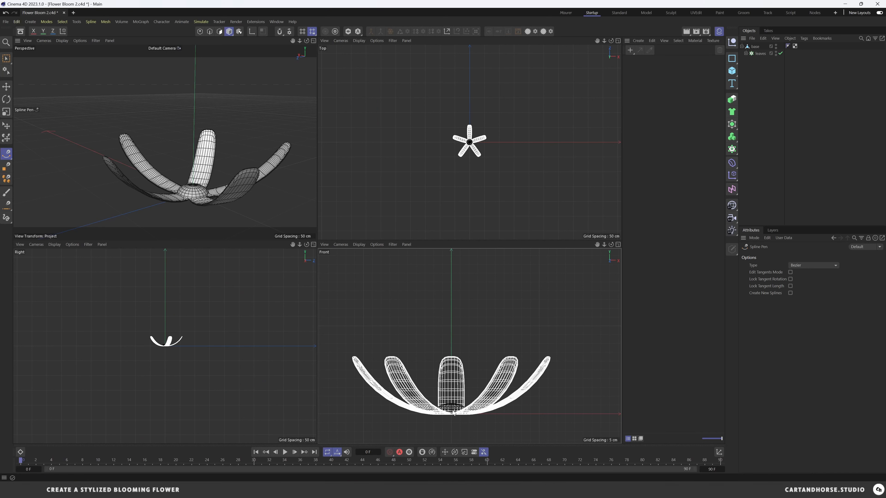
left_click(452, 415)
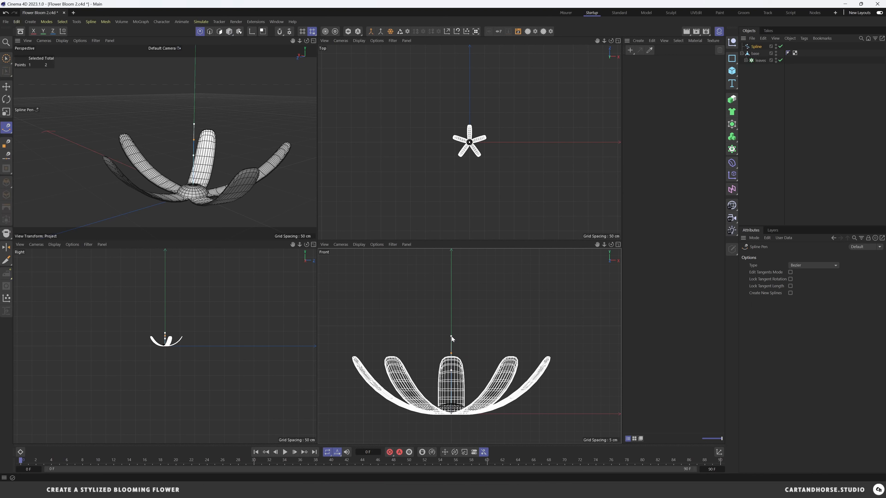
left_click(451, 336)
key("Escape")
In the full perspective view, add a Cylinder with a 3 cm radius, 58 cm height, 16 height segments and no caps
mouse_move(198, 149)
left_mouse_down("alt")
mouse_move(227, 162)
mouse_move(203, 155)
left_mouse_up("alt")
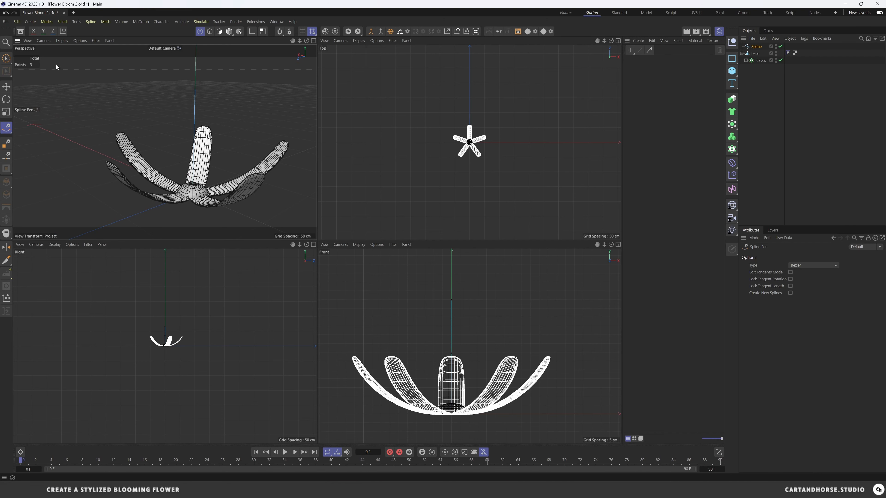
key("F1")
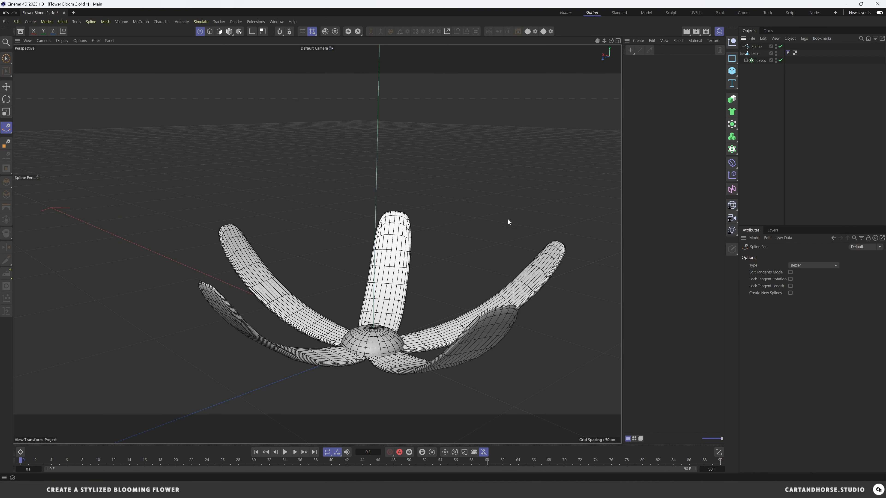
left_click_drag(487, 229, 406, 265, "alt")
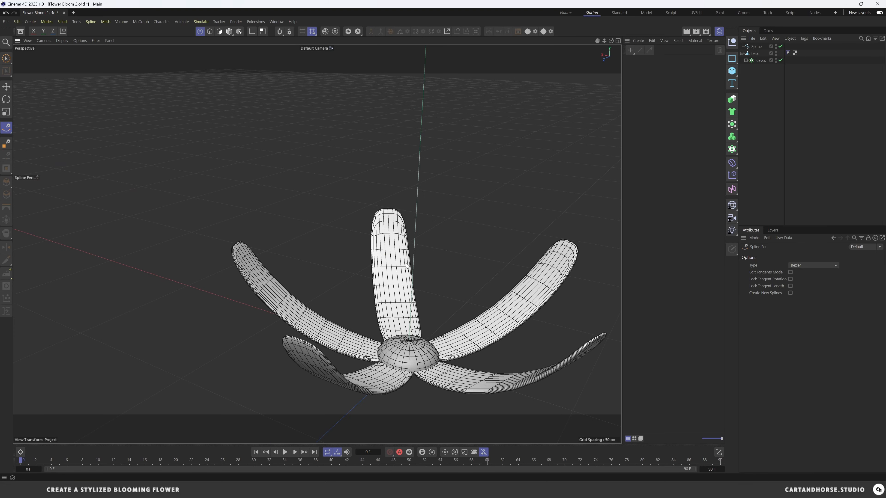
left_click(733, 125)
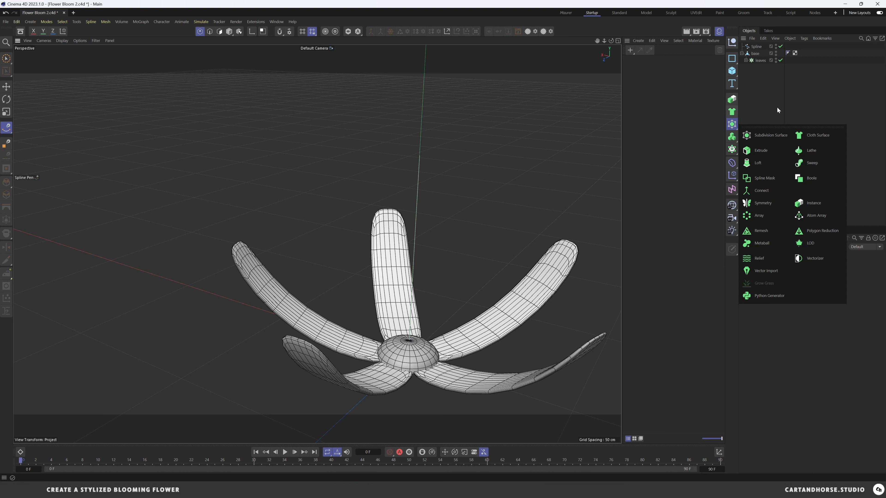
left_click(783, 103)
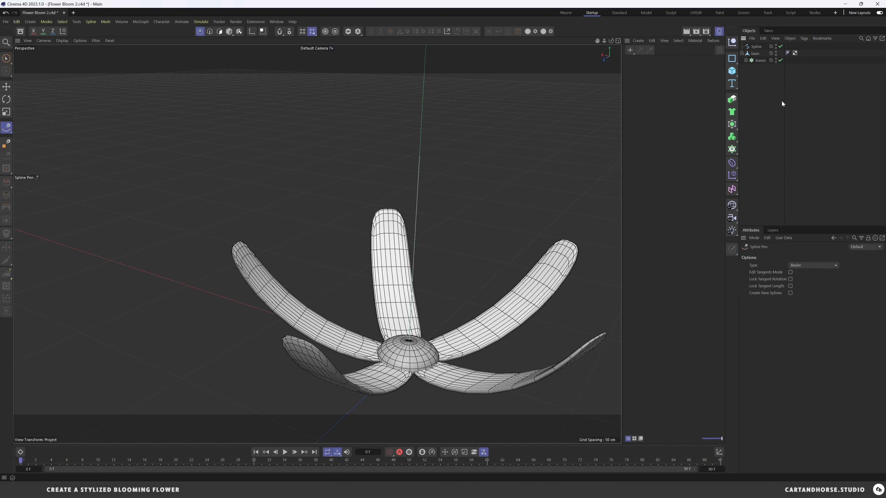
left_click(733, 71)
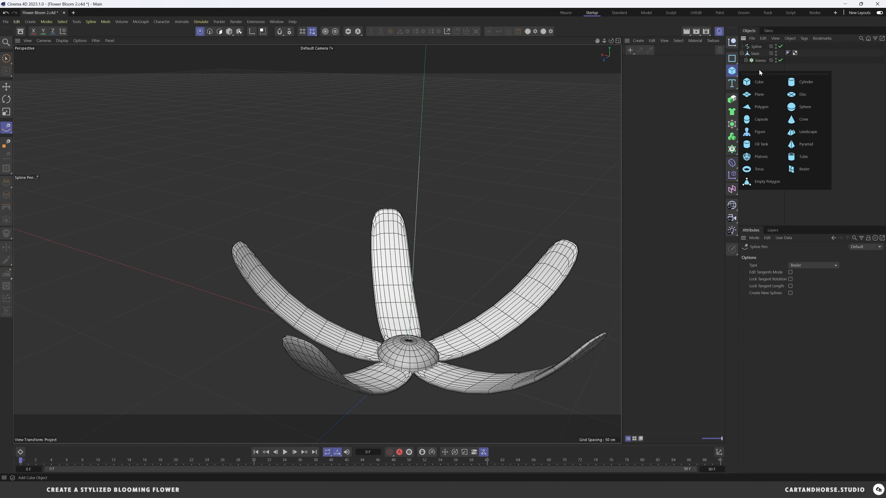
left_click(802, 84)
left_click_drag(806, 273, 751, 280)
left_click(807, 287)
left_click(807, 287)
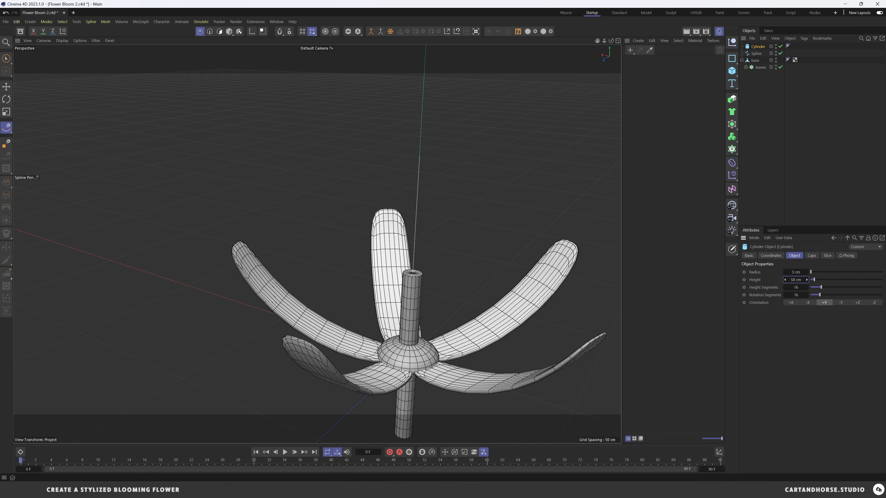
left_click(816, 256)
left_click(770, 272)
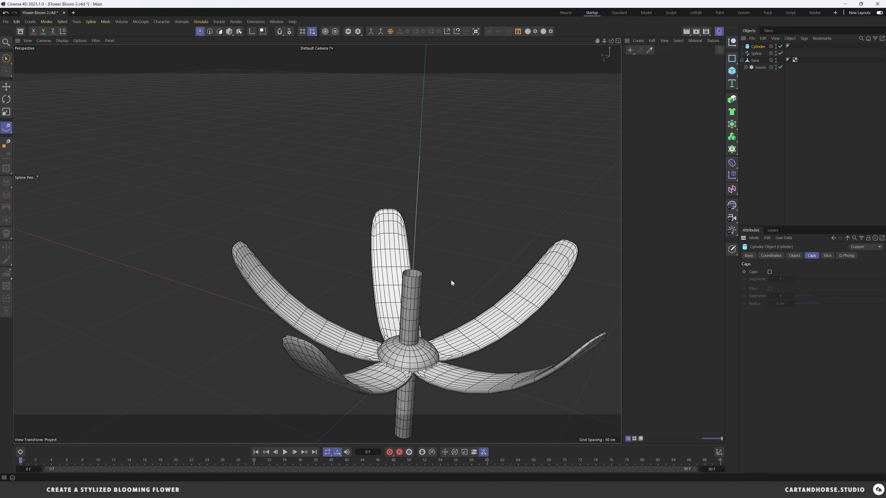
Add a Spline Wrap deformer under the cylinder, assign the drawn spline as its path and set the axis to +Y
mouse_move(417, 286)
left_mouse_down("alt")
mouse_move(387, 296)
mouse_move(406, 279)
left_mouse_up("alt")
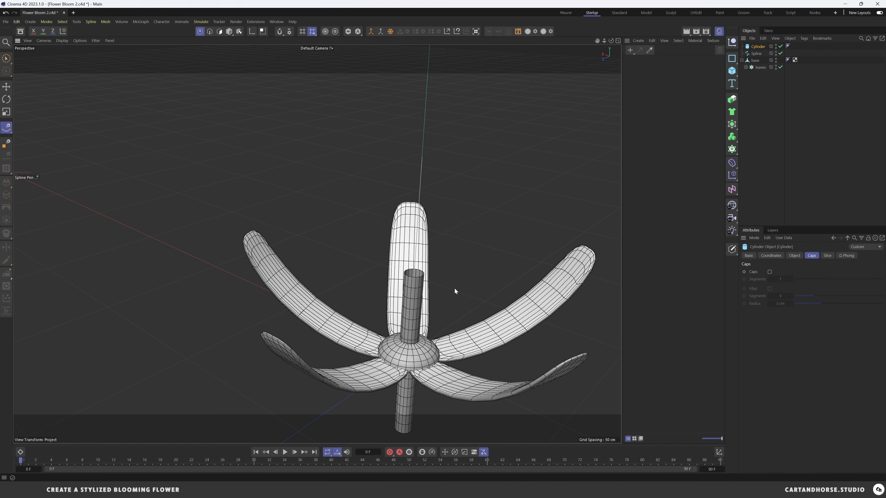
middle_click_drag(409, 306, 390, 273, "alt")
left_click_drag(390, 273, 389, 279, "alt")
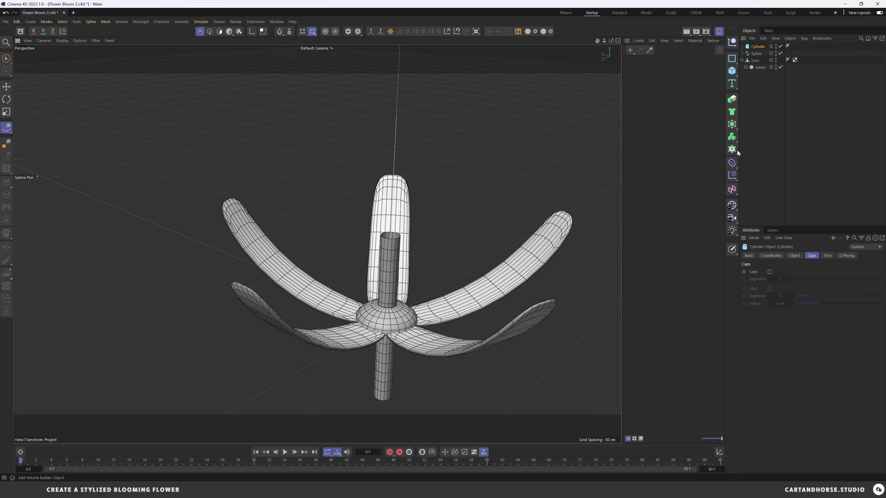
left_click(732, 163)
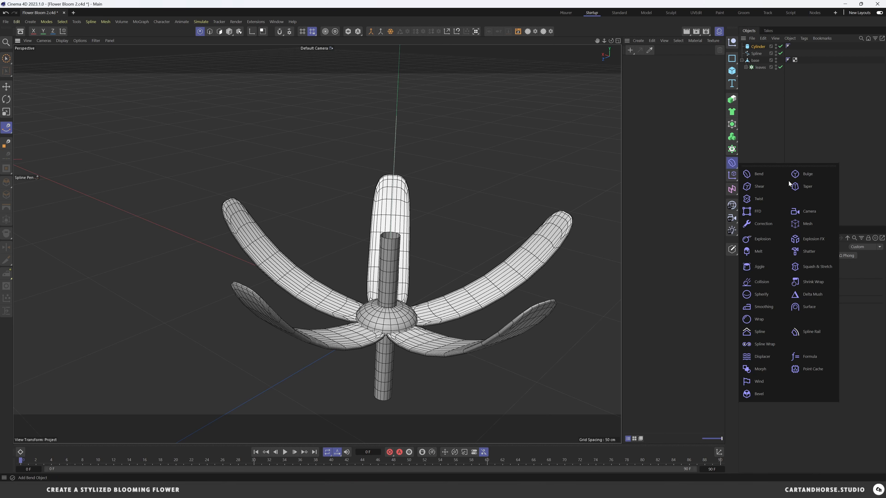
left_click(763, 344)
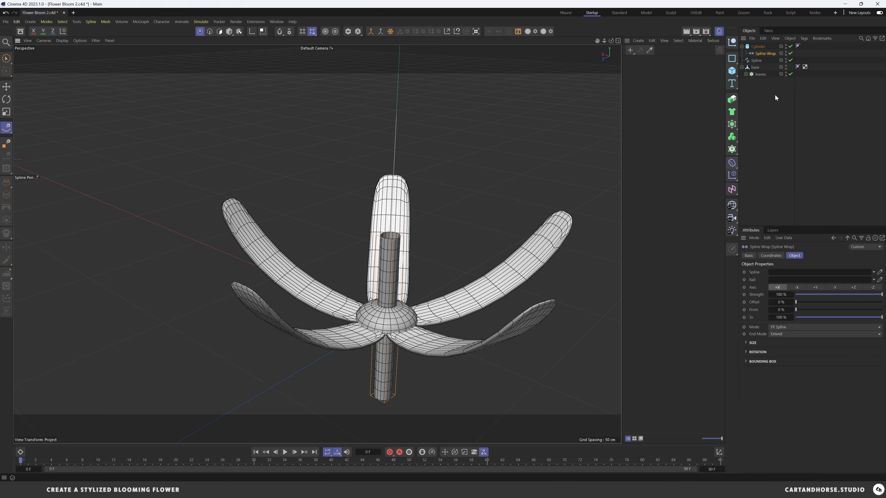
left_click_drag(756, 60, 802, 273)
left_click_drag(461, 287, 457, 280, "alt")
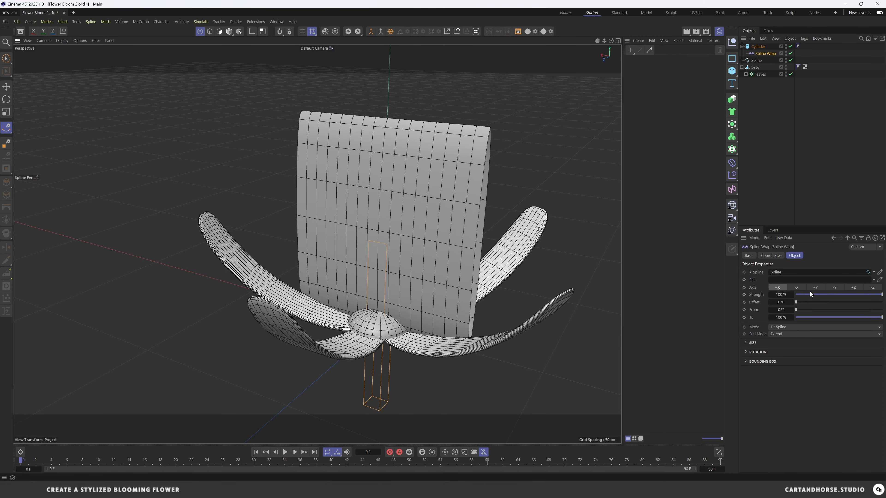
left_click(816, 288)
left_click_drag(384, 267, 468, 279, "alt")
left_click_drag(564, 294, 544, 279, "alt")
Try moving the spline's top point sideways to test the stem's deformation, and undo the move
left_click(756, 61)
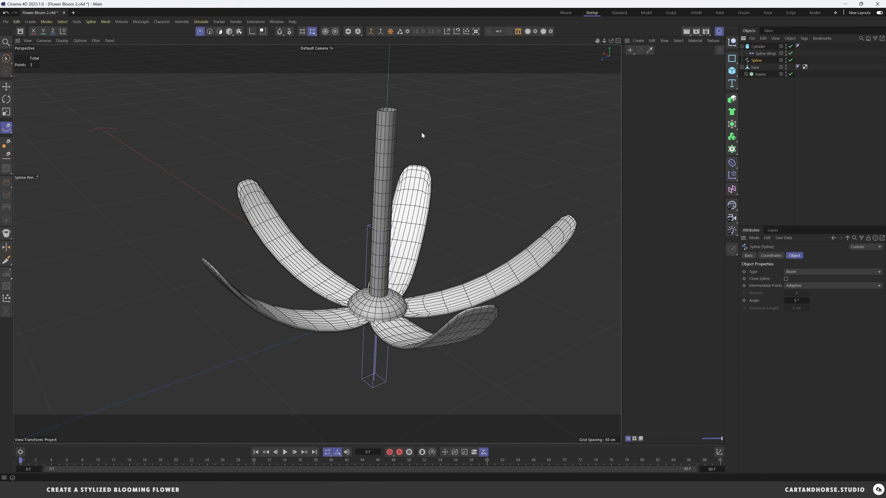
key("9")
left_click(386, 110)
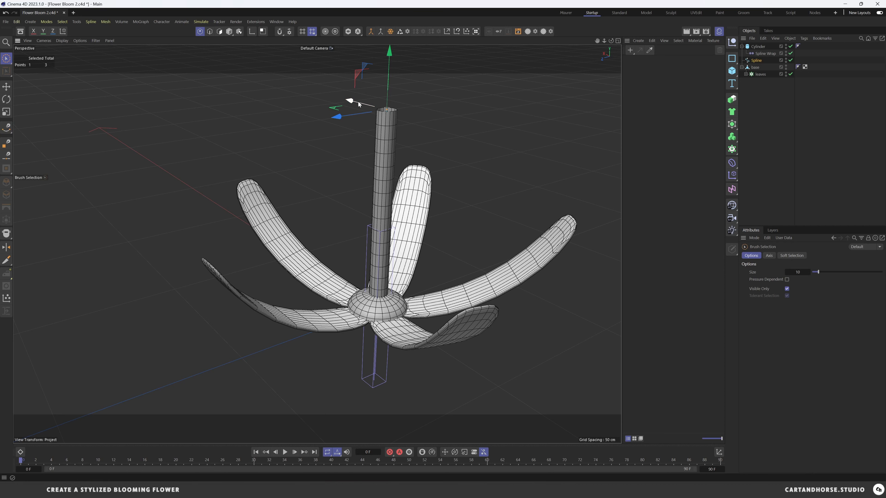
left_click_drag(359, 102, 342, 136)
key("ctrl+z")
Set the cylinder's radius to 2 cm to make the stem thinner
left_click_drag(411, 178, 352, 162, "alt")
left_click(757, 47)
left_click(794, 255)
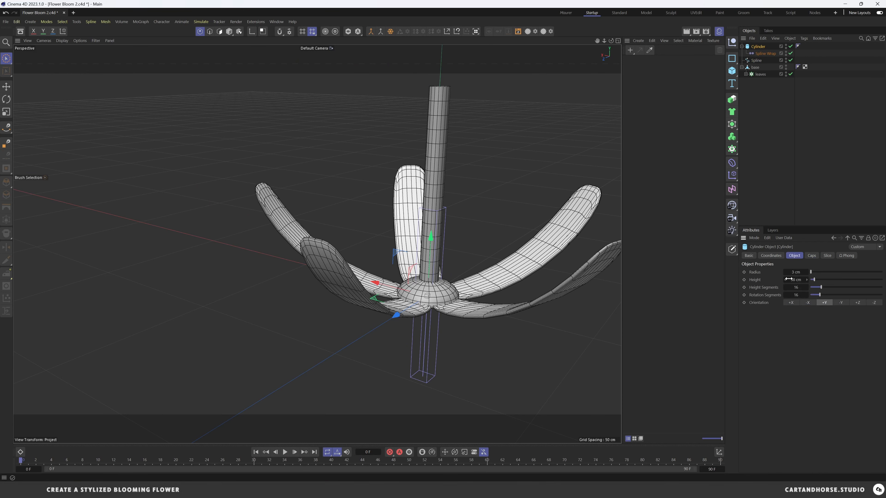
left_click(785, 272)
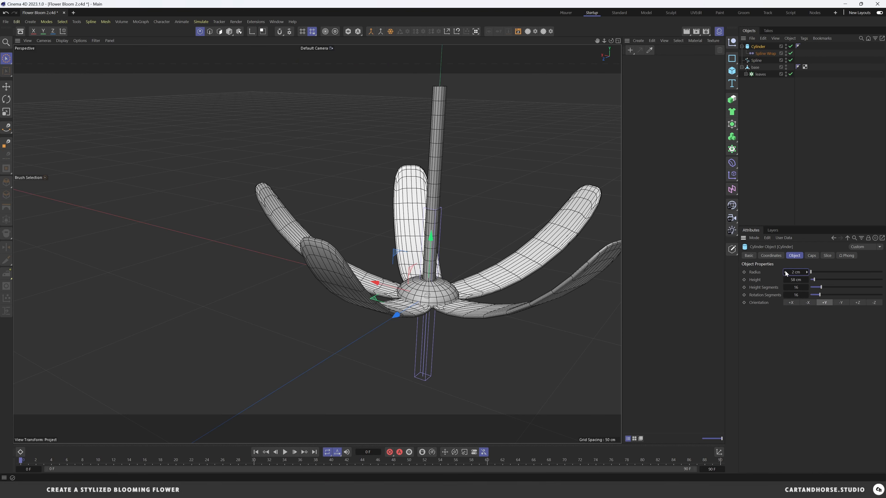
left_click_drag(415, 251, 475, 208, "alt")
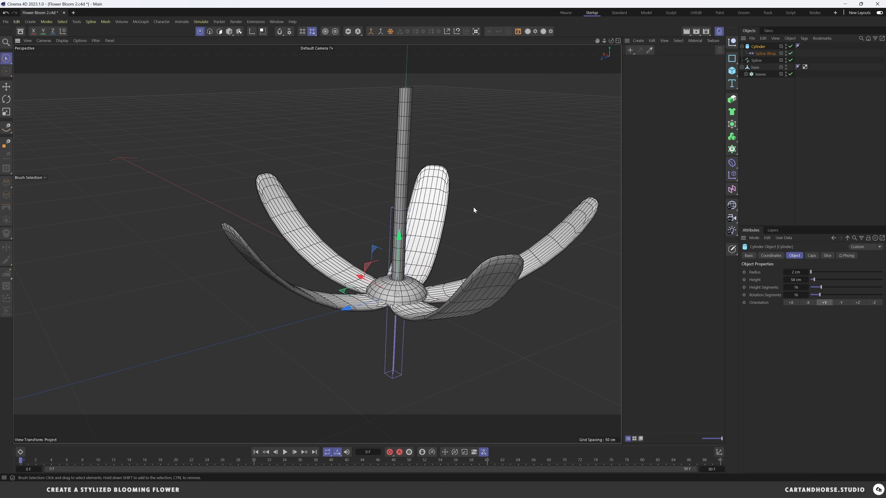
left_click_drag(502, 162, 422, 262, "alt")
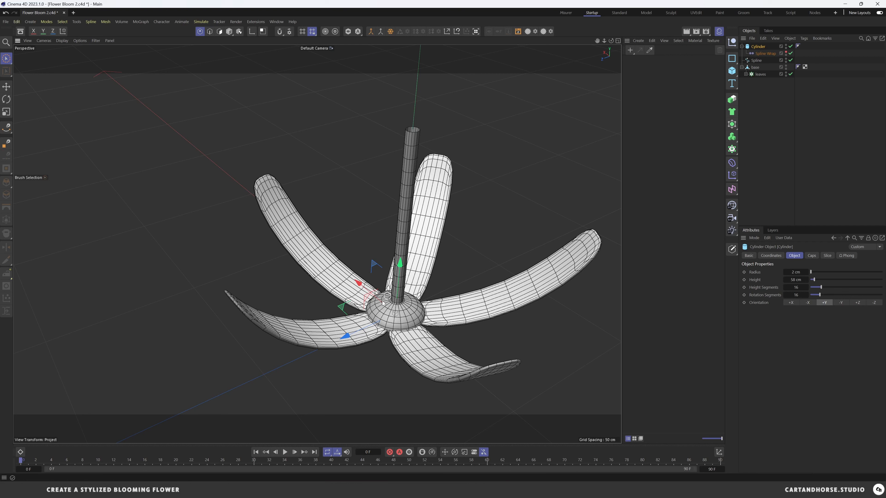
Add a Taper deformer under the cylinder, above the Spline Wrap, with 57% strength and 20% curvature
left_click(539, 231)
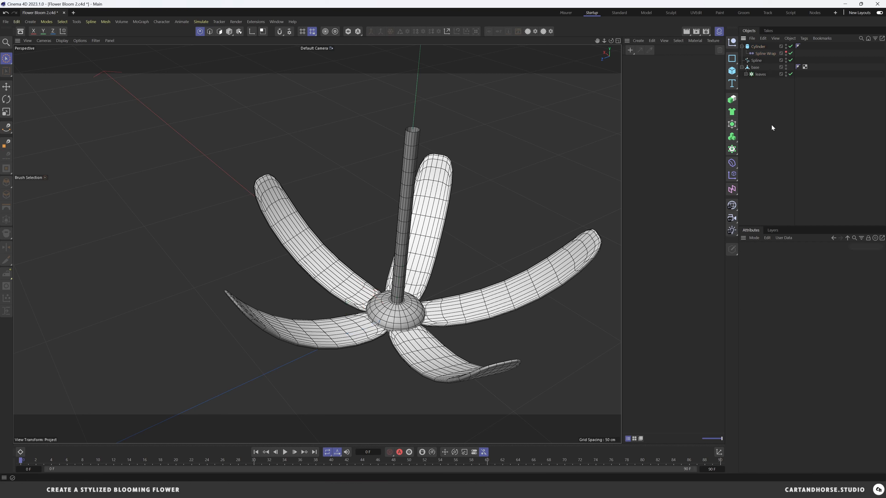
left_click(759, 47)
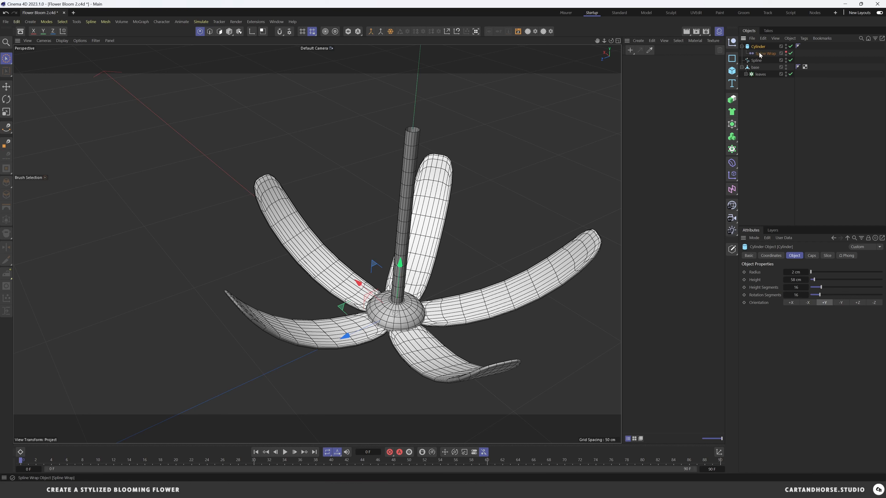
left_click(732, 163)
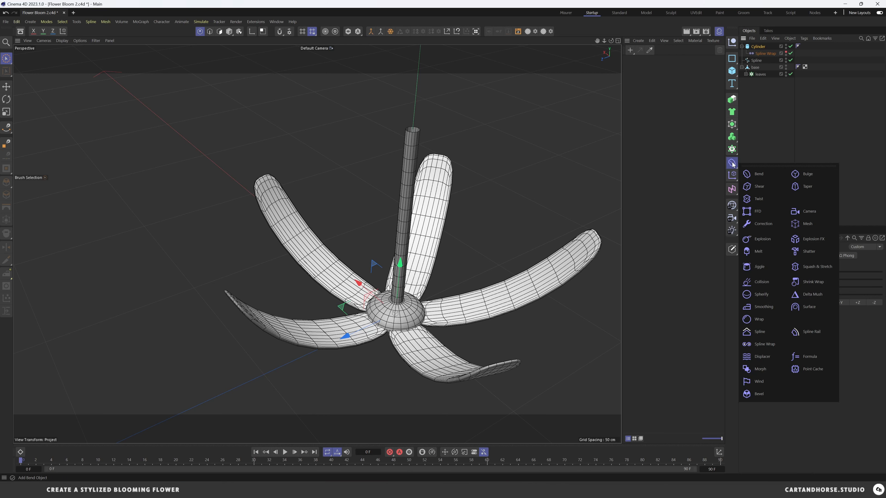
left_click(804, 187)
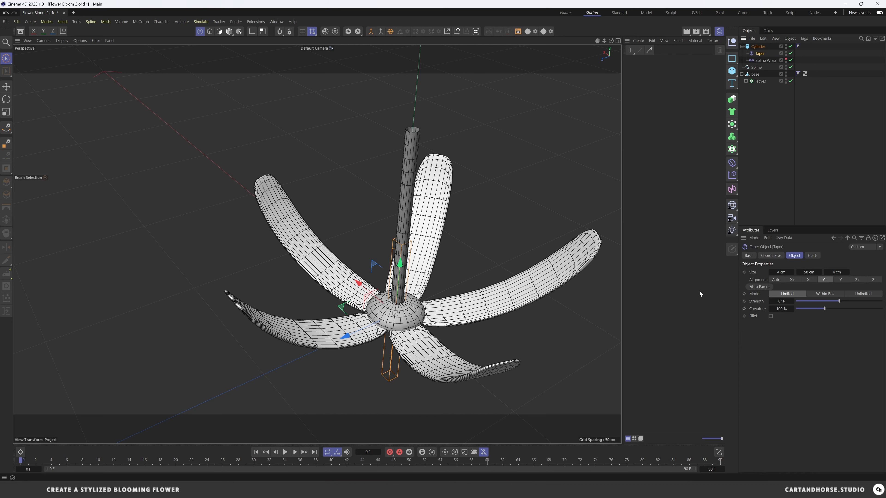
left_click_drag(841, 303, 863, 303)
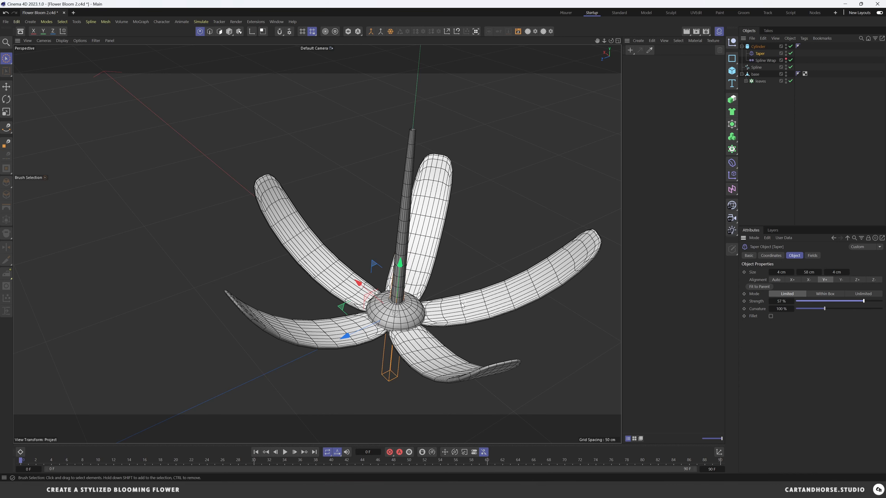
left_click_drag(407, 307, 420, 279, "alt")
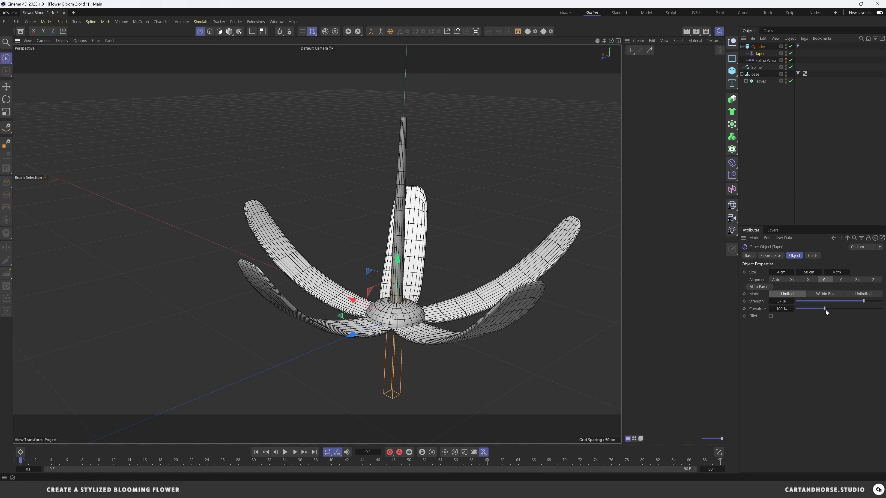
left_click_drag(825, 309, 802, 309)
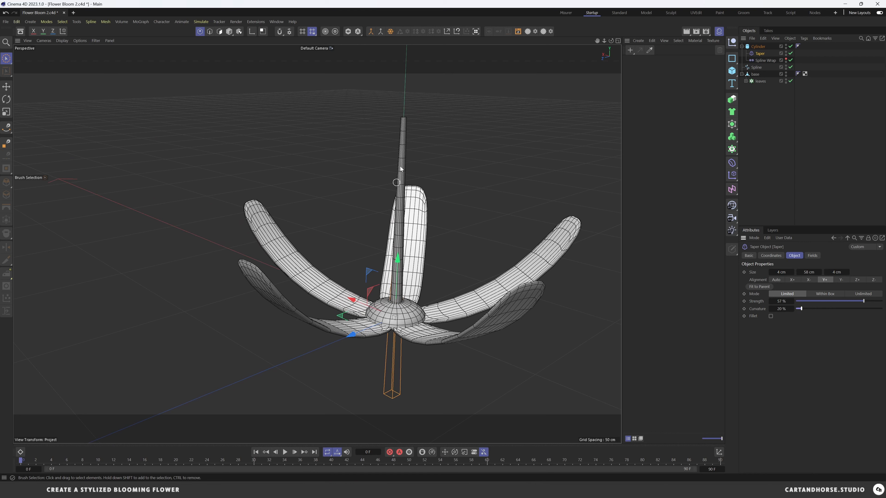
mouse_move(404, 220)
left_mouse_down("alt")
mouse_move(318, 217)
mouse_move(422, 217)
mouse_move(409, 218)
left_mouse_up("alt")
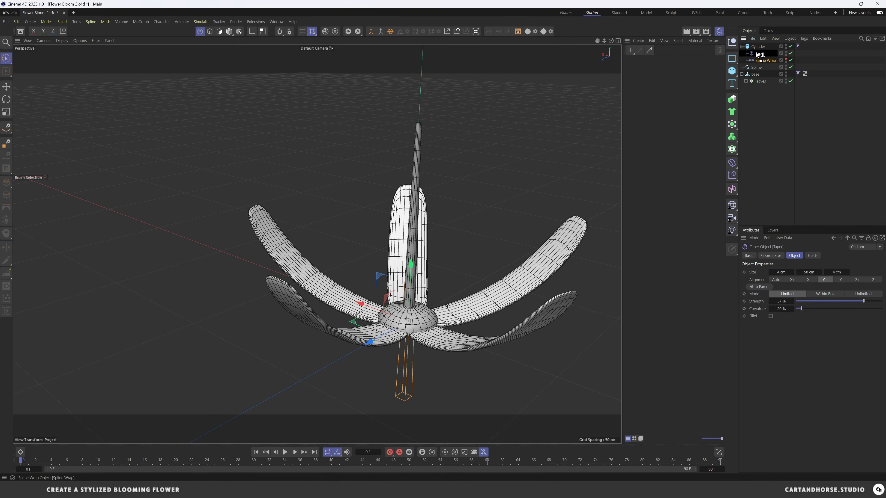
left_click(758, 60)
left_click(565, 173)
Add a Sphere with a 10 cm radius and 32 segments, and raise it to the tip of the stem
left_click_drag(400, 301, 421, 172, "alt")
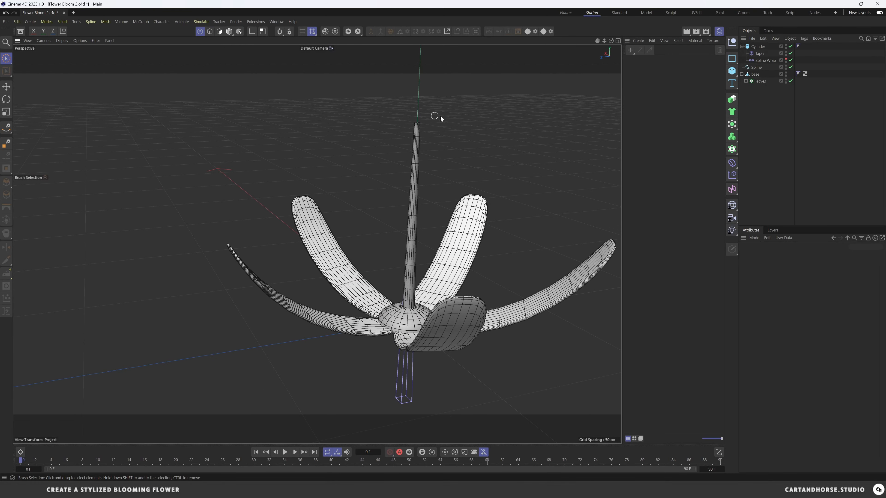
left_click_drag(410, 162, 424, 293, "alt")
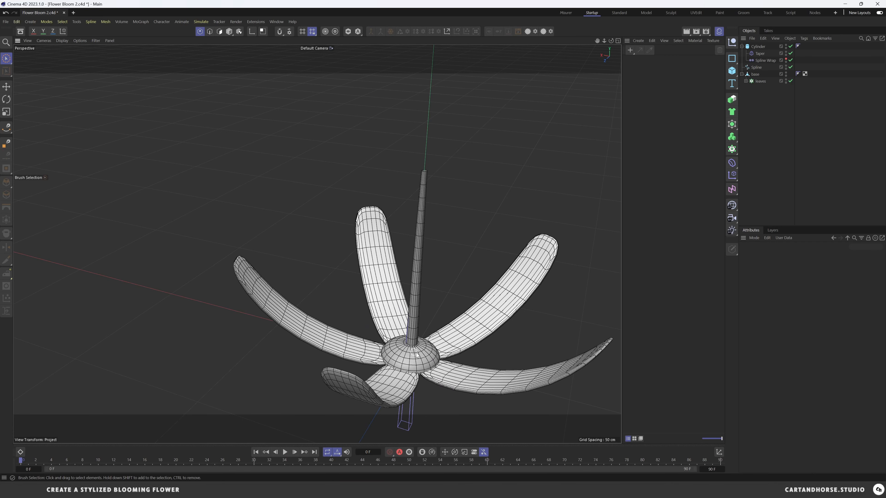
left_click(733, 70)
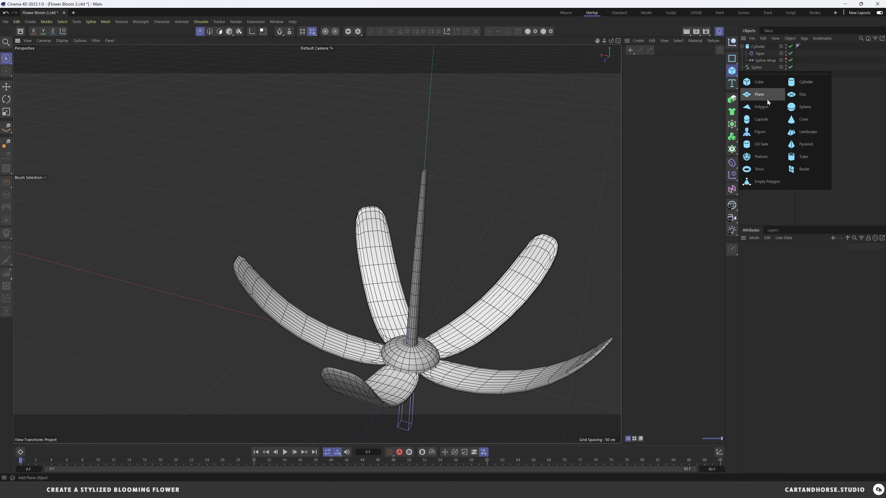
left_click(805, 107)
left_click_drag(790, 273, 759, 273)
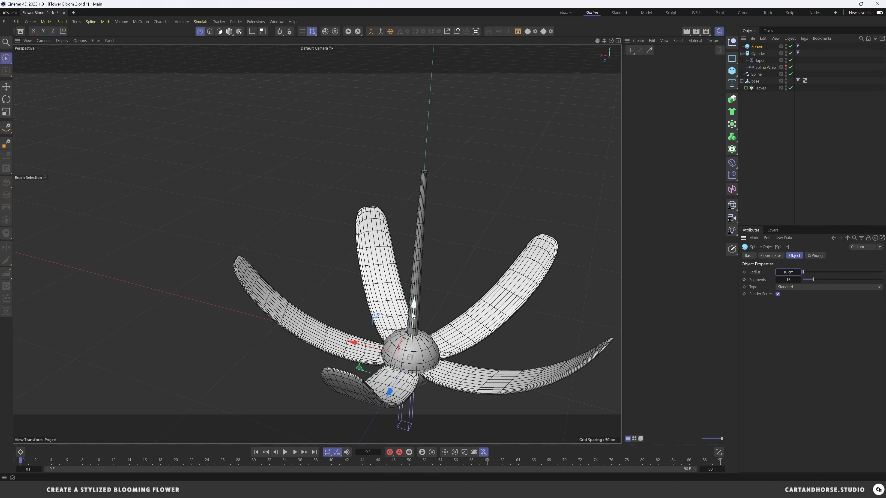
left_click_drag(414, 303, 448, 118)
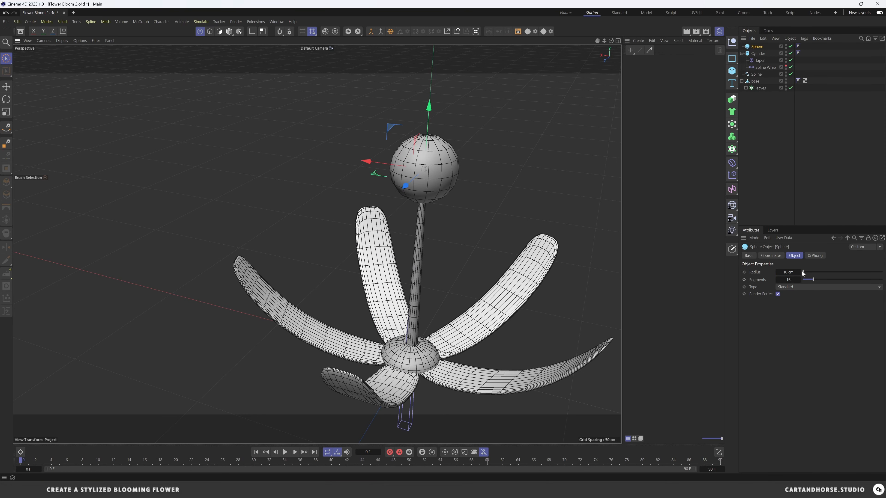
double_click(794, 280)
type("32")
key("Return")
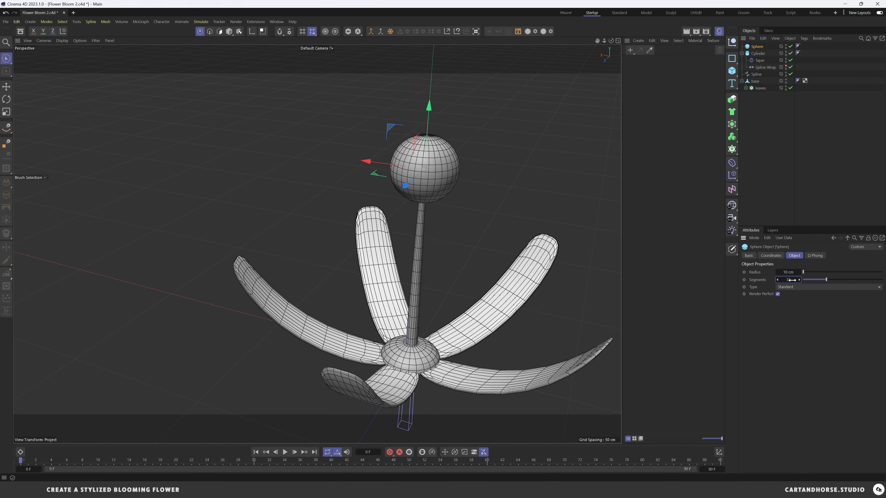
Make the sphere editable and scale it down along the vertical axis into a flattened ellipsoid
mouse_move(439, 186)
left_mouse_down("alt")
mouse_move(436, 147)
mouse_move(435, 183)
left_mouse_up("alt")
right_click_drag(435, 183, 454, 188, "alt")
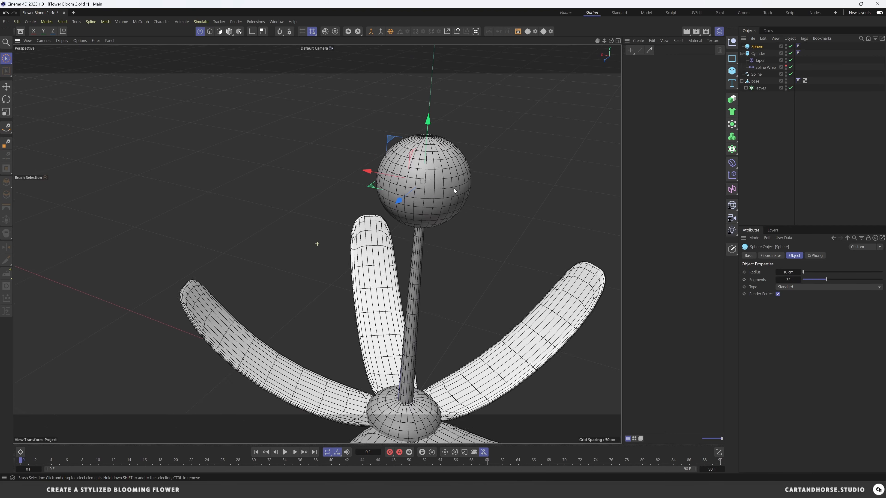
left_click_drag(453, 188, 454, 182, "alt")
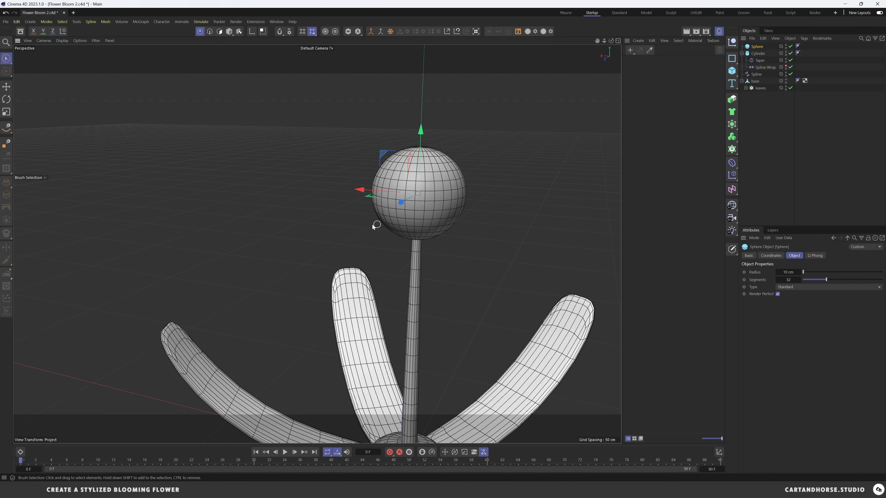
key("c")
left_click(231, 32)
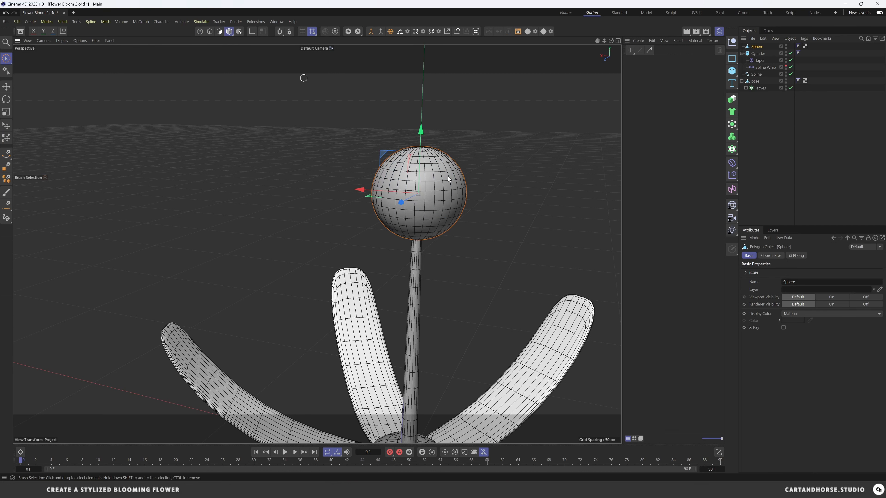
key("t")
left_click_drag(423, 129, 421, 181)
key("e")
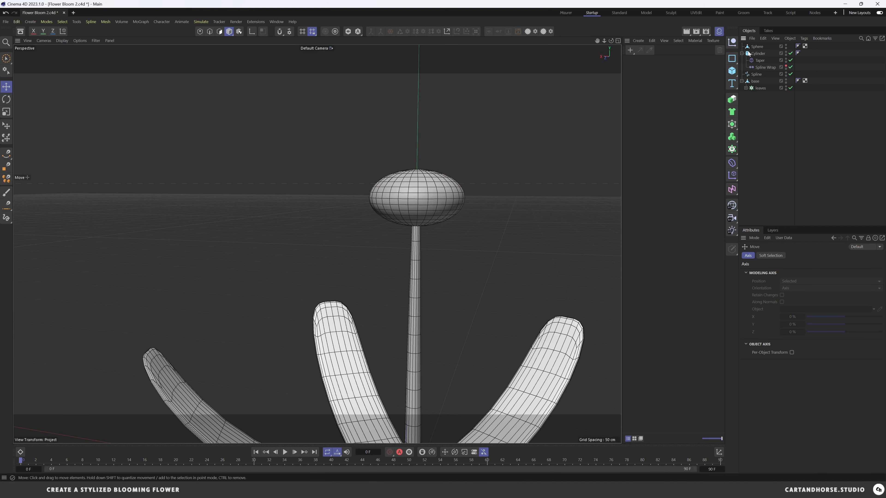
Rename the sphere as head, group it under a null and name the null head parent
double_click(757, 47)
type("head")
key("Return")
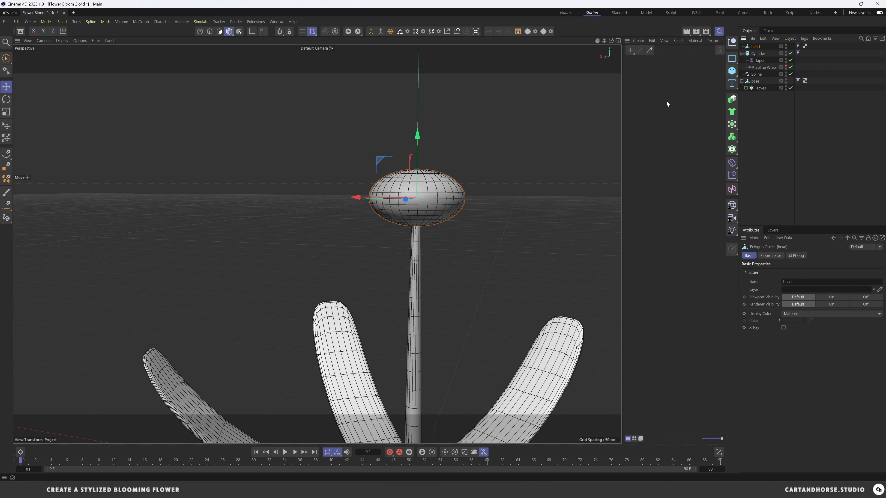
key("alt+g")
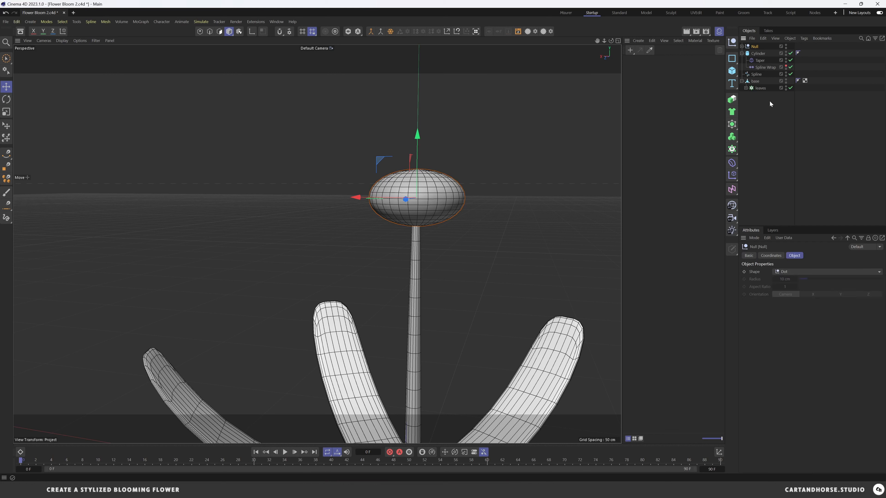
double_click(756, 47)
key("Return")
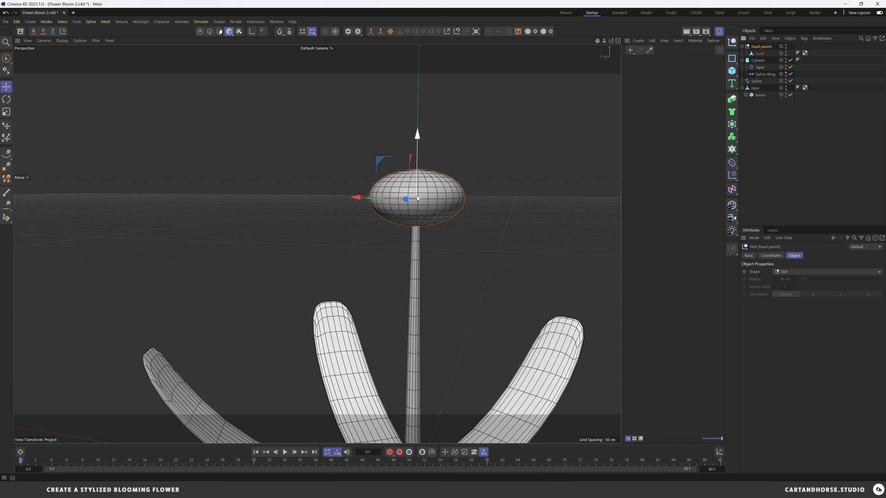
Raise the head about 4 cm above its parent null, and show all four views with the head parent selected
left_click(759, 53)
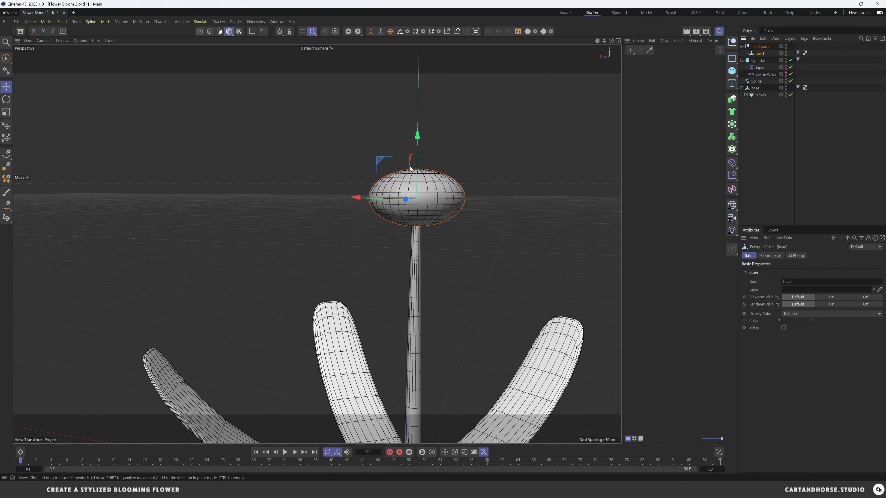
left_click_drag(416, 164, 421, 137)
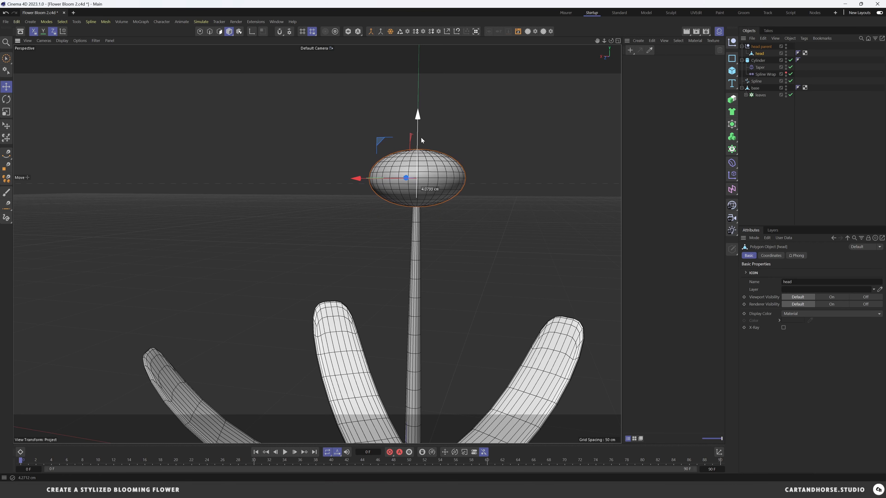
left_click(761, 47)
middle_click(420, 200)
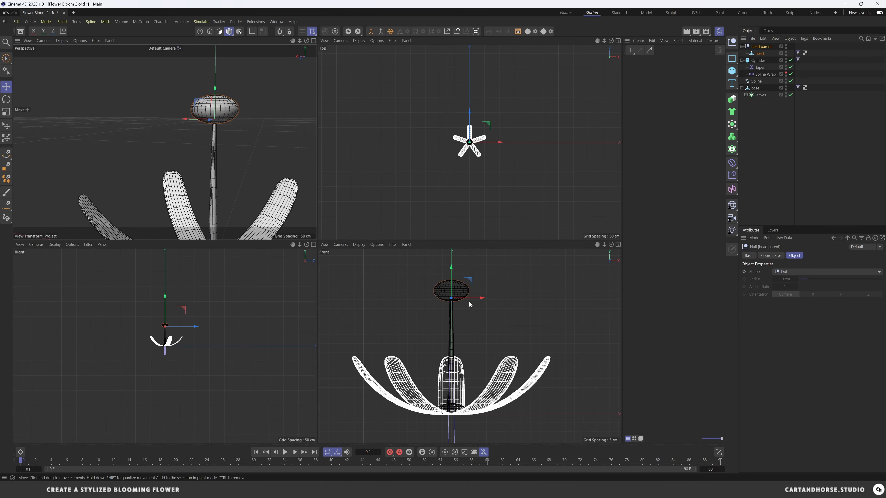
Lower the head parent until its axis meets the top of the stem and check the fit from the front and in perspective
scroll(469, 304, "up", 8)
left_click_drag(451, 347, 452, 370)
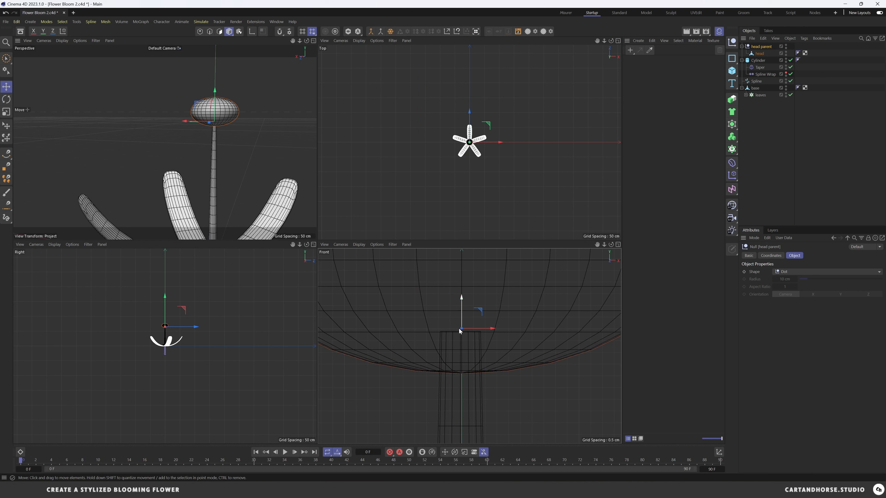
left_click(758, 60)
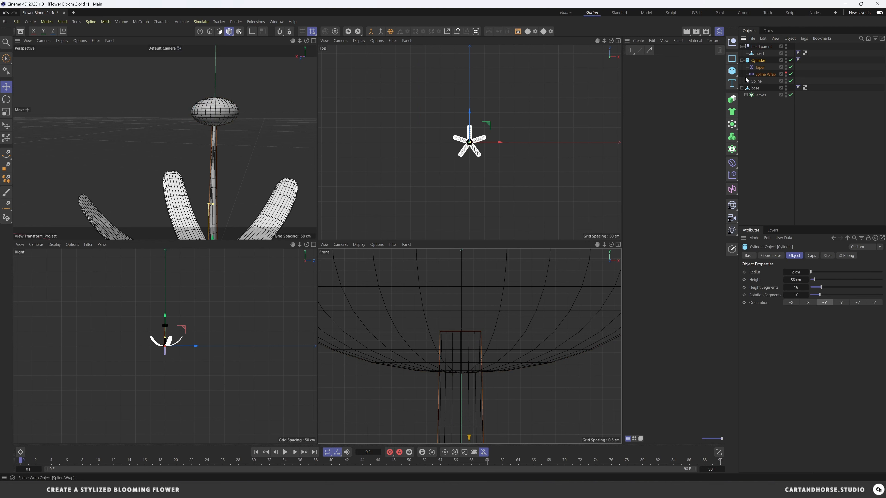
left_click(760, 53)
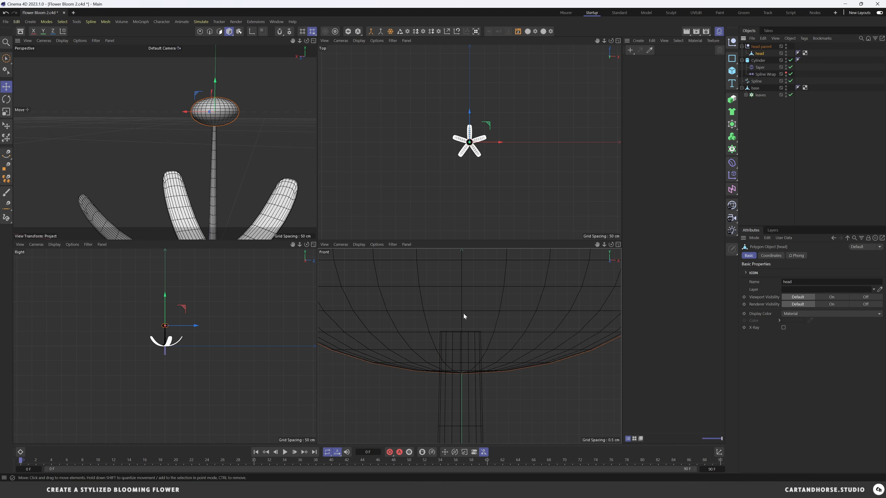
scroll(463, 313, "down", 3)
scroll(376, 285, "up", 2)
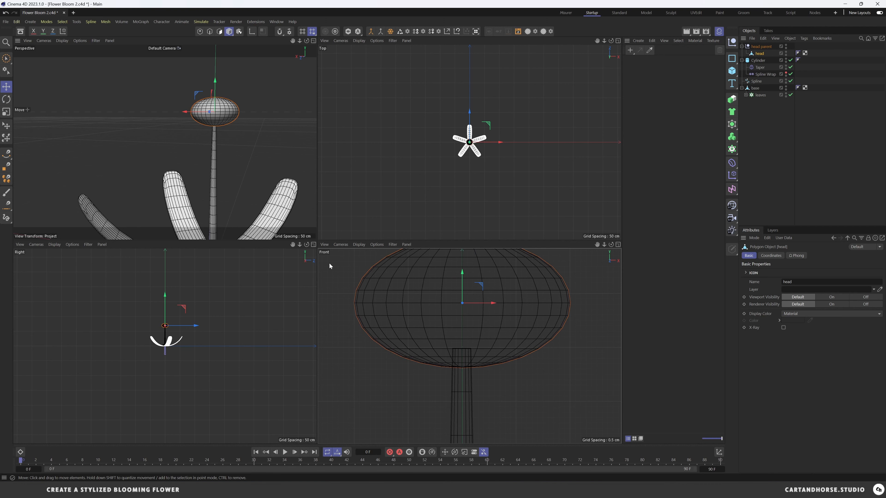
middle_click(216, 162)
left_click_drag(429, 191, 436, 223, "alt")
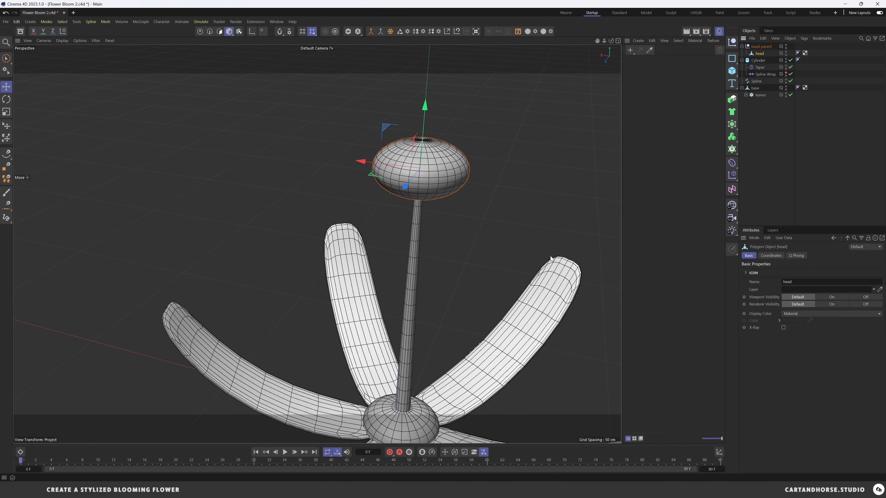
Add an Align to Spline tag to the head parent, with the stem's Spline as path and Position at 100%
left_click(775, 113)
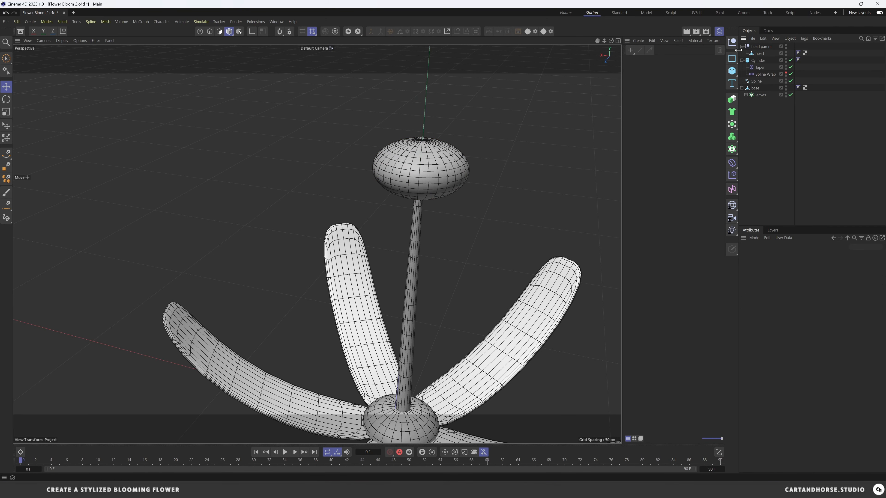
left_click(762, 47)
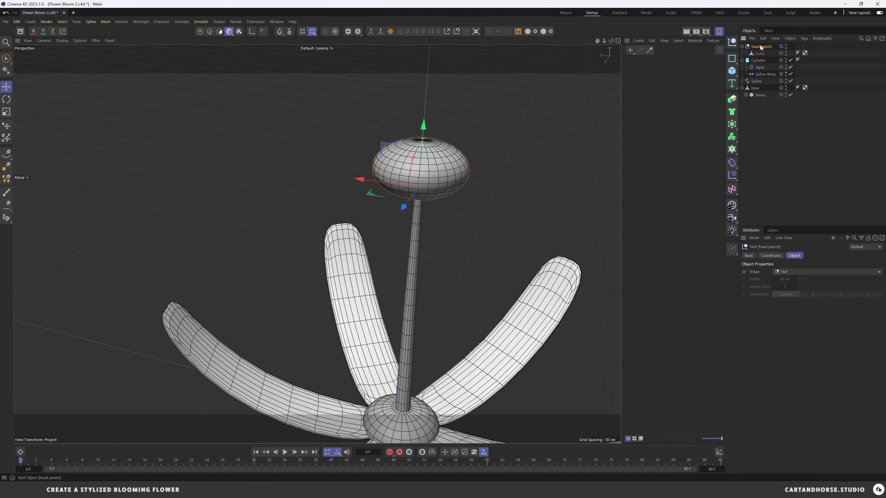
left_click(805, 38)
mouse_move(816, 51)
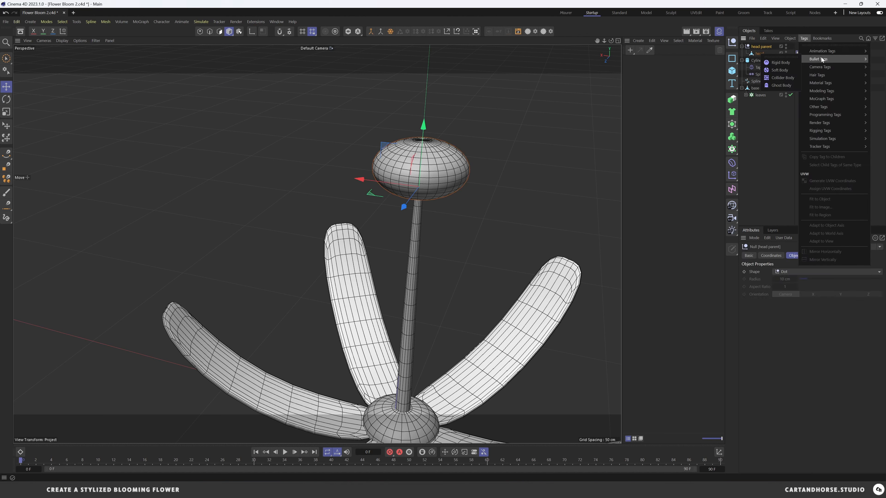
left_click(781, 62)
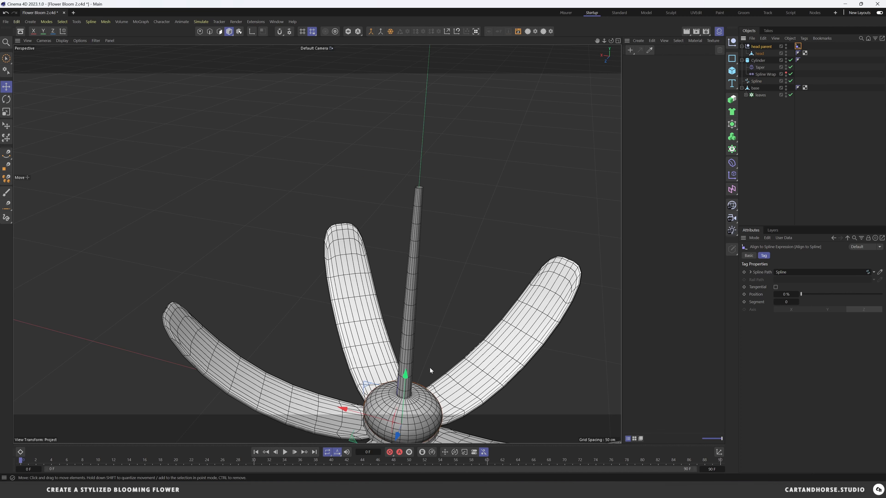
middle_click_drag(429, 367, 421, 280, "alt")
left_click_drag(421, 279, 424, 356, "alt")
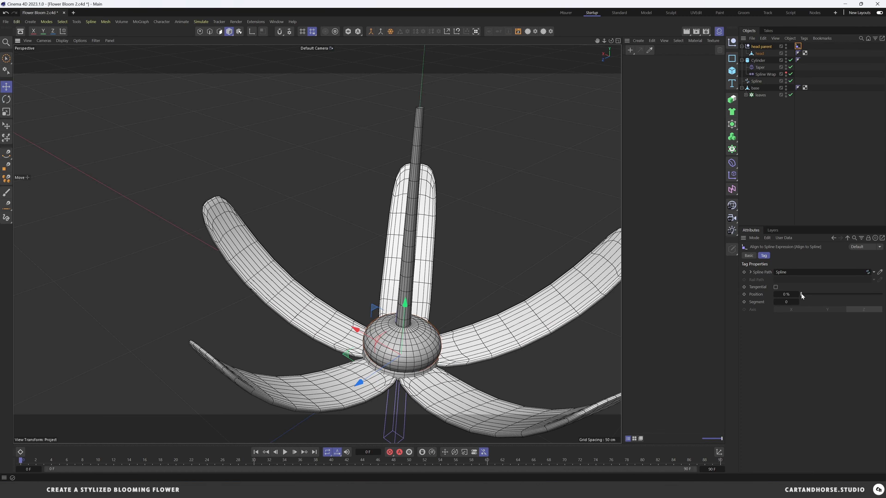
left_click_drag(802, 293, 883, 294)
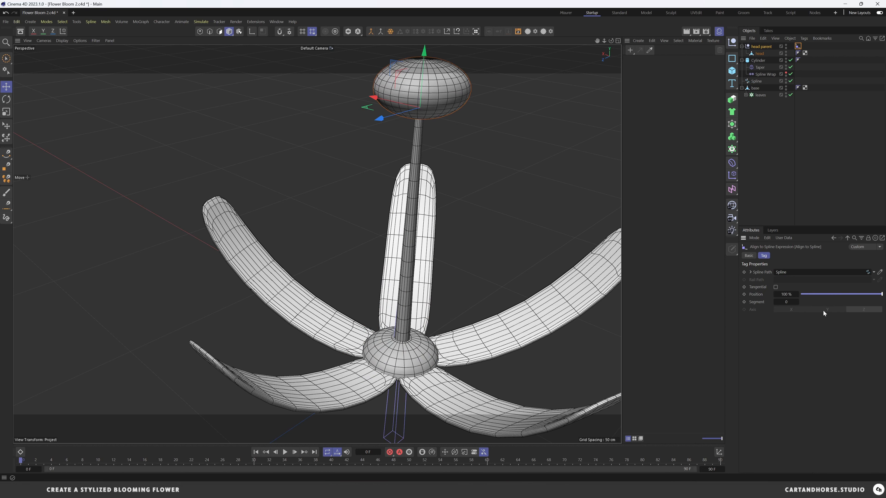
left_click_drag(413, 245, 335, 241, "alt")
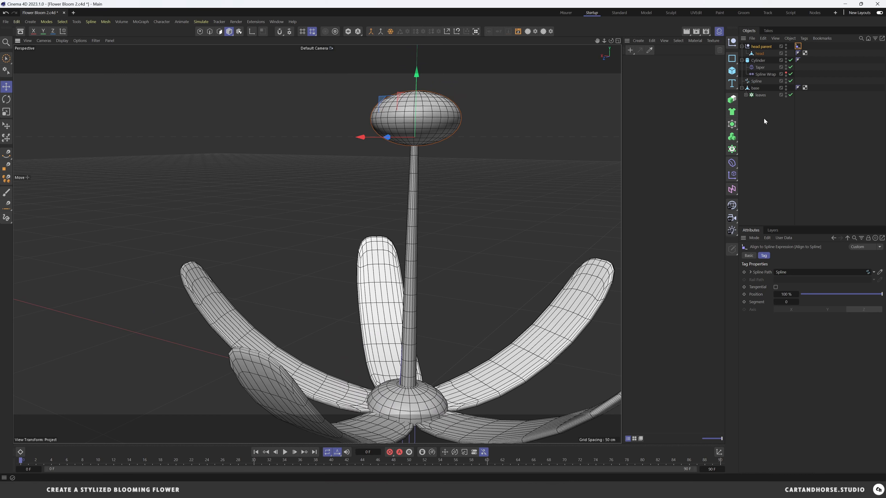
Switch to point editing and select the uppermost point of the stem spline
left_click(756, 82)
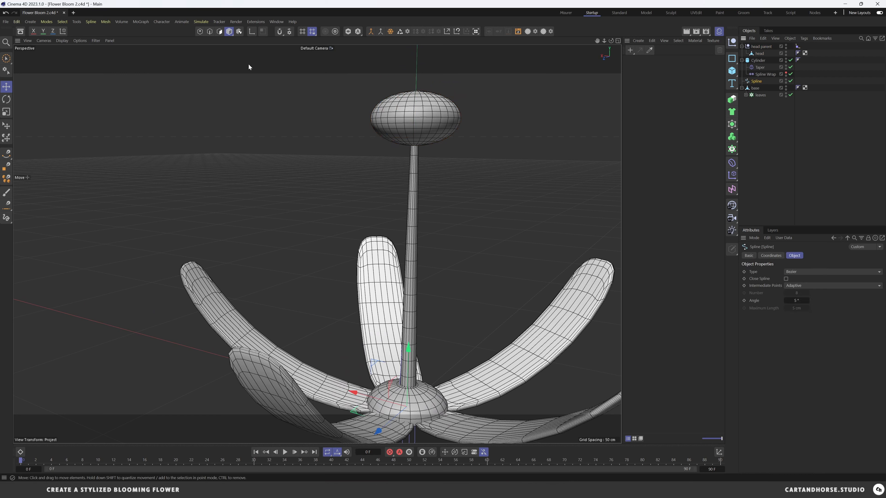
key("0")
left_click_drag(312, 81, 463, 169)
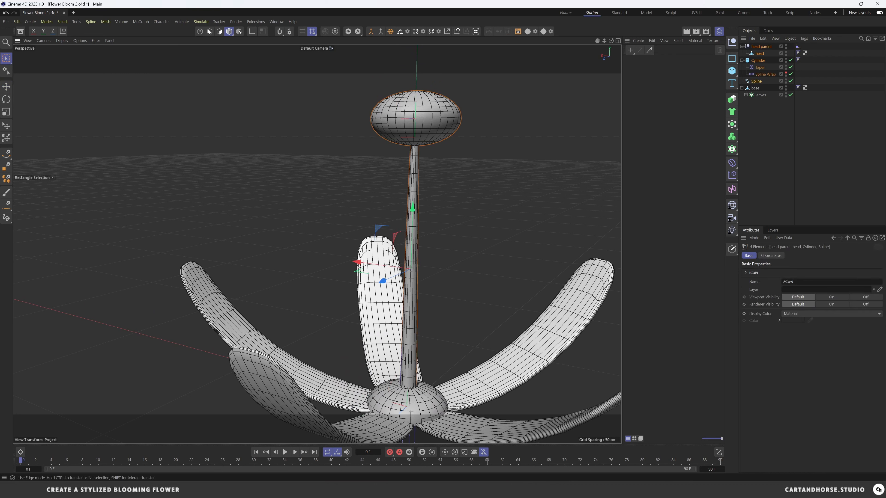
left_click(200, 31)
left_click(756, 81)
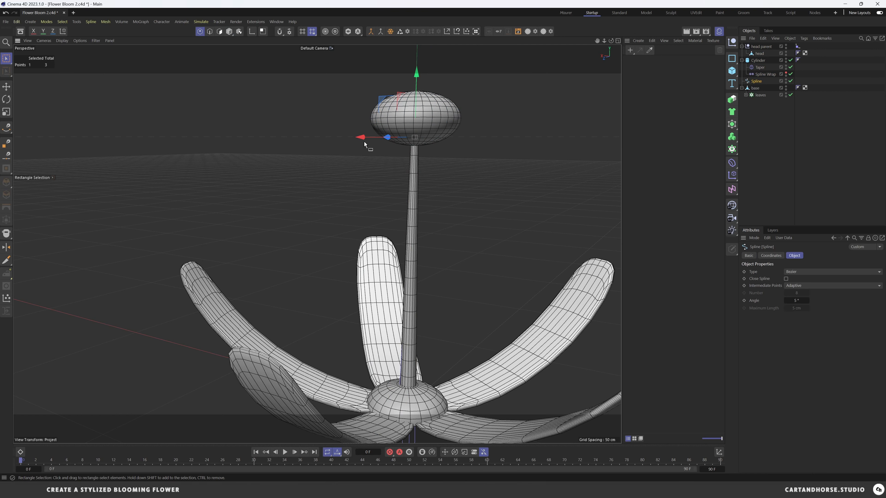
left_click_drag(363, 142, 351, 107, "alt")
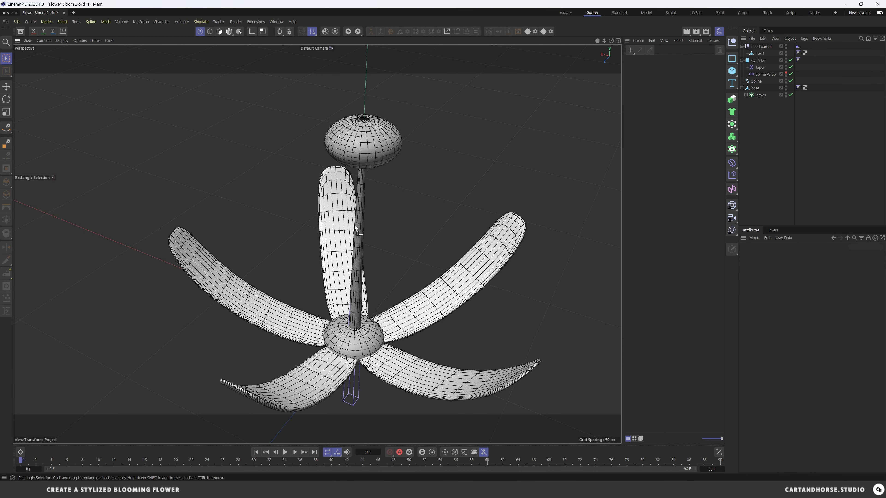
Copy the leaves cloner under the head object and reset the copy's transform so it centres on the head
key("e")
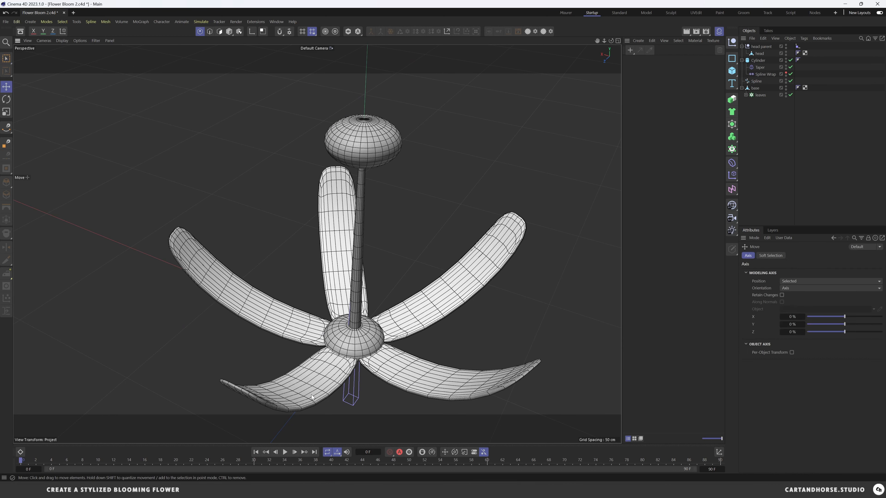
left_click(411, 381)
left_click(791, 141)
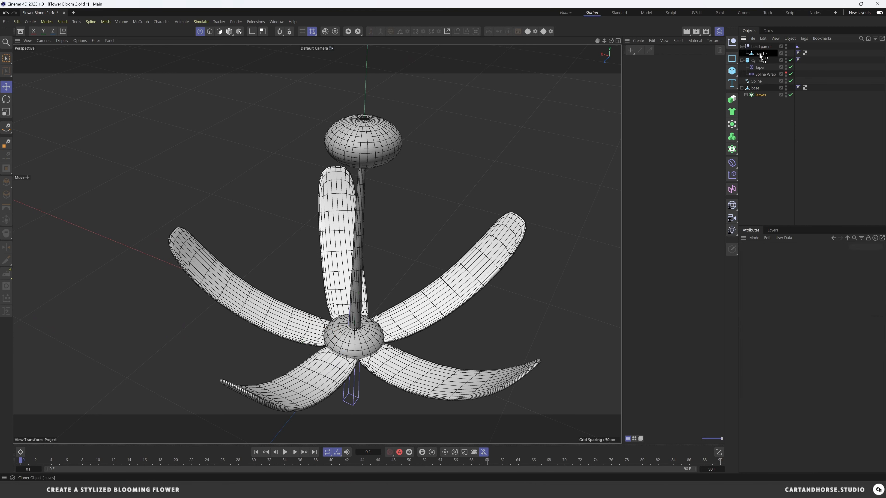
left_click_drag(760, 55, 761, 56, "ctrl")
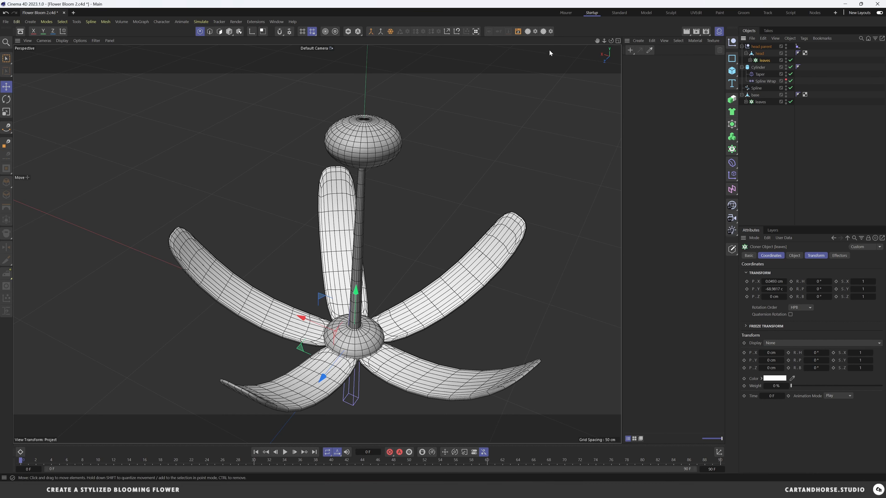
left_click(456, 32)
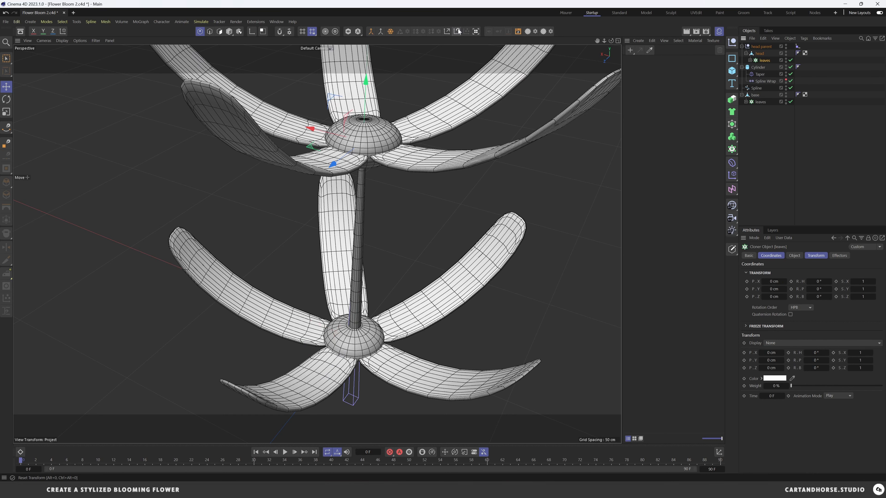
Show the Bend deformer's cage in the head's leaves cloner and set its strength to -21°
middle_click_drag(380, 153, 386, 229, "alt")
scroll(386, 229, "up", 1)
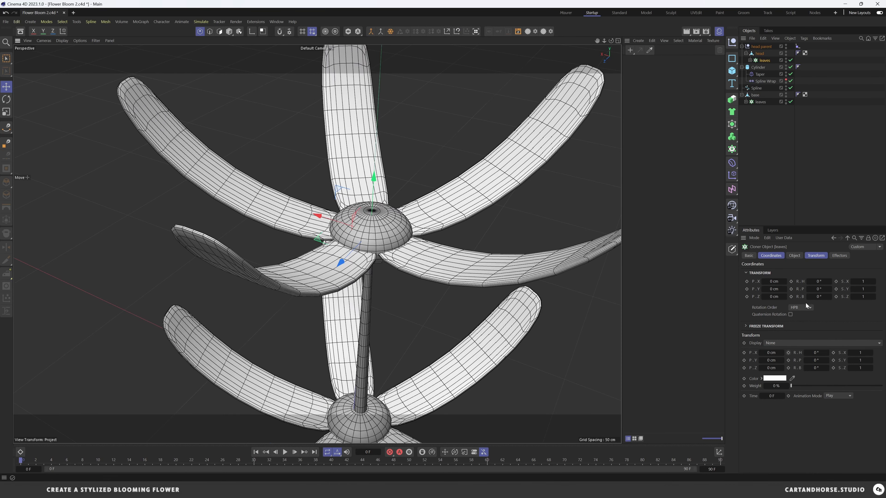
left_click_drag(378, 218, 380, 244, "alt")
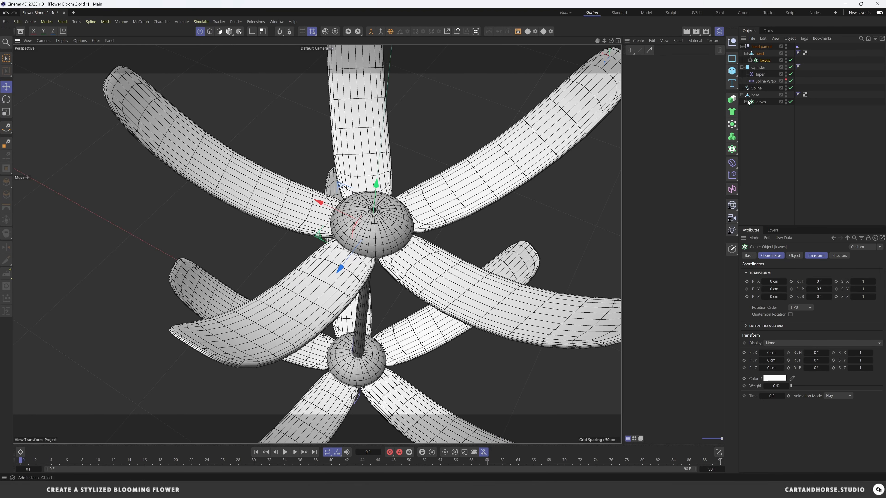
left_click(778, 76)
left_click(797, 255)
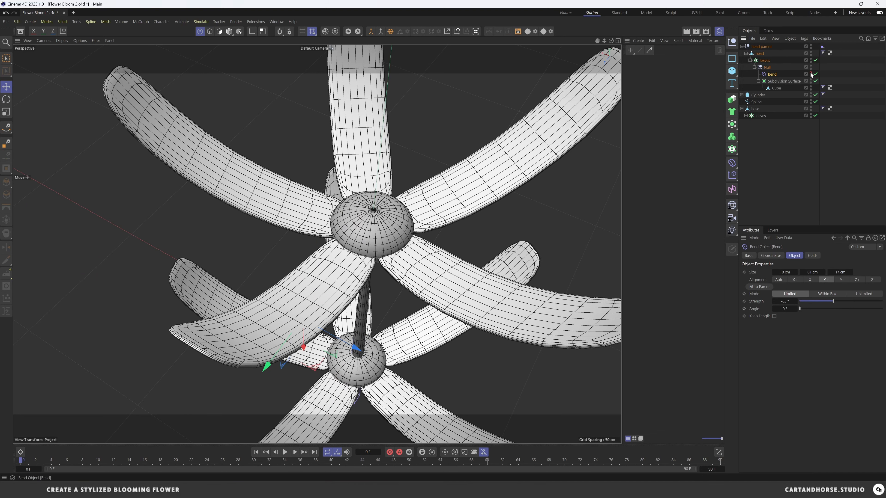
left_click(810, 73)
left_click_drag(830, 302, 839, 302)
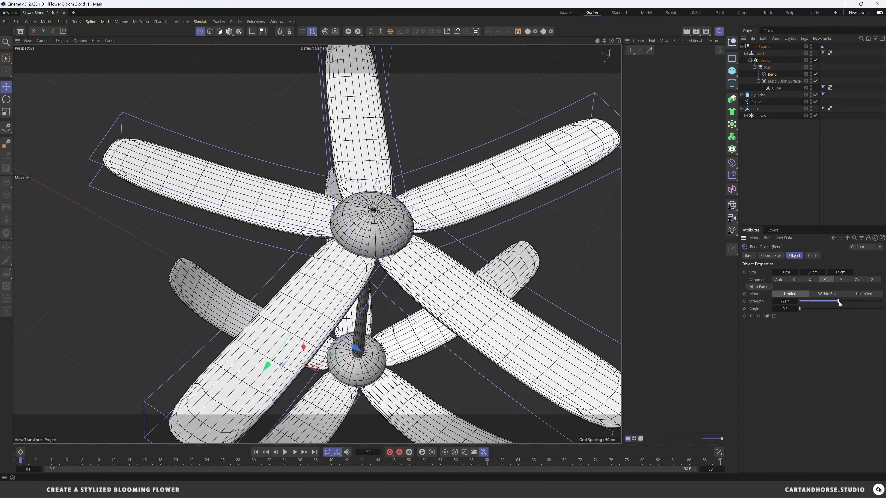
Increase the clone count of the head's leaves cloner to 10
left_click(767, 60)
left_click(801, 319)
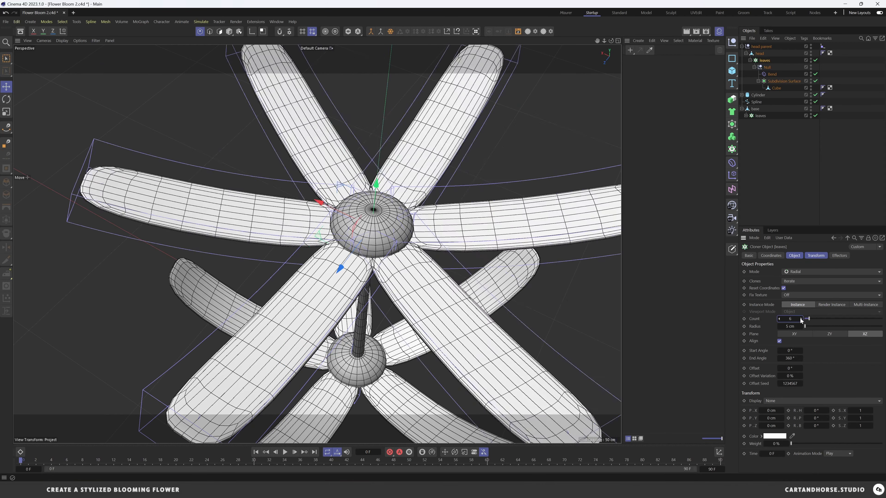
left_click(800, 318)
scroll(388, 223, "up", 2)
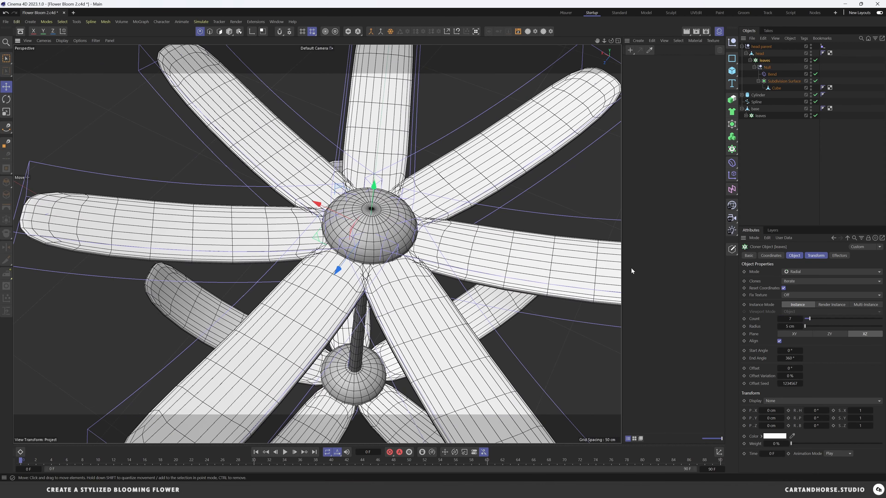
left_click(802, 319)
left_click(801, 318)
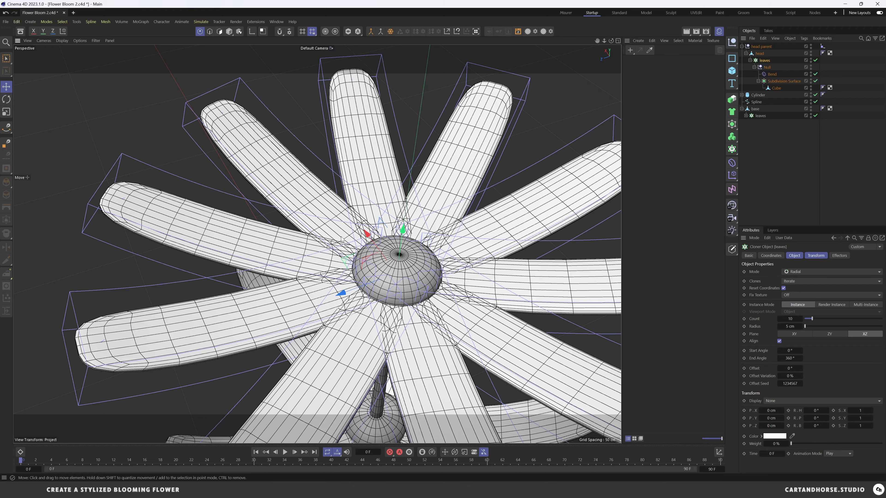
left_click_drag(242, 98, 385, 310, "alt")
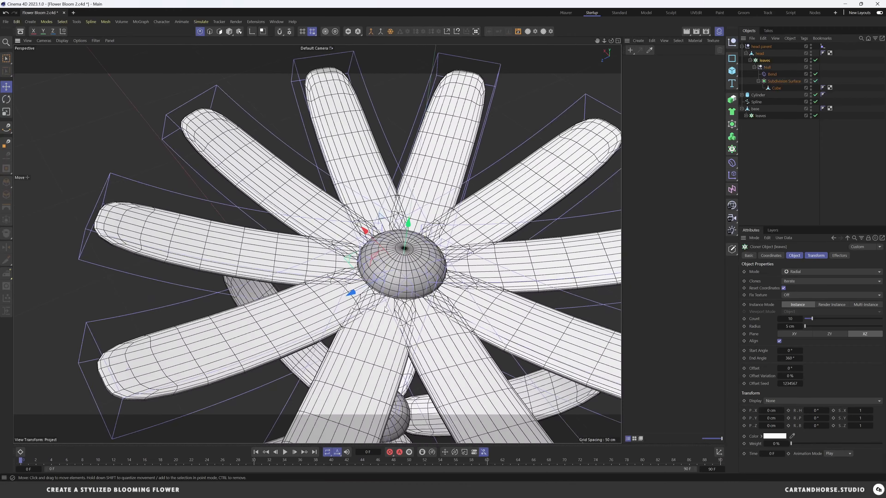
In the head's hierarchy, rename the cube as petal and its cloner as petals
double_click(776, 88)
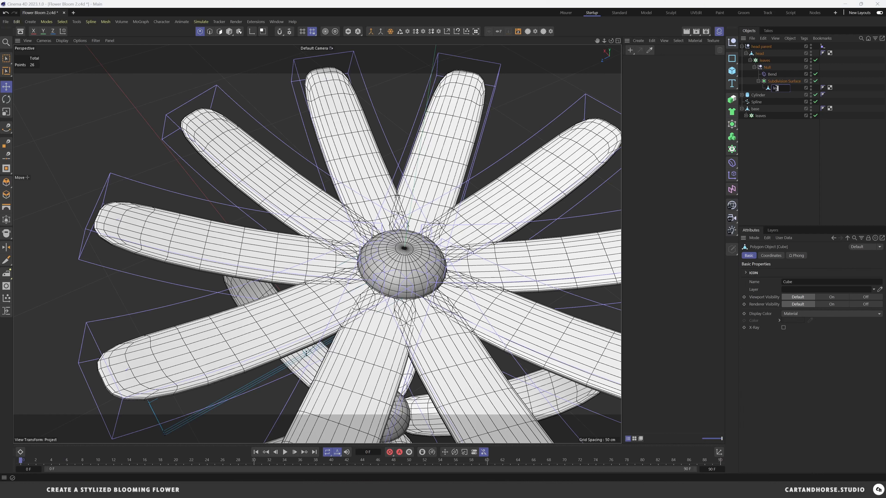
type("leaf")
key("Return")
double_click(775, 88)
type("petal")
key("Return")
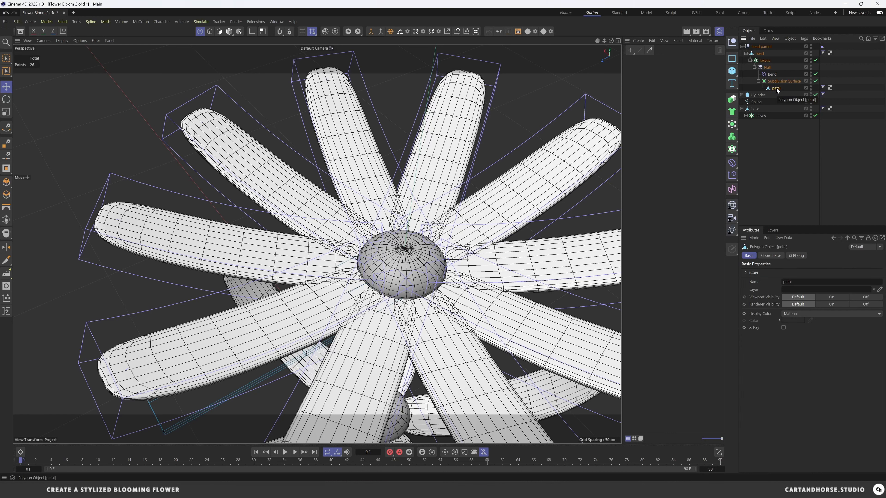
double_click(765, 60)
type("petals")
key("Return")
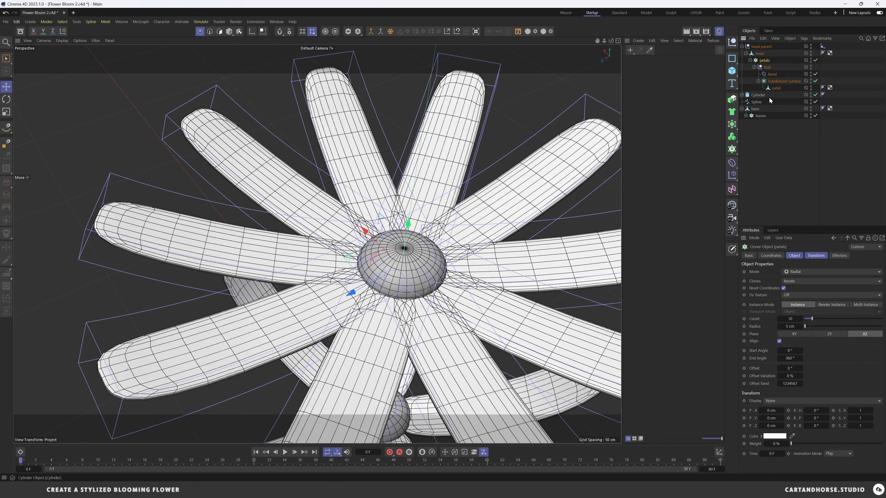
Select the petal mesh, disable the petals cloner to leave a single petal, and hide the Bend deformer's cage
left_click(776, 88)
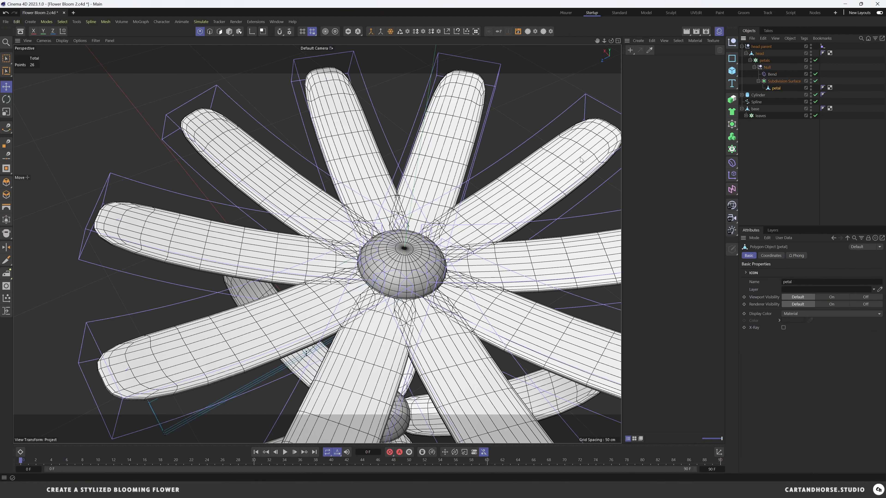
left_click(815, 60)
scroll(403, 256, "up", 1)
scroll(403, 256, "down", 1)
left_click_drag(363, 276, 340, 234, "alt")
left_click(811, 74)
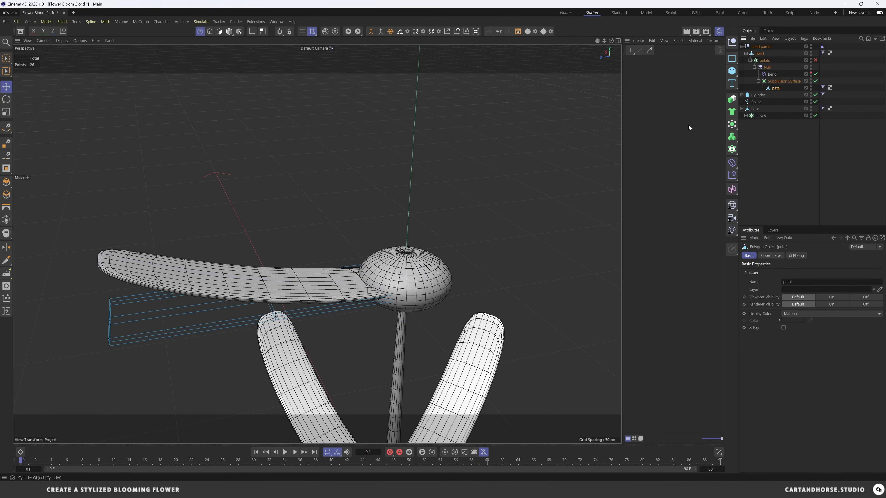
Scale the petal's outer tip points inward to about 51% and pull the tip's middle points outward to form a point
left_click_drag(204, 263, 315, 252, "alt")
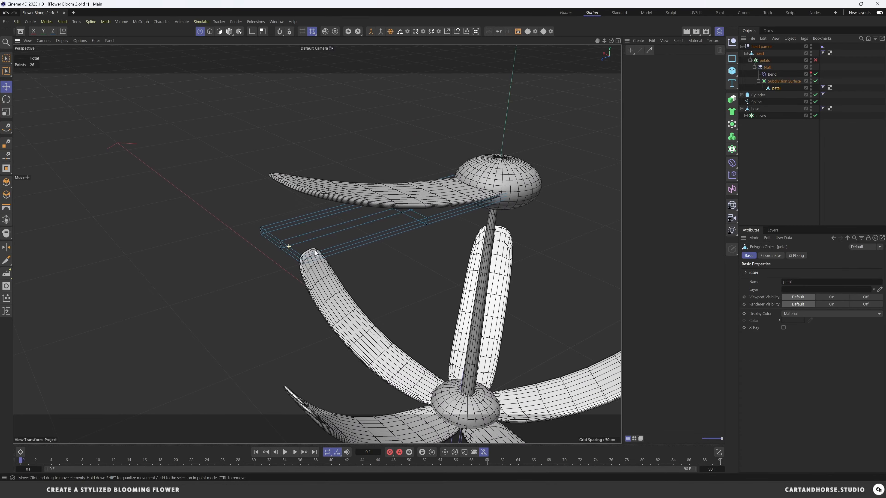
key("0")
left_click_drag(271, 212, 239, 243)
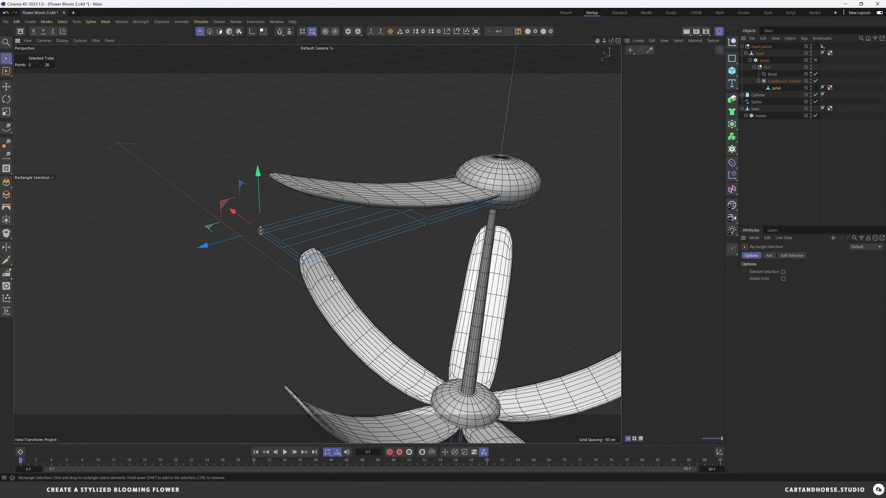
left_click_drag(329, 281, 279, 243, "shift")
left_click_drag(336, 247, 278, 291, "alt")
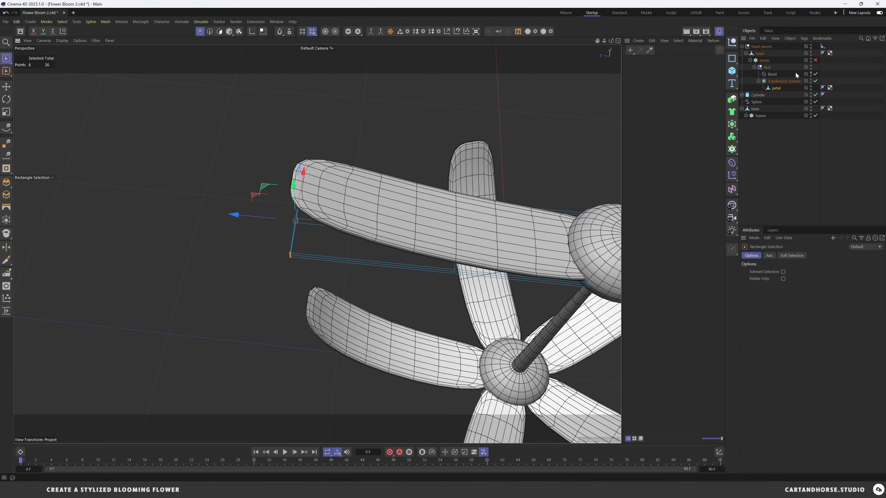
key("t")
left_click_drag(348, 258, 248, 225, "alt")
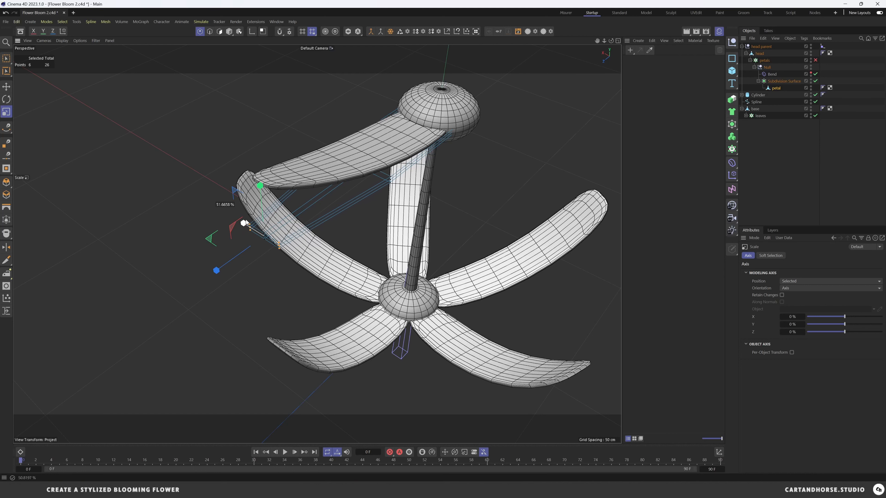
key("space")
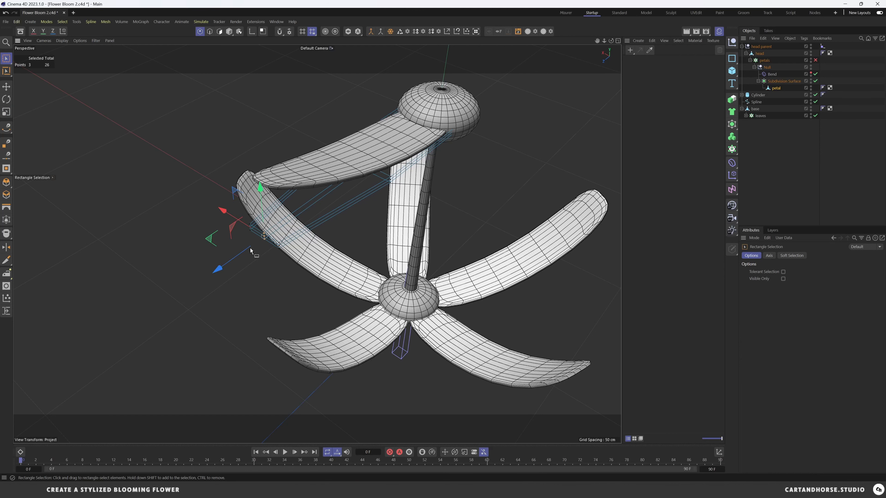
left_click_drag(251, 251, 220, 273)
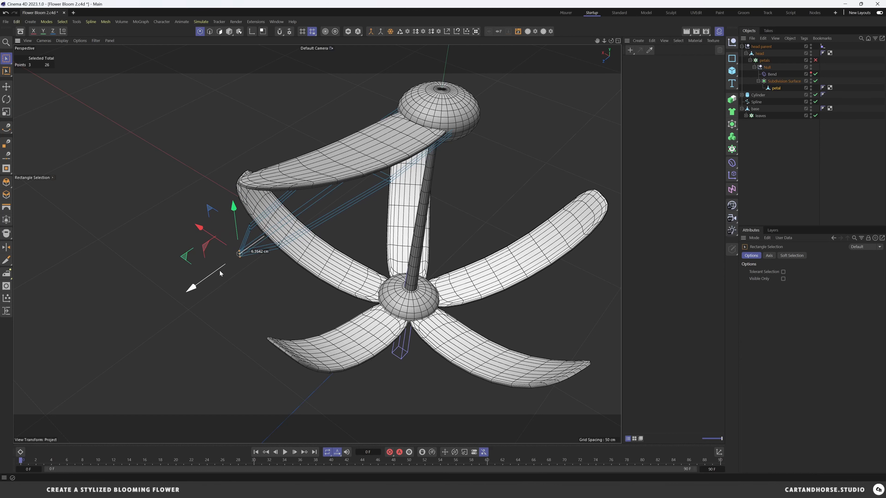
Scale the petal's middle points wider and narrow the points at its base to give it a slender leaf shape
left_click_drag(408, 143, 352, 188, "alt")
left_click_drag(291, 194, 229, 196, "shift")
key("t")
middle_click_drag(229, 197, 262, 252, "alt")
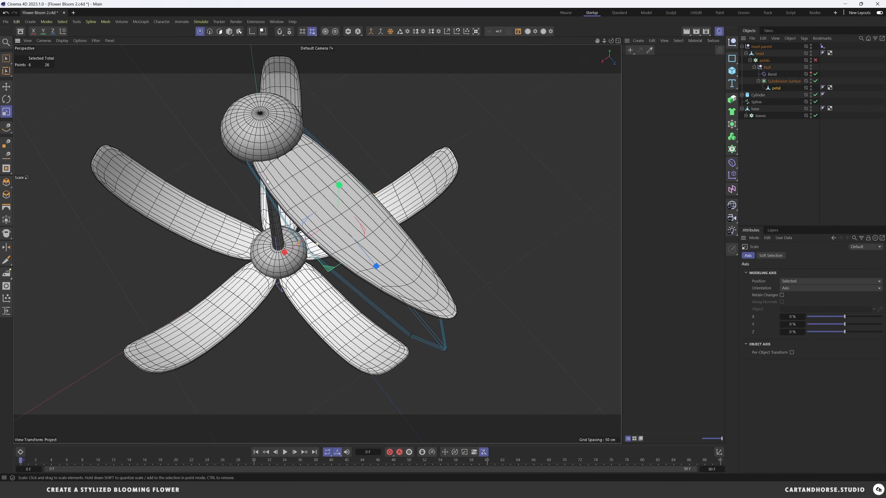
key("0")
left_click_drag(266, 174, 218, 127)
mouse_move(308, 138)
left_mouse_down("alt")
mouse_move(295, 151)
mouse_move(301, 110)
mouse_move(256, 120)
left_mouse_up("alt")
key("t")
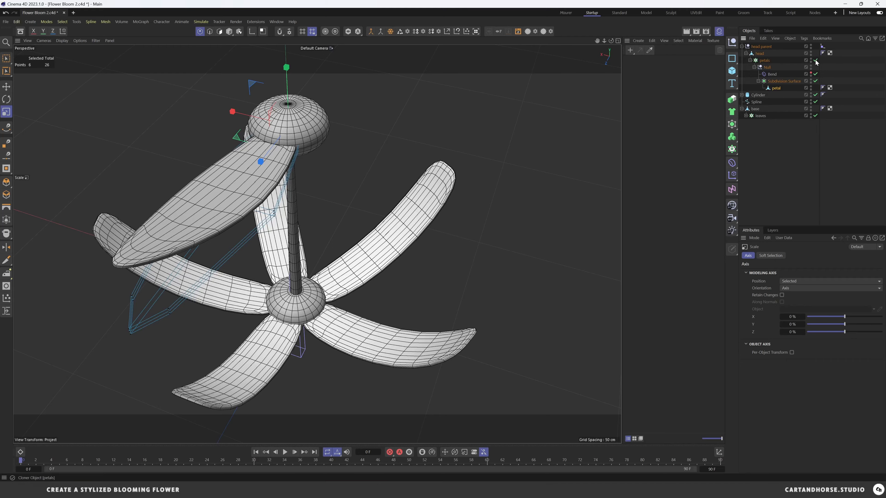
Re-enable the petals cloner so the reshaped petal repeats around the flower head
left_click(816, 60)
left_click_drag(344, 151, 296, 318, "alt")
key("0")
key("t")
left_click_drag(296, 319, 349, 297, "alt")
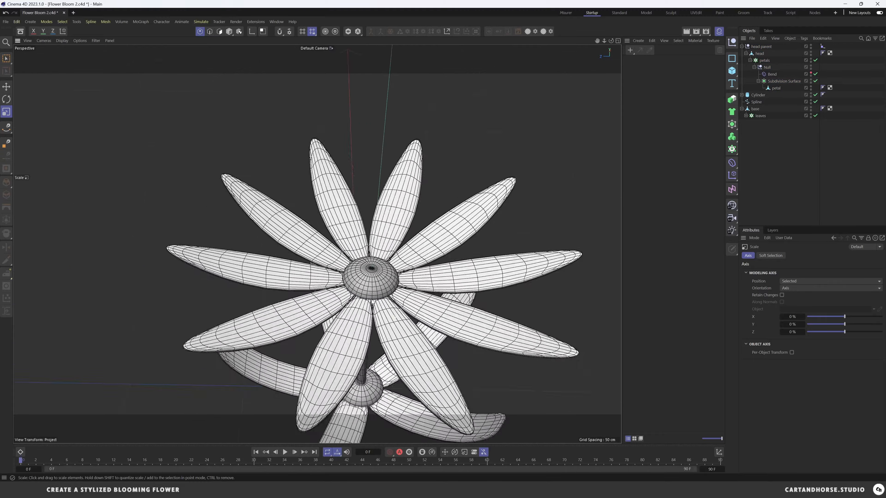
scroll(372, 303, "down", 5)
mouse_move(372, 302)
left_mouse_down("alt")
mouse_move(370, 247)
mouse_move(372, 279)
mouse_move(356, 307)
left_mouse_up("alt")
scroll(394, 300, "up", 5)
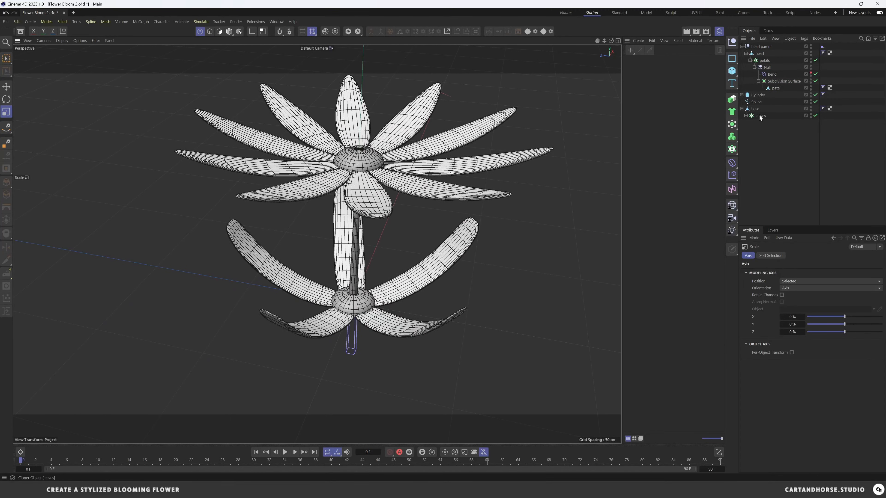
Select the cube inside the base's leaves cloner and extend its middle end points to give the leaf a pointed tip
left_click(745, 115)
left_click(772, 143)
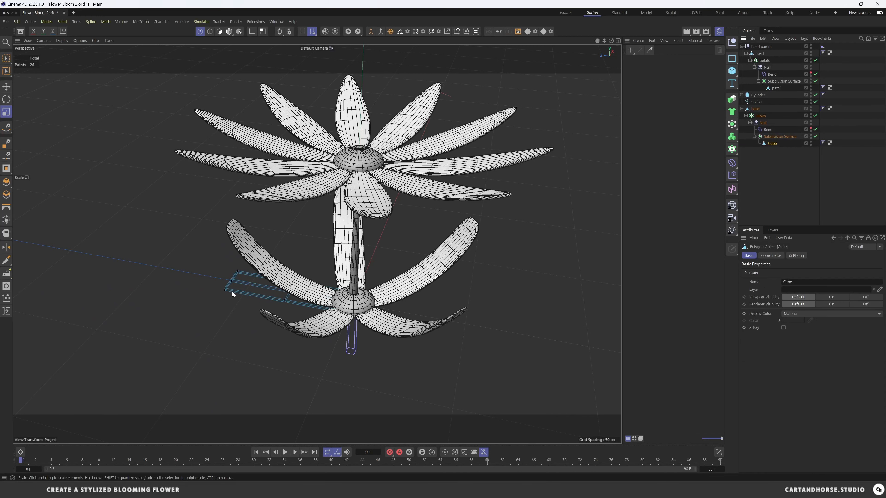
key("0")
scroll(240, 292, "up", 2)
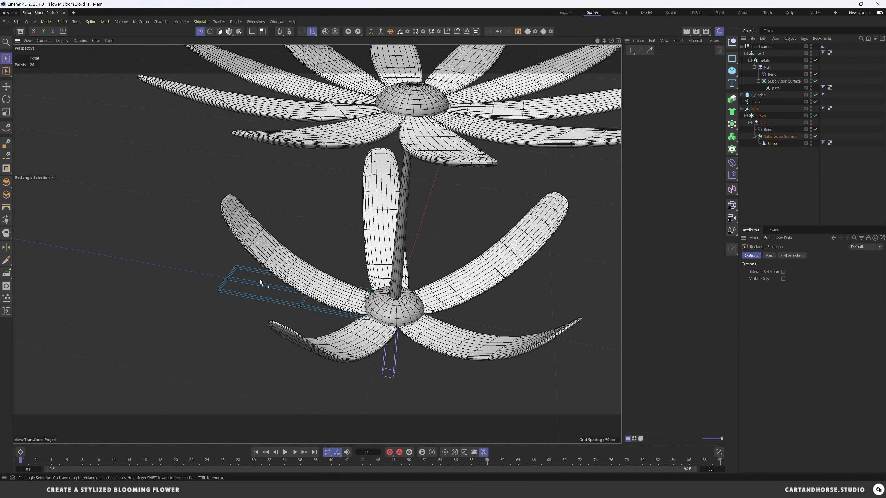
left_click_drag(217, 269, 168, 268)
left_click_drag(246, 262, 213, 275)
Select the base leaf's middle points and scale them up to make the leaves broad
left_click_drag(333, 328, 293, 300)
left_click_drag(412, 324, 333, 301, "alt")
key("t")
left_click_drag(383, 323, 475, 344)
left_click_drag(468, 331, 516, 321, "alt")
right_click_drag(464, 318, 499, 318, "alt")
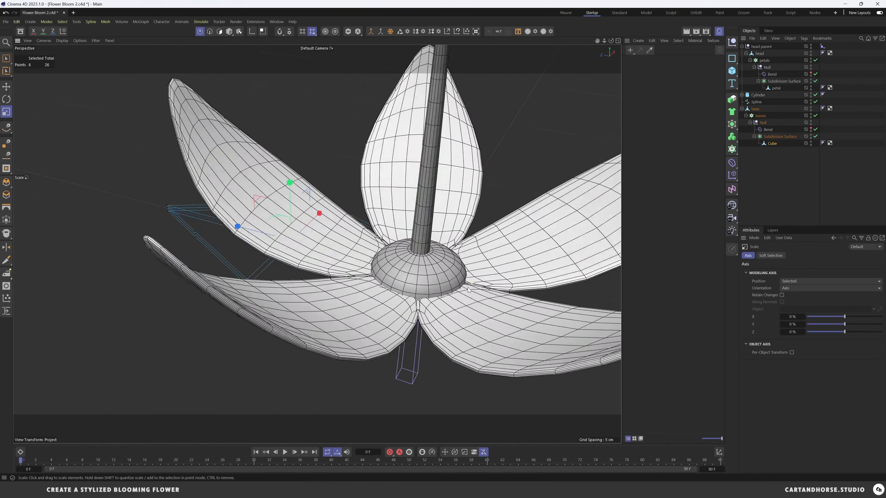
left_click_drag(499, 318, 468, 310, "alt")
left_click_drag(570, 190, 580, 191)
key("e")
Add a Random effector to the base's leaves cloner and show its transform parameters
left_click(761, 115)
left_click_drag(572, 147, 488, 148, "alt")
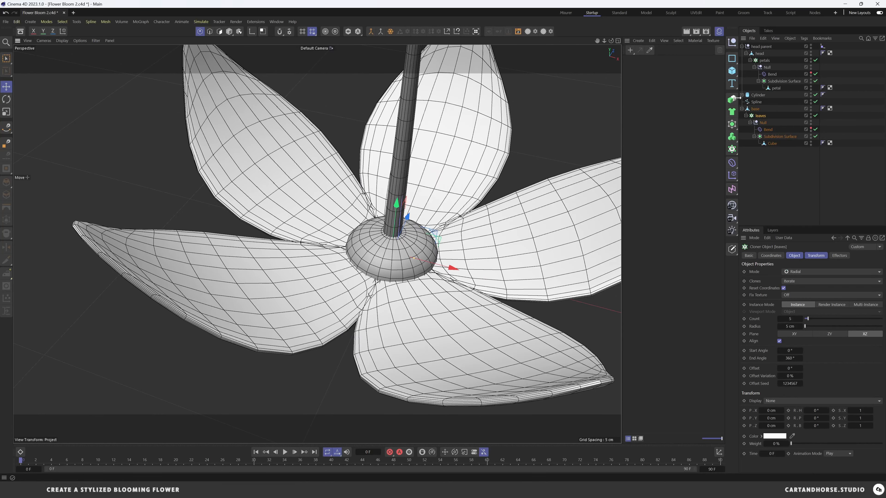
left_click_drag(732, 178, 798, 225)
left_click(817, 256)
Set the Random effector's position offset to 0 cm in X and Z and 1 cm in Y
left_click(795, 302)
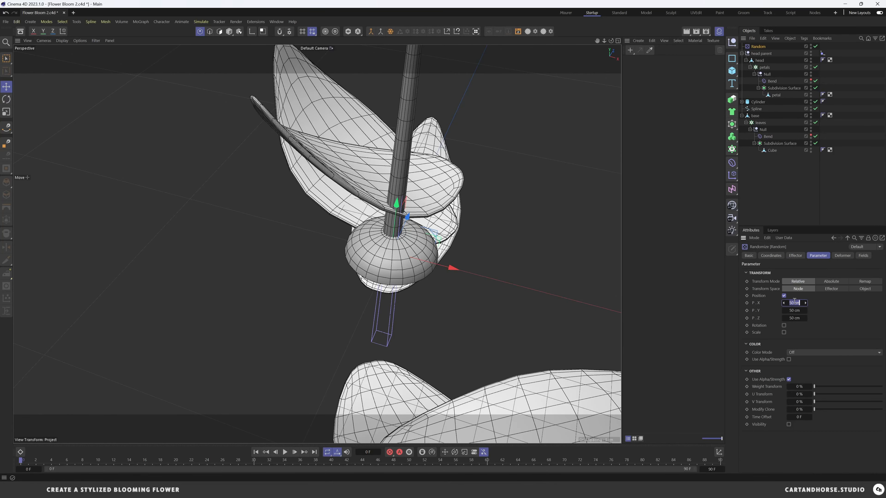
type("0")
key("Tab")
type("0")
key("Tab")
key("0")
key("Return")
left_click_drag(805, 310, 806, 308)
left_click_drag(384, 314, 390, 265, "alt")
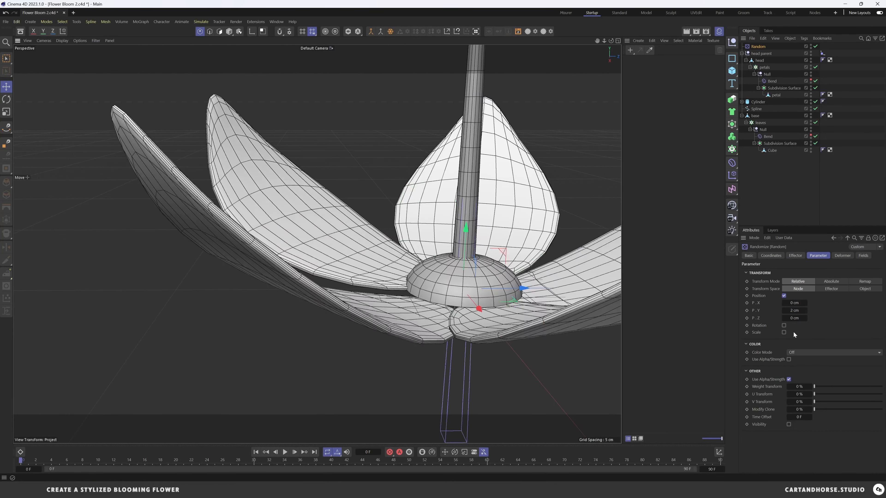
left_click(795, 310)
type("1")
key("Return")
left_click_drag(463, 296, 259, 297, "alt")
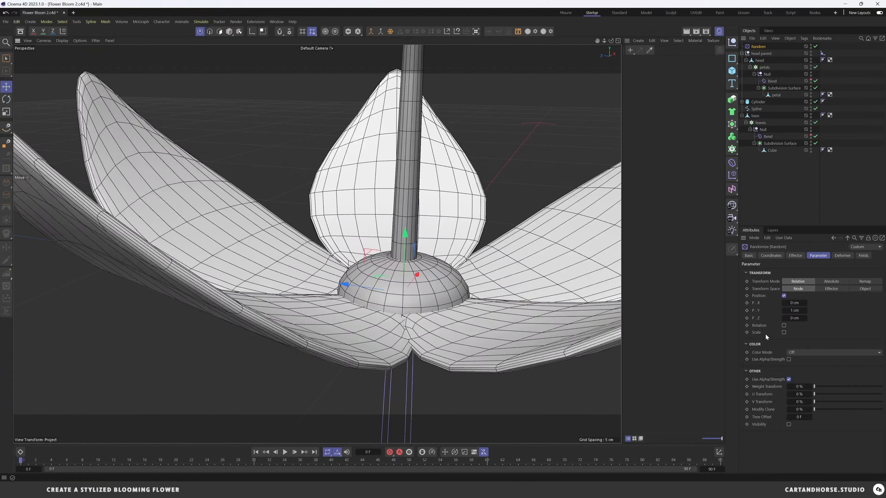
Enable rotation in the Random effector and add a slight rotation offset to vary the base leaves
left_click(795, 255)
left_click(785, 320)
mouse_move(383, 244)
left_mouse_down("alt")
mouse_move(485, 314)
mouse_move(495, 245)
mouse_move(499, 262)
mouse_move(464, 182)
mouse_move(409, 209)
mouse_move(380, 195)
mouse_move(387, 230)
left_mouse_up("alt")
left_click(817, 256)
left_click(784, 325)
left_click(805, 340)
left_click(805, 340)
Set the petals cloner's transform rotation to 5° in bank, undoing the trial rotations on the other axes
left_click(764, 67)
left_click(815, 256)
left_click_drag(824, 281, 821, 297)
key("ctrl+z")
key("ctrl+z")
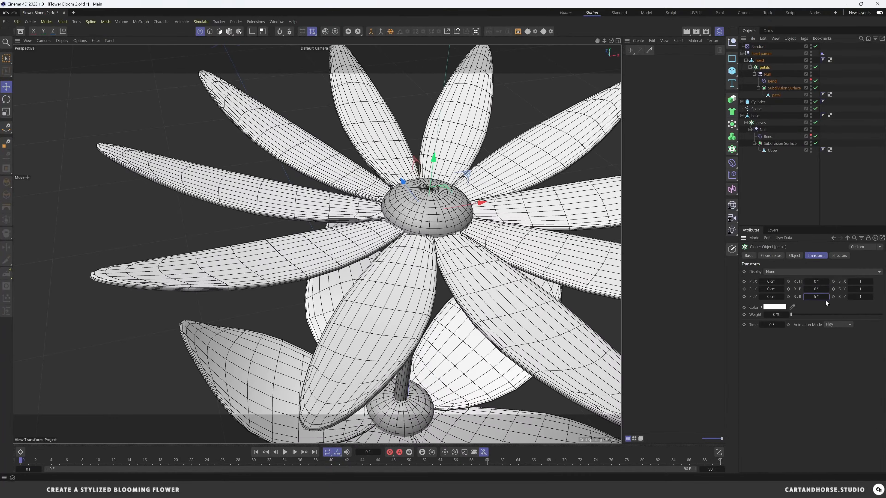
Deselect all objects and save the flower project
left_click_drag(406, 189, 787, 274, "alt")
middle_click_drag(303, 168, 327, 223, "alt")
scroll(327, 224, "down", 4)
left_click(792, 198)
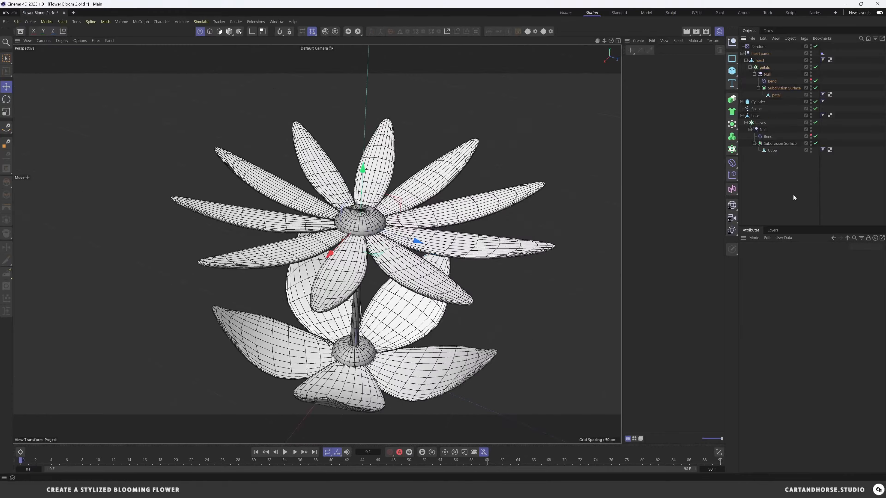
left_click_drag(449, 239, 361, 281, "alt")
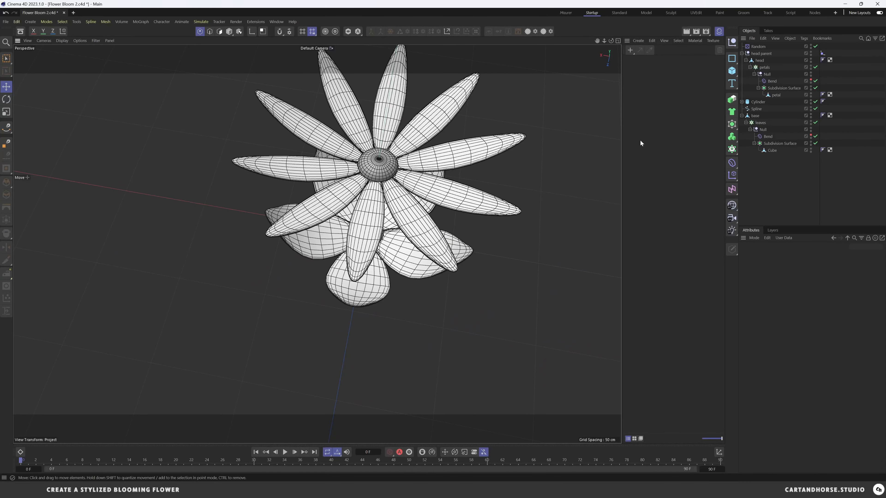
key("ctrl+s")
scroll(397, 185, "up", 3)
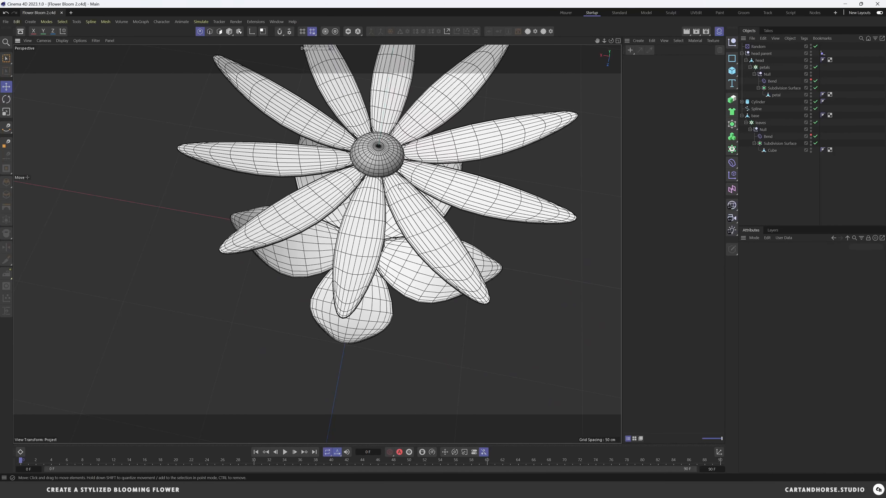
left_click_drag(400, 188, 402, 331, "alt")
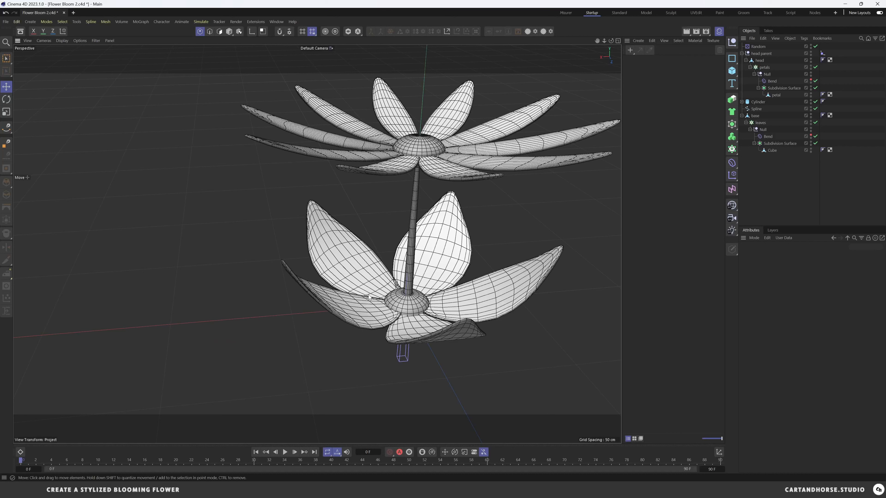
Create a new material named M_leaf and assign it to the base leaves' cube
double_click(632, 65)
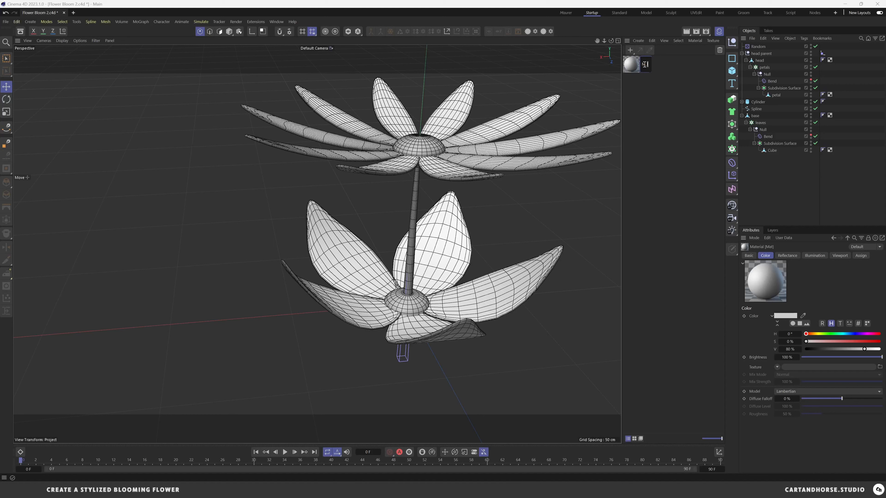
key("Return")
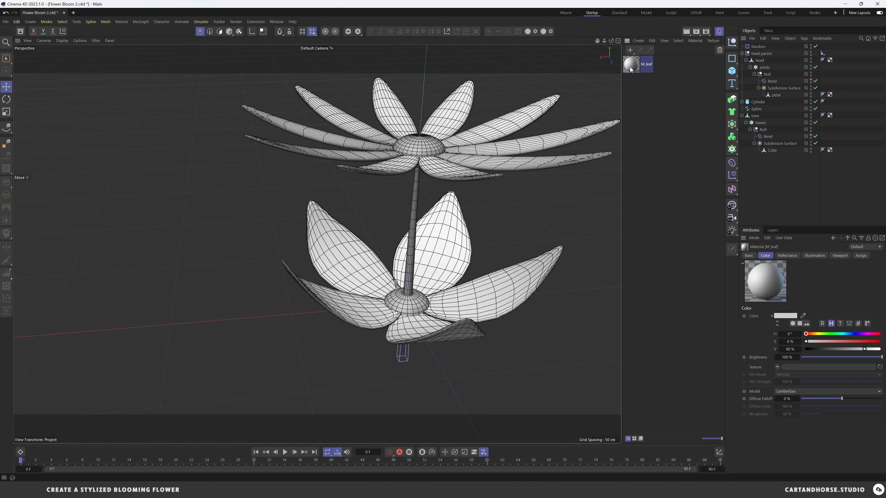
left_click_drag(762, 122, 773, 151)
Edit the M_leaf material and load a Checkerboard surface shader as its color texture
left_click(630, 66)
double_click(630, 65)
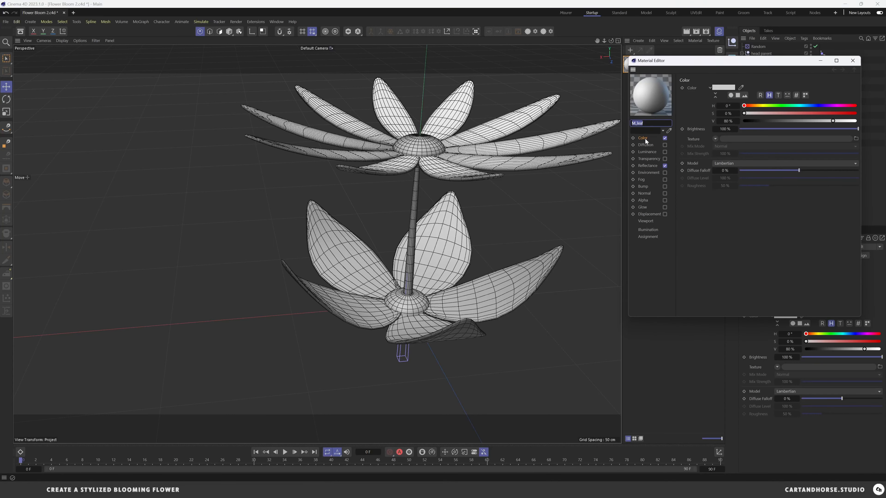
left_click(715, 139)
mouse_move(735, 294)
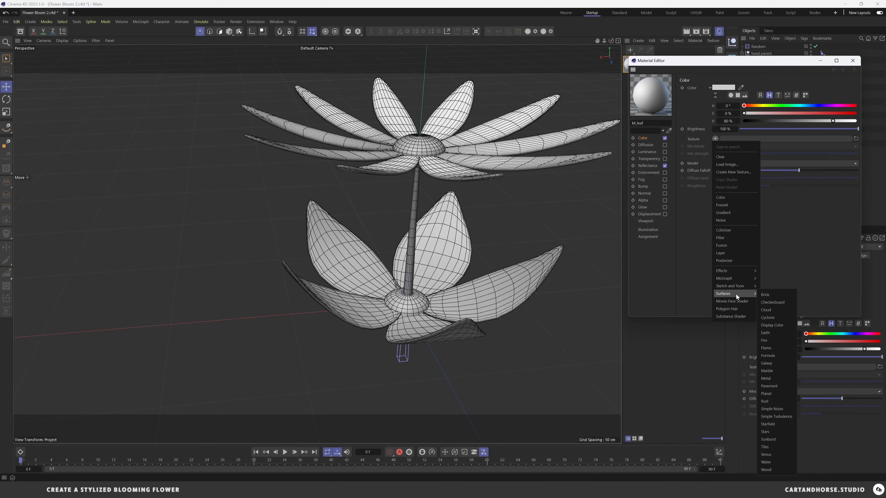
left_click(775, 302)
Examine from several sides how the checkerboard texture maps onto the base leaves
left_click_drag(498, 270, 419, 295, "alt")
right_click_drag(371, 281, 440, 262, "alt")
left_click_drag(398, 270, 246, 280, "alt")
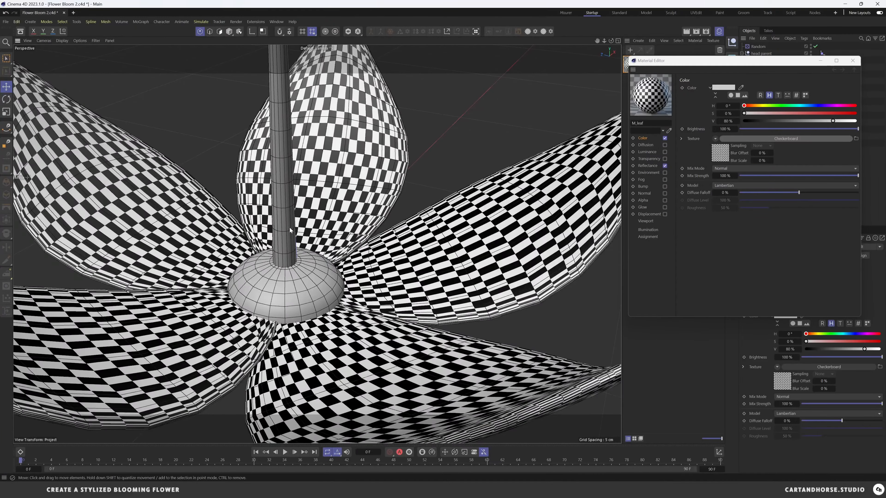
left_click_drag(291, 230, 357, 227, "alt")
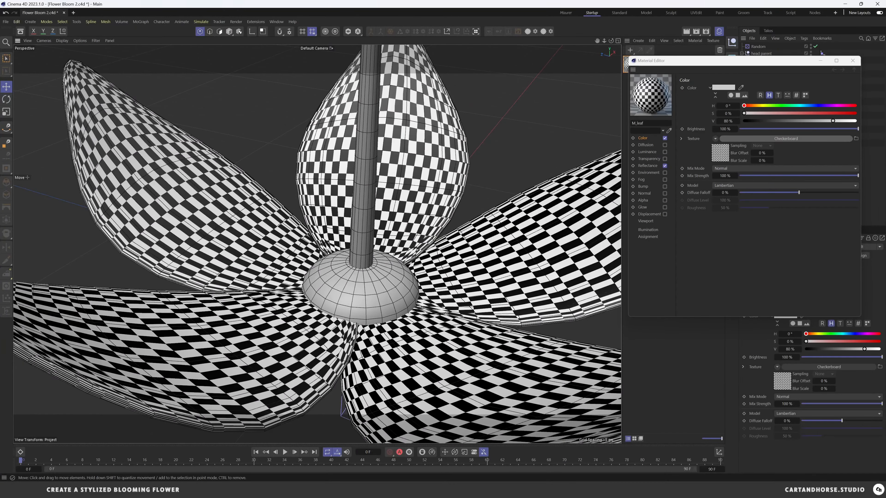
left_click_drag(314, 435, 391, 401, "alt")
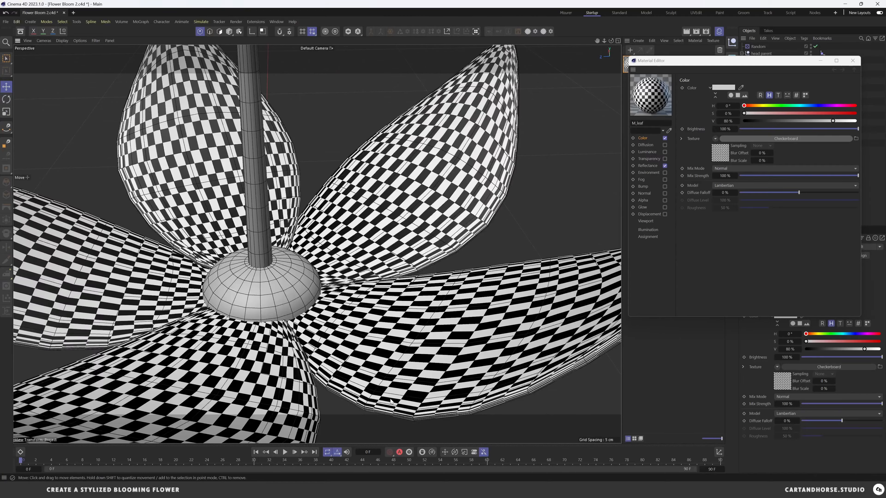
left_click_drag(258, 340, 294, 334, "alt")
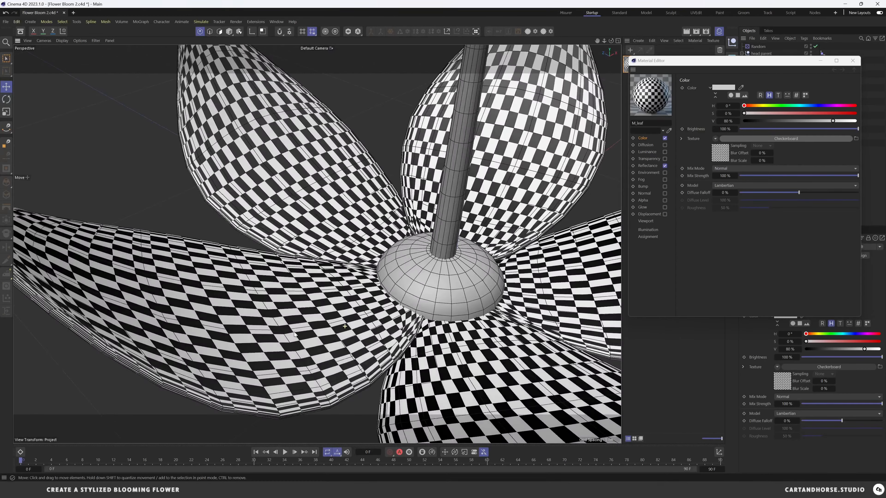
left_click_drag(457, 233, 357, 292, "alt")
Set the checkerboard shader's first color to green with hue 127° and saturation 85%, then close the material editor
left_click(727, 158)
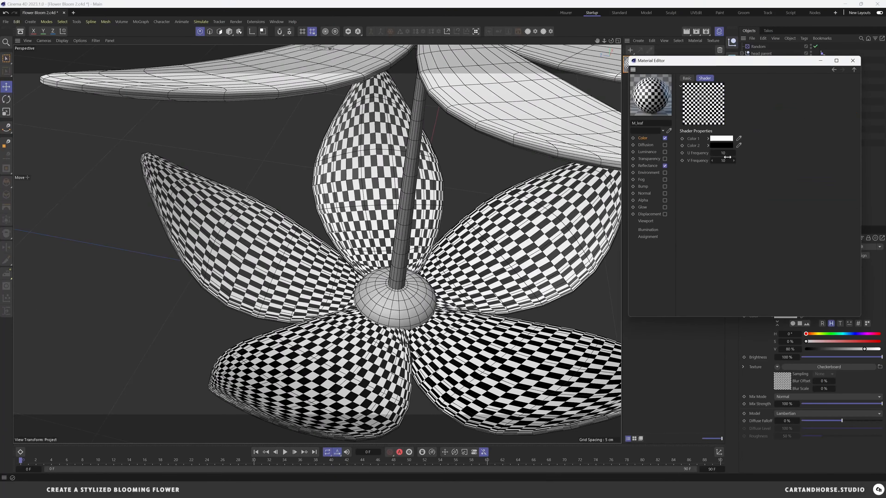
left_click(726, 141)
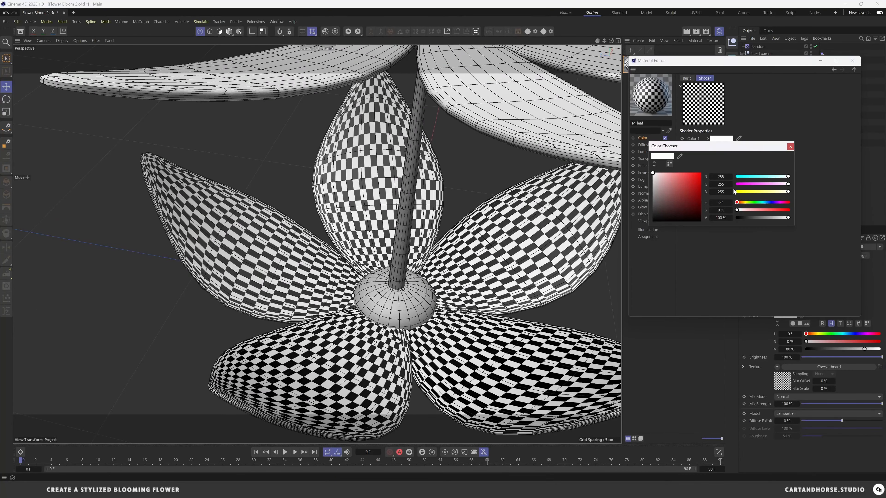
left_click(754, 202)
left_click(780, 210)
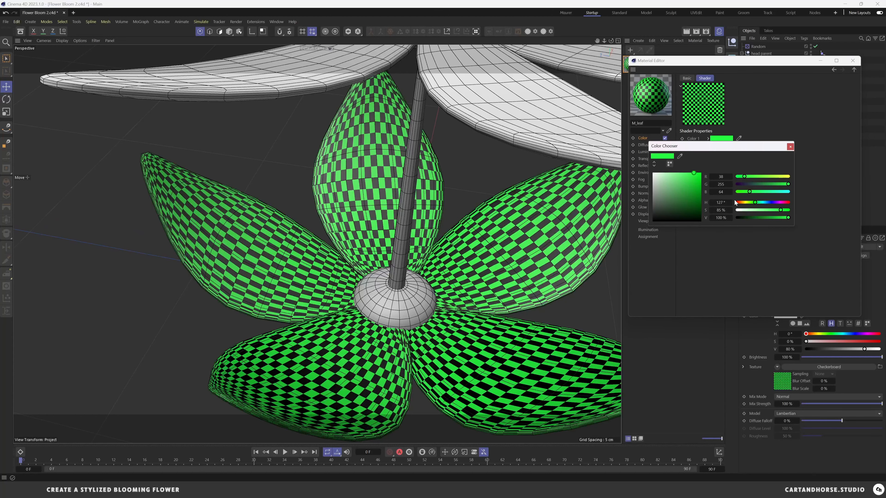
left_click(790, 147)
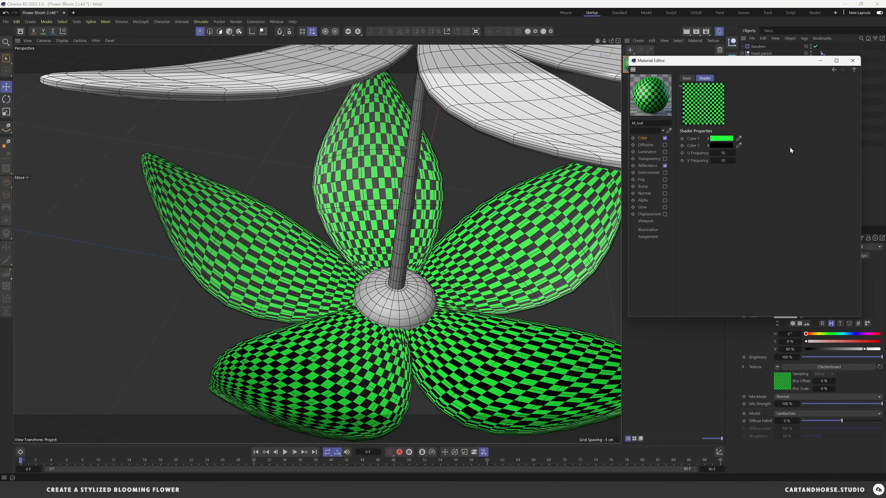
left_click(852, 63)
left_click_drag(486, 194, 486, 168, "alt")
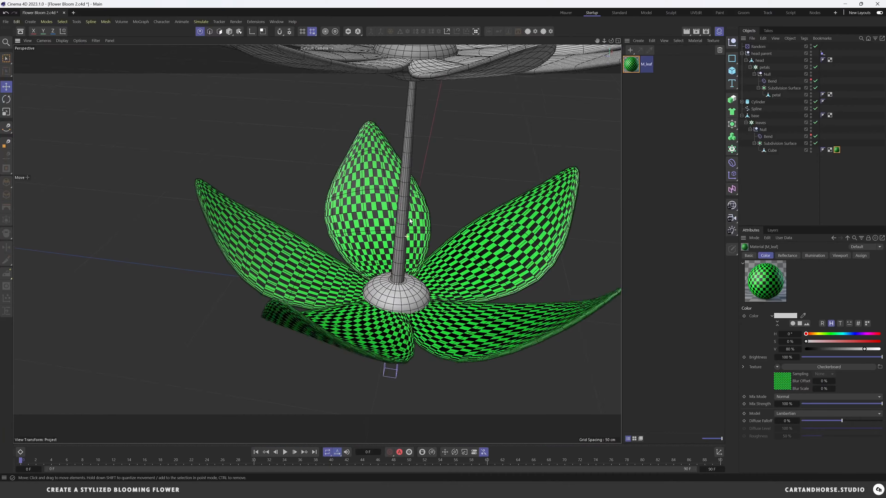
Duplicate the M_leaf material, rename the copy M_stem and assign it to the base and the stem cylinder
left_click(661, 99)
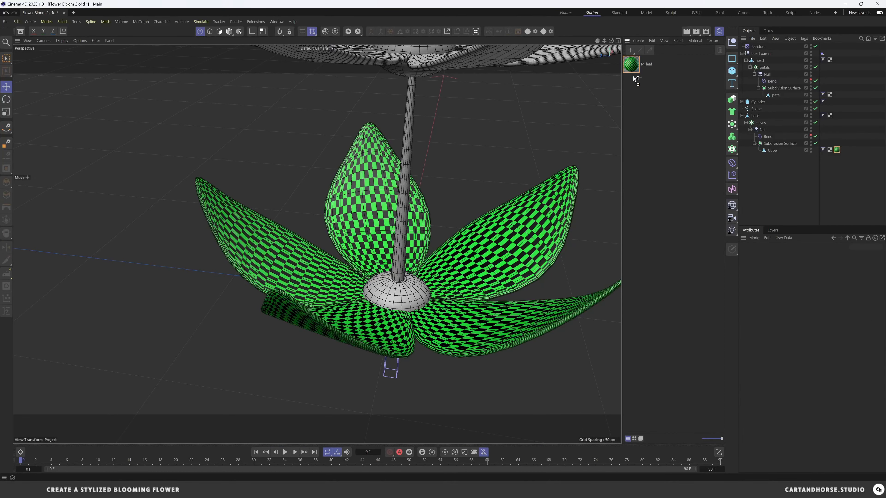
left_click_drag(633, 76, 401, 258, "ctrl")
double_click(647, 82)
type("stem")
key("Return")
left_click_drag(433, 288, 414, 291, "alt")
scroll(414, 290, "up", 2)
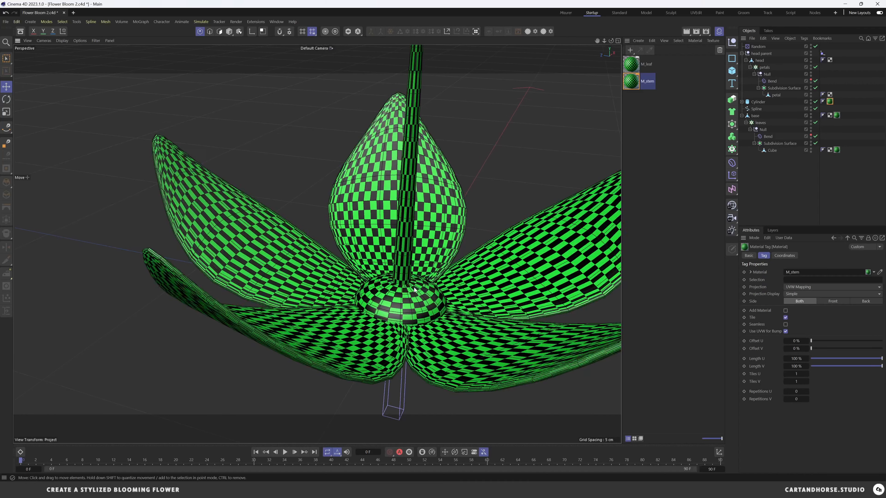
scroll(410, 301, "up", 1)
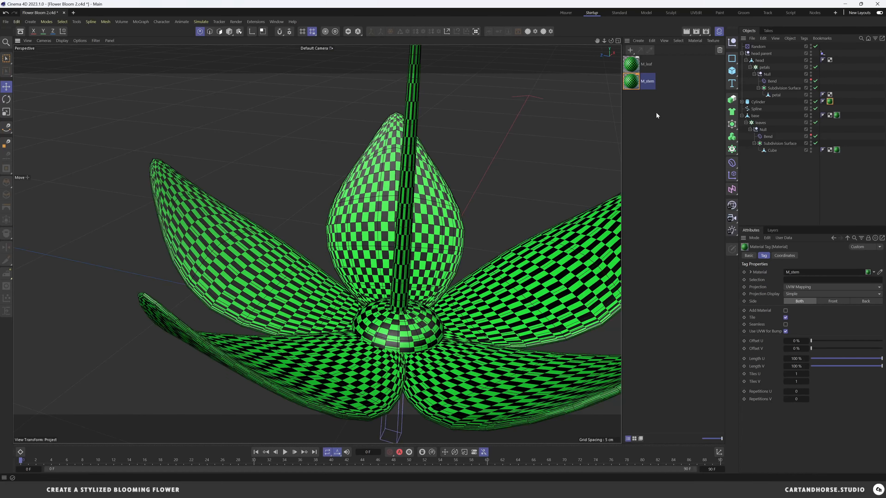
Set the second checkerboard color of the M_stem material to blue
double_click(637, 83)
left_click(732, 102)
left_click(778, 233)
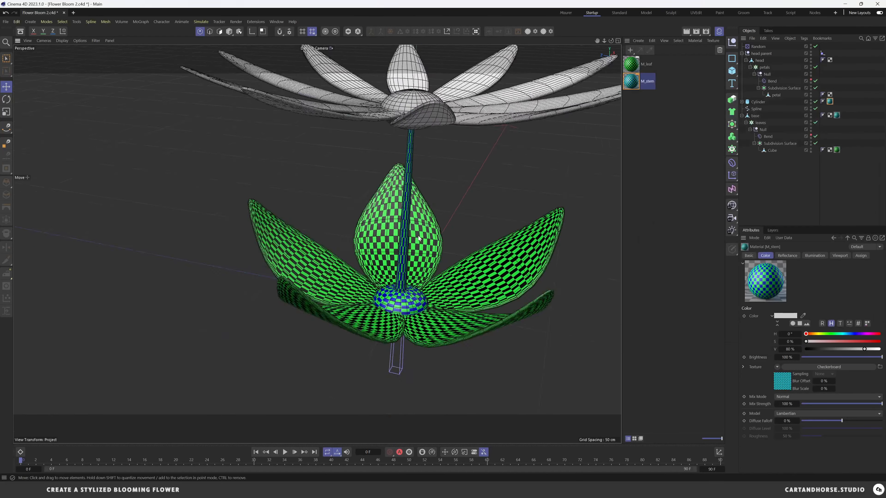
Duplicate M_stem as a material named M_petal_1 and assign it to the petal object
left_click_drag(639, 87, 638, 99, "ctrl")
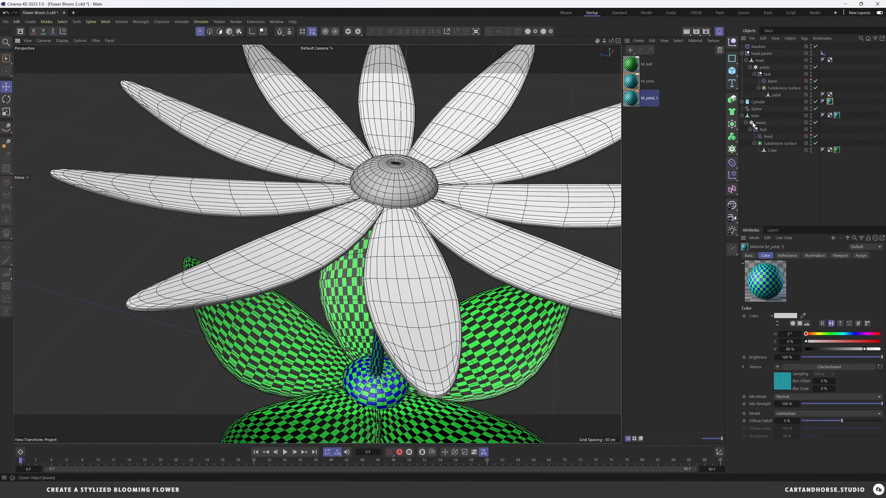
left_click(742, 115)
left_click_drag(636, 99, 776, 96)
Set the first checkerboard color of M_petal_1 to pink and close the material editor
double_click(632, 99)
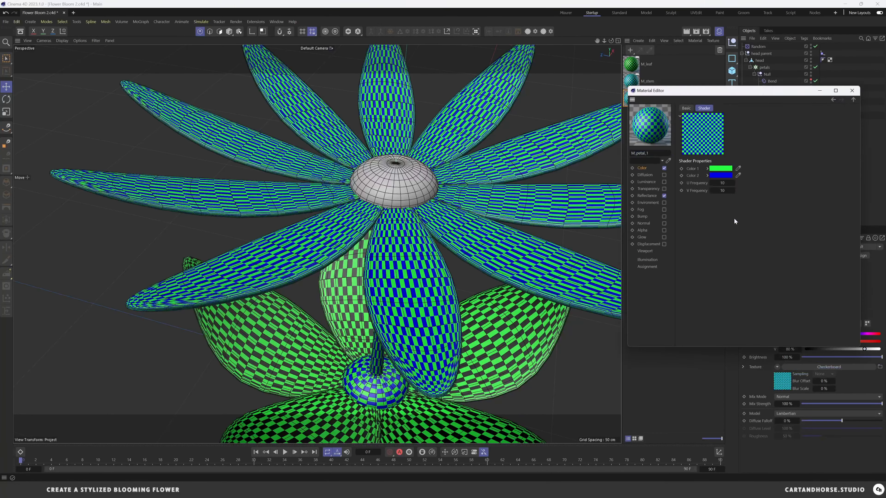
left_click(720, 168)
left_click_drag(773, 233, 784, 234)
left_click(789, 177)
left_click(852, 90)
Duplicate M_petal_1 as M_petal_2 and set the copy's second checkerboard color to yellow
left_click_drag(632, 99, 636, 115, "ctrl")
double_click(652, 115)
type("M_petal_2")
key("Return")
left_click(782, 380)
left_click(785, 323)
left_click_drag(833, 387, 808, 388)
left_click(854, 329)
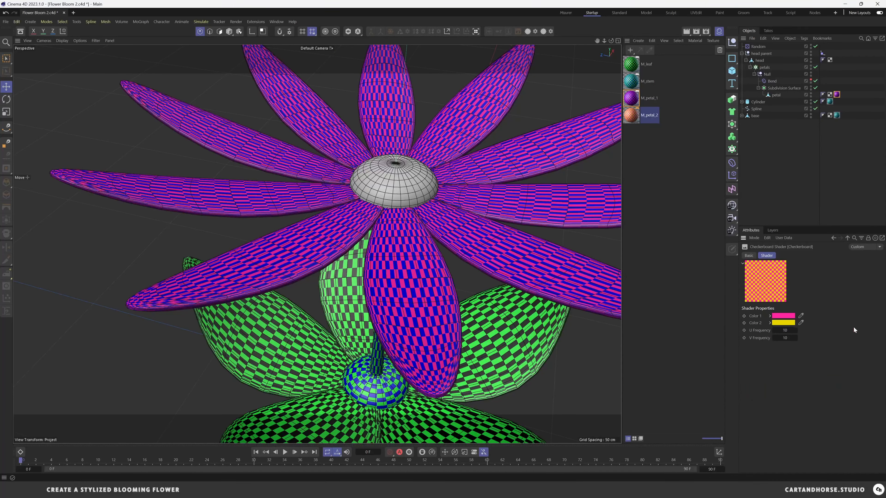
Duplicate M_petal_2 as M_head, recolor its checkerboard to light blue and yellow, and assign it to the flower head
left_click(644, 130)
left_click_drag(631, 115, 632, 132, "ctrl")
left_click(785, 324)
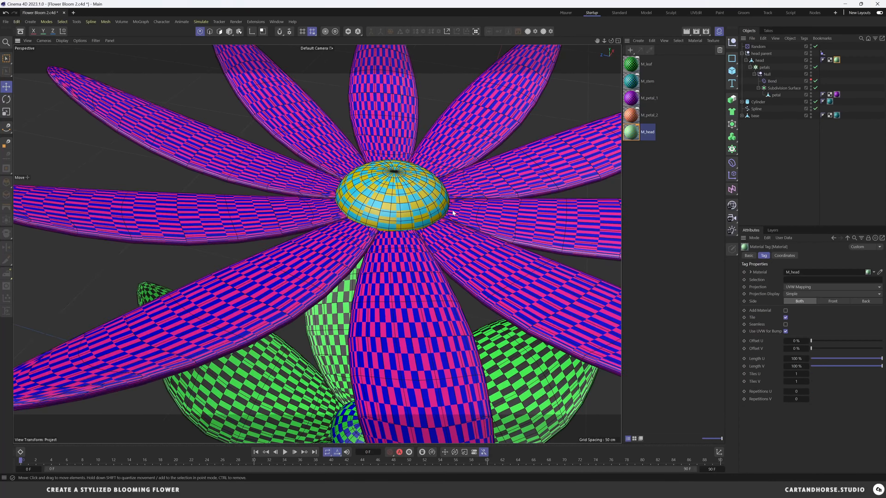
left_click_drag(452, 213, 418, 232, "alt")
left_click(670, 148)
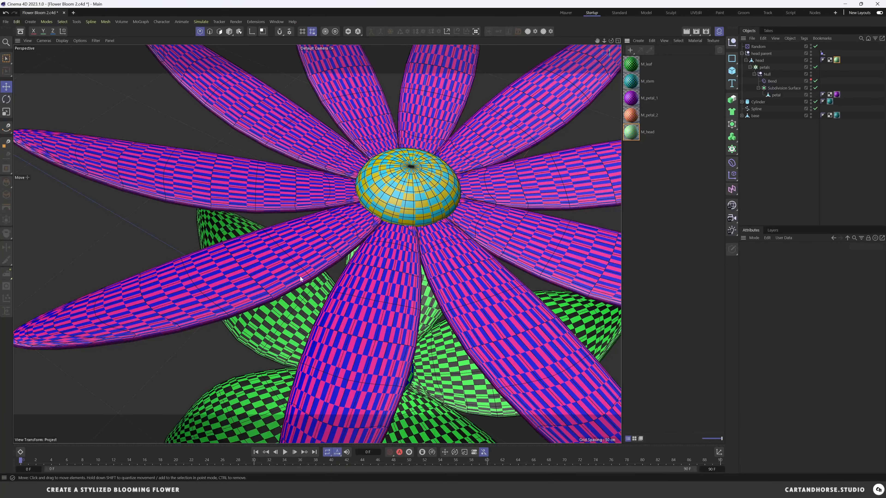
Examine the checkerboard materials on the petals, head, stem and base leaves from several angles
middle_click_drag(86, 321, 132, 312, "alt")
scroll(274, 278, "down", 2)
left_click_drag(274, 277, 321, 250, "alt")
middle_click_drag(291, 243, 346, 252, "alt")
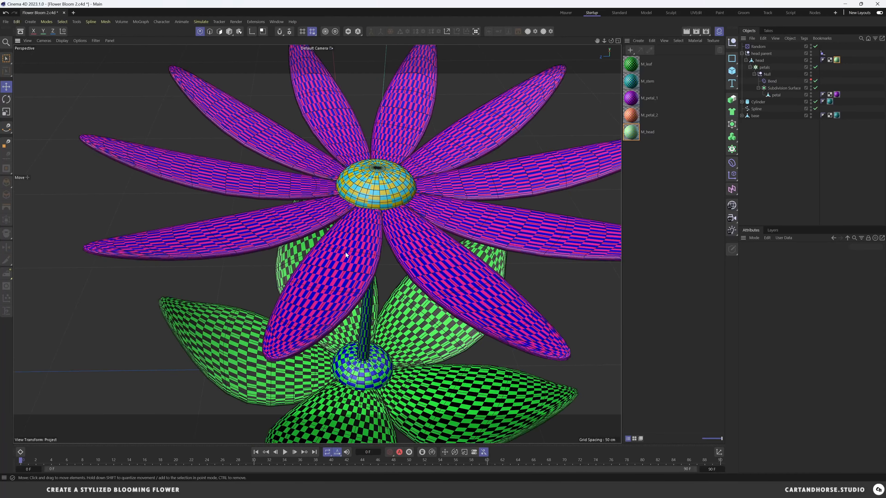
right_click_drag(346, 252, 384, 225, "alt")
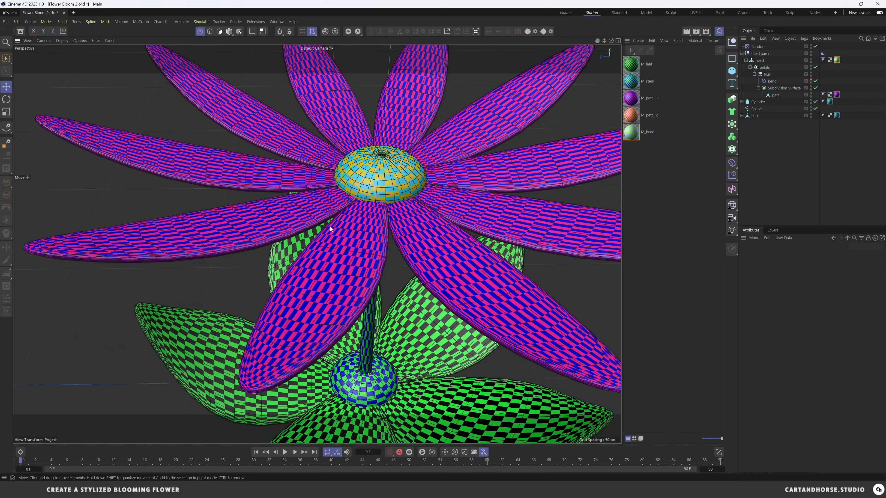
left_click_drag(331, 269, 350, 250, "alt")
left_click_drag(375, 209, 498, 172, "alt")
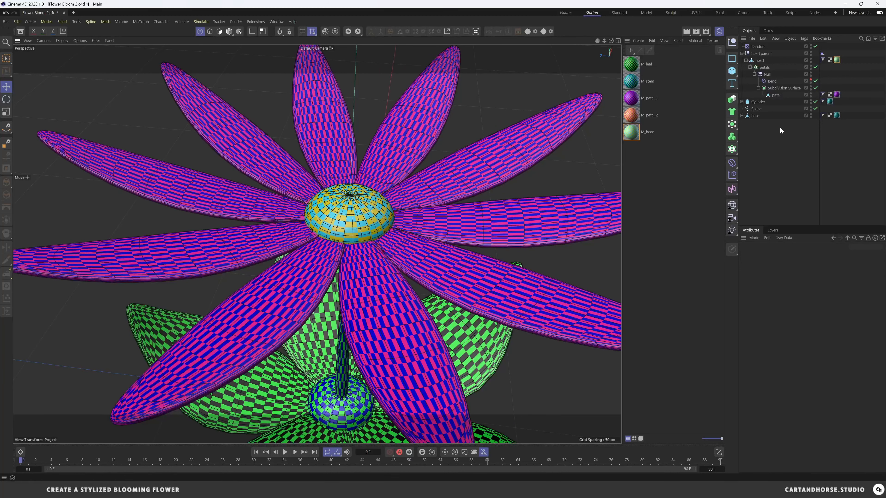
Try to assign M_petal_2 to a single selected polygon of the low-resolution petal mesh
left_click(775, 95)
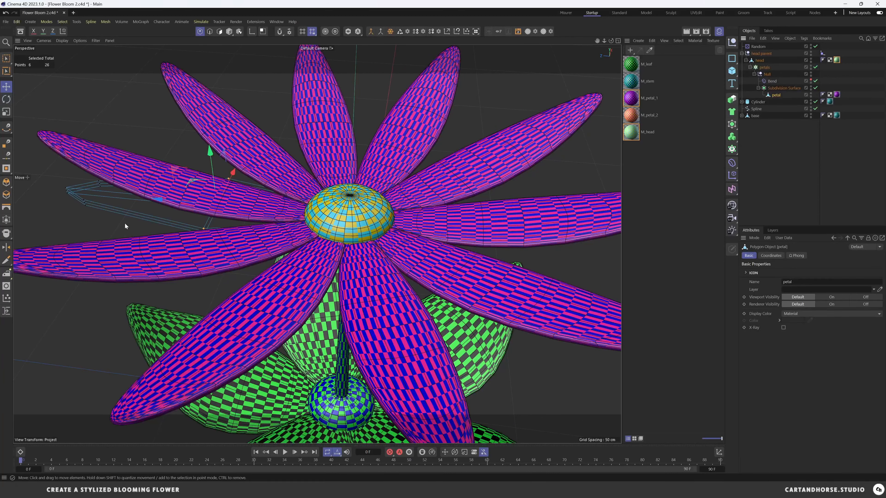
left_click_drag(156, 212, 310, 208, "alt")
left_click_drag(169, 253, 320, 256, "alt")
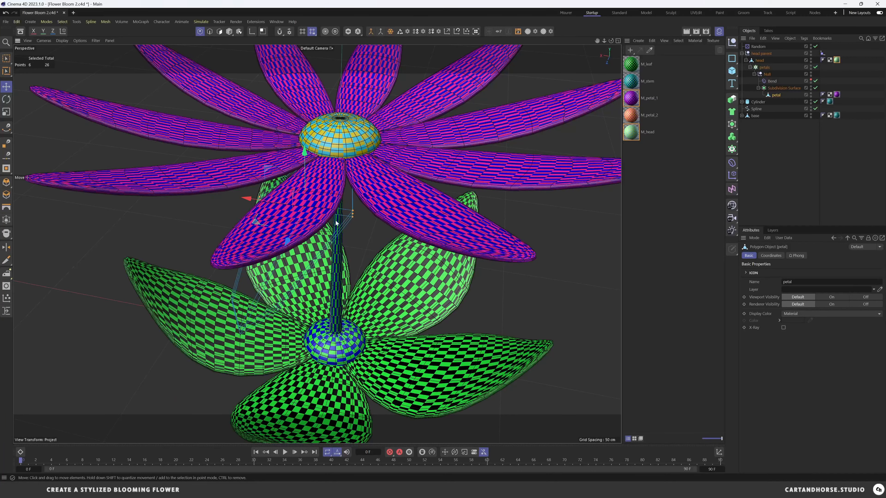
left_click_drag(341, 214, 288, 191, "alt")
left_click(219, 32)
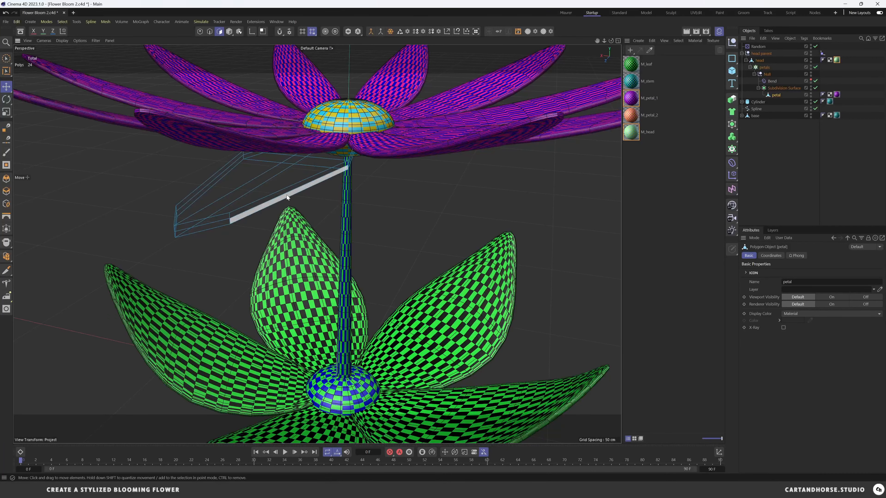
left_click(292, 178)
right_click(633, 118)
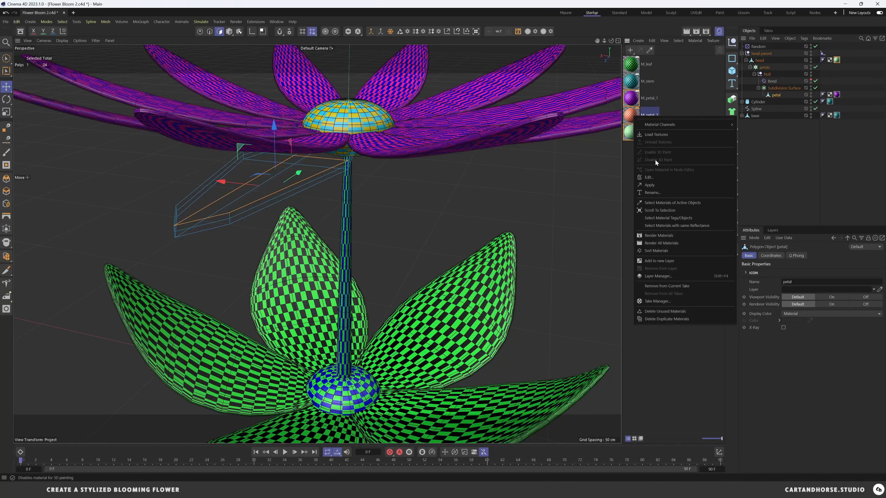
left_click(659, 185)
left_click_drag(370, 101, 293, 223, "alt")
key("ctrl+z")
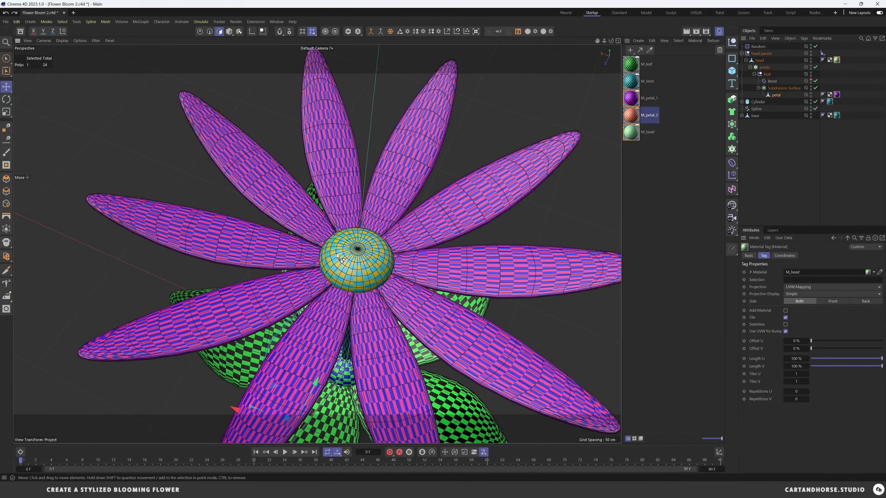
Try keeping a disabled duplicate of the petal's Subdivision Surface at the top level of the hierarchy
left_click(792, 162)
scroll(443, 233, "up", 3)
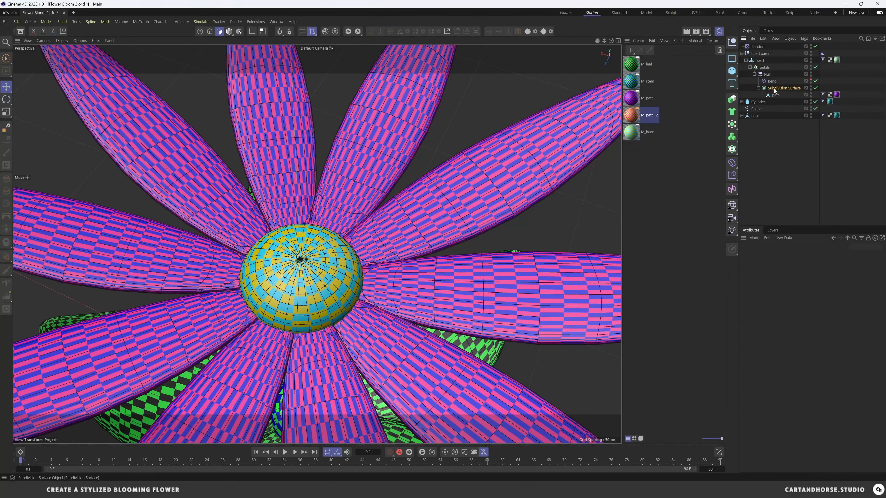
left_click_drag(776, 186, 777, 184, "ctrl")
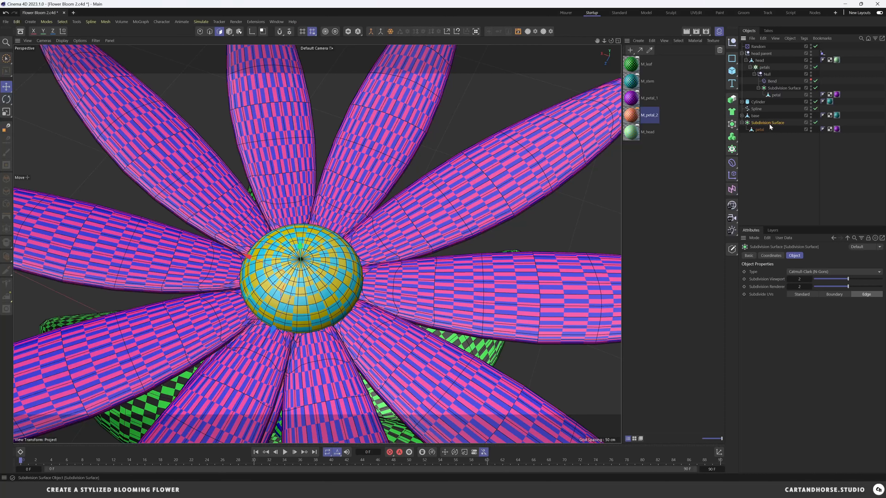
left_click(742, 122)
left_click(815, 123)
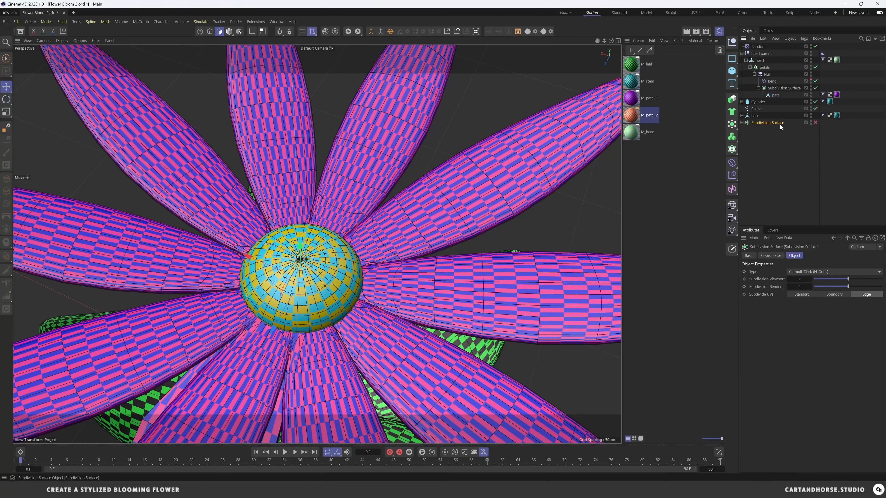
key("Delete")
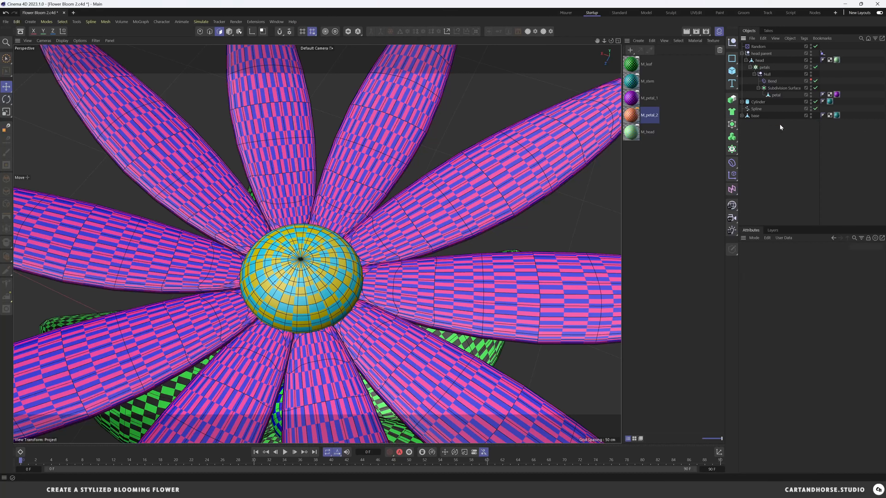
Collapse the Subdivision Surface and its petal into one editable petal mesh
left_click(777, 88)
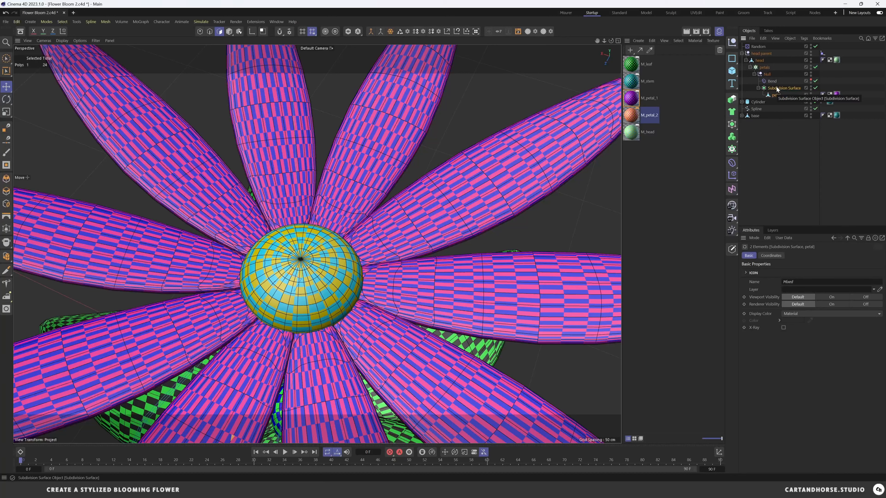
left_click(776, 95, "ctrl")
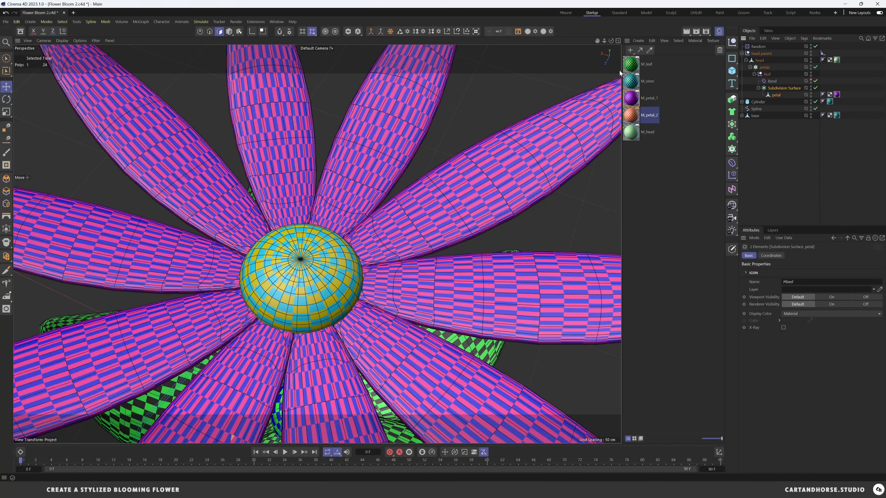
left_click(381, 31)
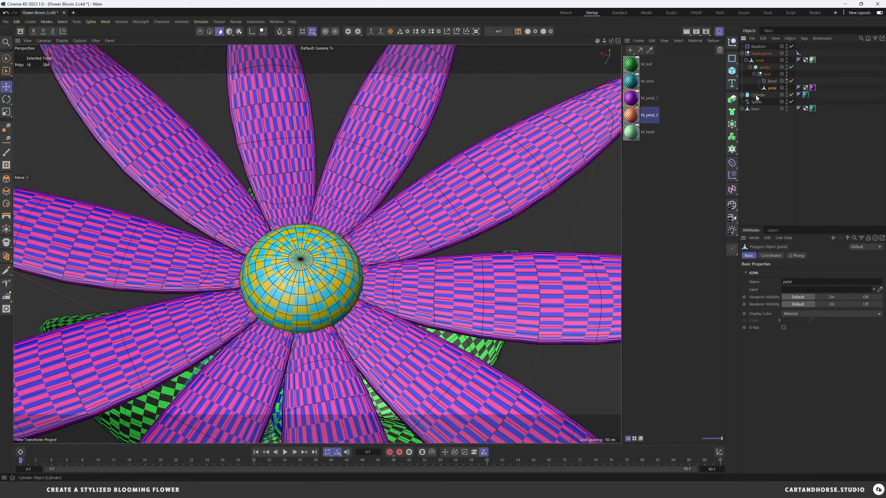
Add a polygon loop on the petal mesh to the current selection with Loop Selection
right_click_drag(471, 207, 424, 230, "alt")
left_click_drag(425, 230, 326, 217, "alt")
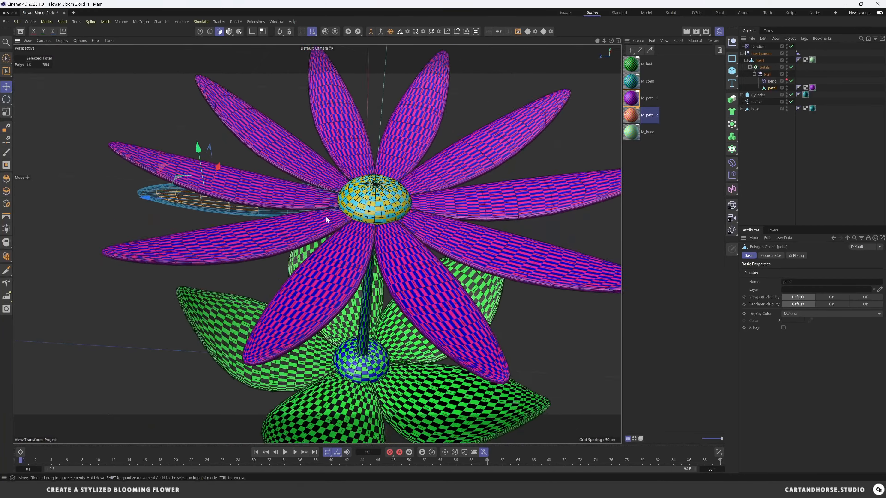
middle_click_drag(206, 213, 427, 217, "alt")
right_click_drag(427, 217, 473, 197, "alt")
left_click_drag(473, 197, 503, 218, "alt")
key("u")
key("l")
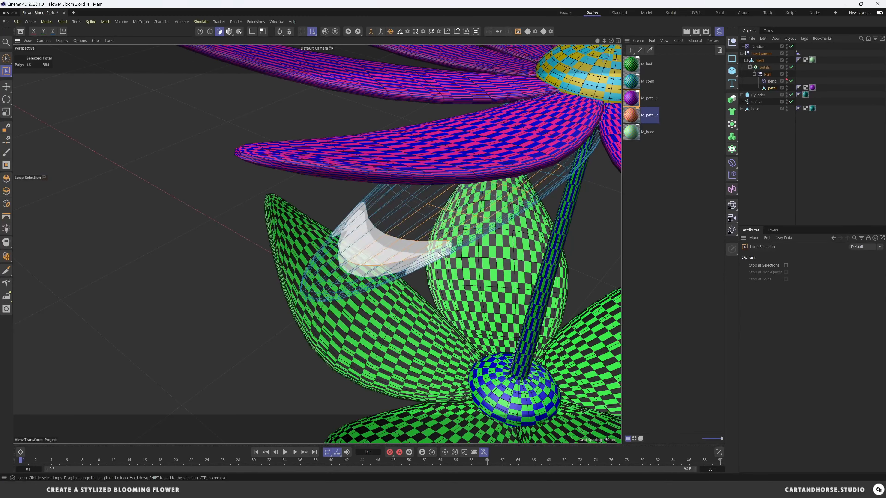
mouse_move(434, 256)
left_mouse_down("alt")
mouse_move(472, 242)
mouse_move(439, 227)
mouse_move(450, 255)
left_mouse_up("alt")
left_click(452, 247, "shift")
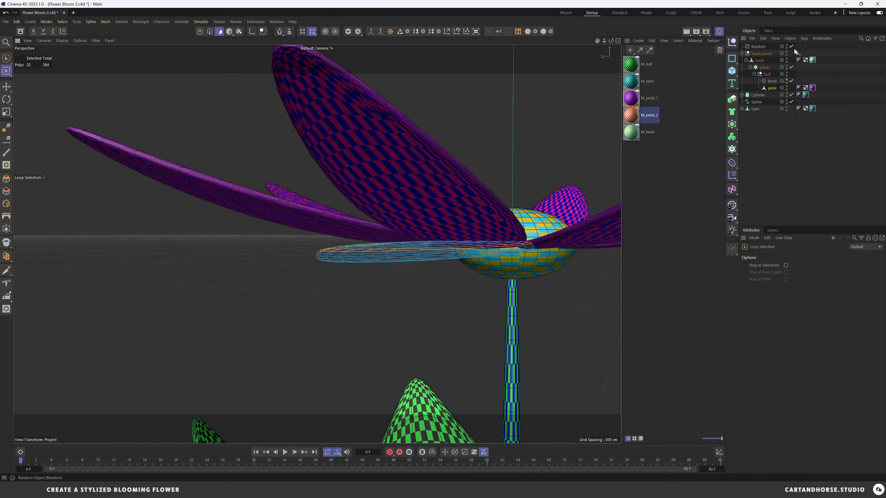
Disable the petals cloner to isolate the single source petal
left_click(791, 68)
right_click_drag(429, 249, 481, 244, "alt")
left_click_drag(317, 243, 423, 237, "alt")
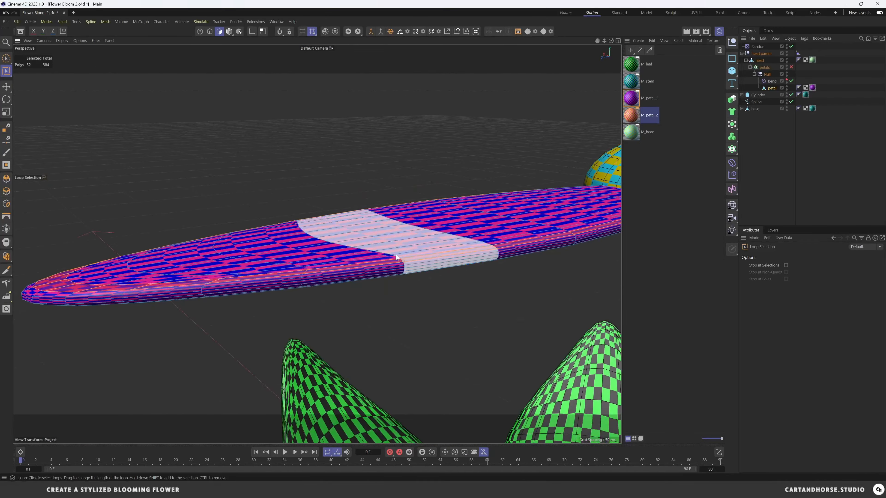
left_click_drag(404, 271, 460, 249, "alt")
Grow the petal's polygon selection and add a side loop so it covers the rim and underside
key("u")
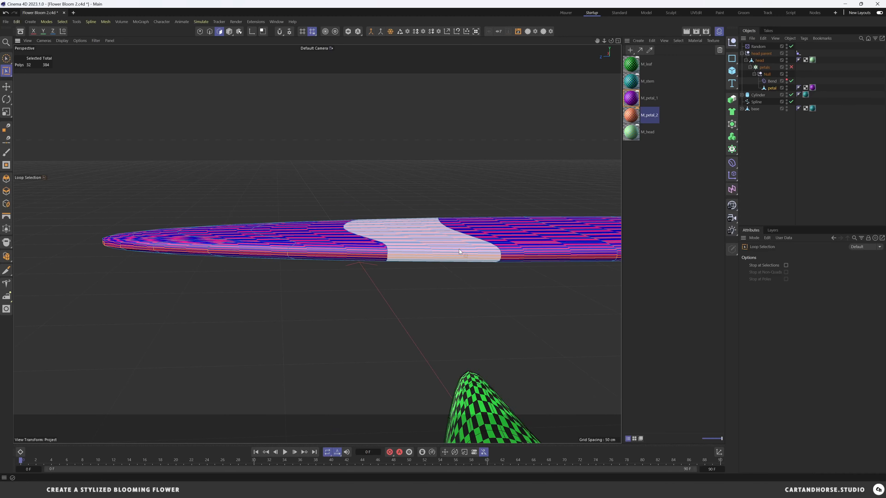
key("y")
key("u")
key("y")
left_click(408, 245, "shift")
left_click_drag(409, 245, 304, 249, "alt")
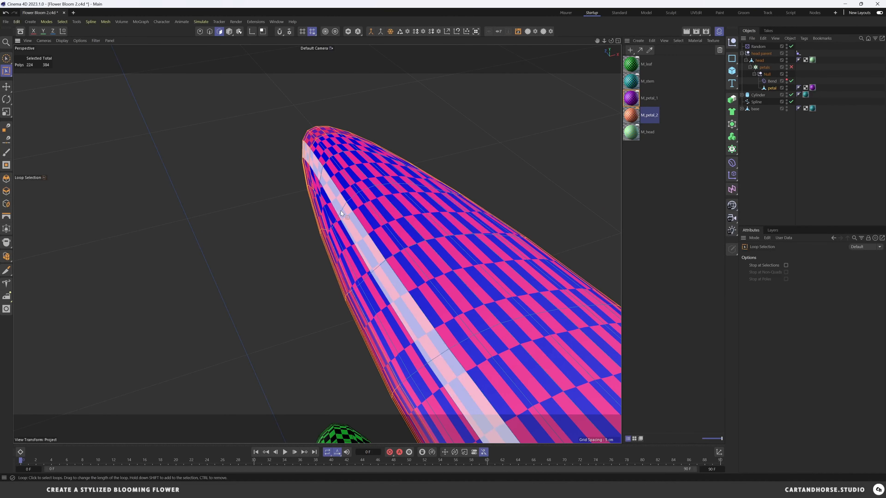
Apply the M_petal_2 material to the selected rim and underside polygons of the petal
left_click_drag(341, 210, 301, 222, "alt")
right_click_drag(316, 243, 342, 305, "alt")
middle_click_drag(342, 305, 398, 238, "alt")
left_click_drag(399, 240, 520, 143, "alt")
right_click(633, 119)
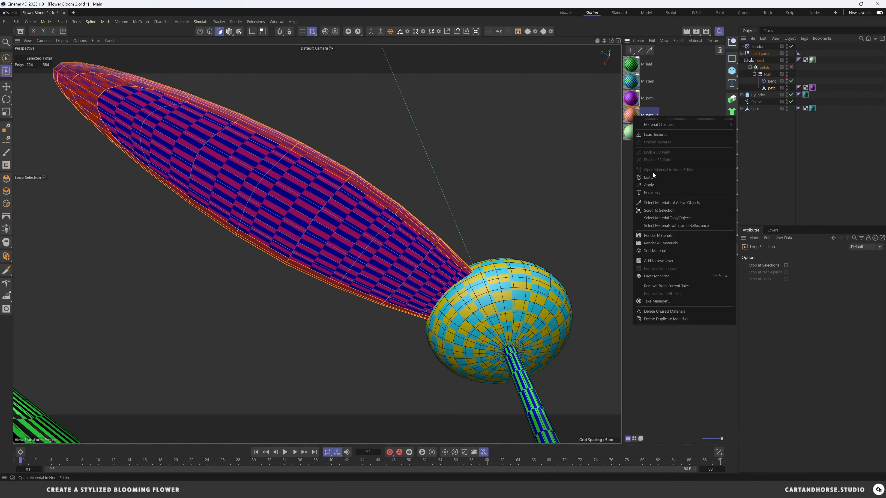
left_click(656, 185)
Re-enable the petals cloner and check the two-material petals around the whole flower
left_click_drag(564, 217, 376, 250, "alt")
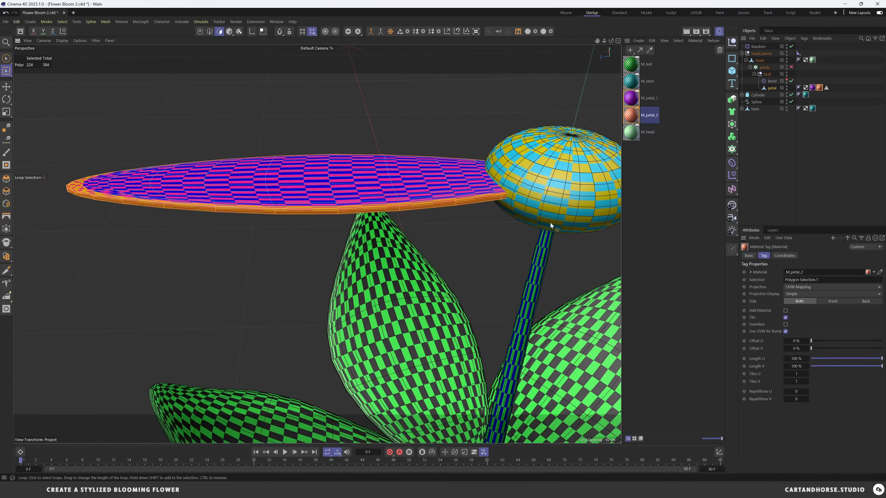
left_click(794, 70)
left_click(792, 67)
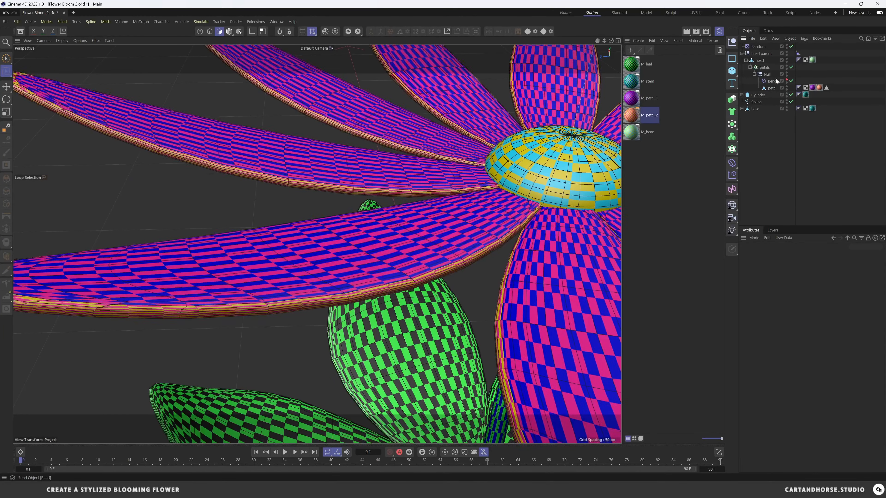
left_click_drag(381, 146, 355, 289, "alt")
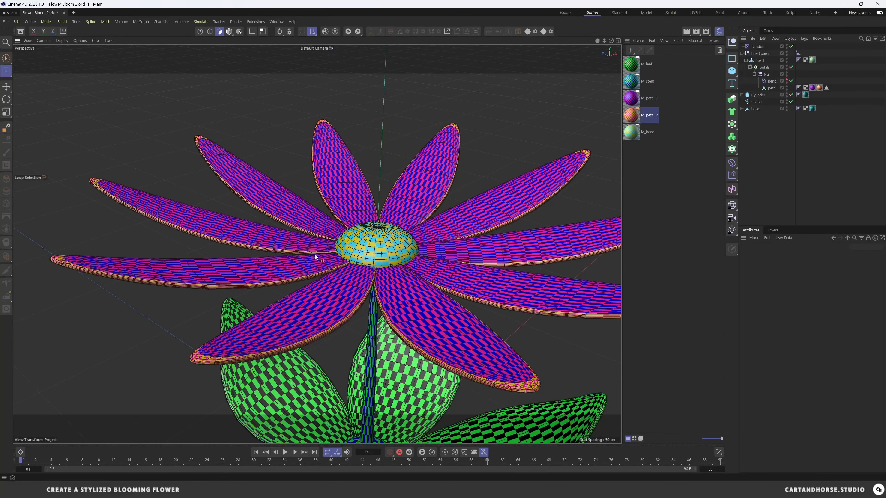
left_click_drag(427, 273, 377, 299, "alt")
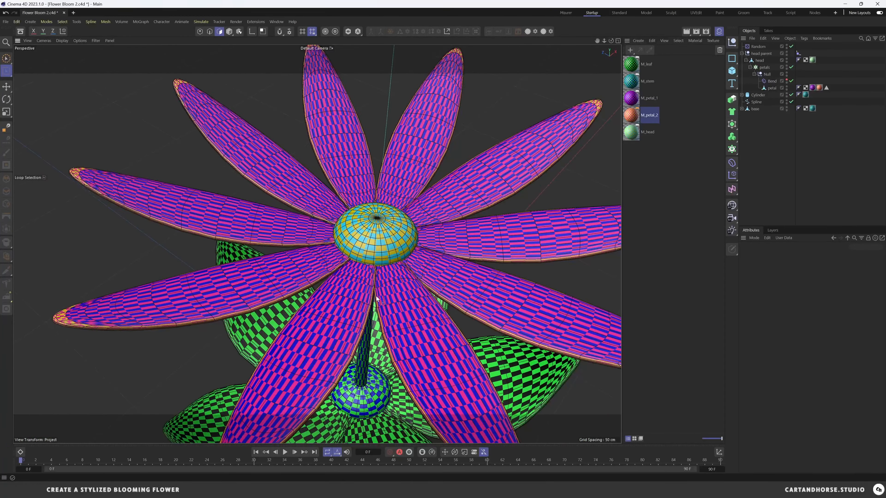
Hide the material list and expand the base object's hierarchy down to the leaf's Cube
right_click_drag(439, 230, 360, 258, "alt")
left_click_drag(359, 257, 346, 239, "alt")
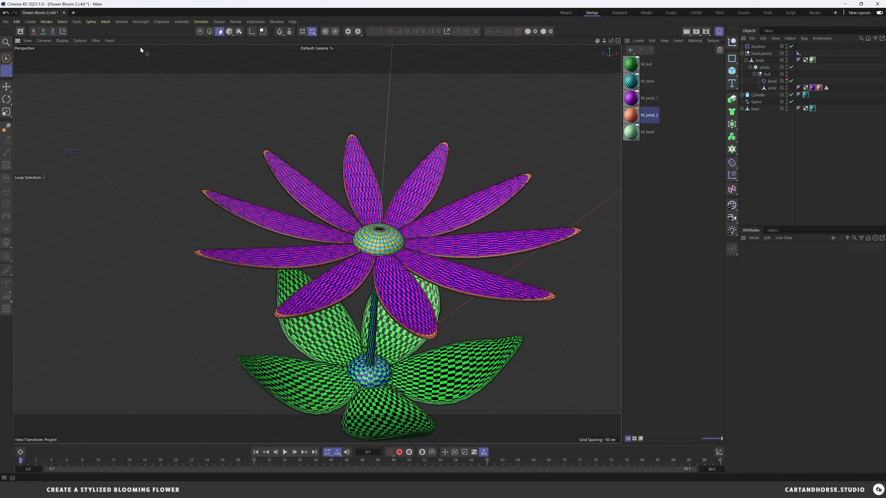
right_click_drag(311, 263, 371, 300, "alt")
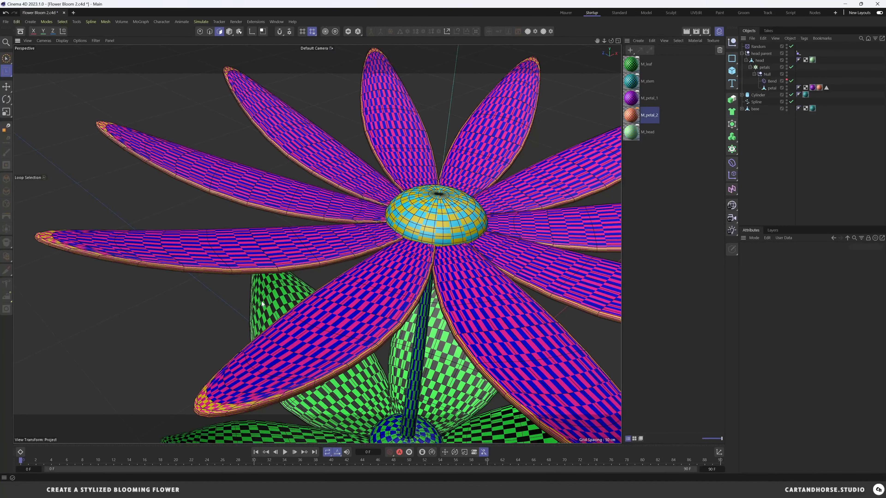
left_click_drag(515, 243, 386, 259, "alt")
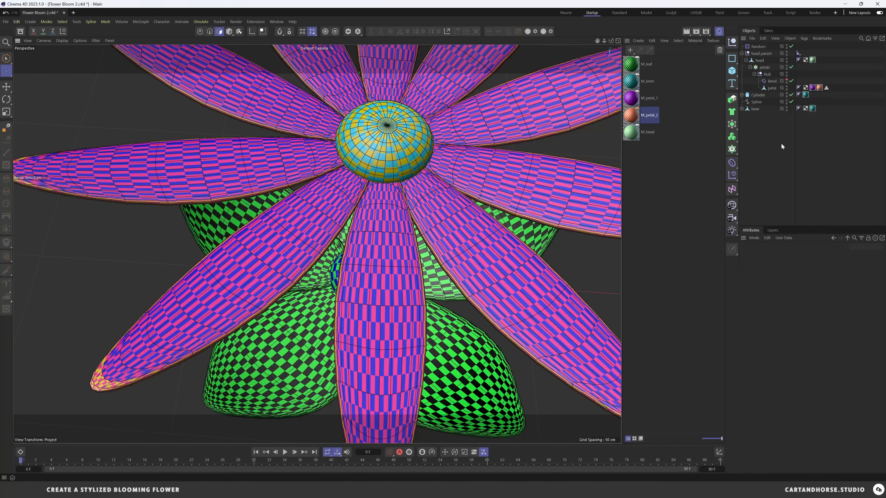
left_click(719, 31)
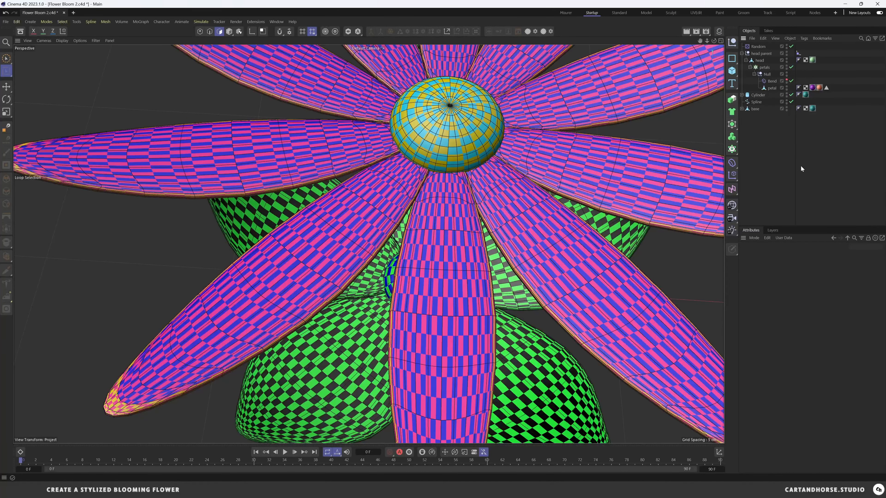
left_click(742, 108)
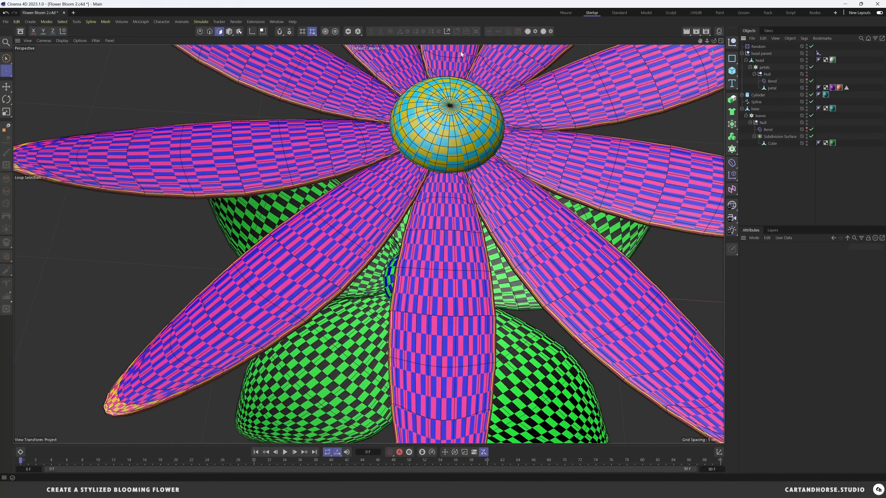
Switch to the UVEdit layout and select the leaf's Cube in Polygon mode, with the base leaves in view
left_click(695, 12)
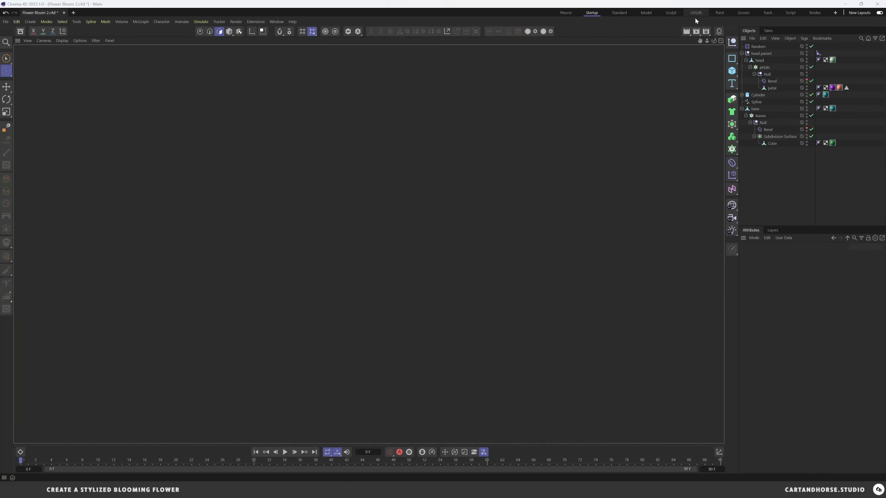
left_click(566, 276)
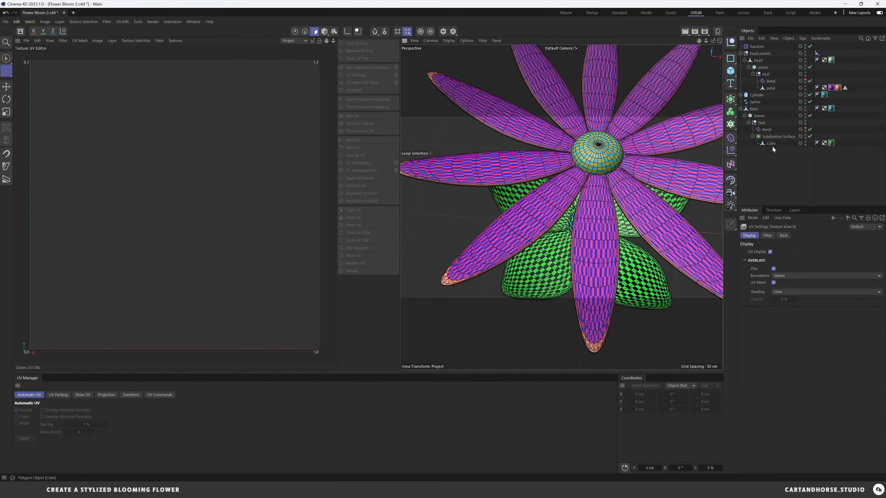
left_click_drag(539, 282, 558, 237, "alt")
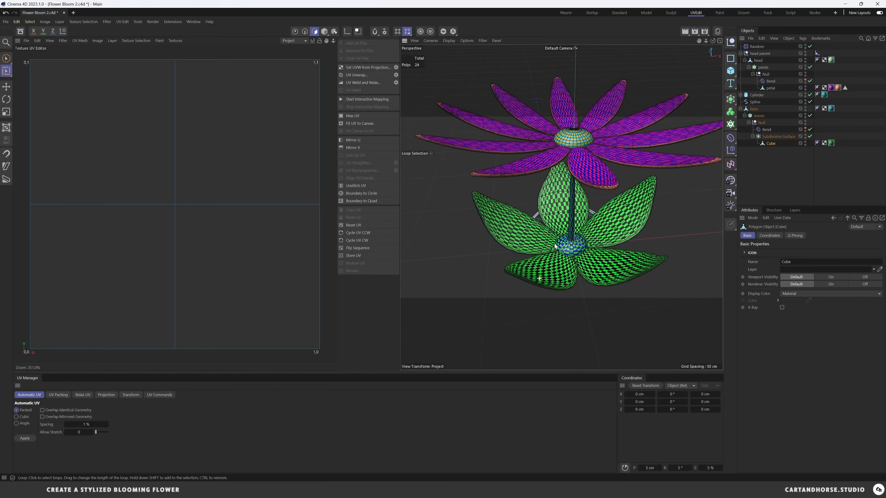
right_click_drag(570, 248, 695, 210, "alt")
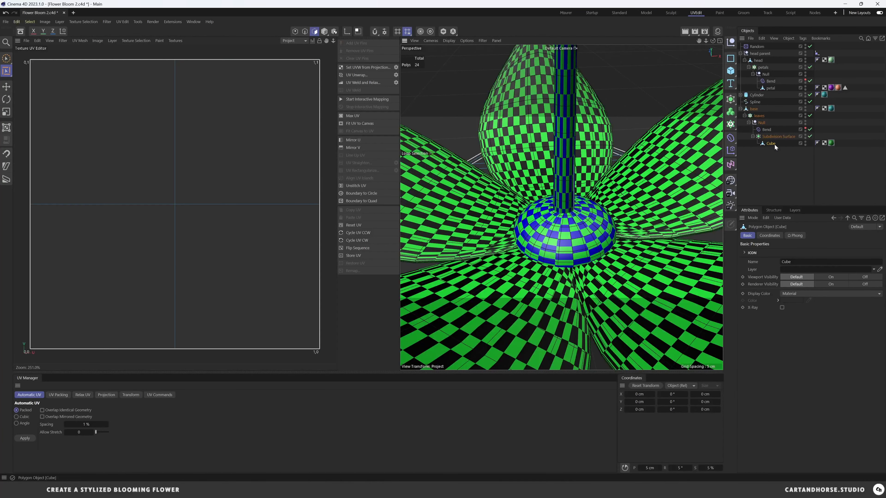
left_click(314, 31)
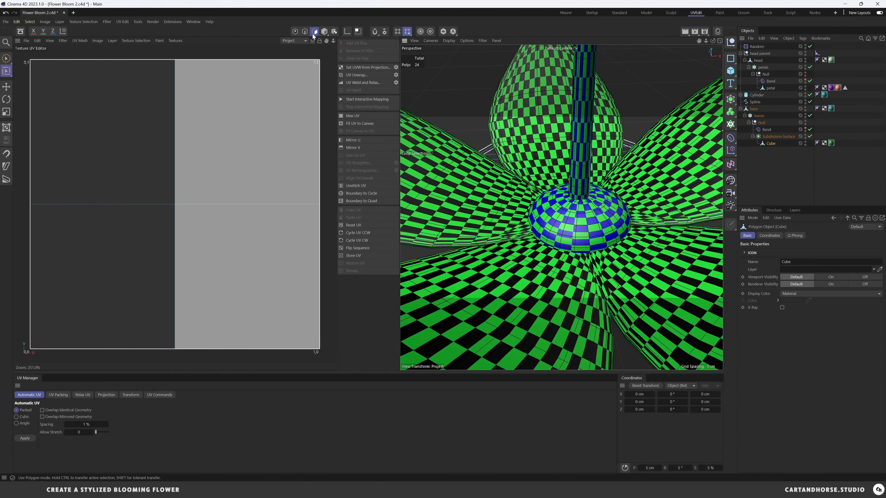
left_click_drag(575, 172, 633, 180, "alt")
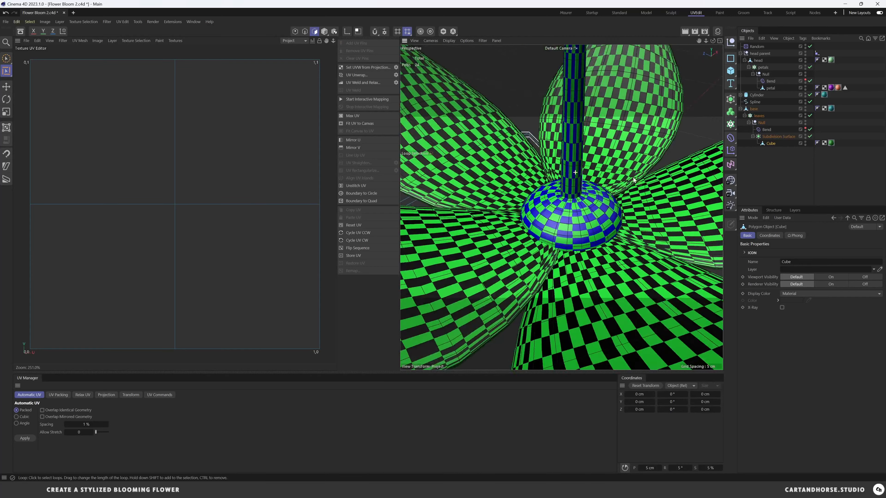
scroll(633, 180, "down", 6)
scroll(558, 185, "up", 3)
left_click_drag(558, 185, 657, 174, "alt")
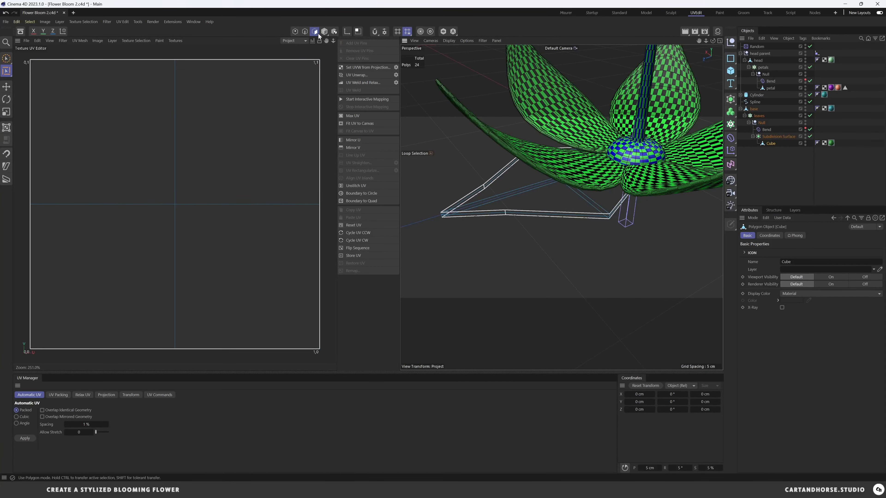
Select all polygons of the leaf's Cube and unwrap them with the automatic Cubic UV method
key("ctrl+a")
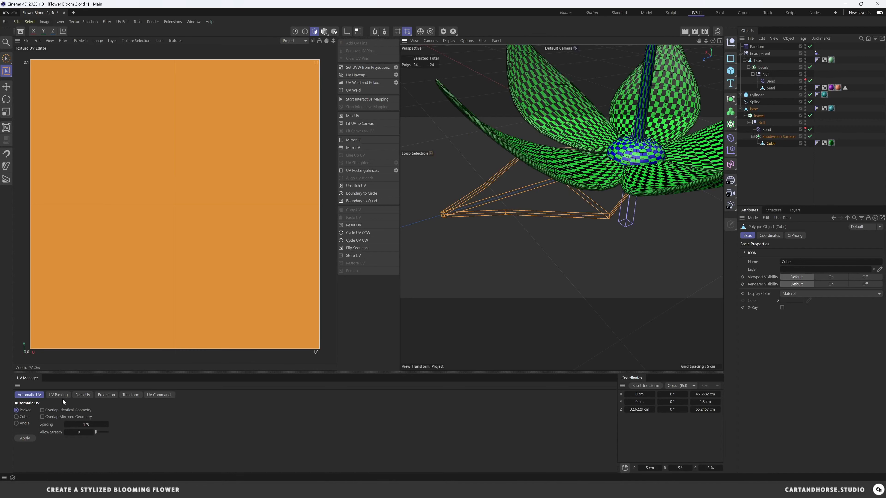
left_click(17, 417)
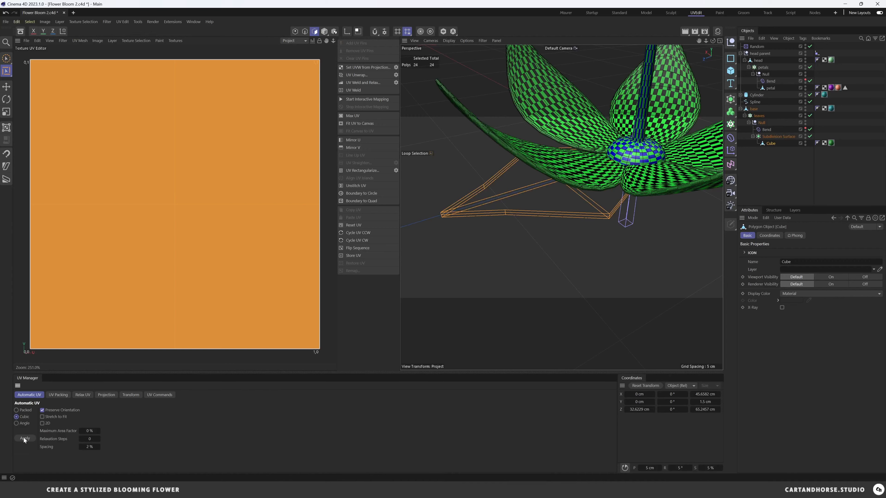
left_click(24, 438)
mouse_move(572, 176)
left_mouse_down("alt")
mouse_move(588, 184)
mouse_move(526, 198)
mouse_move(601, 197)
mouse_move(582, 175)
left_mouse_up("alt")
Try the automatic Packed UV method on the leaf and examine the checkerboard from around the base
left_click(17, 410)
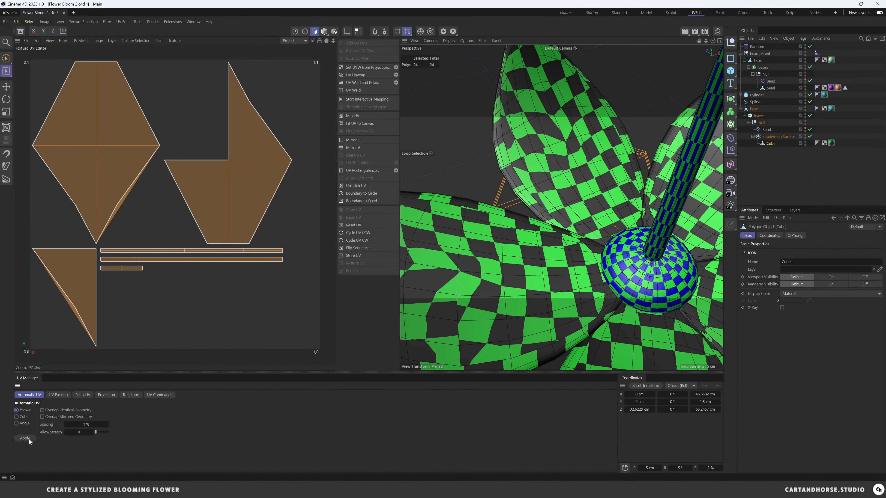
left_click(24, 438)
left_click_drag(582, 246, 684, 244, "alt")
Try the Cubic and Cubic 2 UV projections on the leaf and compare the checkerboard on the base leaves
left_click(111, 396)
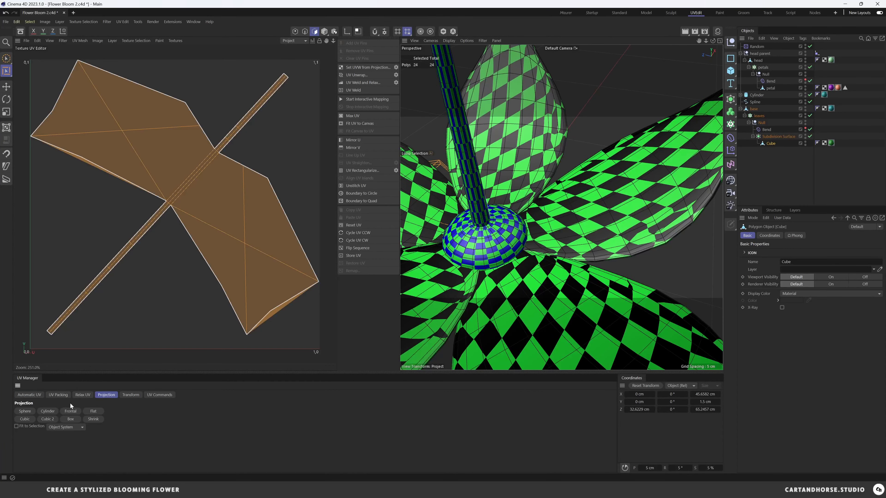
left_click(25, 419)
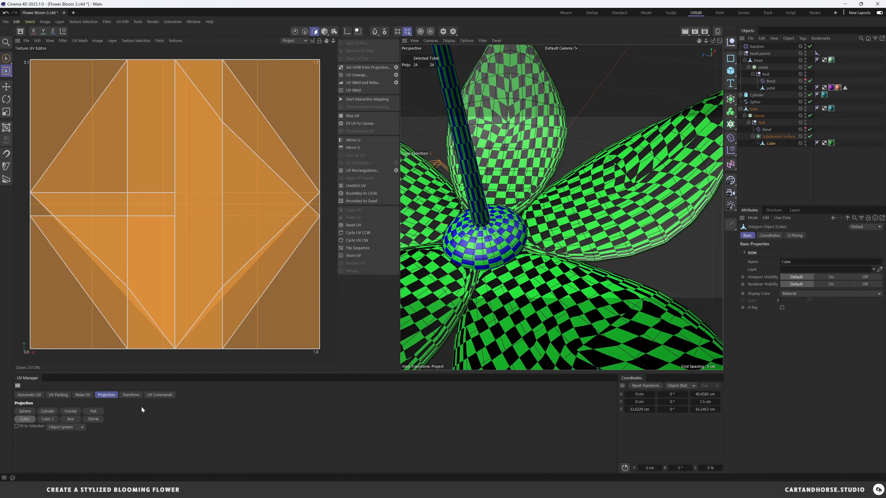
left_click(49, 419)
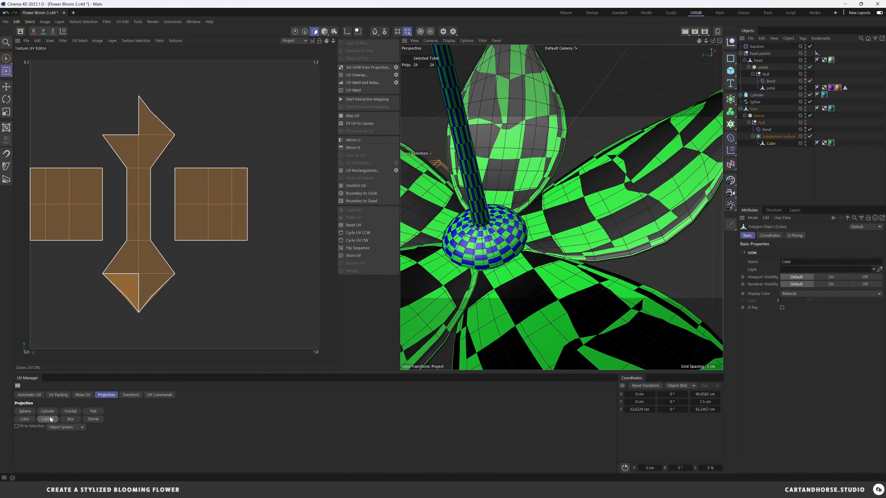
left_click(27, 420)
scroll(460, 213, "down", 5)
middle_click_drag(459, 213, 540, 233, "alt")
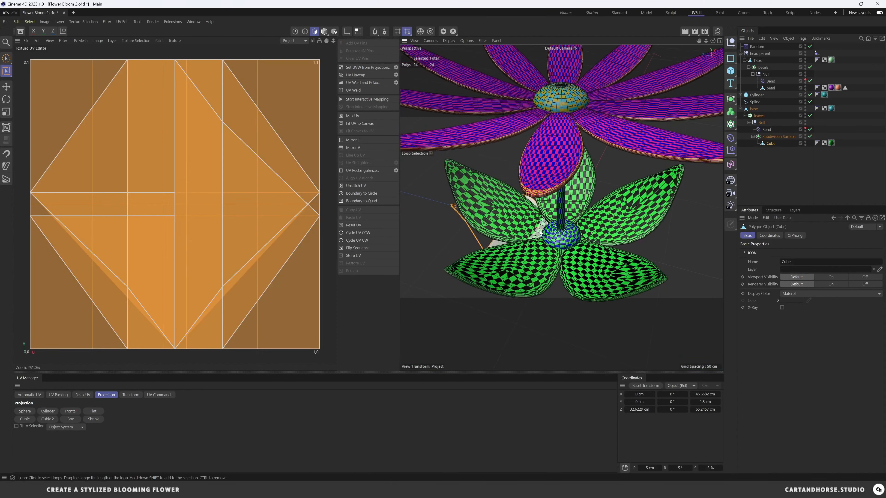
Unwrap the low-poly leaf again with the automatic Cubic UV method
left_click(29, 395)
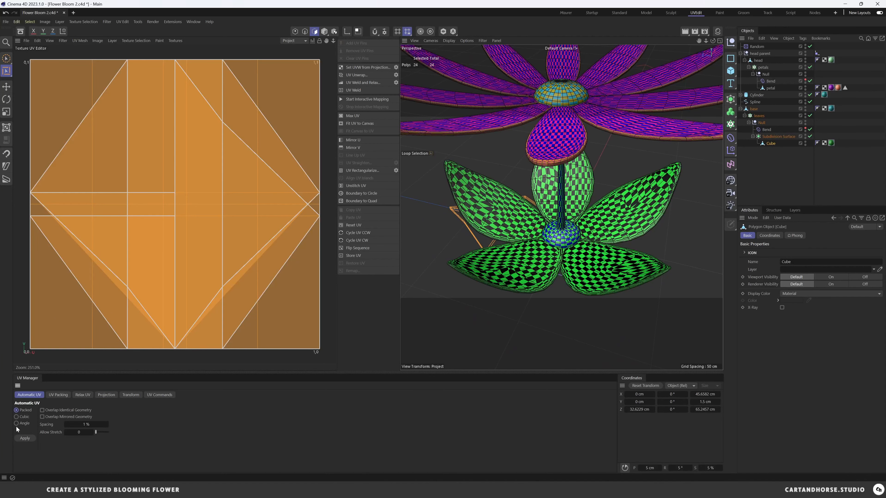
left_click(24, 439)
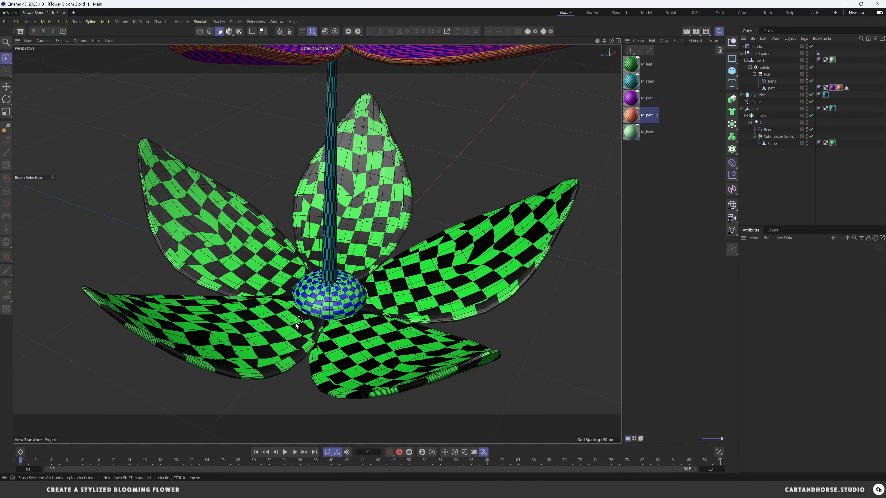
Try to convert the leaf's Subdivision Surface and its Cube into a single editable mesh
middle_click(777, 136)
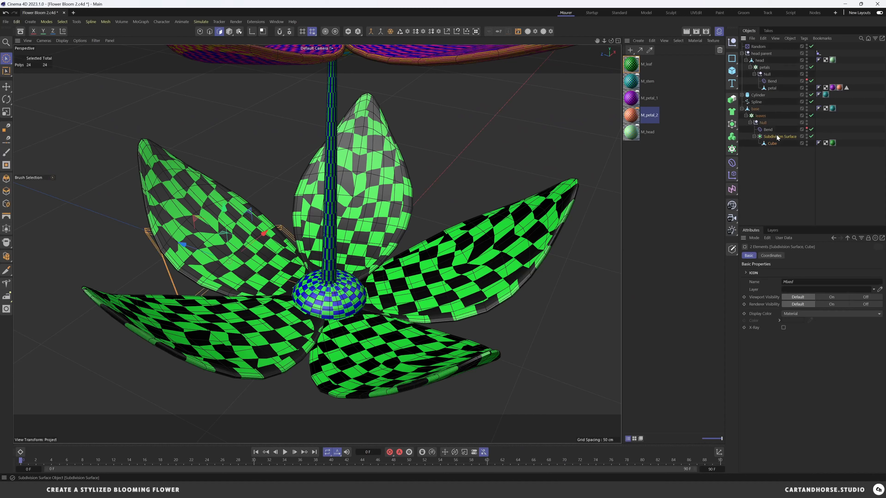
left_click(380, 33)
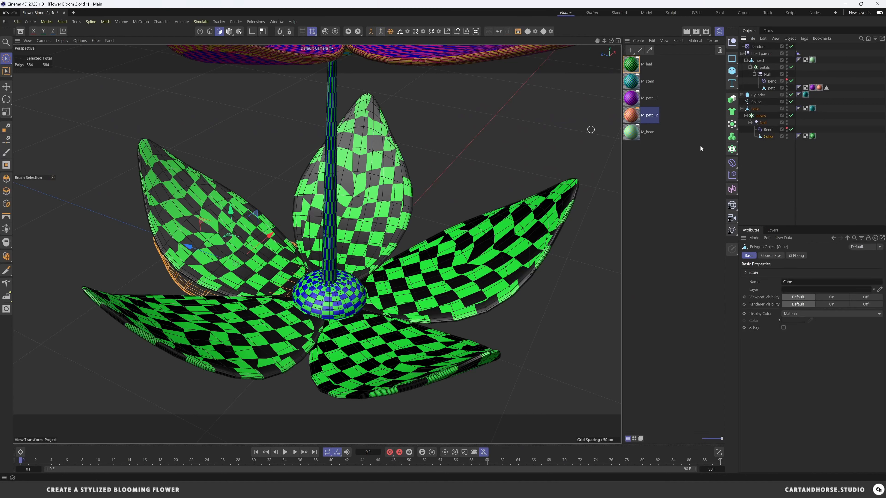
left_click_drag(244, 259, 480, 236, "alt")
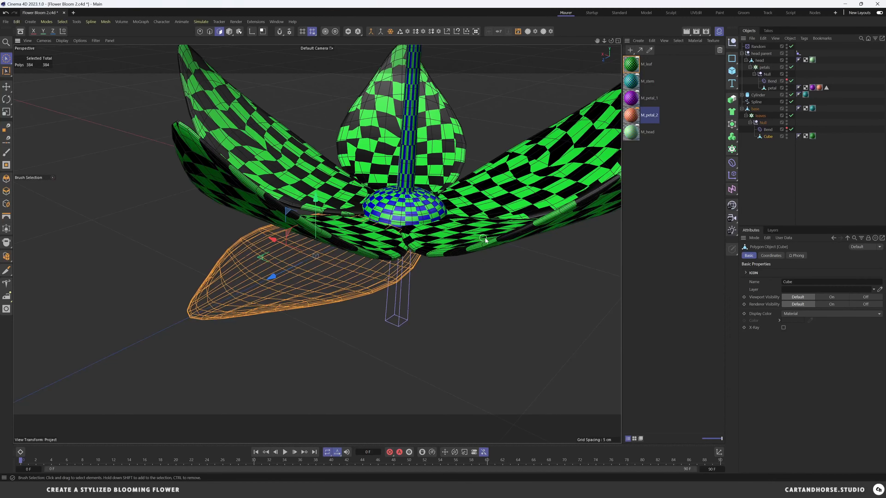
key("ctrl+z")
key("ctrl+y")
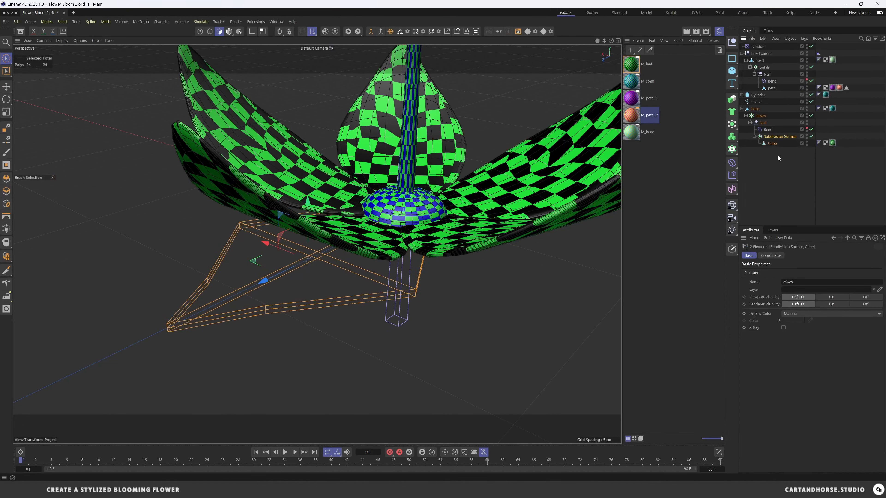
Duplicate the leaf's Subdivision Surface outside the base hierarchy as a backup and convert the original into an editable mesh
left_click(772, 150)
middle_click(777, 136)
left_click(372, 32)
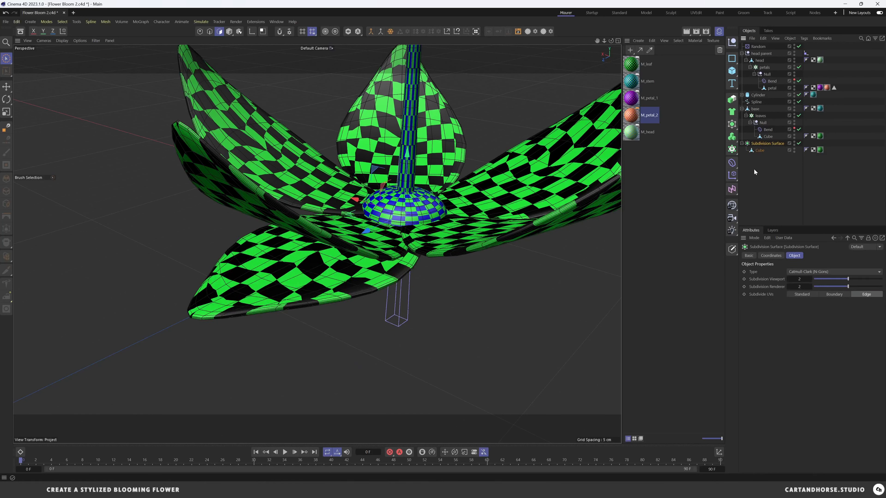
Group the backup Subdivision Surface in a null named WIP and hide it in the viewport and renderer
key("alt+g")
double_click(756, 143)
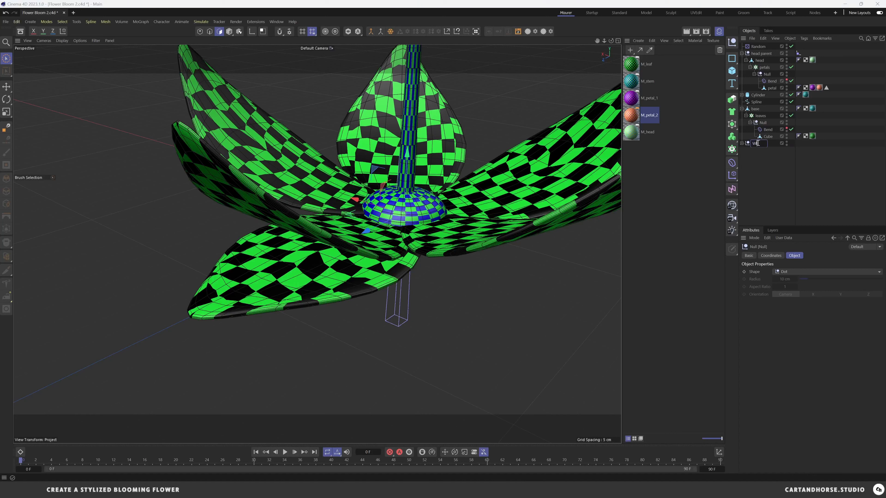
type("WIP")
key("Return")
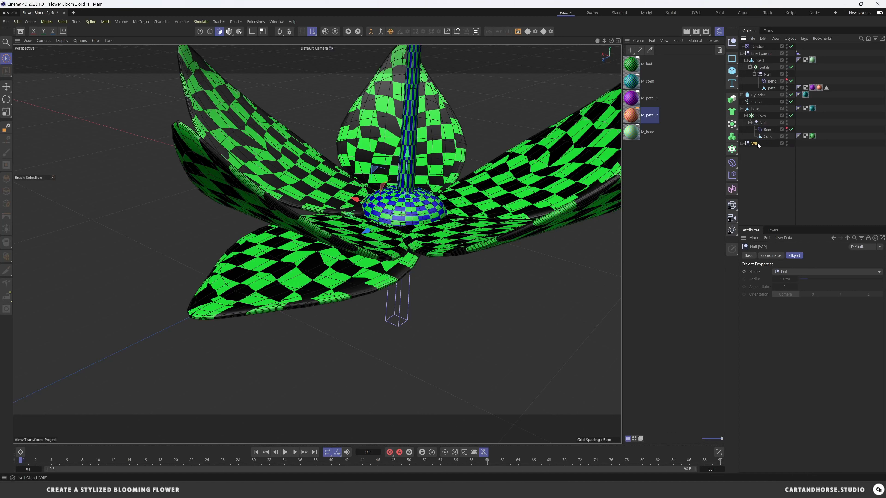
left_click(787, 143, "ctrl")
left_click(781, 150)
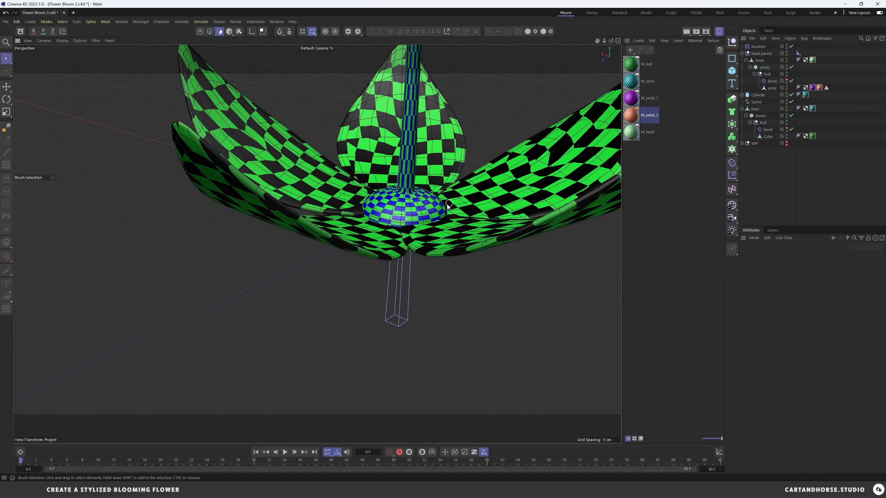
Unwrap the converted leaf mesh with the automatic Cubic UV method and check the checkerboard on the base leaves
left_click_drag(448, 204, 407, 223, "alt")
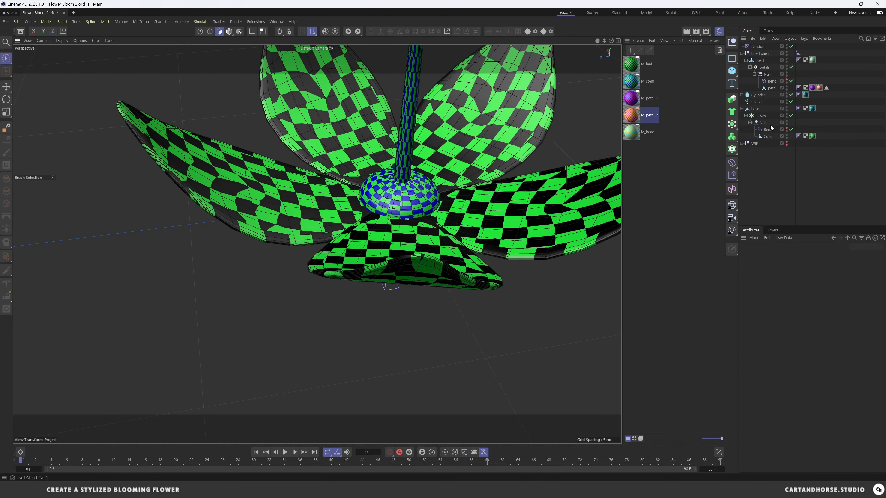
left_click(769, 137)
left_click_drag(236, 242, 247, 221, "alt")
left_click(696, 13)
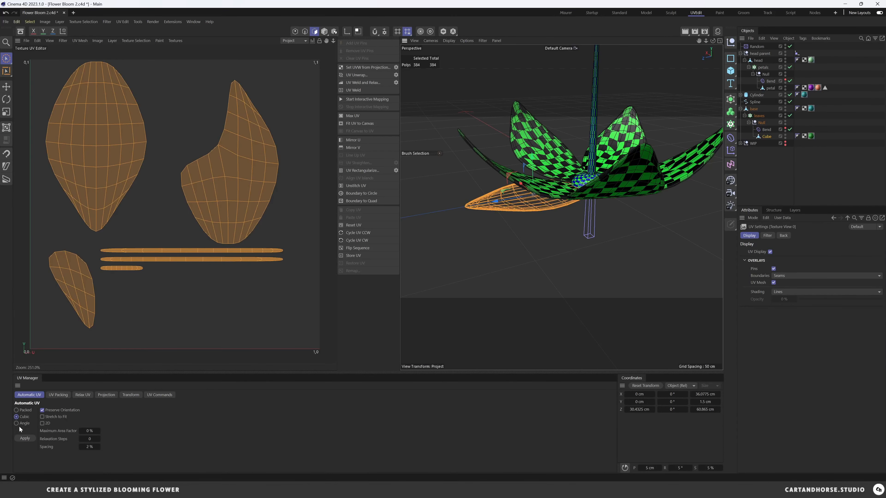
left_click(25, 438)
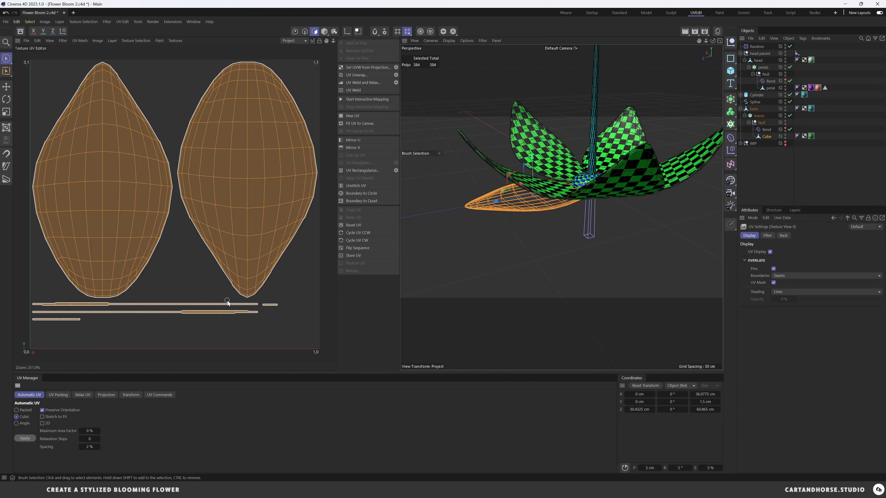
scroll(523, 193, "up", 3)
left_click_drag(103, 176, 101, 132)
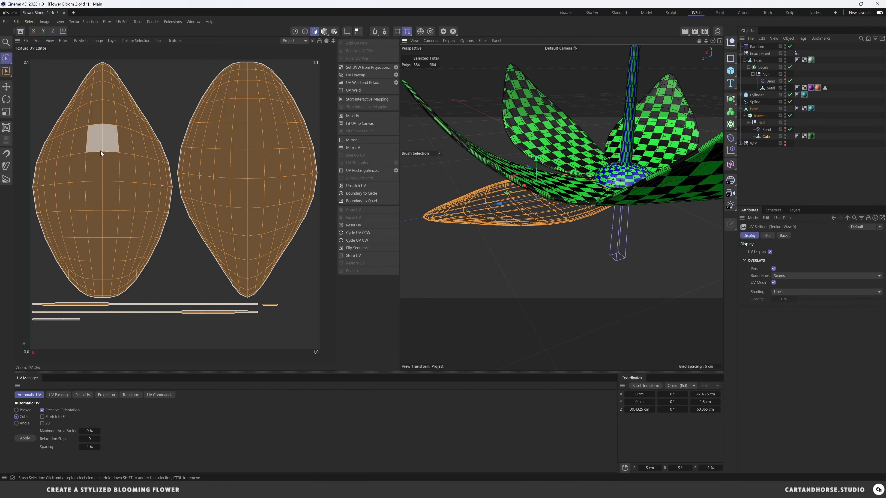
left_click_drag(507, 147, 548, 213, "alt")
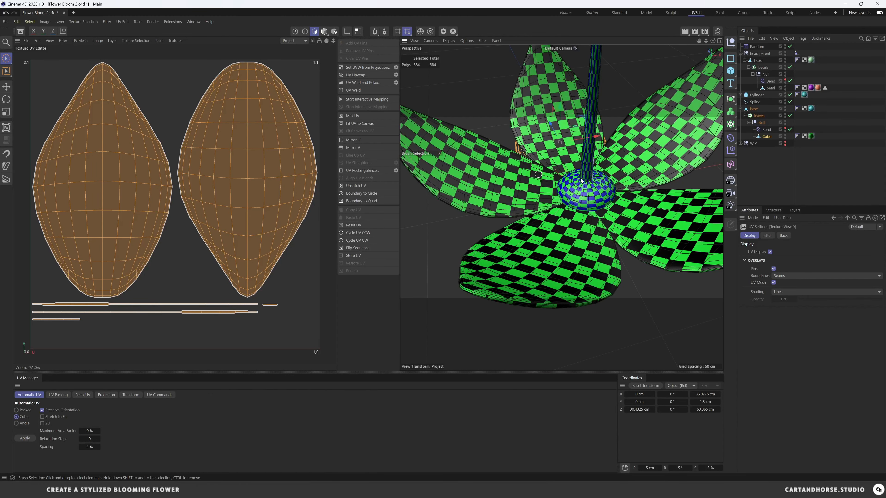
left_click(755, 167)
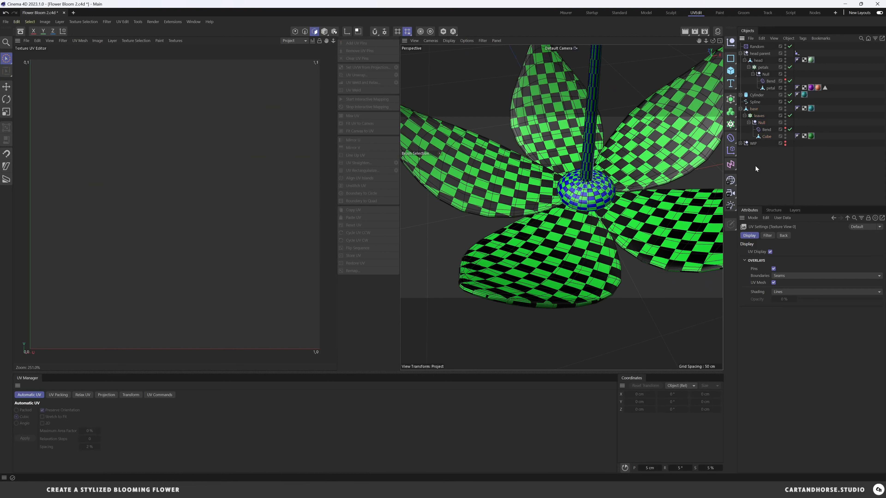
left_click(741, 143)
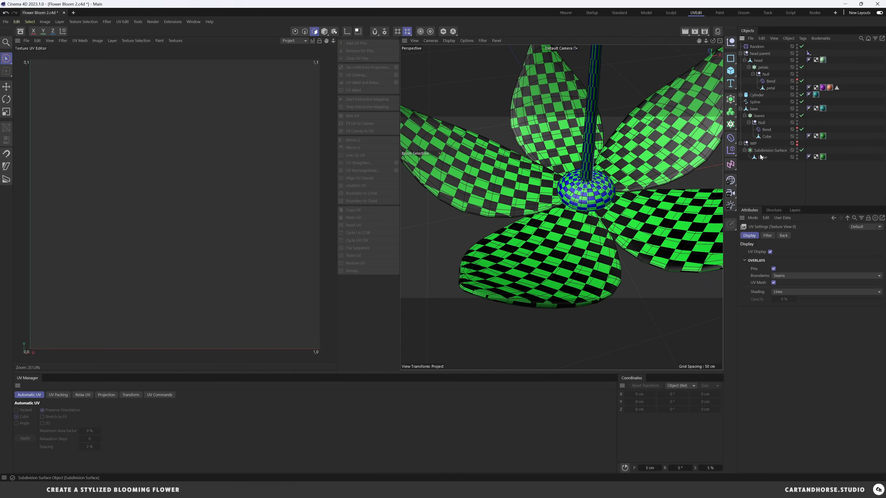
left_click(741, 143)
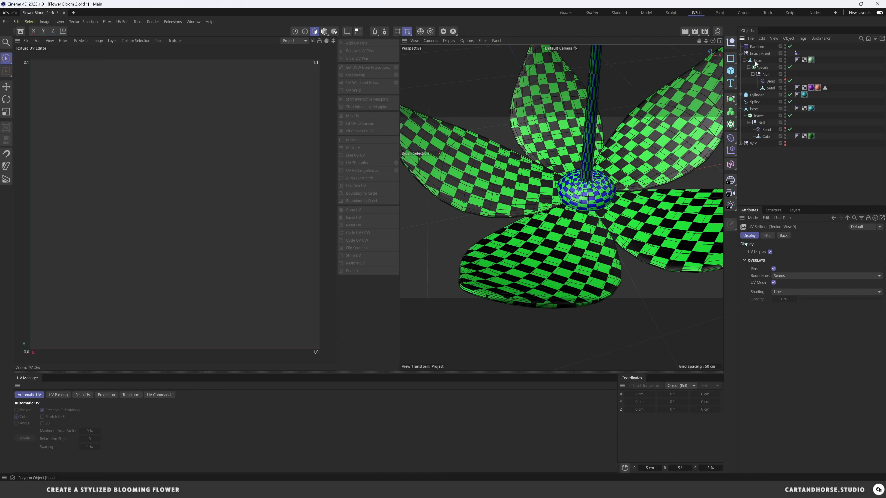
Switch to model mode and select the base object at the foot of the stem to show its UVs
scroll(536, 207, "up", 3)
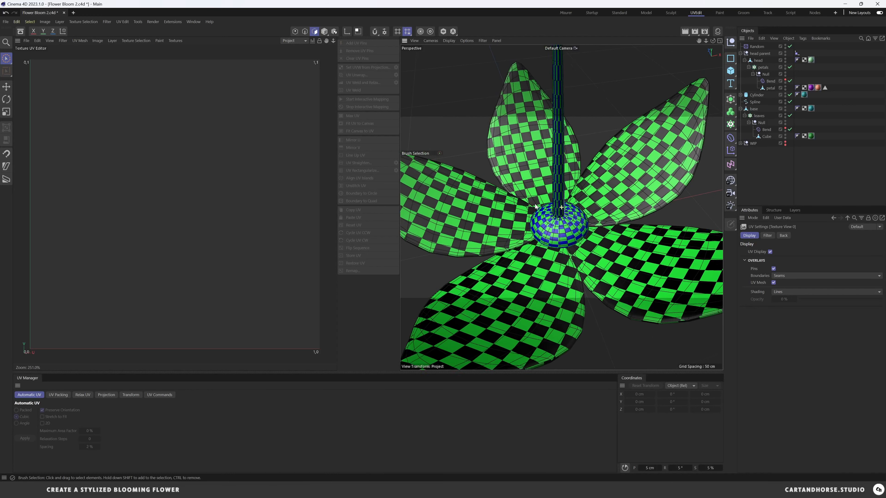
scroll(535, 207, "up", 3)
left_click(324, 31)
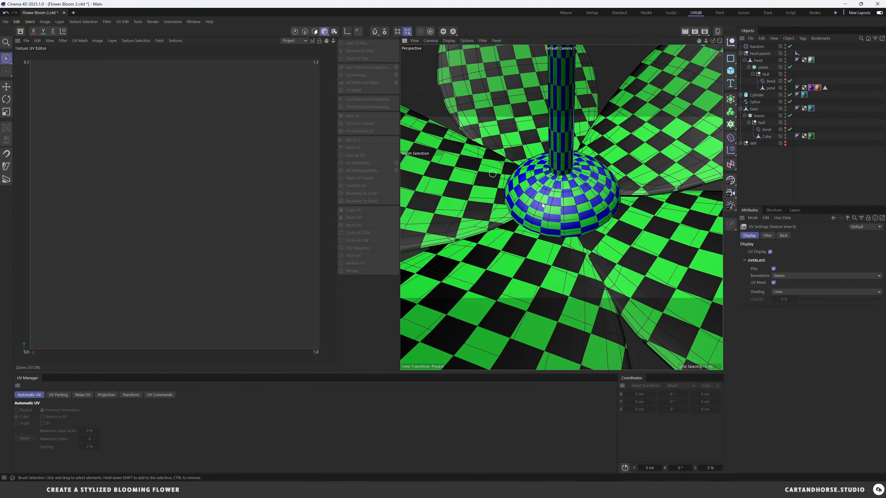
left_click(588, 244)
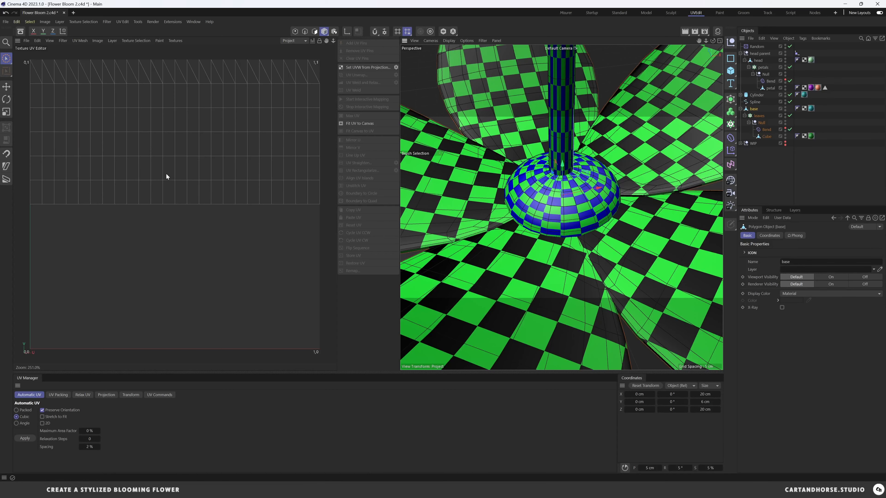
left_click_drag(553, 230, 586, 212, "alt")
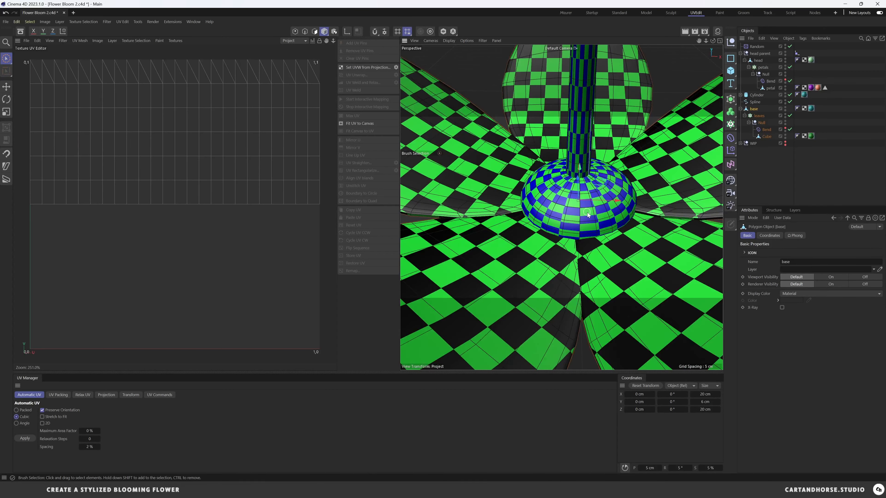
right_click_drag(587, 213, 603, 206, "alt")
left_click(755, 110)
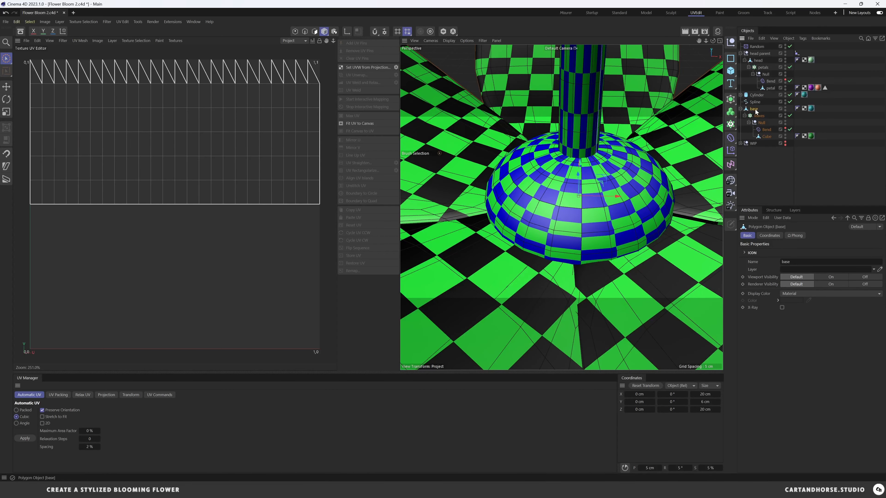
Try the automatic Cubic UV method on the base, inspect the checkerboard, and undo it
left_click(24, 439)
left_click_drag(455, 309, 543, 230, "alt")
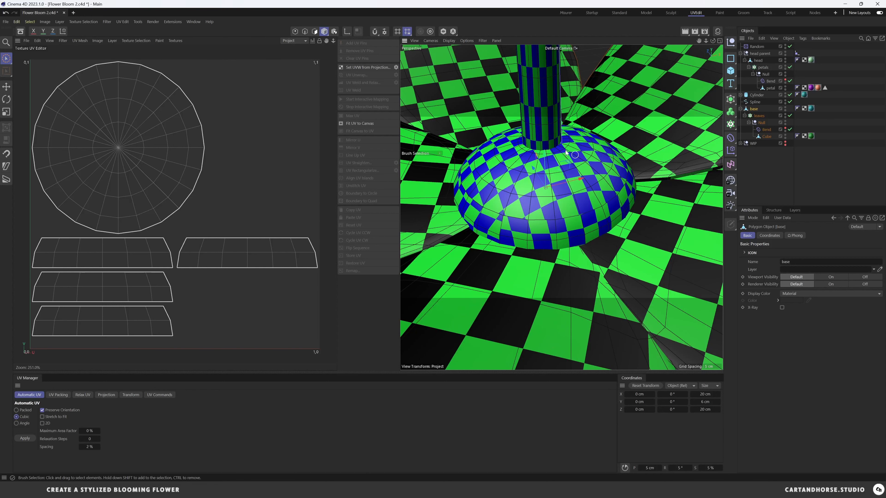
key("ctrl+z")
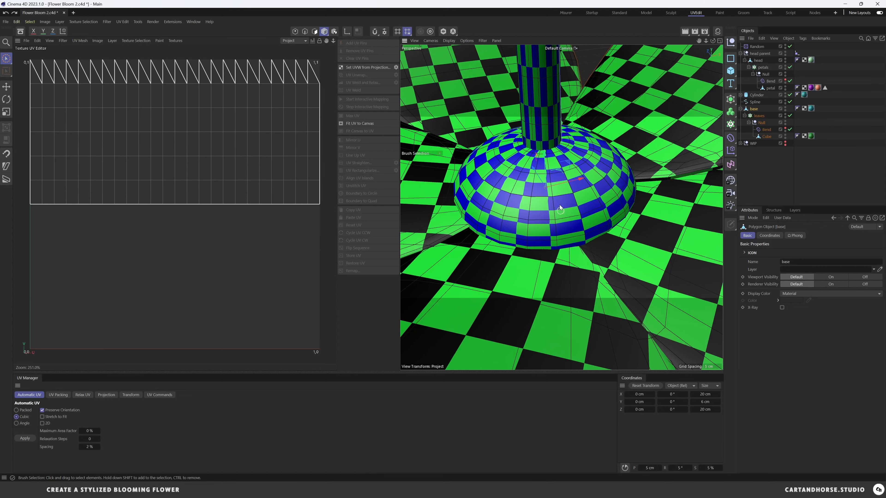
Try the automatic Packed UV method on the base
scroll(533, 208, "up", 6)
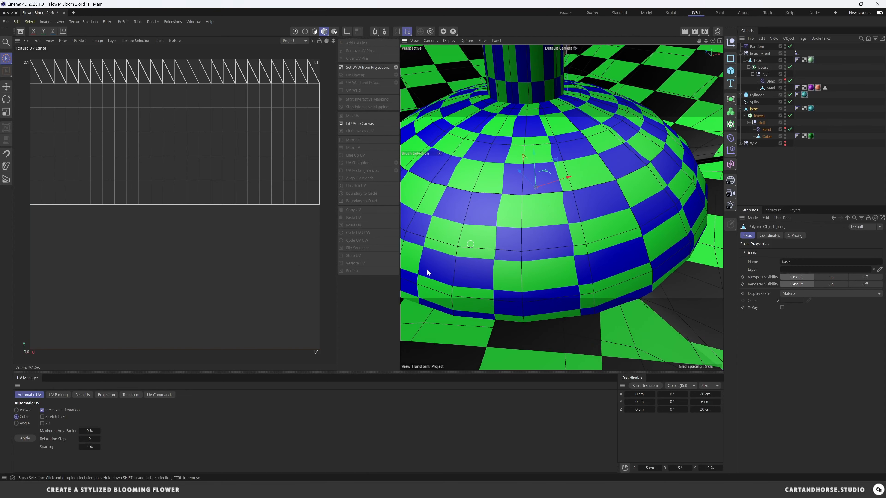
left_click(16, 410)
left_click(25, 439)
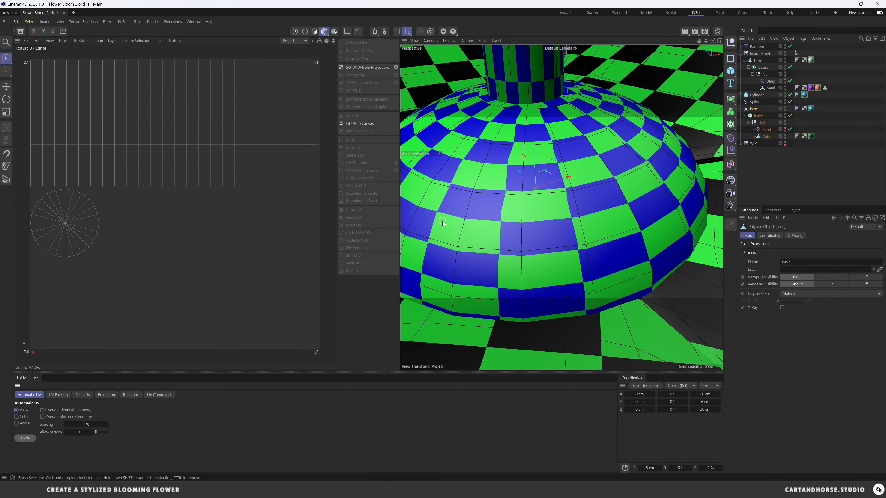
Try the Sphere, Cylinder and Cubic UV projections on the base and inspect the checkerboard around the stem
left_click(104, 396)
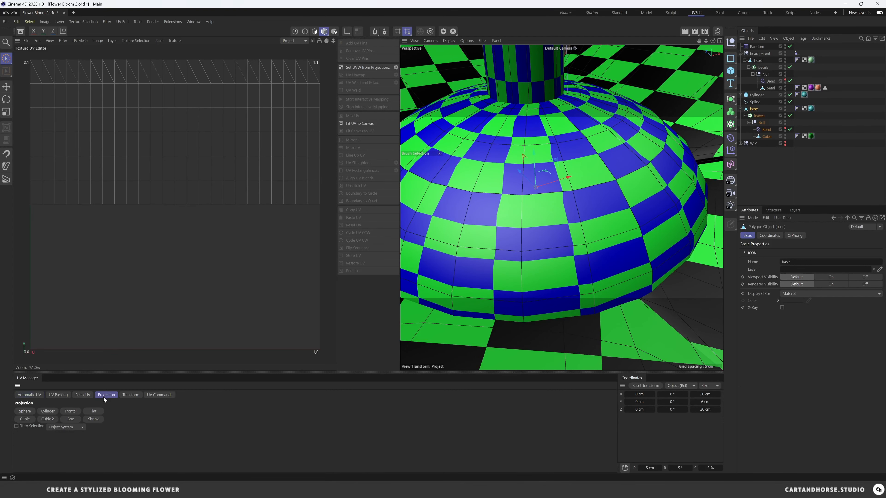
left_click(22, 412)
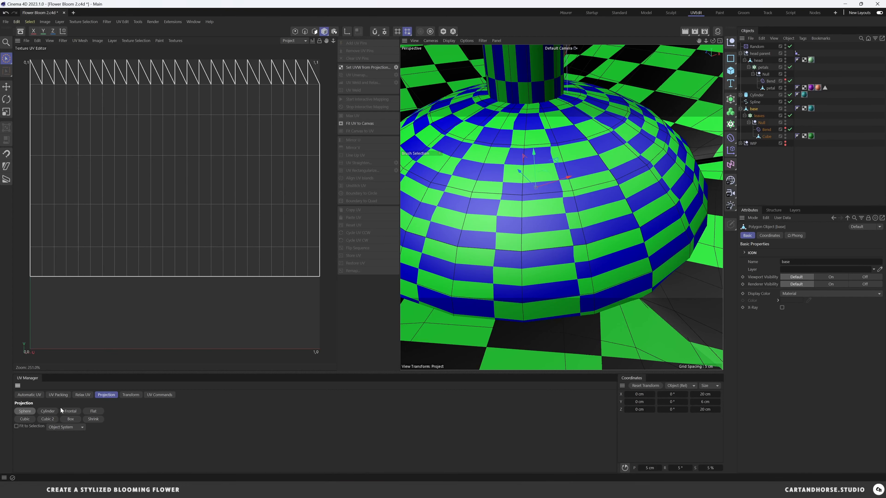
left_click(50, 411)
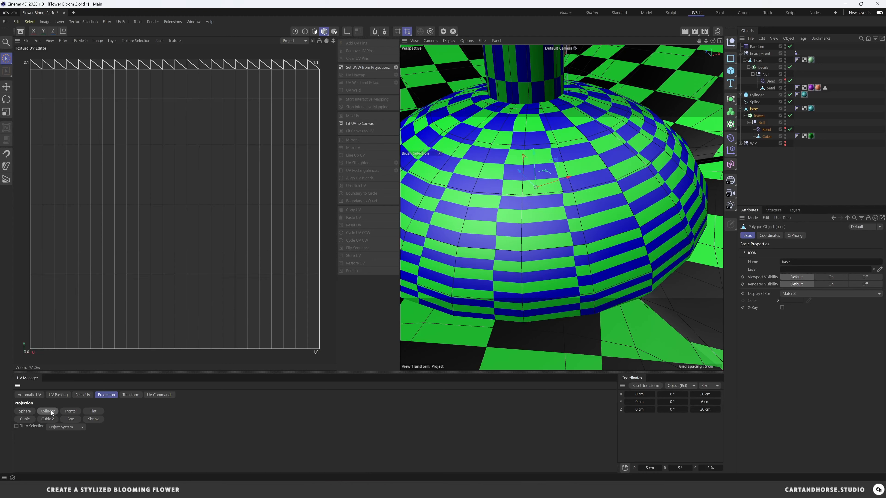
left_click(26, 419)
scroll(586, 197, "down", 5)
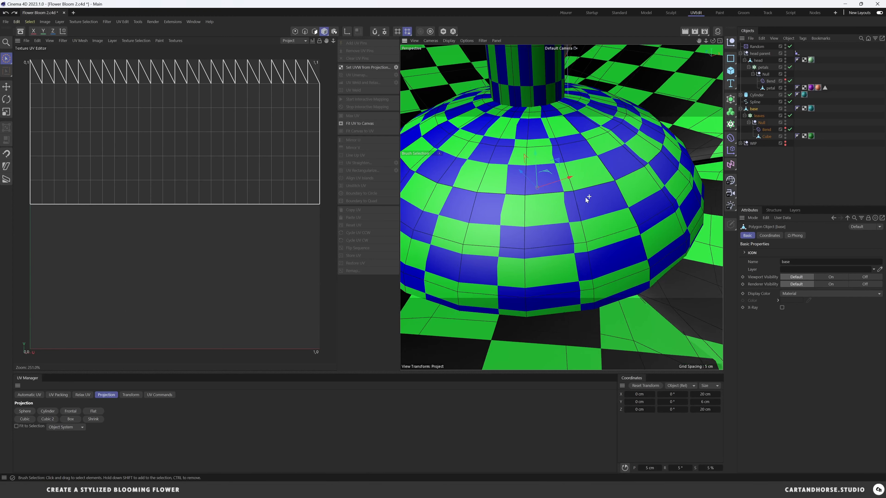
scroll(576, 225, "up", 5)
left_click_drag(577, 204, 498, 247, "alt")
scroll(513, 241, "down", 5)
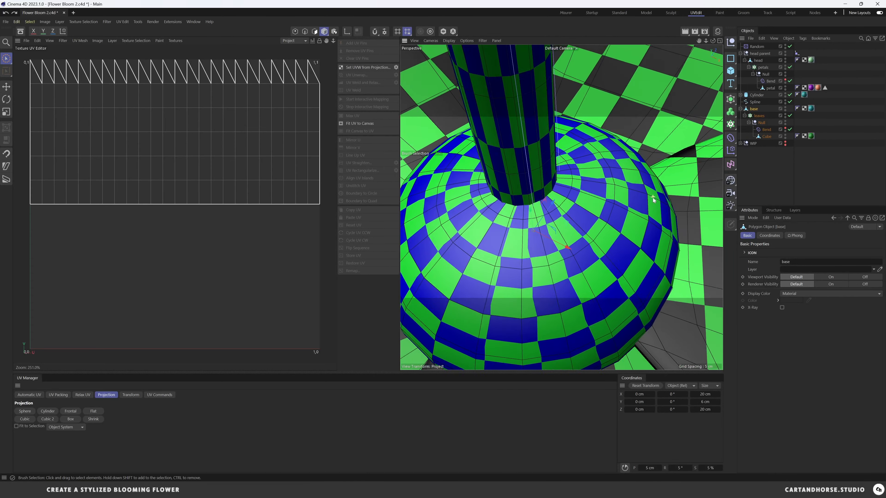
scroll(643, 196, "up", 6)
scroll(548, 283, "down", 4)
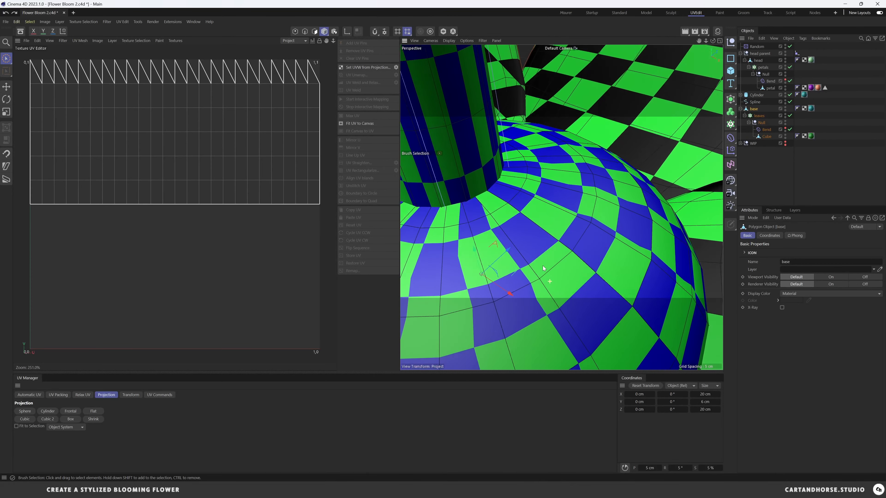
scroll(512, 288, "up", 2)
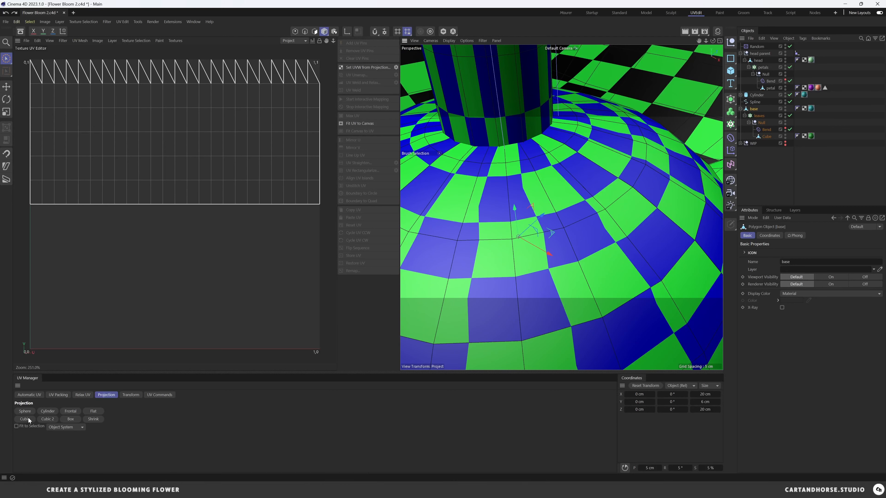
Try the automatic Angle UV method on the base with 50 % maximum distortion and 2 % spacing
left_click(29, 394)
left_click(24, 423)
left_click(25, 439)
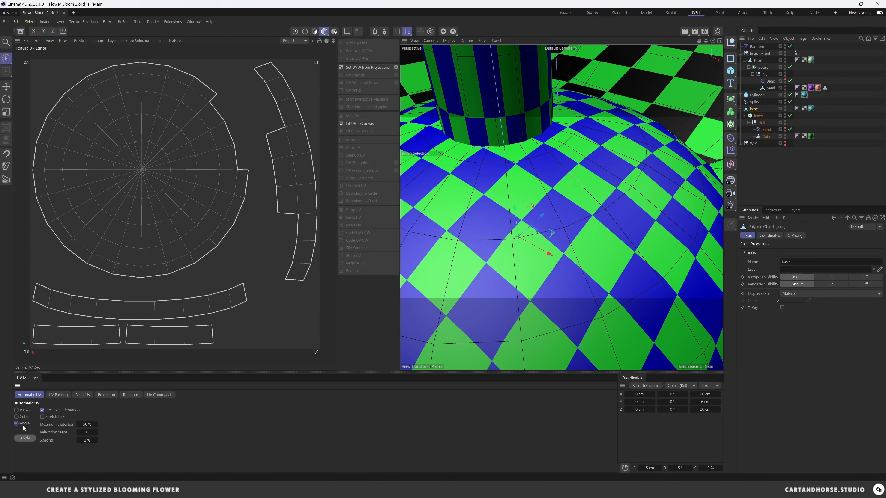
scroll(459, 256, "down", 4)
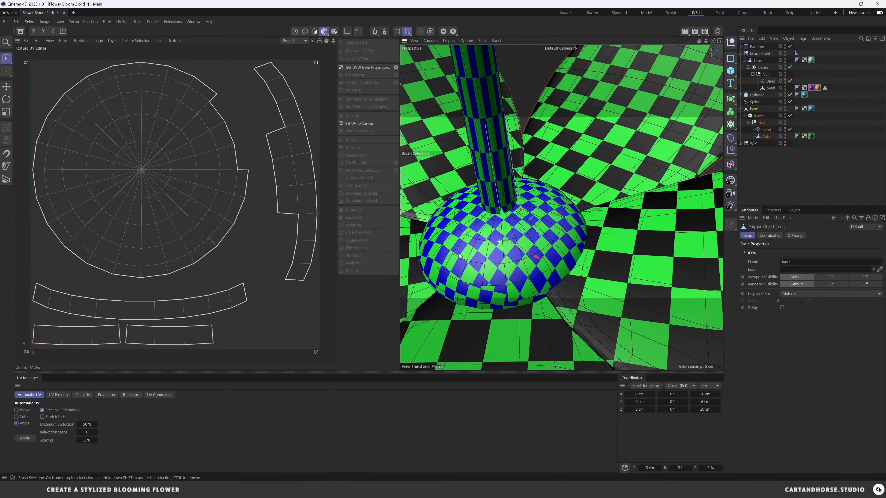
Unwrap the base with the automatic Cubic UV method and check its checkerboard against the leaves and stem
left_click(25, 418)
left_click(25, 438)
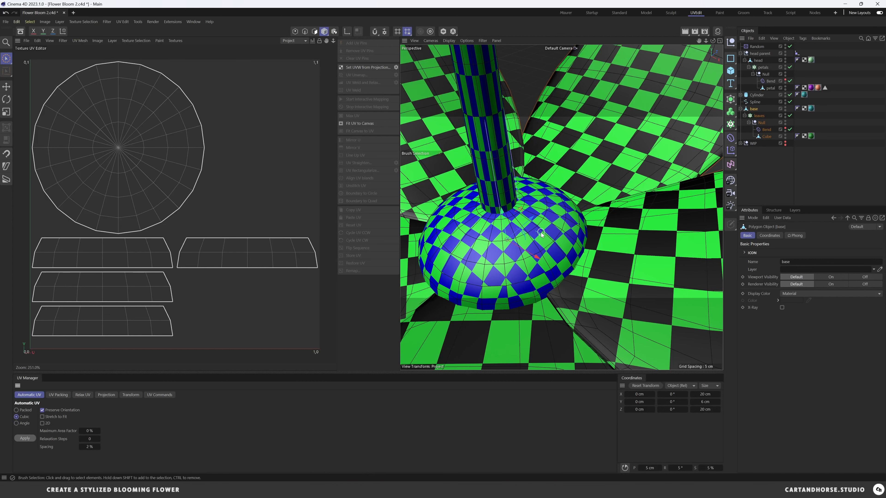
left_click_drag(465, 277, 713, 156, "alt")
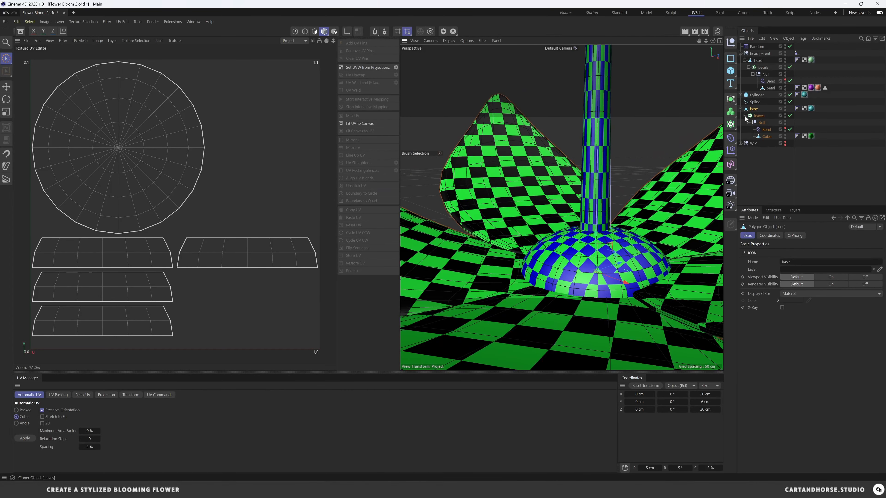
Raise the leaves cloner to a Y position of about 2.44 cm, then deselect it and check how the leaves meet the base
left_click(759, 115)
key("e")
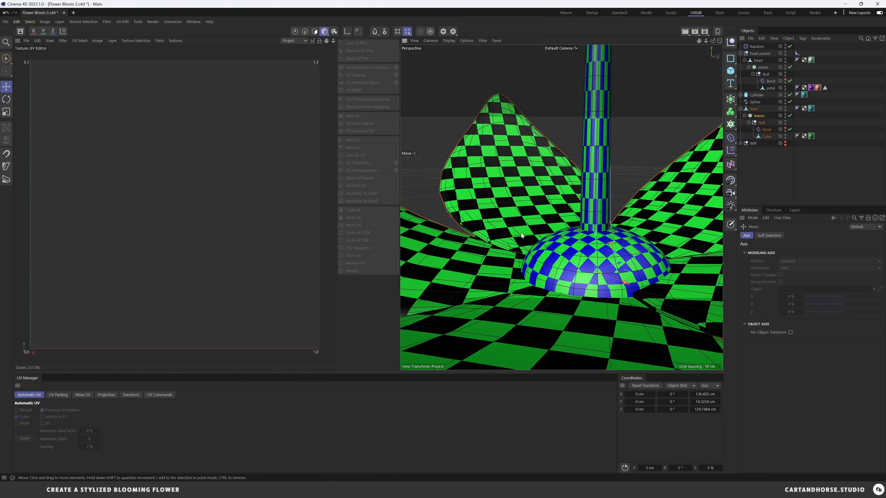
right_click_drag(530, 231, 481, 252, "alt")
middle_click_drag(558, 241, 549, 244, "alt")
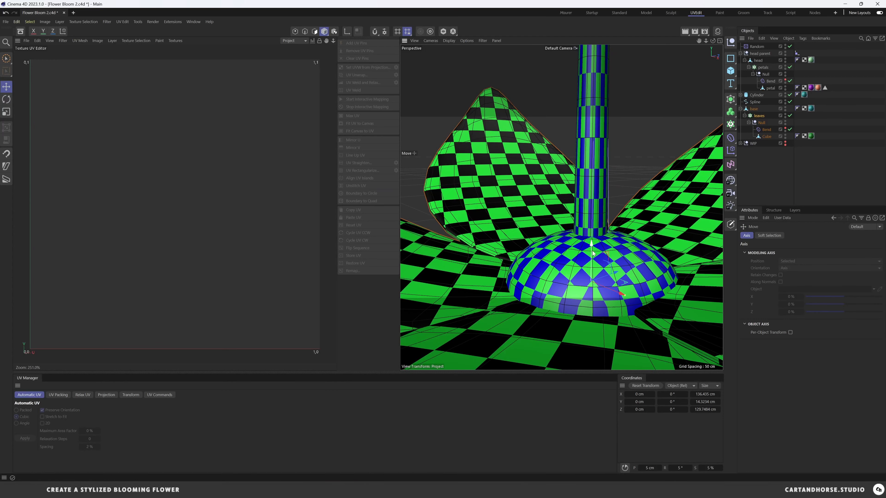
left_click_drag(595, 250, 487, 273)
right_click_drag(486, 274, 527, 261, "alt")
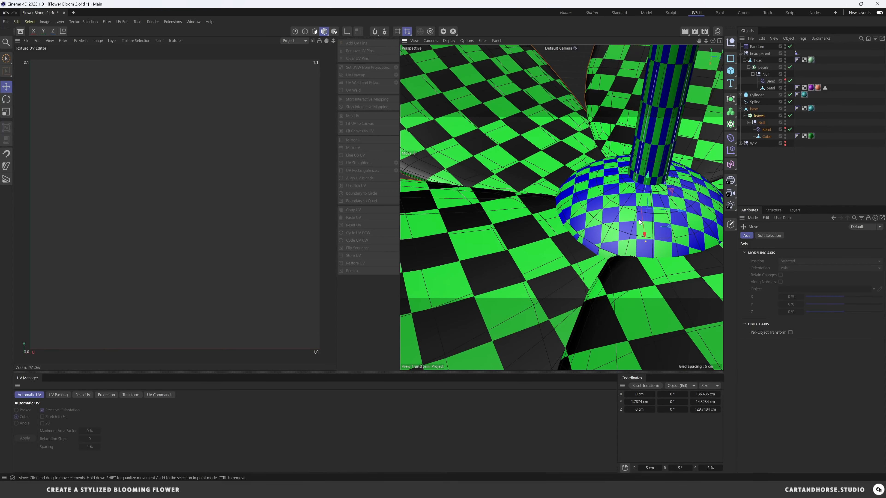
left_click_drag(649, 181, 650, 174)
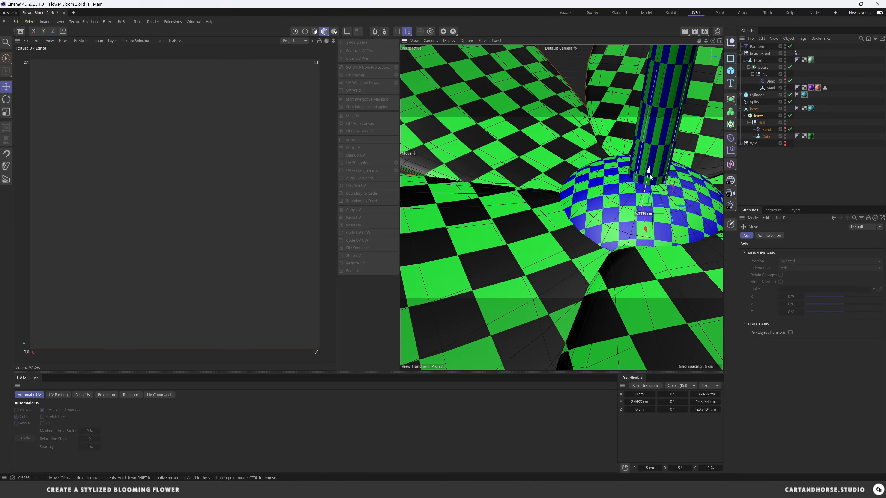
left_click_drag(612, 206, 546, 240, "alt")
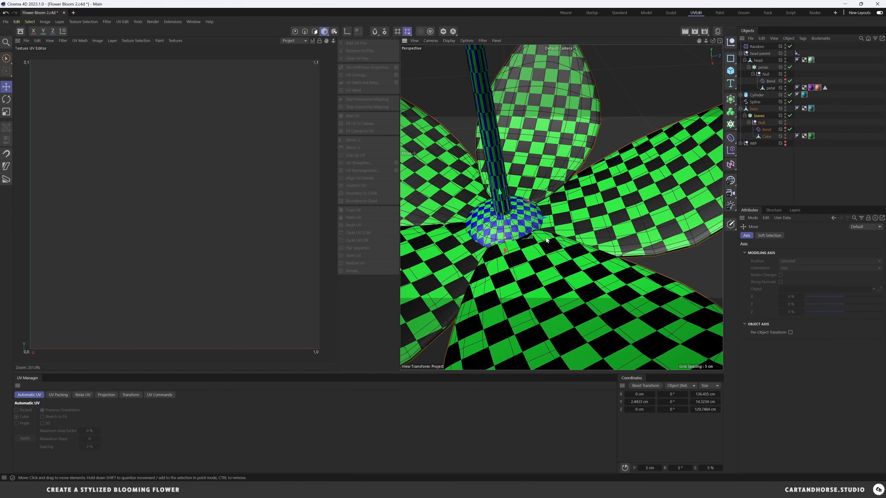
left_click(809, 184)
right_click_drag(484, 249, 453, 261, "alt")
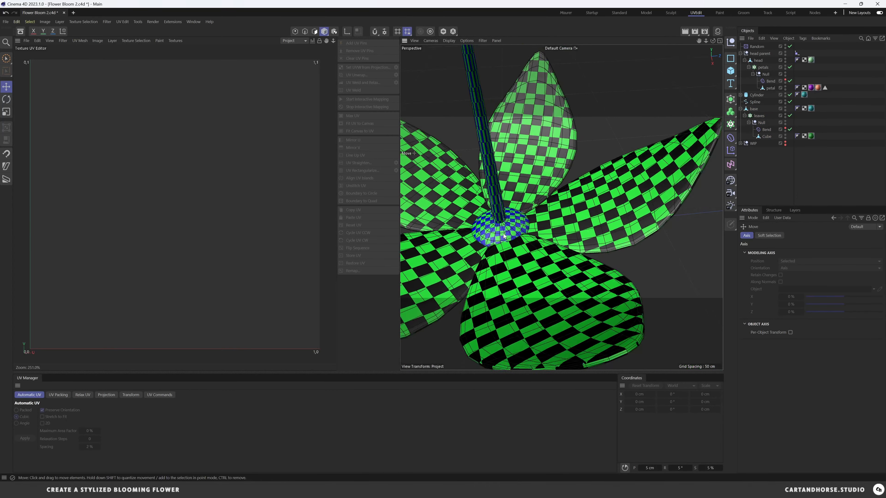
left_click_drag(551, 286, 566, 231, "alt")
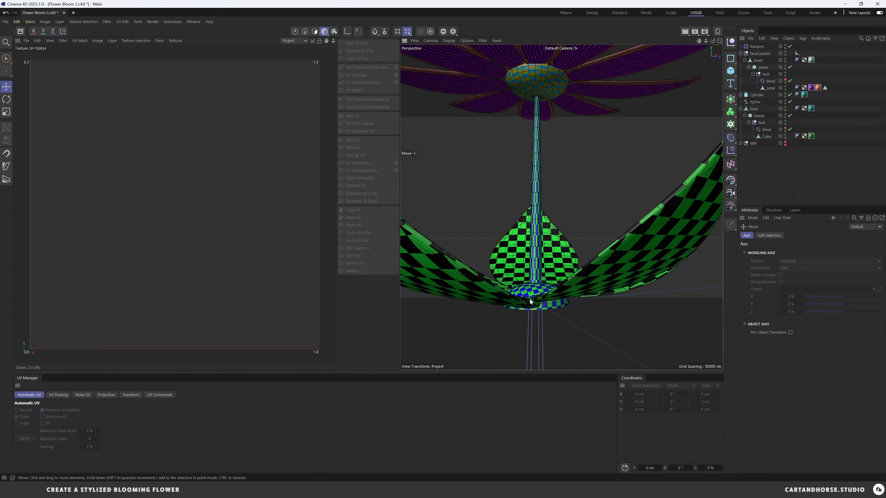
Convert the stem cylinder to an editable polygon object and show the properties of its M_stem material tag
right_click_drag(529, 296, 553, 309, "alt")
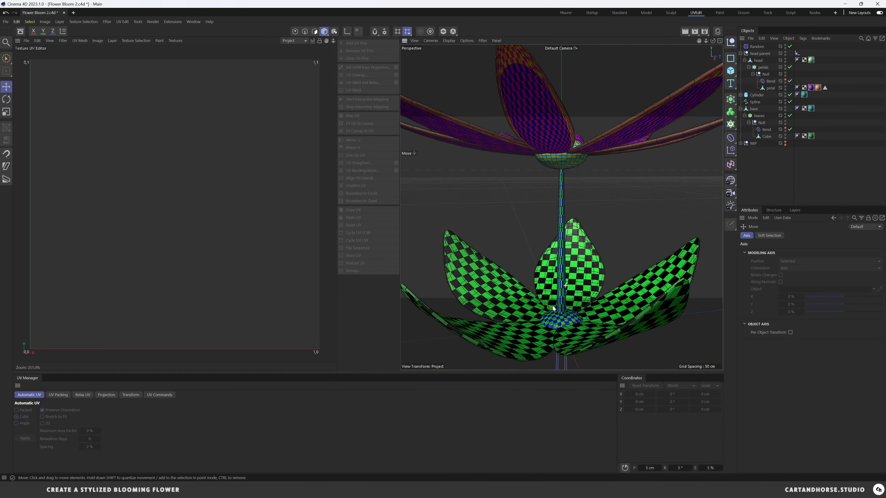
right_click_drag(559, 271, 561, 241, "alt")
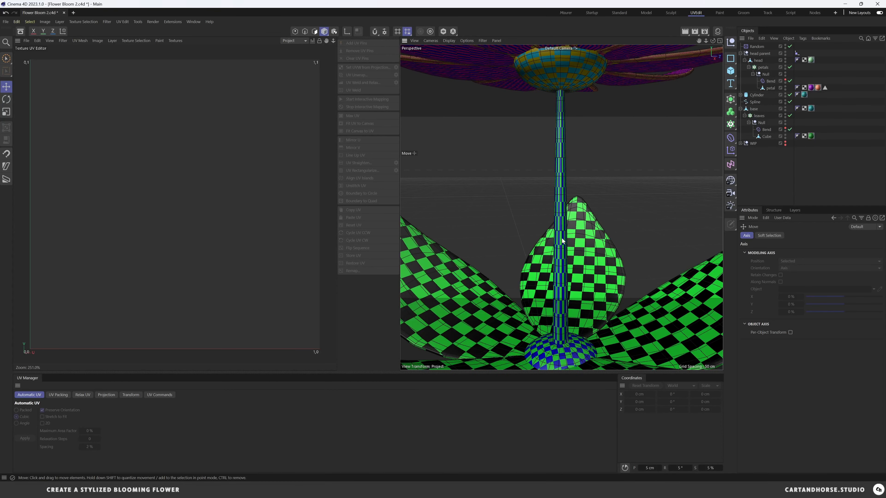
left_click(561, 242)
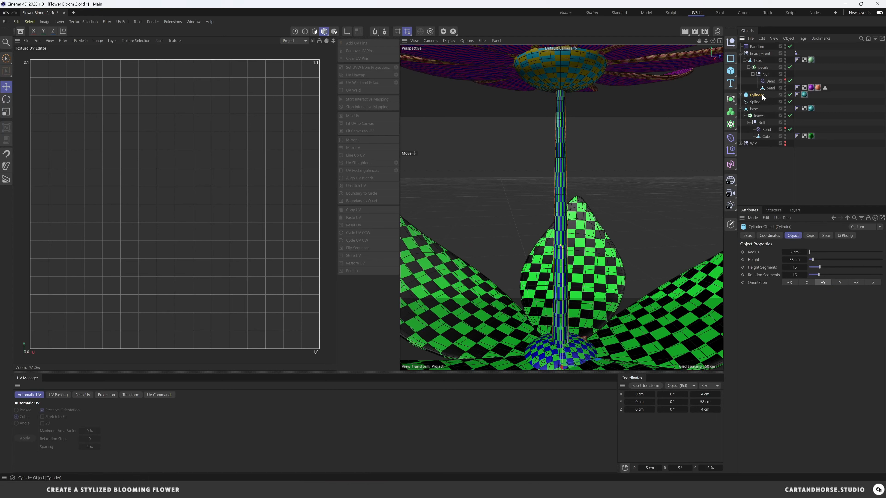
middle_click_drag(572, 200, 574, 174, "alt")
mouse_move(569, 232)
right_mouse_down("alt")
mouse_move(562, 252)
mouse_move(565, 235)
right_mouse_up("alt")
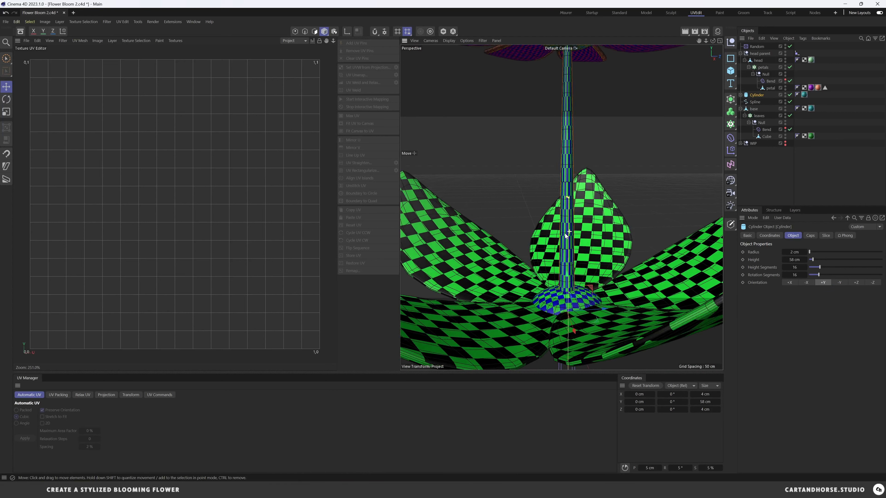
left_click_drag(565, 233, 561, 238, "alt")
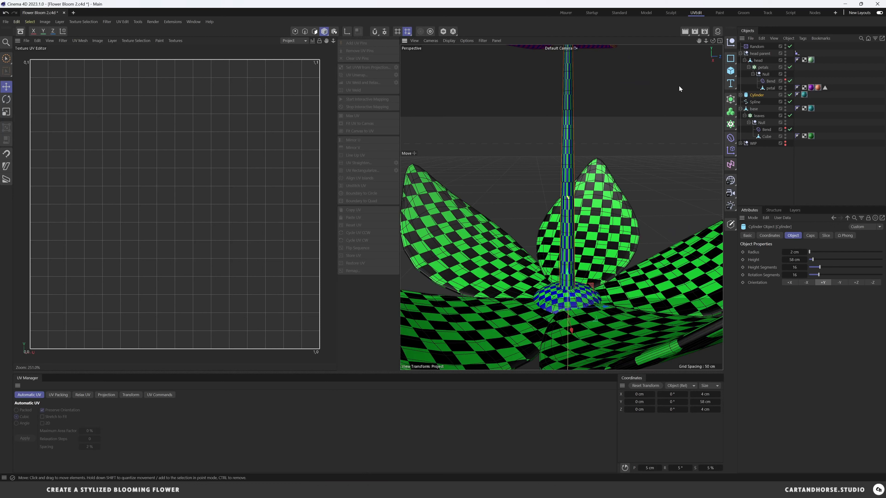
key("c")
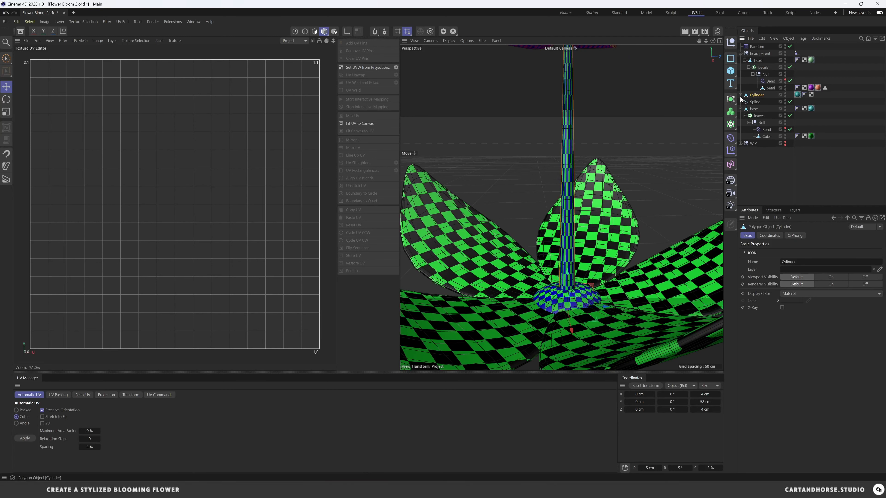
right_click_drag(568, 216, 613, 232, "alt")
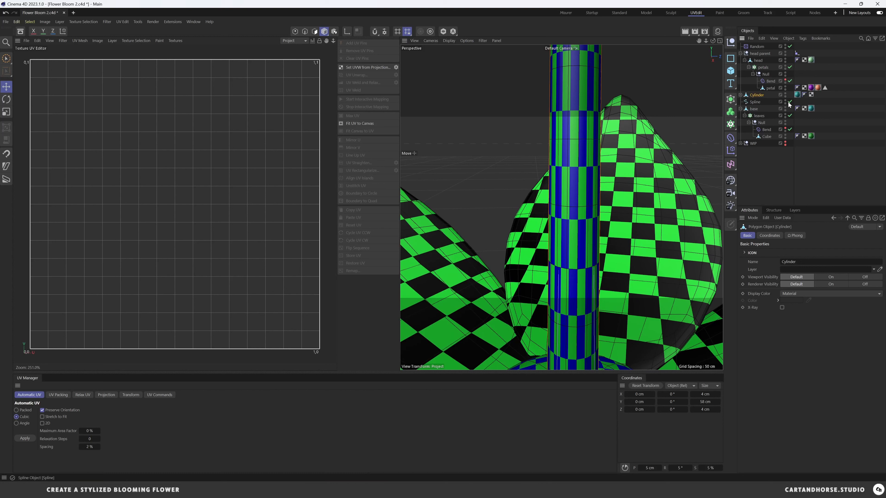
left_click(797, 94)
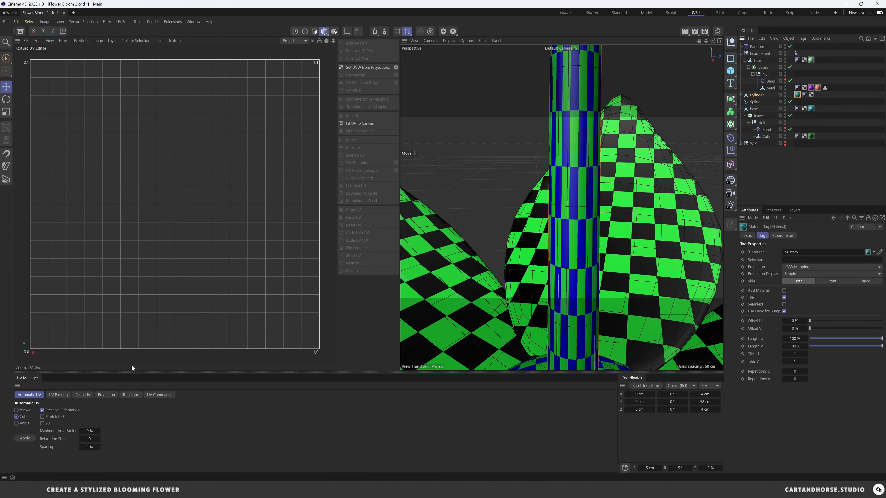
Try scaling all of the stem's UV polygons by 2.21 in Y, and revert the change
left_click(131, 396)
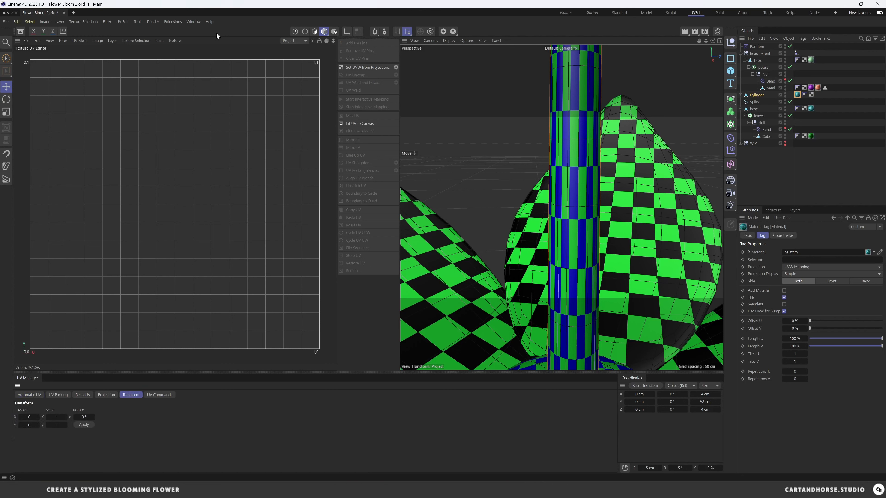
left_click(314, 31)
key("ctrl+a")
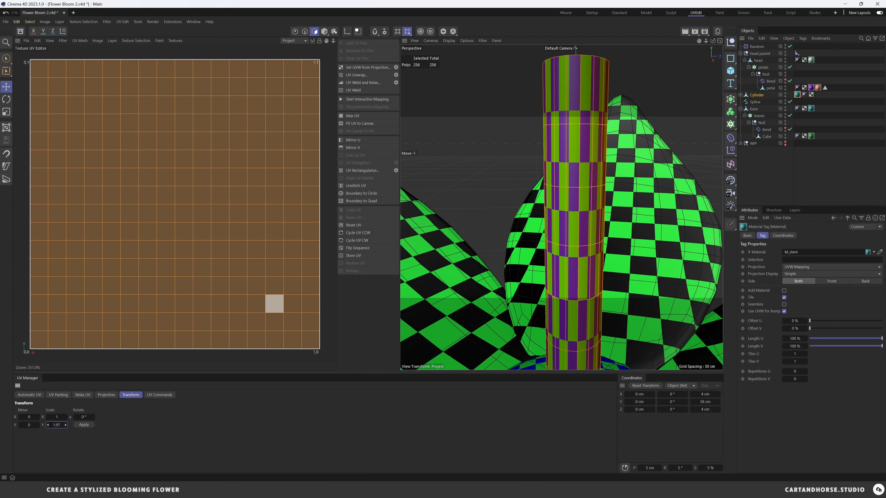
left_click(84, 425)
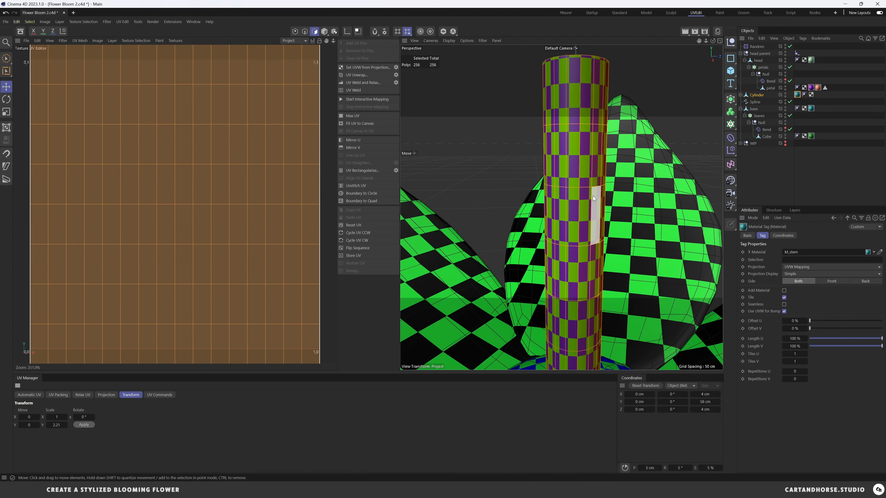
left_click(58, 425)
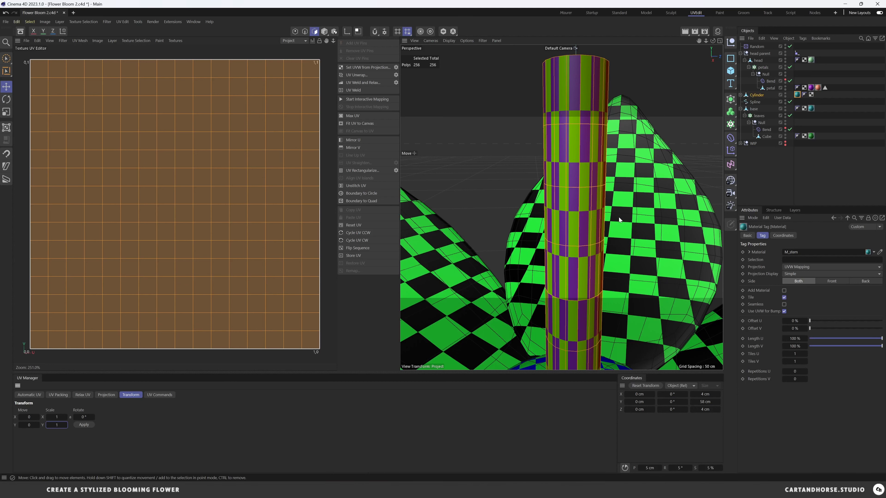
left_click(824, 187)
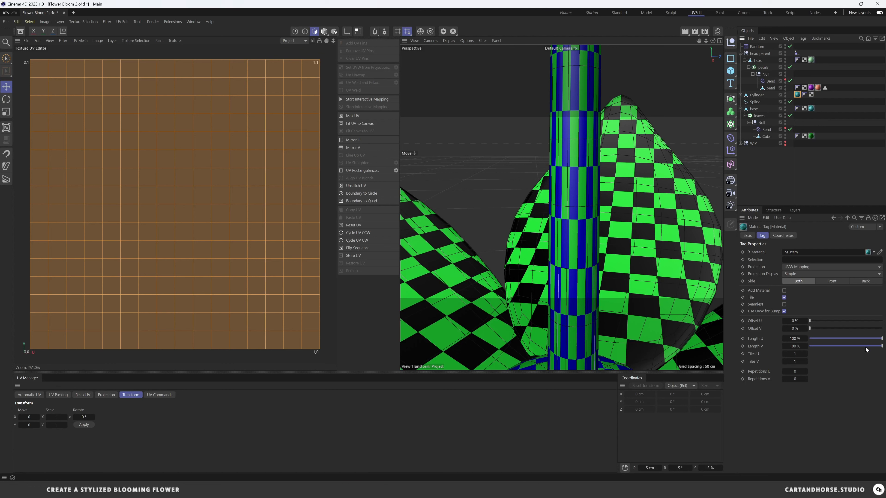
Set Length U of the stem's material tag to 200%
left_click_drag(792, 347, 815, 339)
scroll(592, 265, "up", 5)
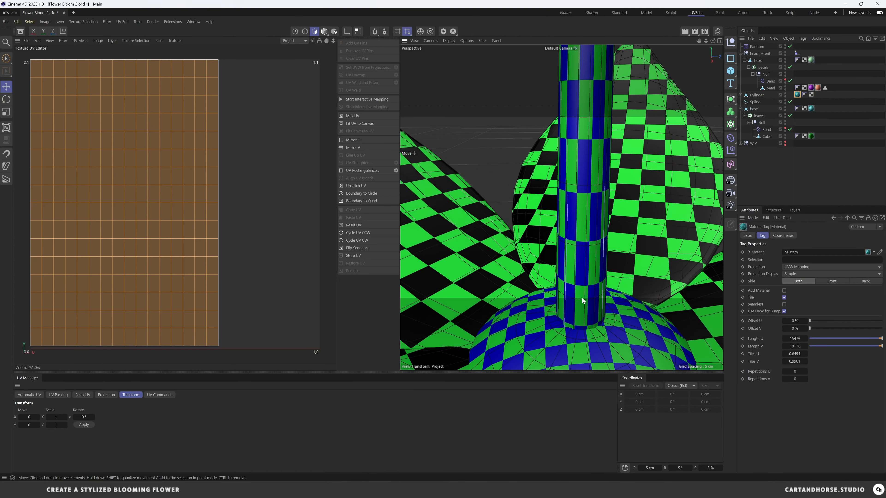
left_click(794, 338)
type("200")
key("Return")
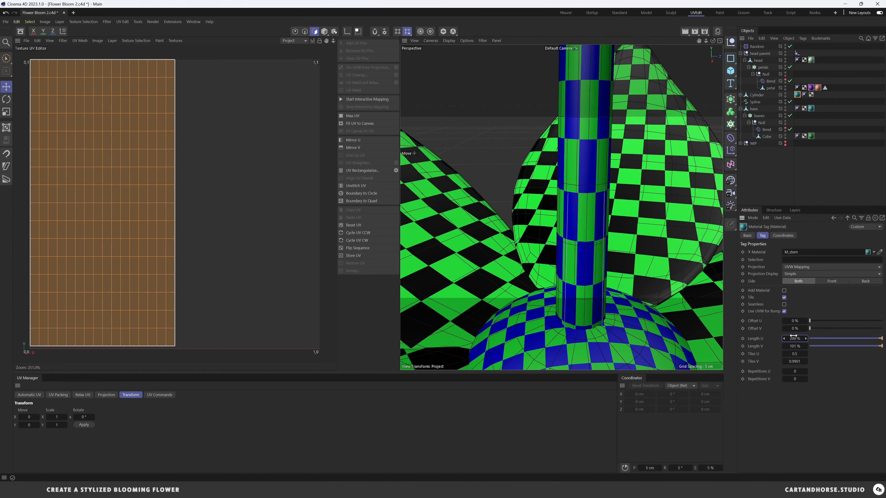
Set Length V of the stem's material tag to 40% and compare the checker squares with the base
left_click_drag(793, 346, 767, 346)
type("50")
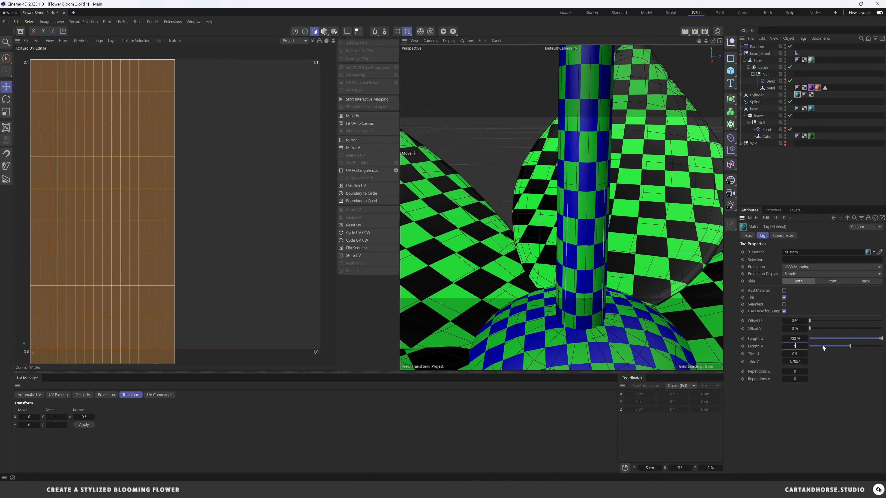
key("Return")
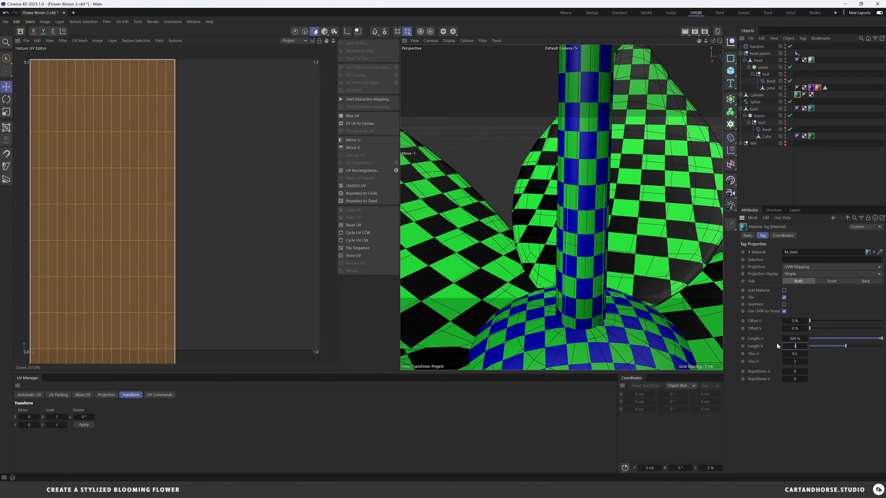
type("40")
key("Return")
scroll(558, 303, "down", 5)
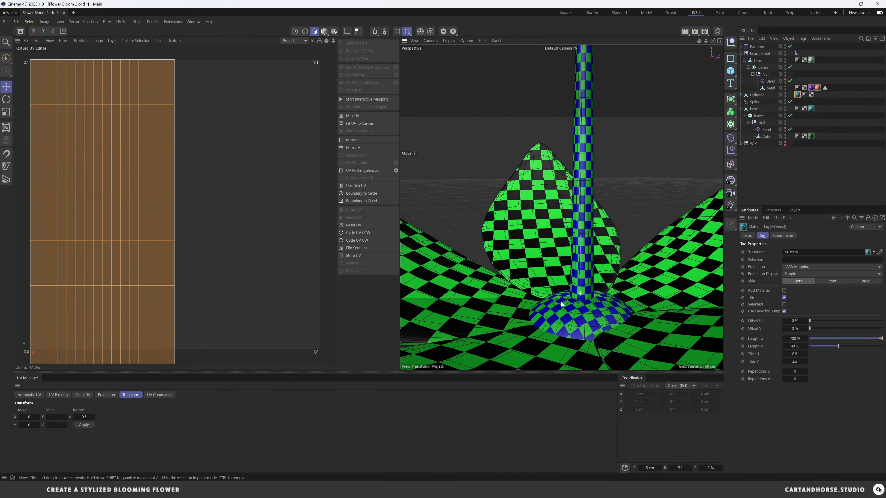
scroll(532, 293, "up", 5)
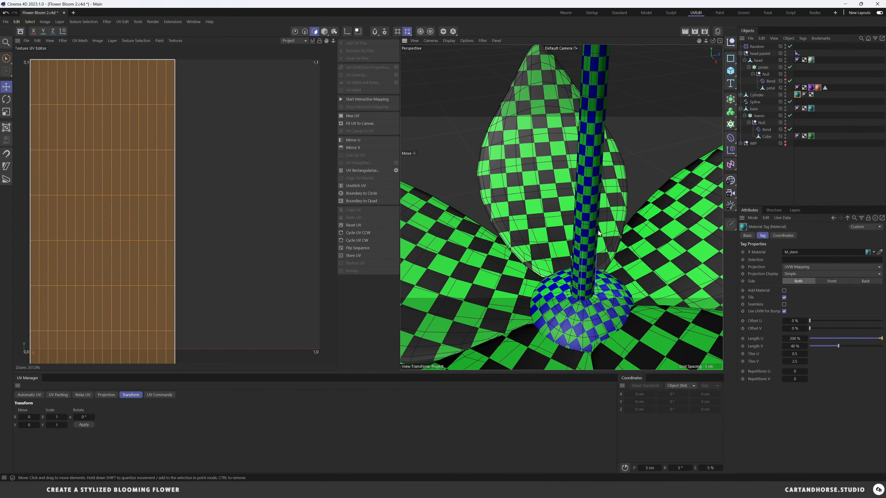
scroll(570, 301, "down", 3)
scroll(574, 313, "up", 5)
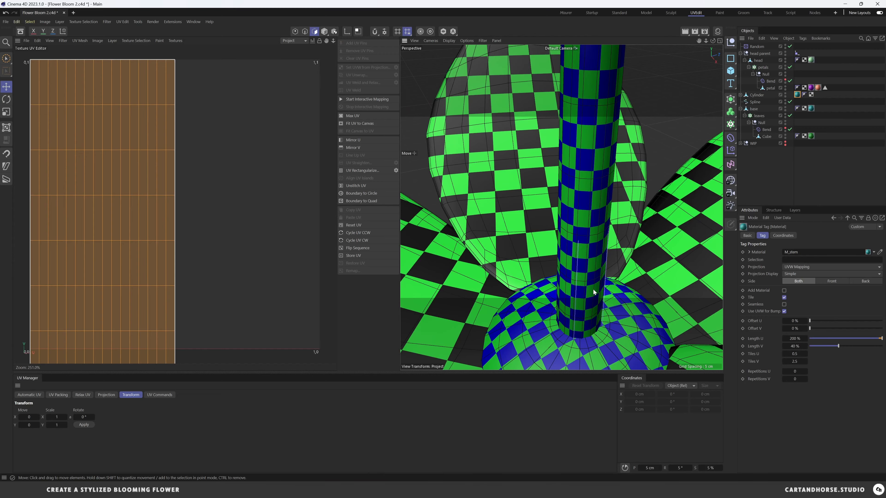
scroll(593, 292, "down", 5)
Deselect everything and examine the checker pattern on the petals and flower head for stretching
left_click(789, 173)
left_click_drag(611, 196, 592, 228, "alt")
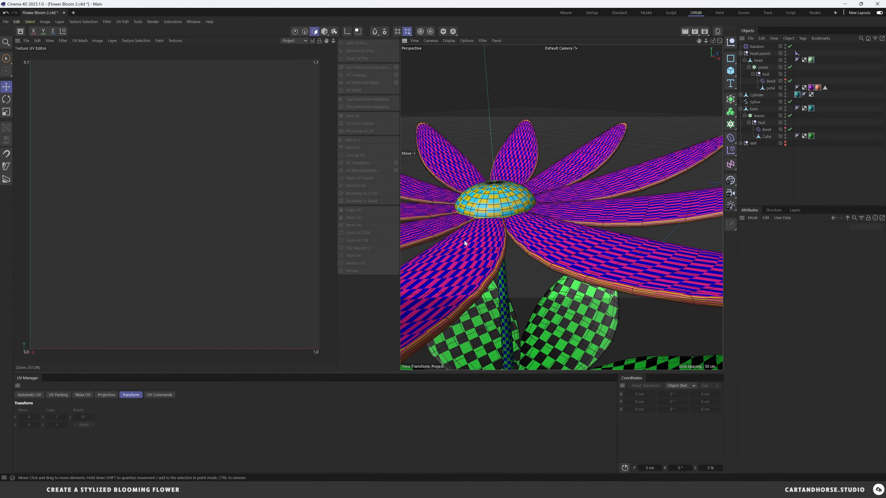
left_click_drag(464, 240, 506, 235, "alt")
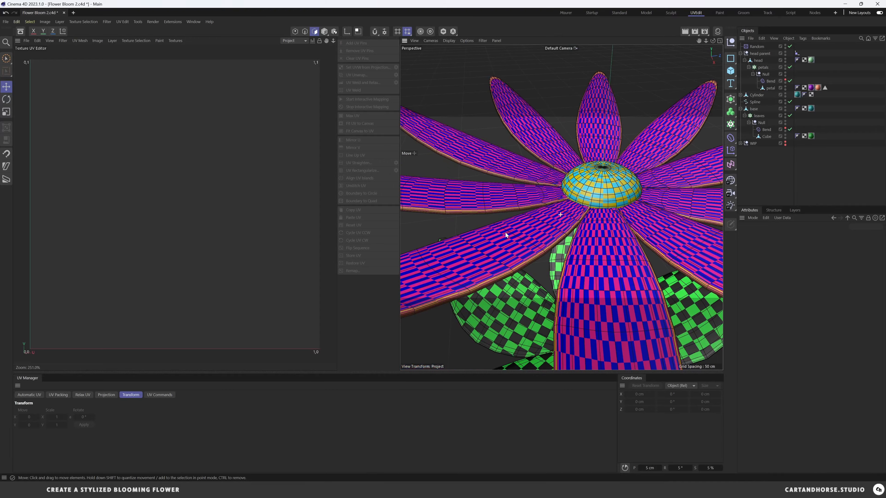
middle_click_drag(595, 204, 512, 234, "alt")
right_click_drag(512, 233, 536, 229, "alt")
left_click_drag(541, 186, 511, 210, "alt")
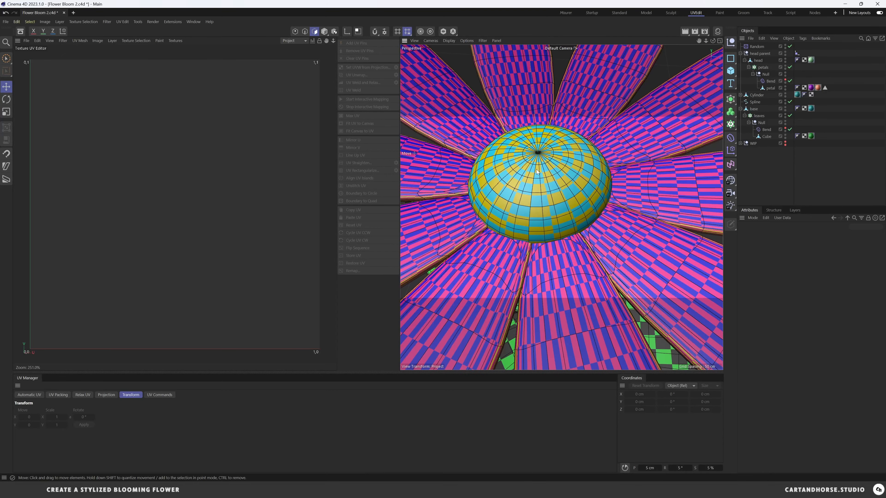
middle_click_drag(538, 169, 589, 173, "alt")
right_click_drag(570, 197, 575, 195, "alt")
left_click_drag(575, 195, 595, 192, "alt")
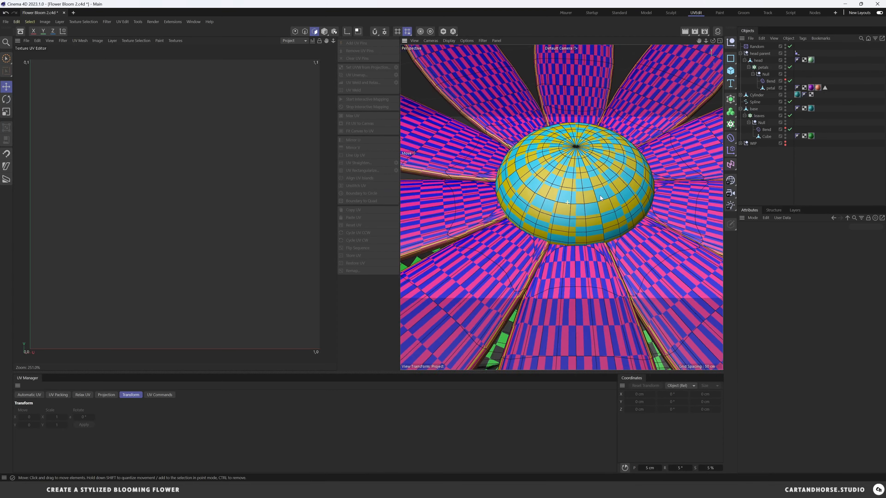
right_click_drag(594, 191, 564, 202, "alt")
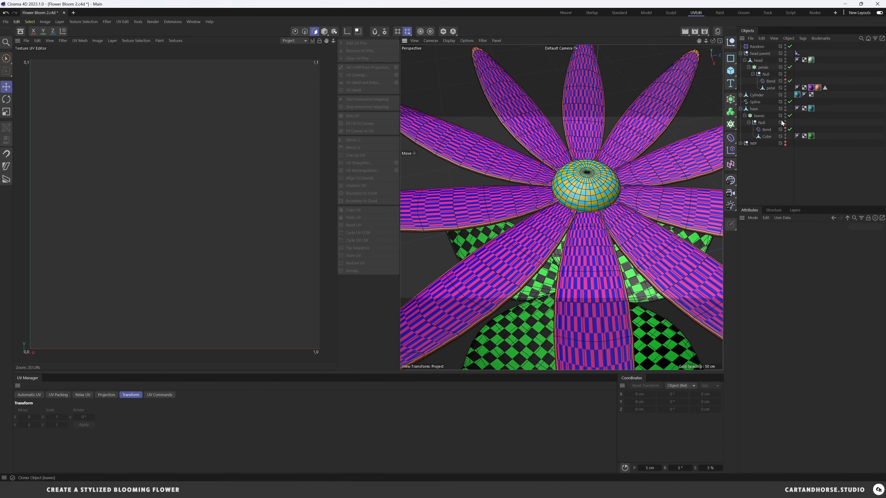
Unwrap all of the petal's polygons with the Cubic Automatic UV method and inspect the petal edges
left_click(770, 88)
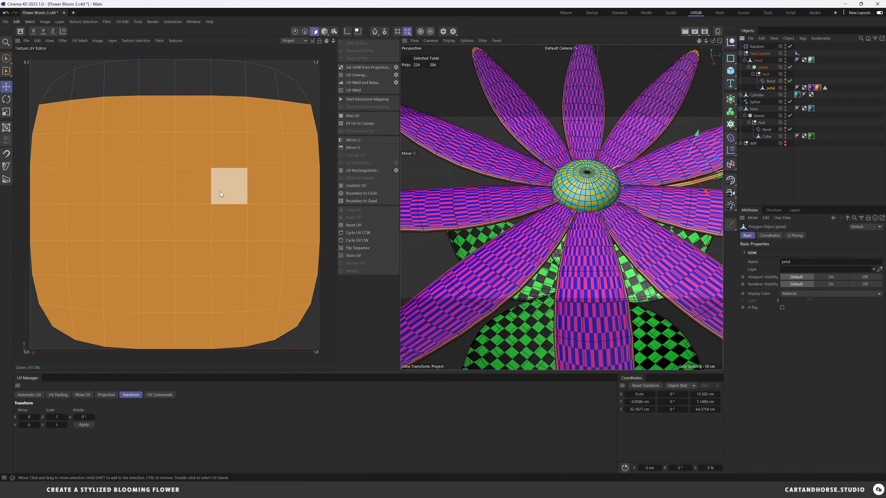
key("ctrl+a")
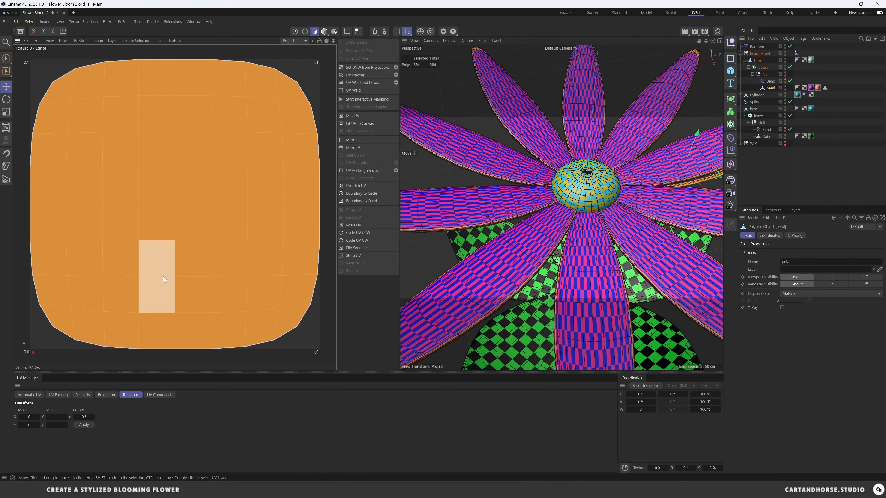
left_click(35, 394)
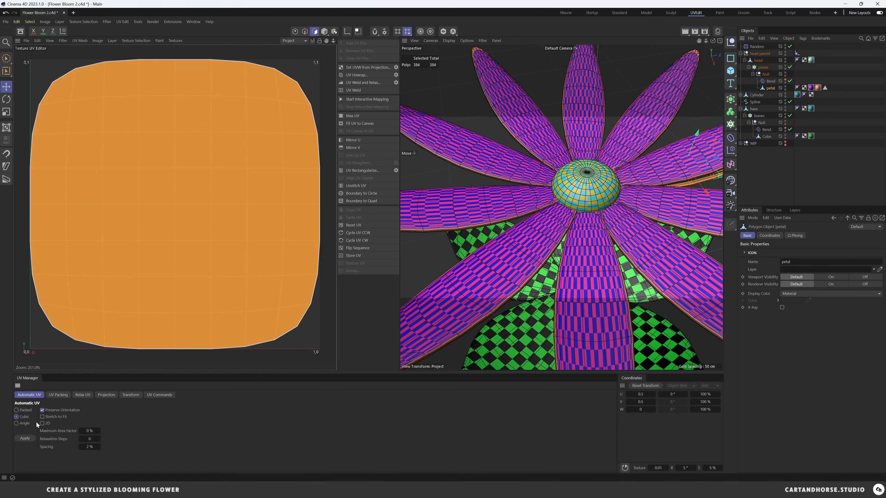
left_click(25, 438)
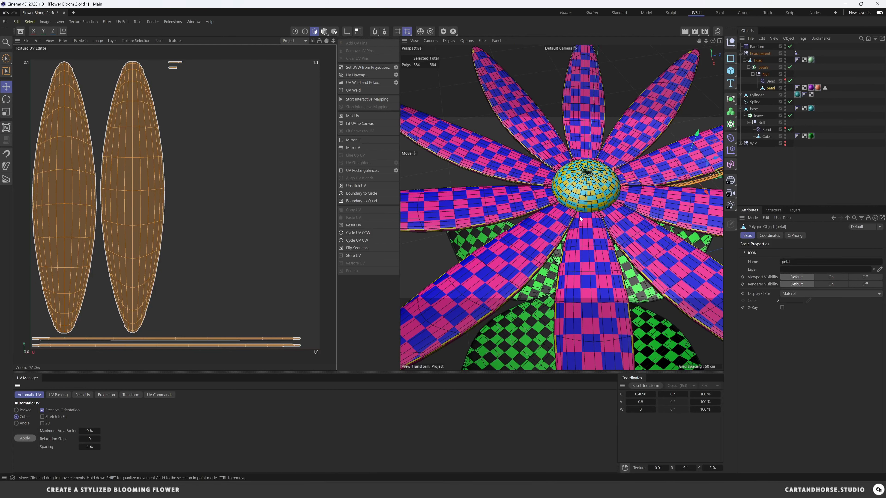
scroll(469, 233, "up", 3)
left_click_drag(469, 233, 556, 269, "alt")
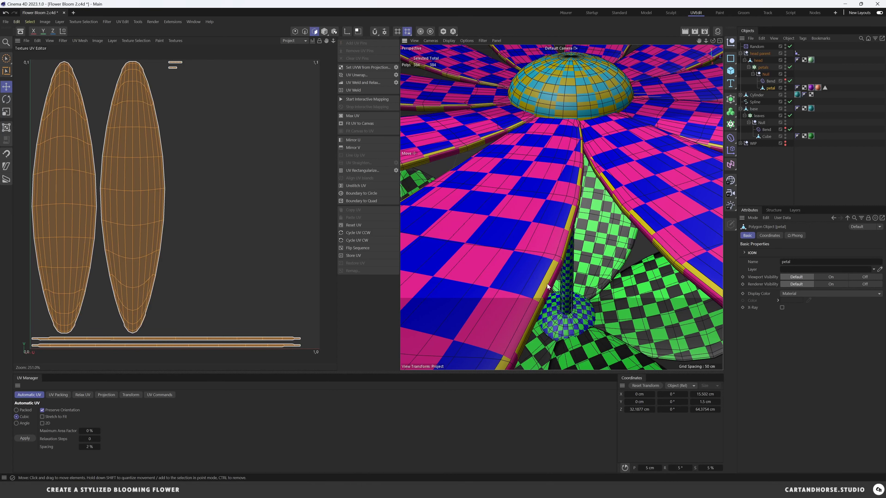
left_click_drag(550, 273, 592, 288, "alt")
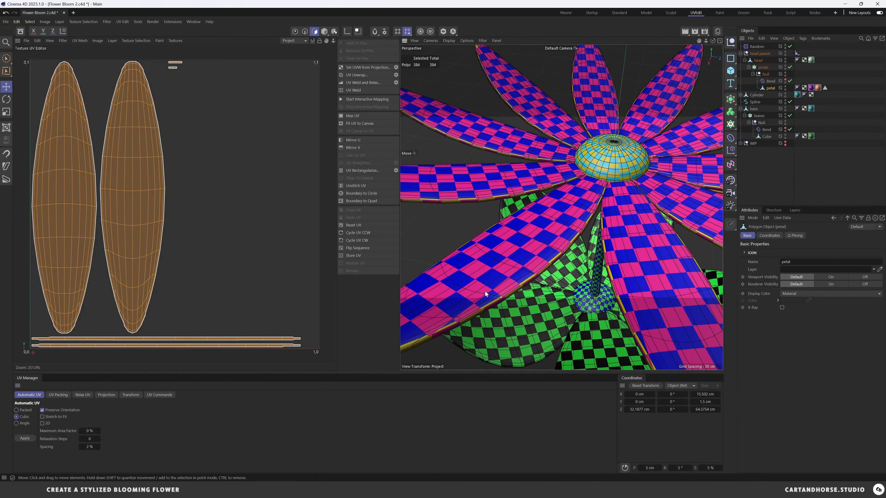
Unwrap the petal again with the Packed Automatic UV method, check the petals and clear the selection
left_click(20, 411)
left_click(25, 438)
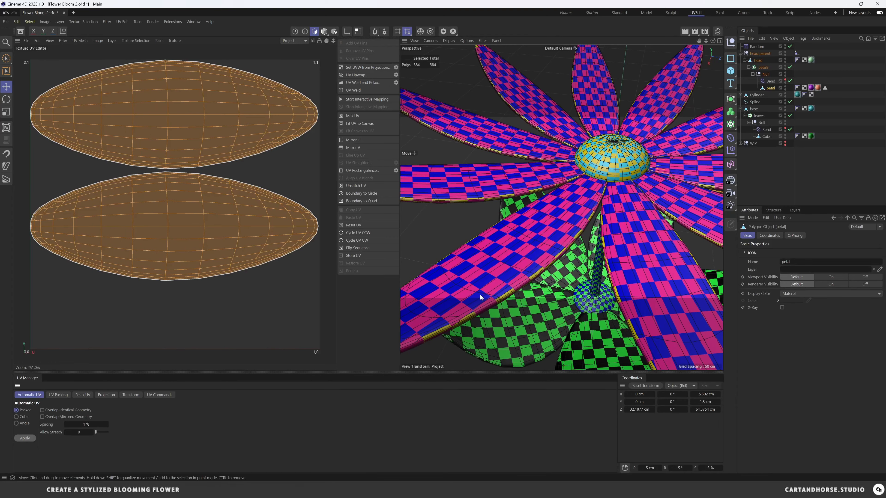
left_click_drag(480, 294, 497, 244, "alt")
right_click_drag(497, 244, 475, 257, "alt")
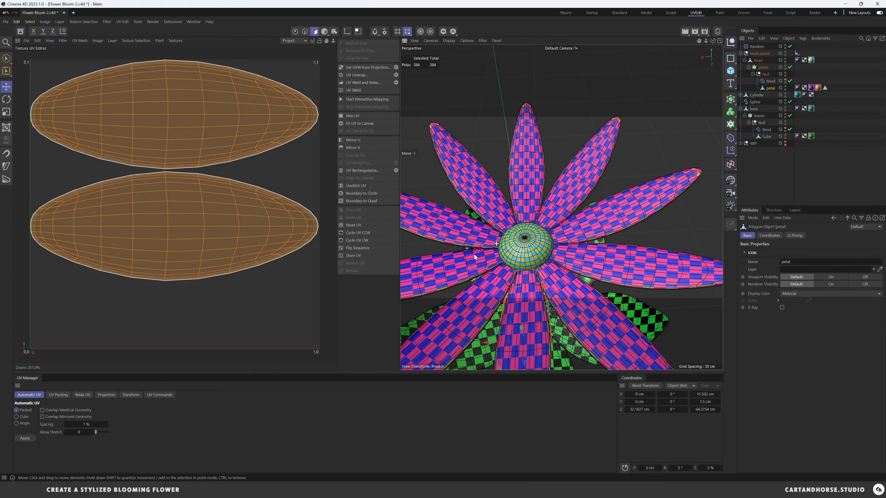
left_click(784, 172)
Switch to the Mauer layout and frame the whole flower from above
left_click(565, 13)
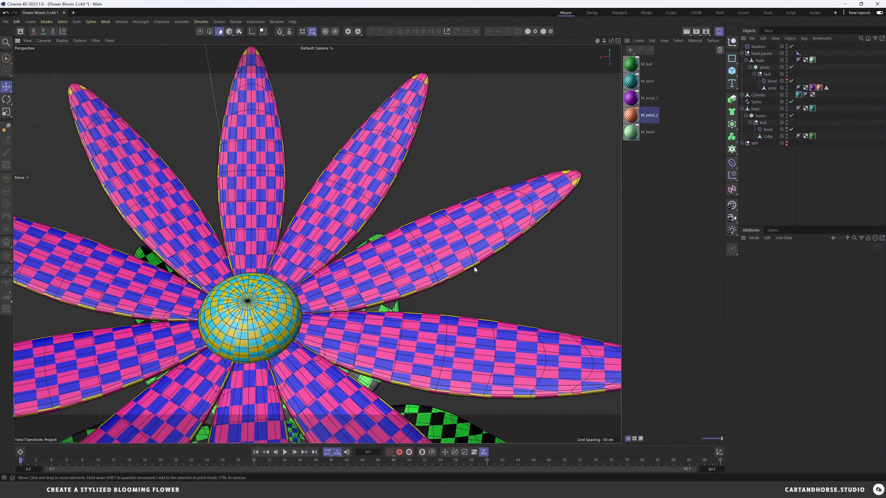
middle_click_drag(475, 269, 514, 159, "alt")
mouse_move(471, 197)
left_mouse_down("alt")
mouse_move(488, 142)
mouse_move(461, 202)
left_mouse_up("alt")
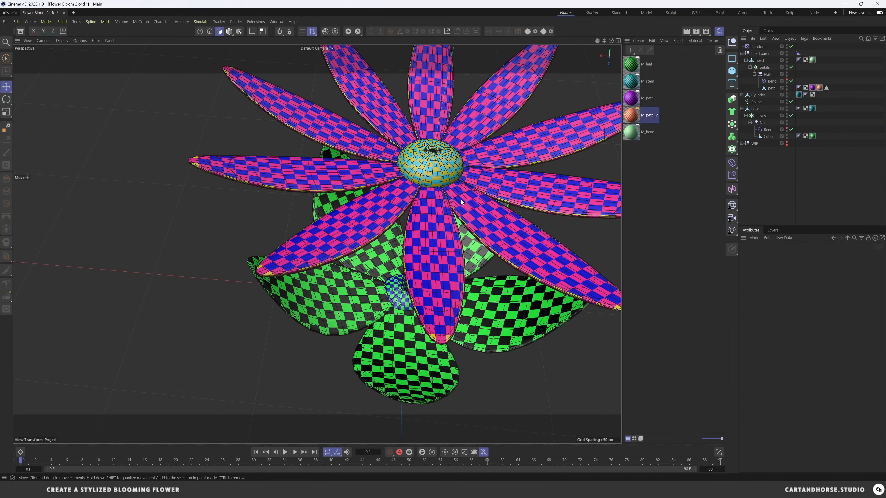
Save the scene and hide the material manager
key("ctrl+s")
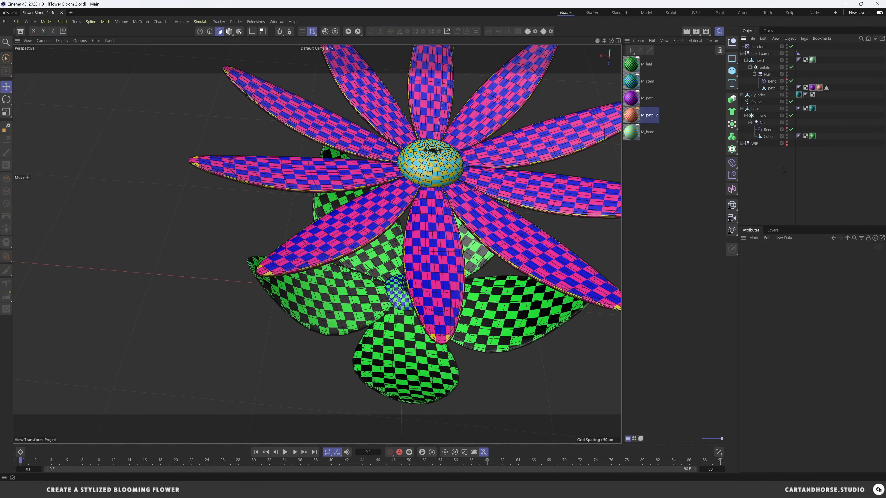
left_click(718, 32)
middle_click_drag(498, 195, 447, 216, "alt")
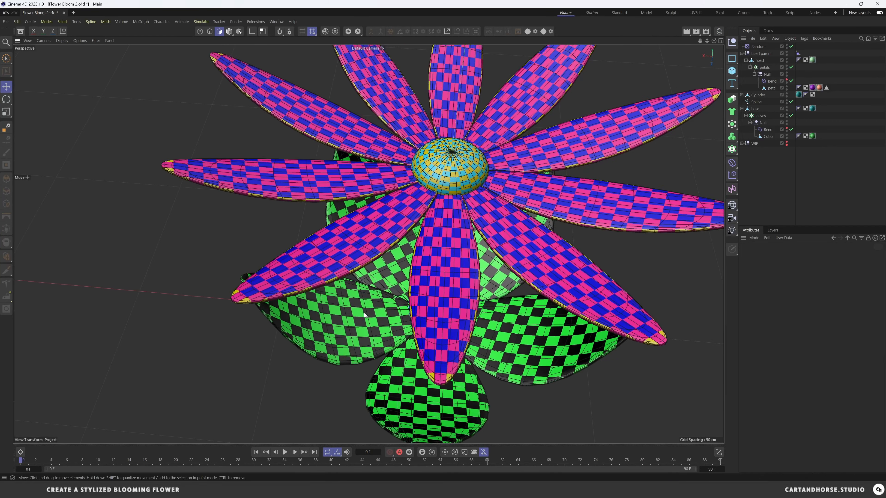
Show the dope sheet timeline and enlarge it to take up the lower part of the workspace
left_click(20, 454)
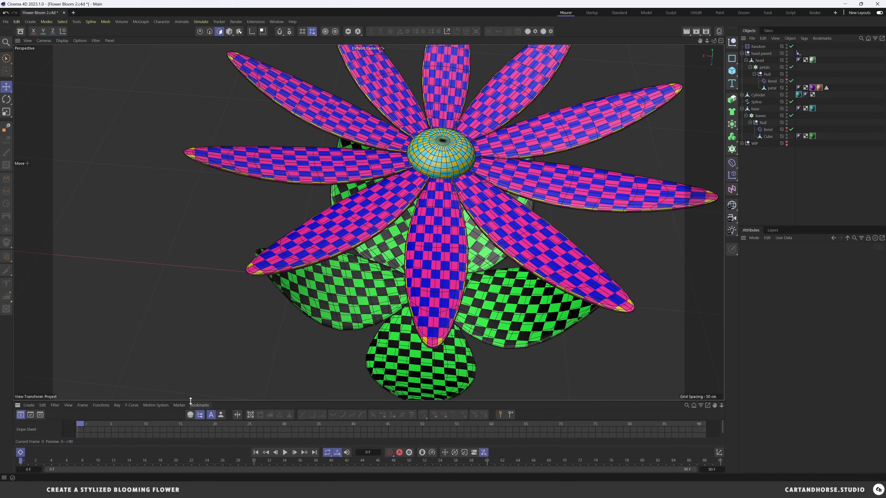
left_click_drag(190, 400, 191, 296)
left_click_drag(289, 254, 422, 182, "alt")
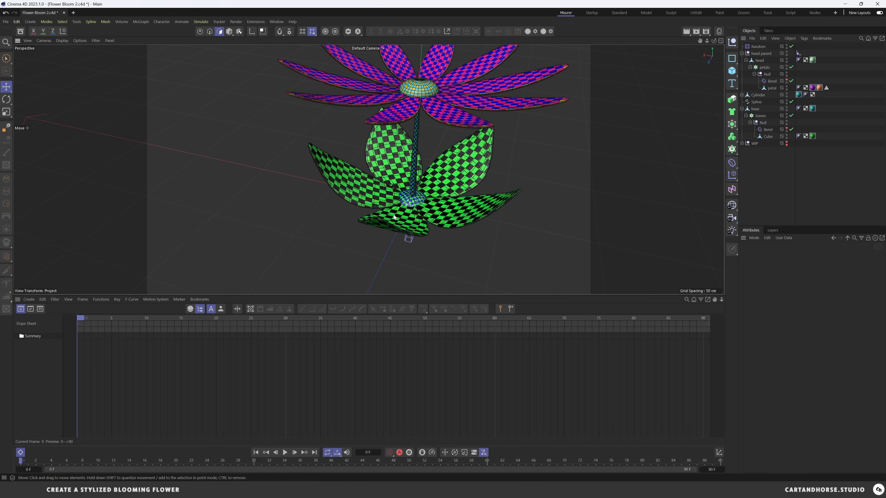
left_click_drag(390, 92, 422, 150, "alt")
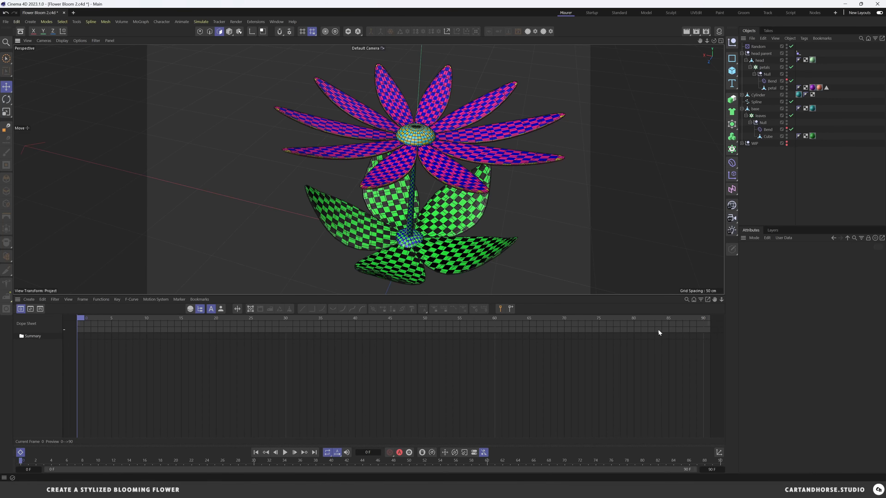
Set the animation's end frame to 60
double_click(712, 469)
type("60")
key("Return")
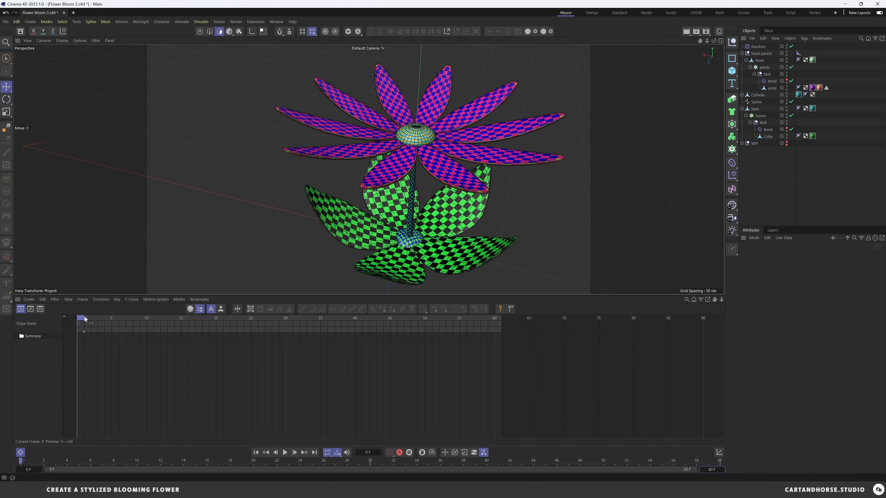
Parent the head parent null, the Cylinder and the Spline under the base object
middle_click_drag(401, 215, 408, 191, "alt")
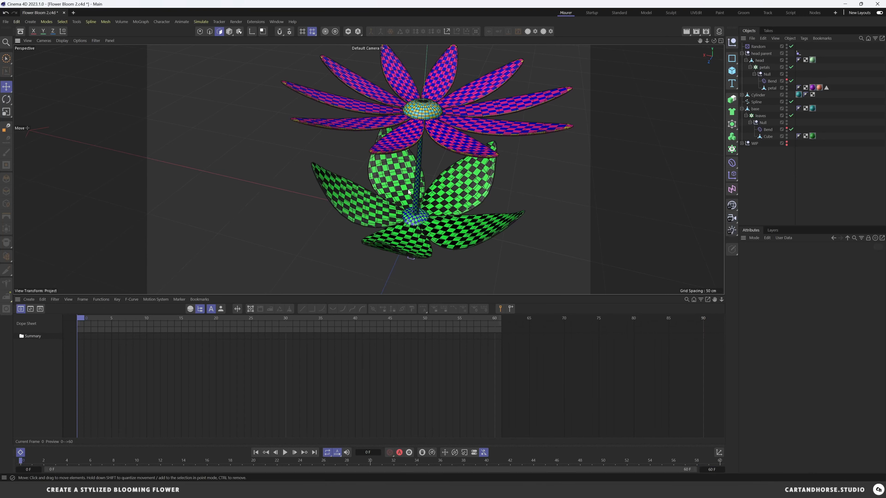
scroll(409, 191, "up", 3)
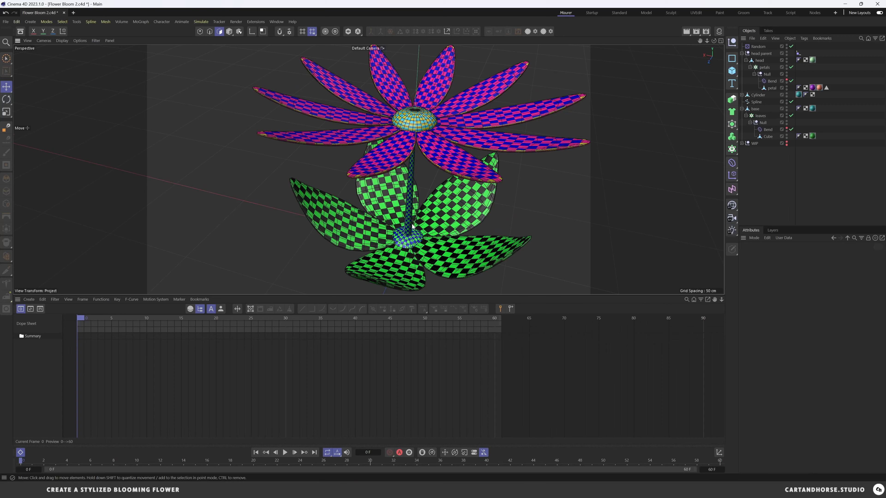
left_click_drag(412, 226, 387, 221, "alt")
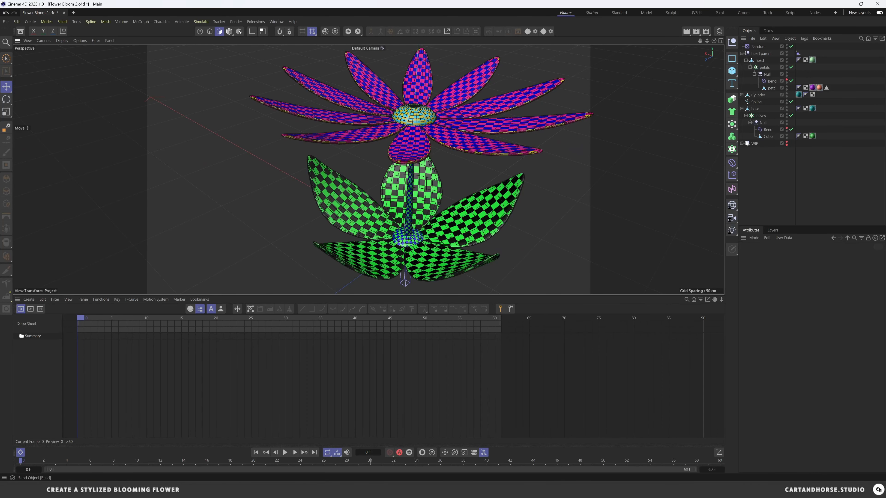
left_click(757, 102)
left_click(758, 95, "ctrl")
left_click(764, 54, "ctrl")
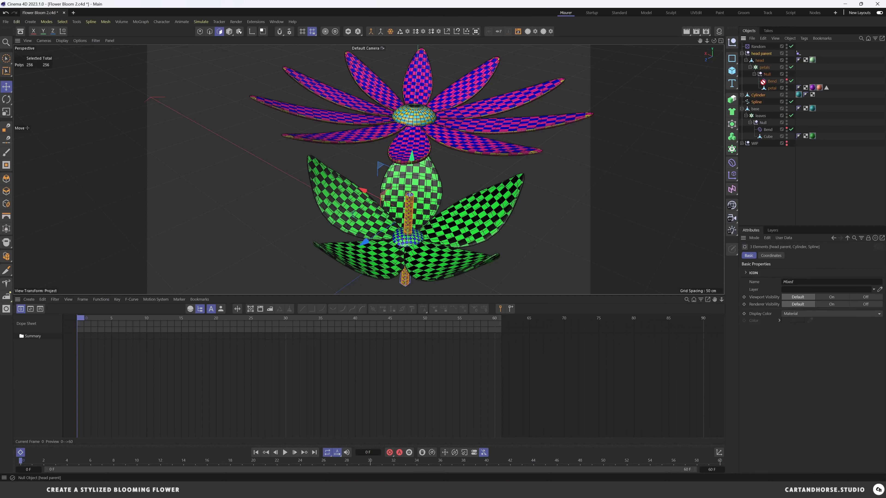
left_click_drag(763, 82, 756, 110)
left_click(797, 175)
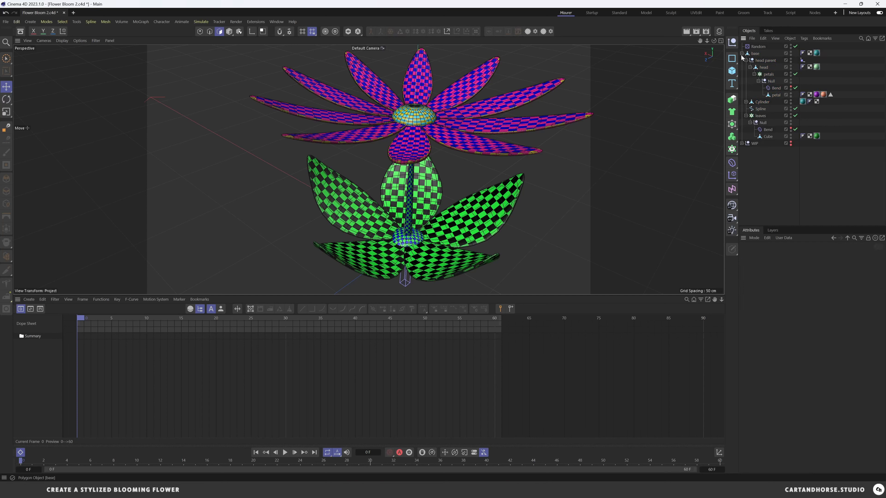
left_click(742, 54)
left_click(742, 54)
Rename the Cube object as leaf and the Cylinder object as stem
double_click(770, 137)
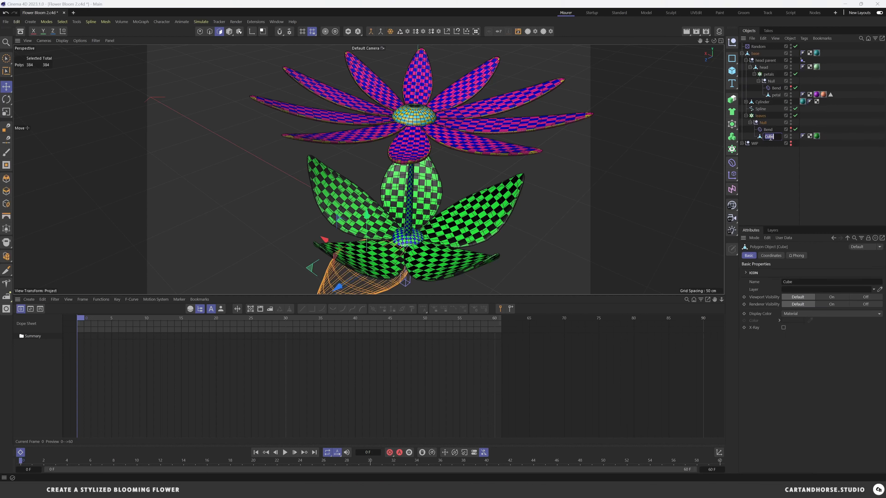
type("leaf")
key("Return")
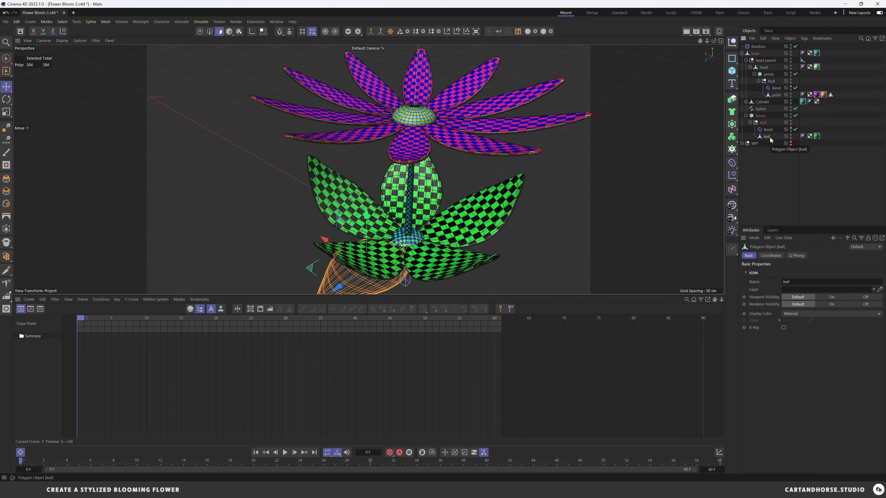
double_click(762, 102)
type("stem")
key("Return")
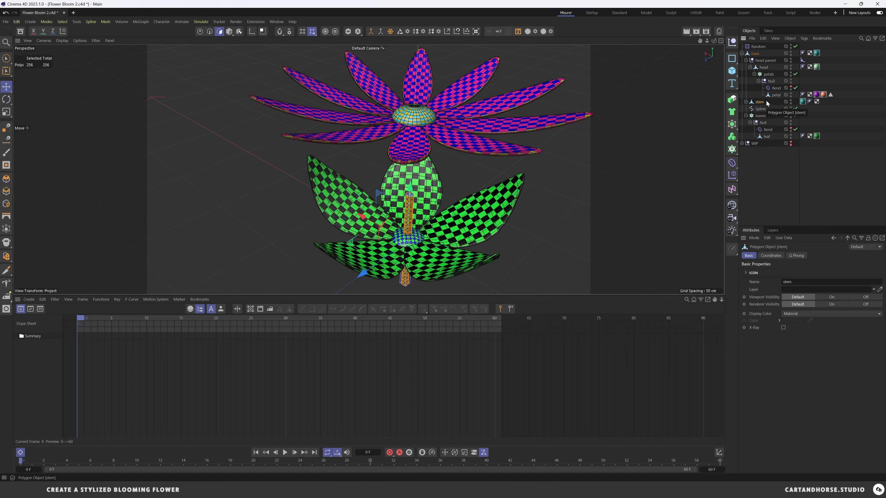
Rename the Bend deformer above the leaf object as "Bend - leaf"
left_click(779, 139)
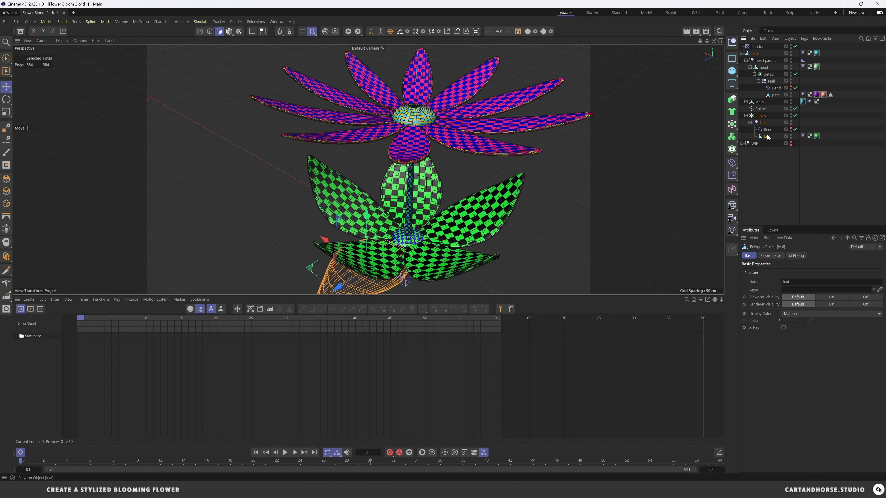
left_click(749, 122)
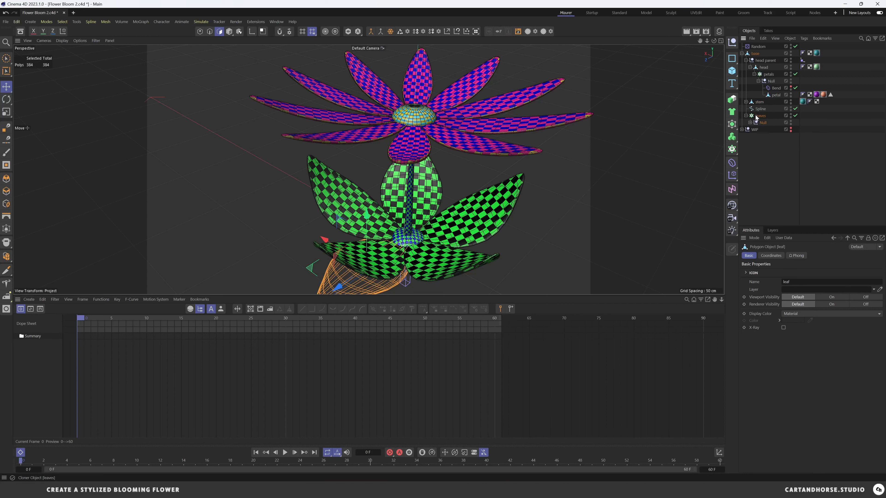
left_click(749, 122)
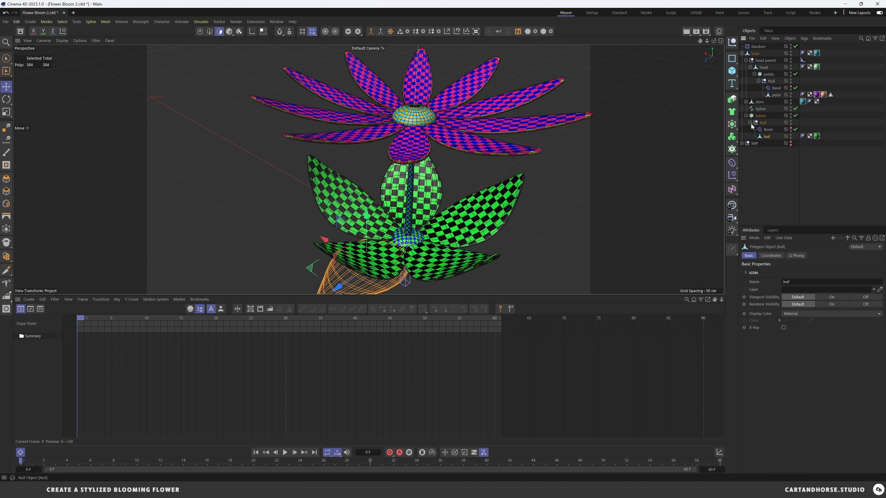
left_click(767, 130)
double_click(767, 130)
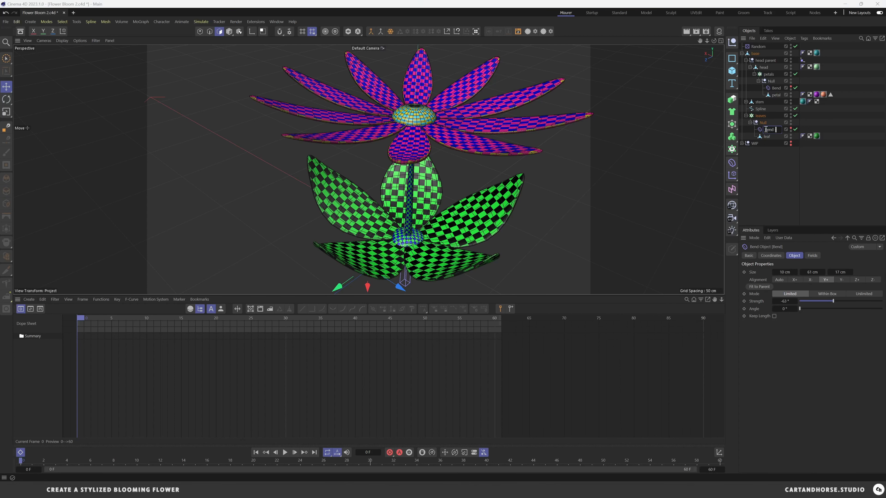
type("- leaf")
key("Return")
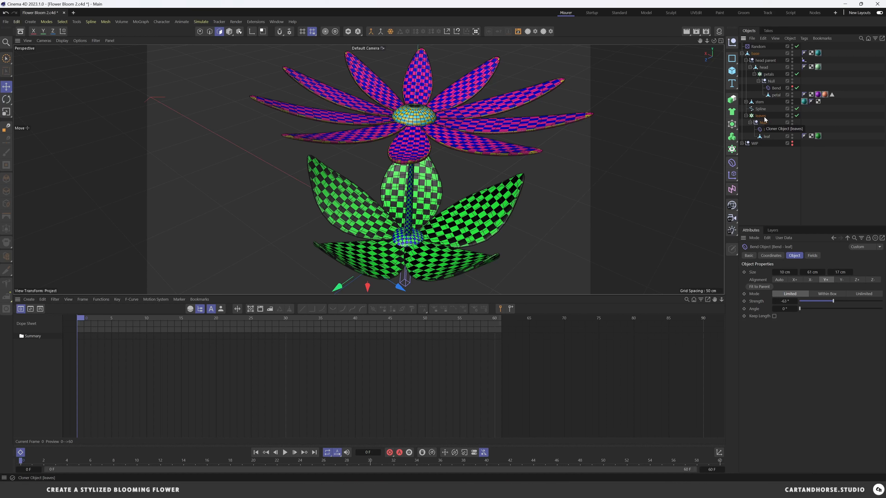
Add the leaves cloner to the dope sheet and undo the Bend deformer's rename
left_click_drag(39, 351, 39, 351)
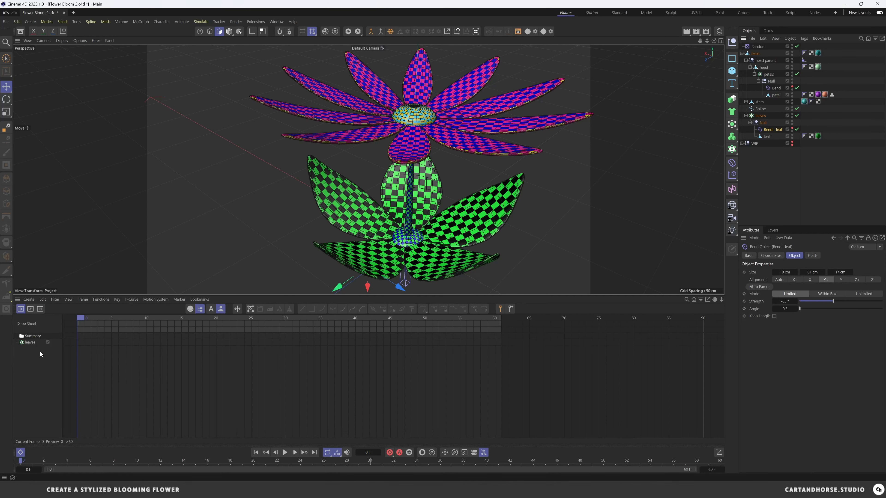
key("ctrl+z")
left_click(31, 343)
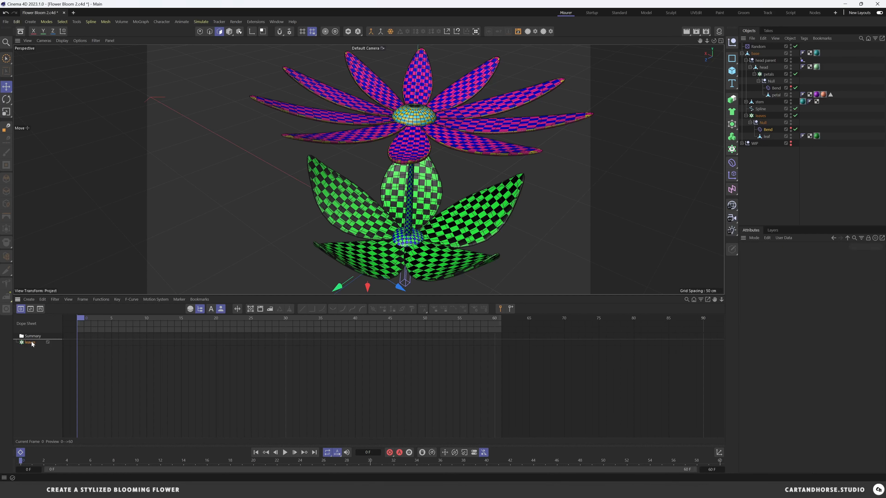
Set the leaves cloner's transform pitch rotation (R.P) to 45° and keyframe it at frame 0
left_click(759, 116)
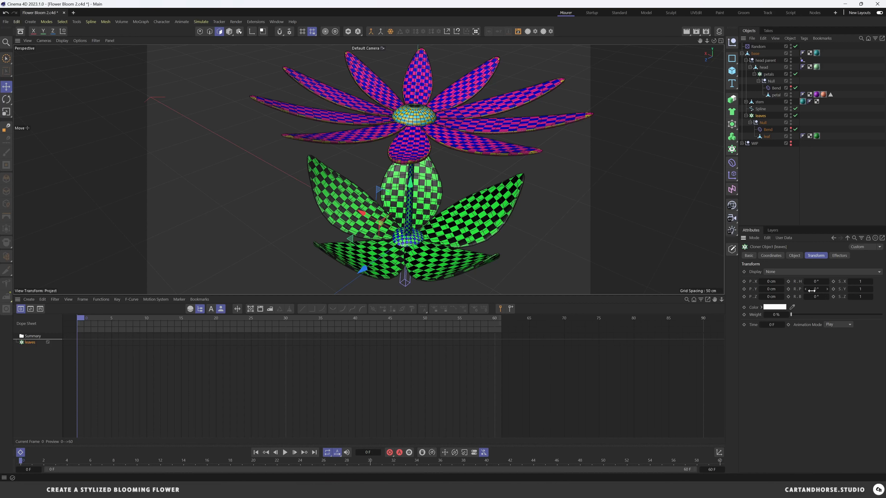
mouse_move(811, 290)
left_mouse_down()
mouse_move(837, 290)
mouse_move(811, 288)
left_mouse_up()
left_click_drag(415, 208, 415, 182, "alt")
right_click_drag(415, 182, 432, 182, "alt")
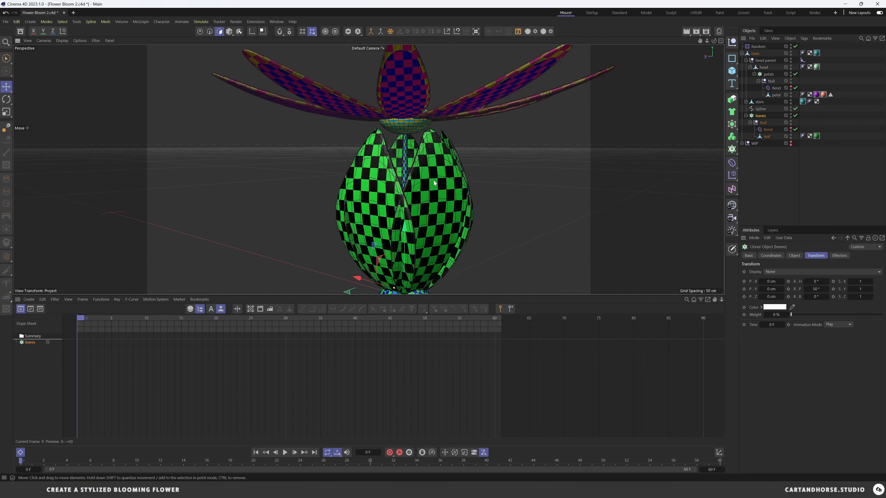
left_click_drag(432, 182, 422, 181, "alt")
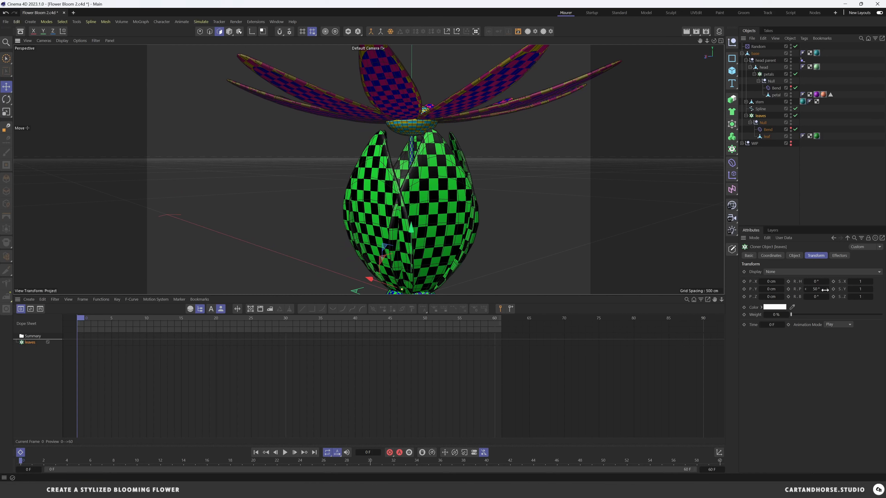
left_click(805, 288)
left_click(805, 289)
left_click(805, 289)
left_click(805, 289)
left_click(805, 289)
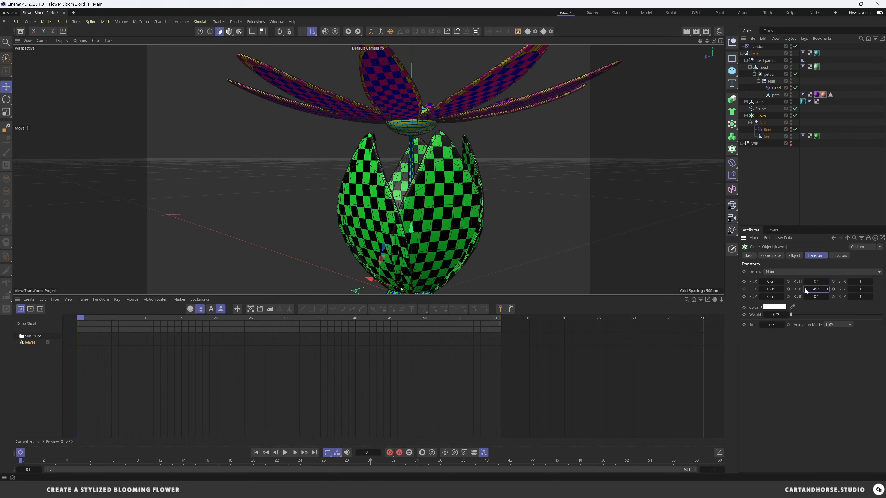
left_click_drag(411, 220, 380, 252, "alt")
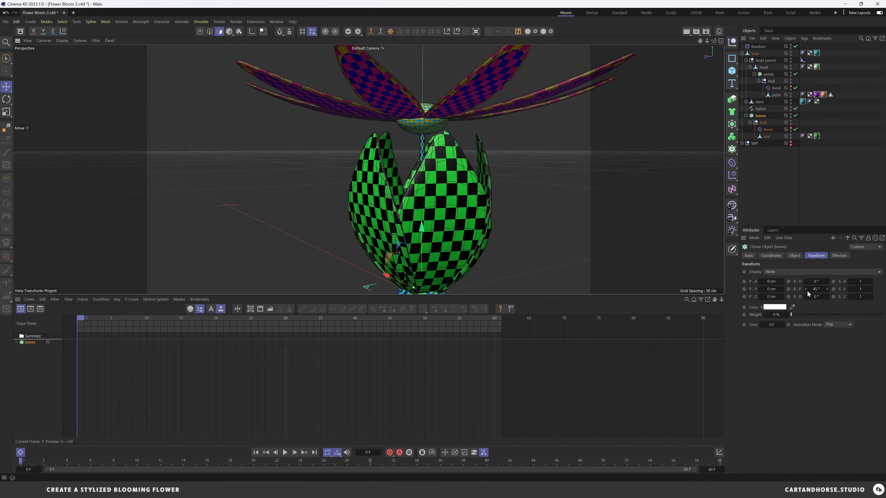
left_click(789, 289)
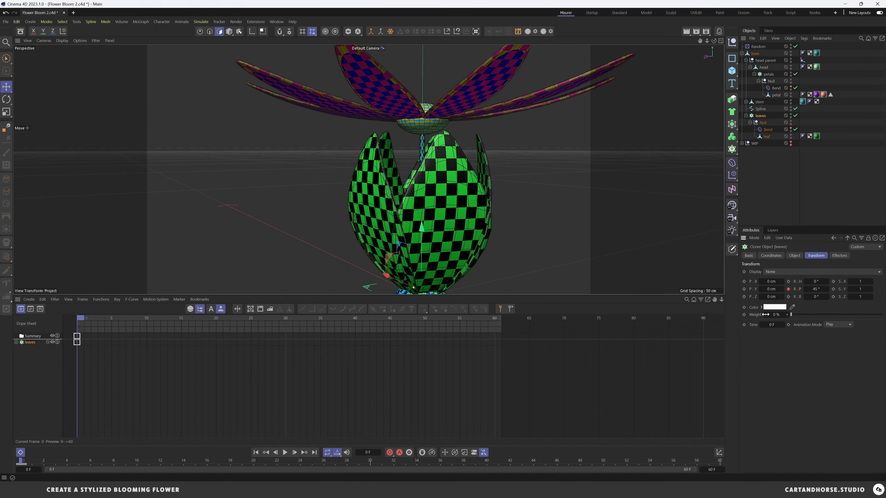
Rename the leaf's Bend deformer as "Bend - leaf" and keyframe its strength at -96° on frame 0
double_click(768, 130)
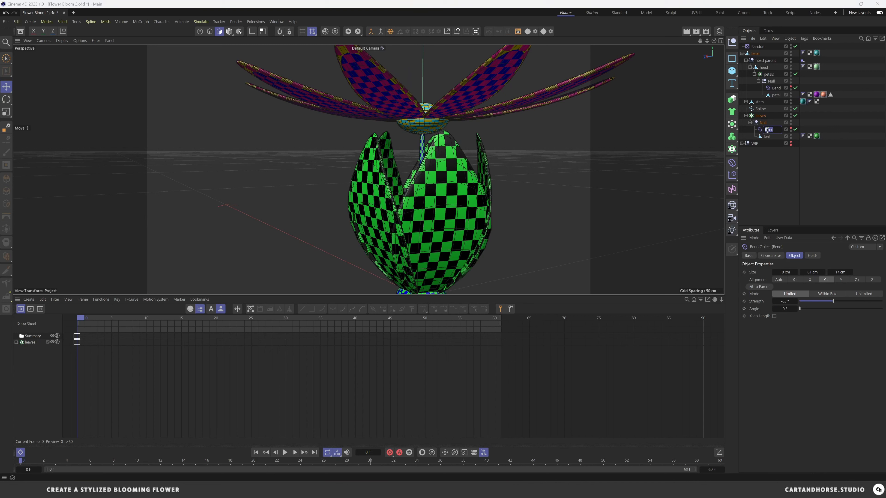
left_click(767, 130)
type("- leaf")
key("Return")
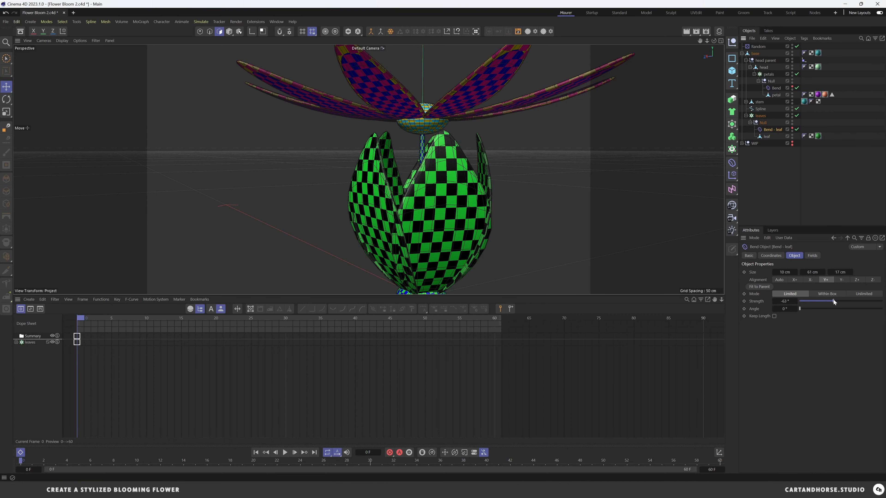
left_click_drag(833, 301, 829, 301)
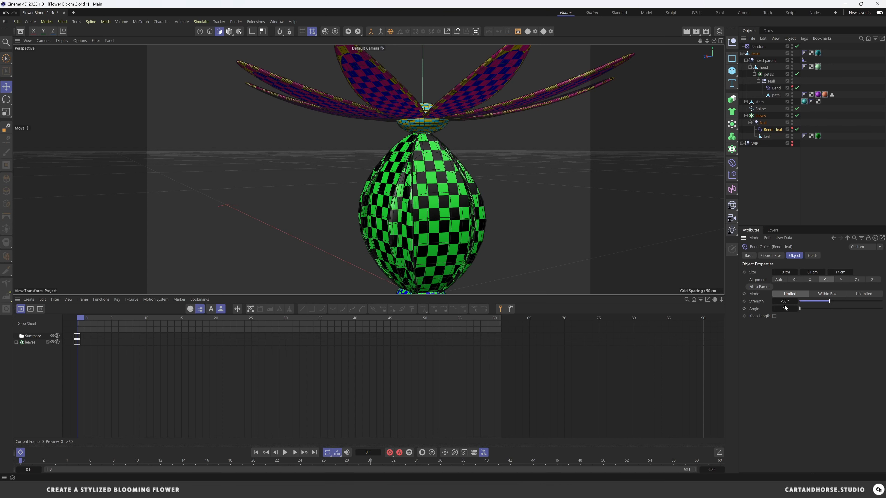
left_click(745, 301)
At frame 30, set the leaves cloner's pitch rotation (R.P) to -5° and keyframe it
left_click_drag(87, 318, 286, 329)
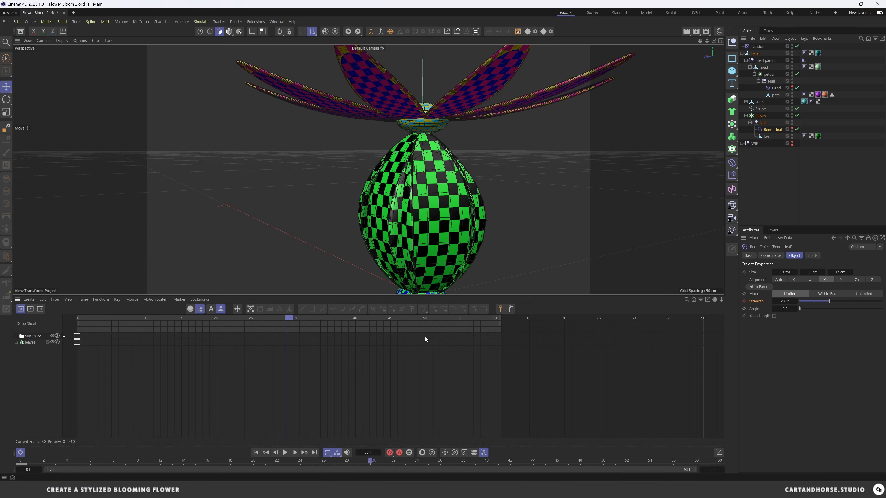
left_click(761, 116)
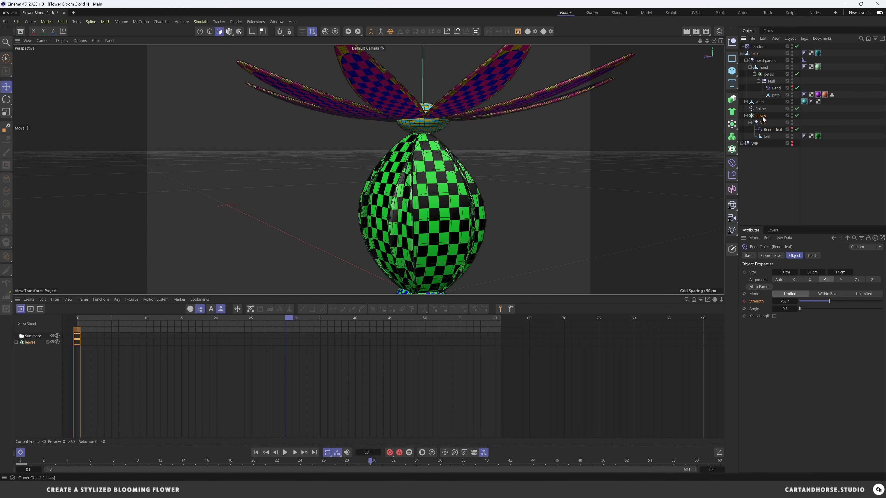
mouse_move(816, 289)
left_mouse_down()
mouse_move(826, 289)
mouse_move(815, 289)
left_mouse_up()
middle_click_drag(361, 268, 355, 170, "alt")
left_click_drag(355, 170, 307, 184, "alt")
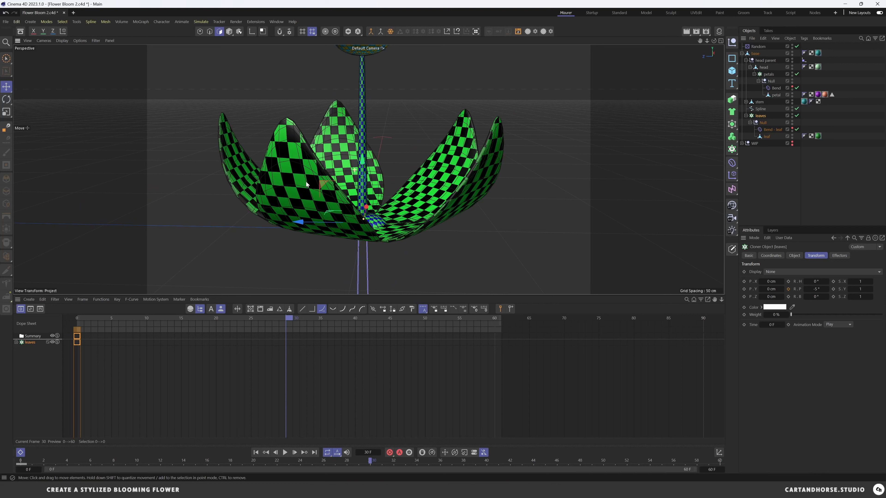
left_click(789, 289)
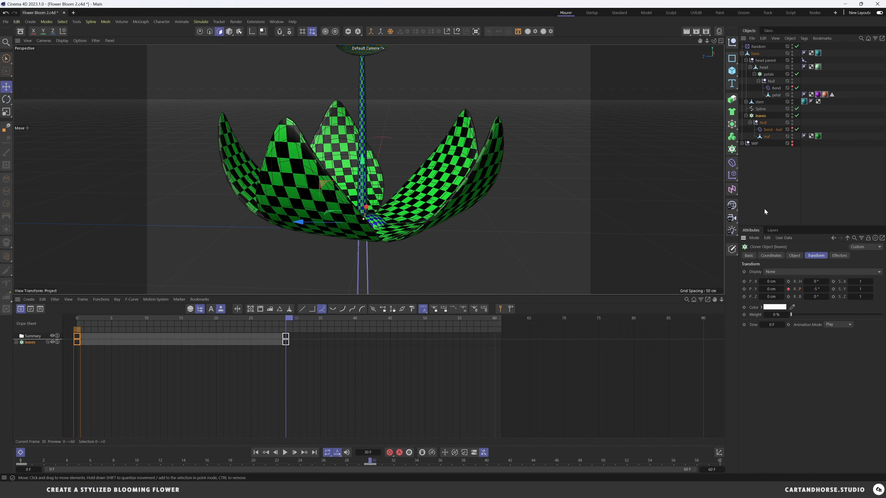
At frame 30, set the "Bend - leaf" deformer's strength to -51° and keyframe it
left_click(769, 130)
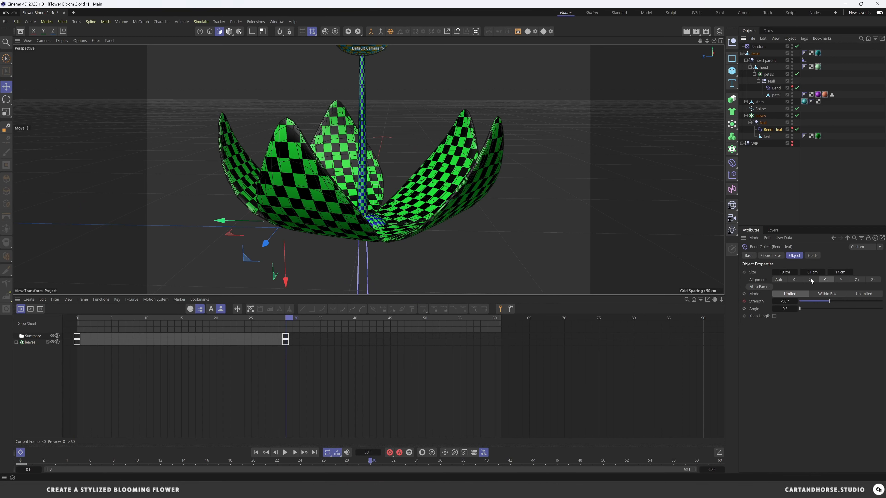
left_click_drag(834, 306, 835, 305)
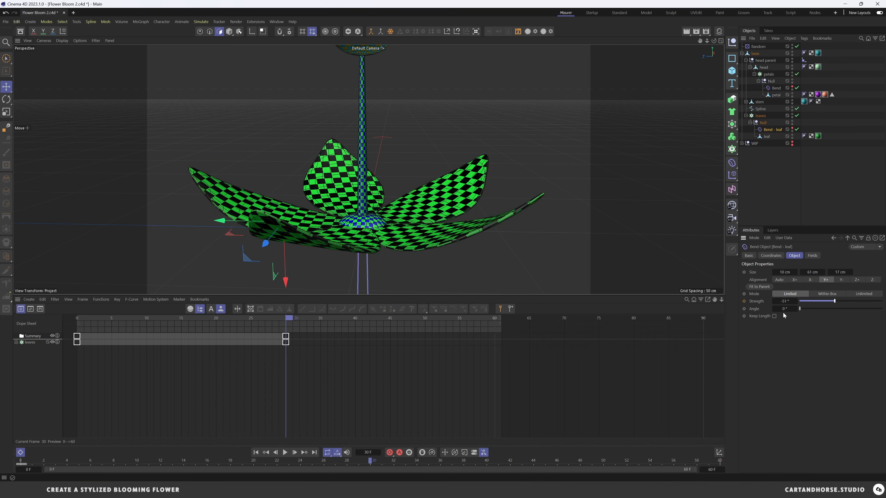
left_click(744, 301)
Scrub between frames 30 and 0 to examine the leaves' open and closed shapes from several angles
left_click_drag(288, 321, 84, 318)
mouse_move(364, 118)
left_mouse_down("alt")
mouse_move(393, 105)
mouse_move(362, 135)
left_mouse_up("alt")
right_click_drag(363, 134, 394, 137, "alt")
left_click_drag(394, 138, 387, 139, "alt")
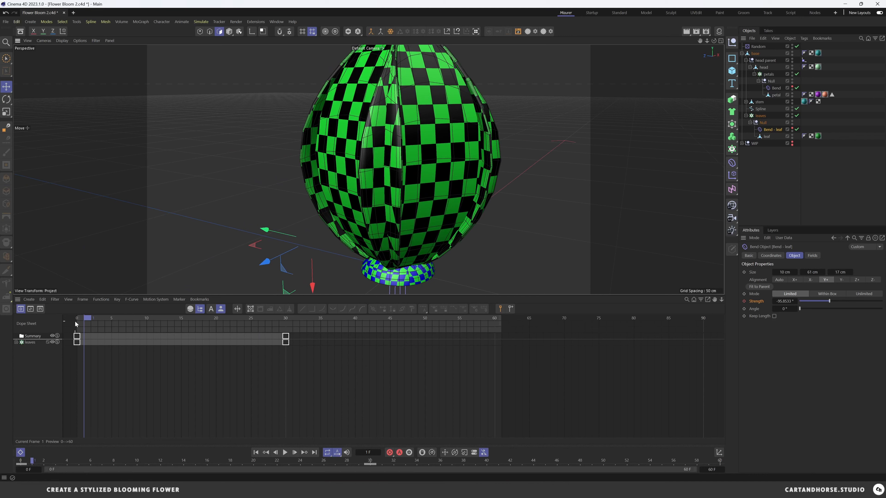
left_click_drag(81, 323, 286, 327)
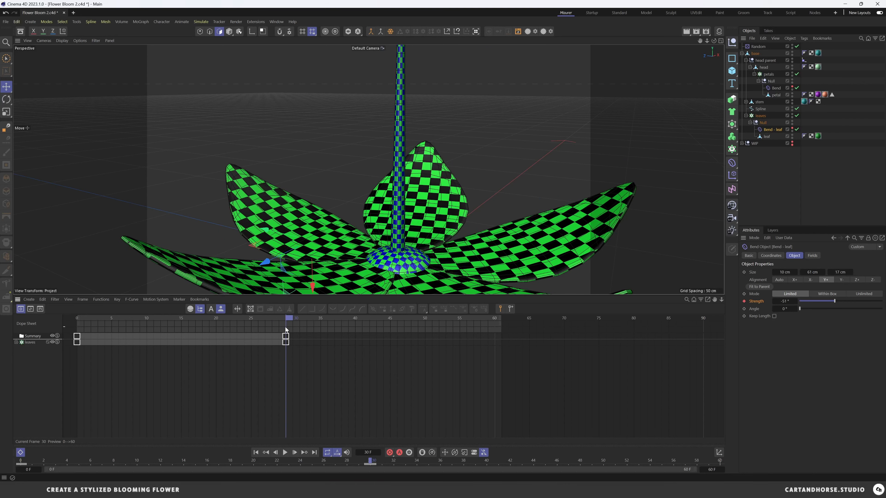
middle_click_drag(322, 206, 321, 173, "alt")
left_click_drag(398, 211, 384, 227, "alt")
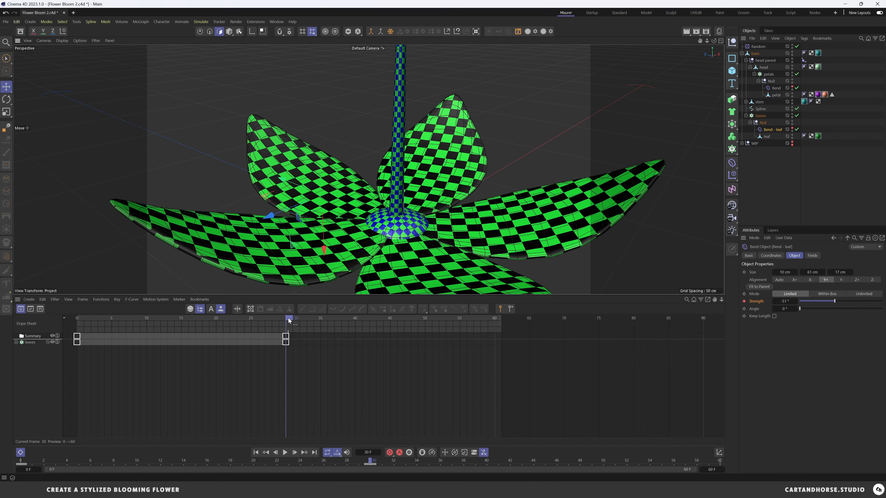
left_click_drag(289, 320, 81, 326)
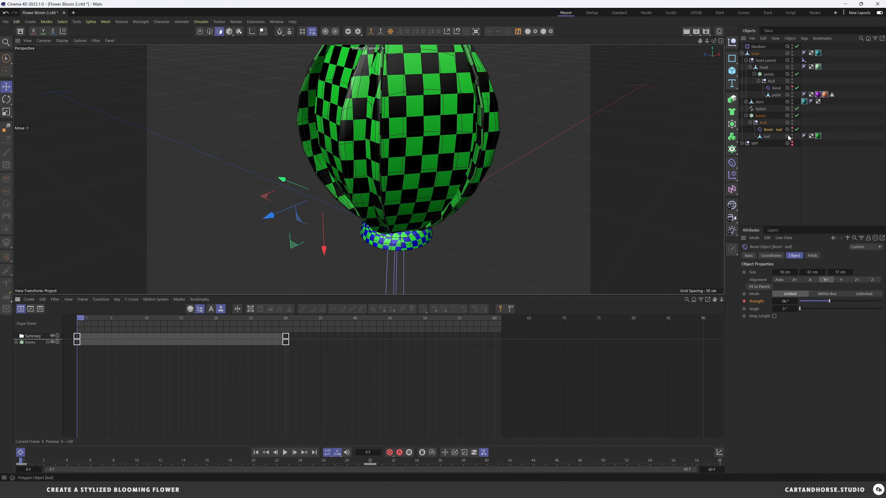
In point mode, select the points on both side edges at the widest part of the leaf mesh
left_click(770, 149)
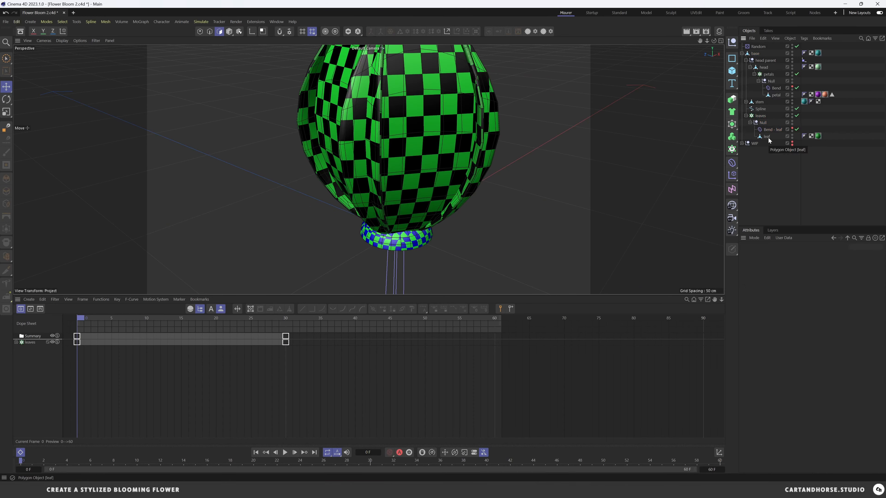
left_click(769, 139)
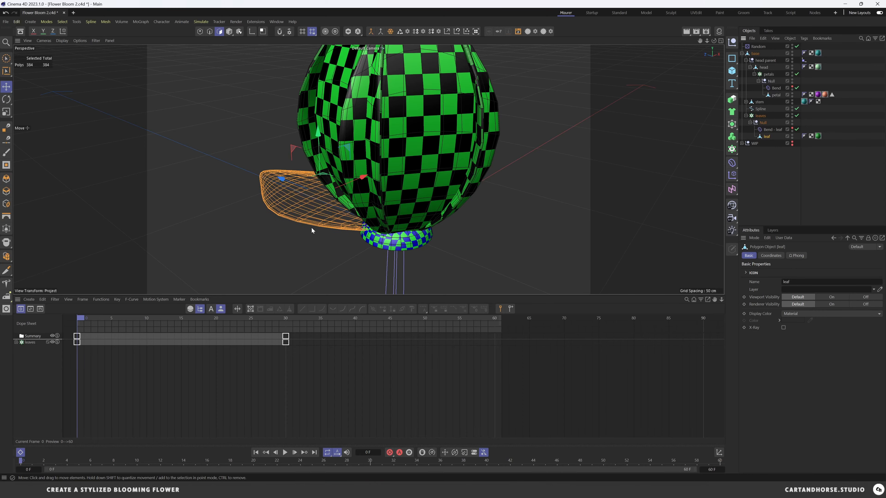
mouse_move(312, 228)
left_mouse_down("alt")
mouse_move(436, 216)
mouse_move(322, 227)
left_mouse_up("alt")
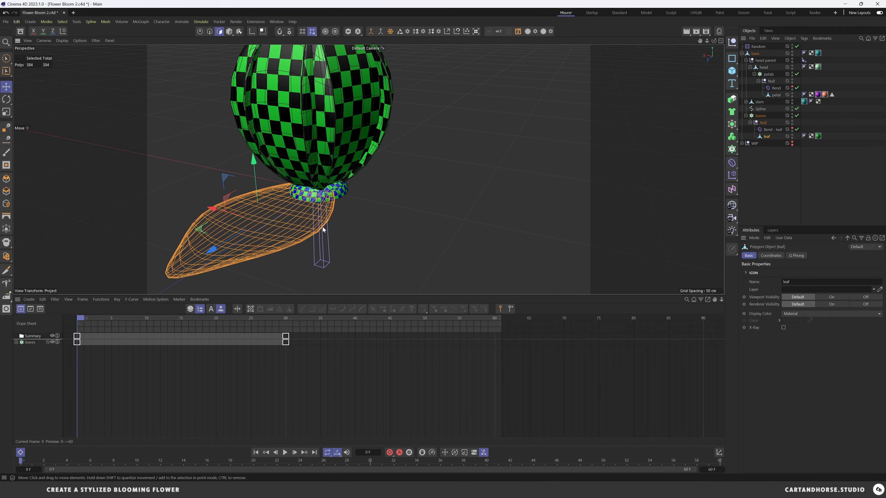
left_click_drag(256, 227, 319, 197, "alt")
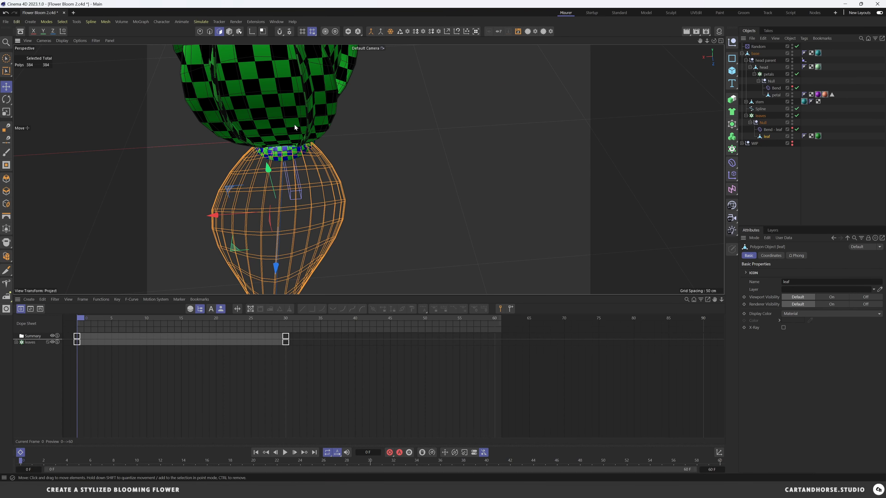
key("0")
left_click(199, 32)
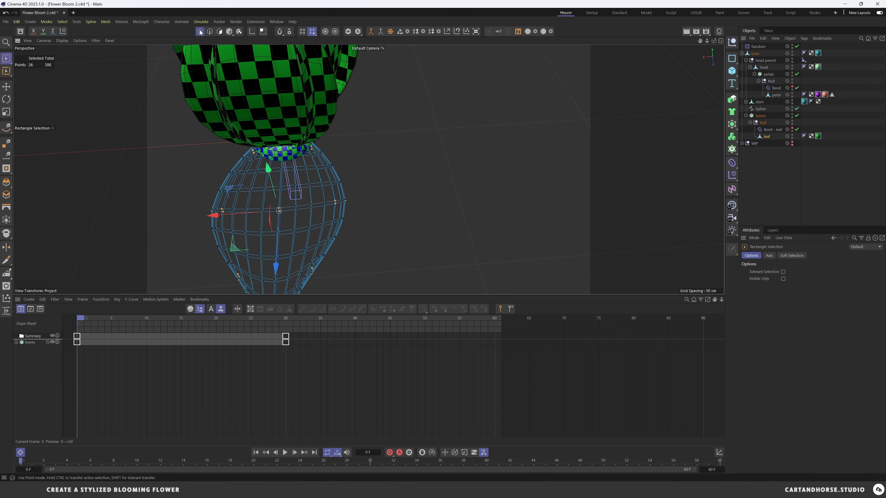
left_click_drag(315, 219, 356, 256, "alt")
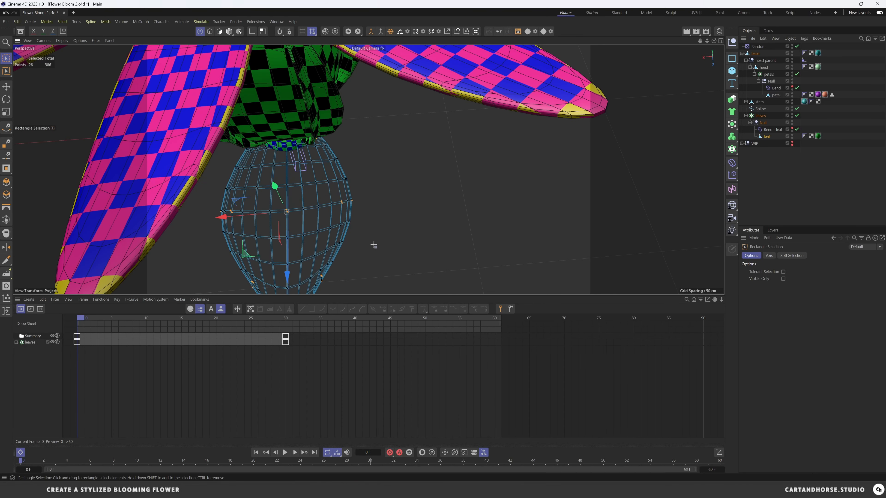
left_click_drag(369, 191, 346, 209)
left_click_drag(215, 205, 229, 217)
left_click_drag(283, 228, 256, 194, "alt")
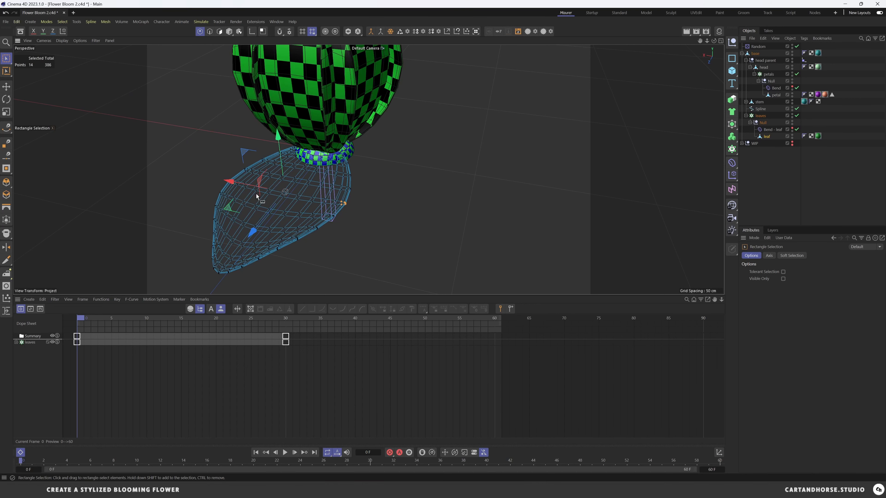
Enable soft selection for the leaf's points with a 37 cm radius
left_click(794, 255)
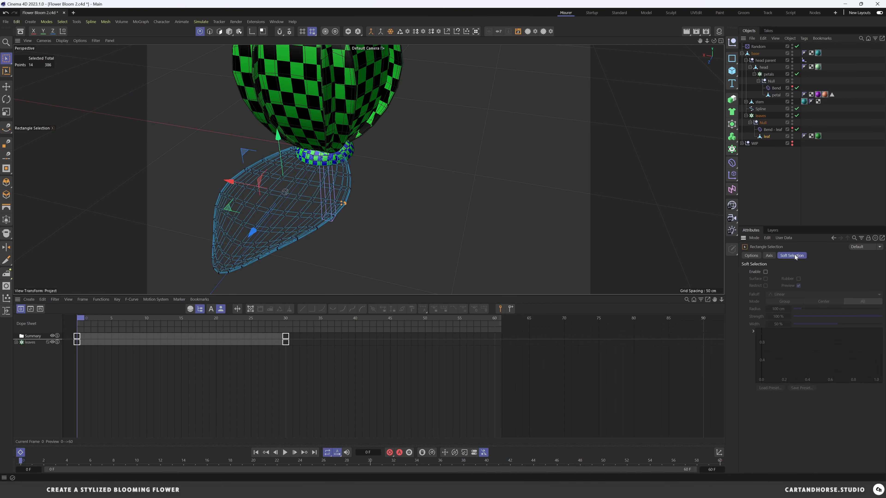
left_click(765, 271)
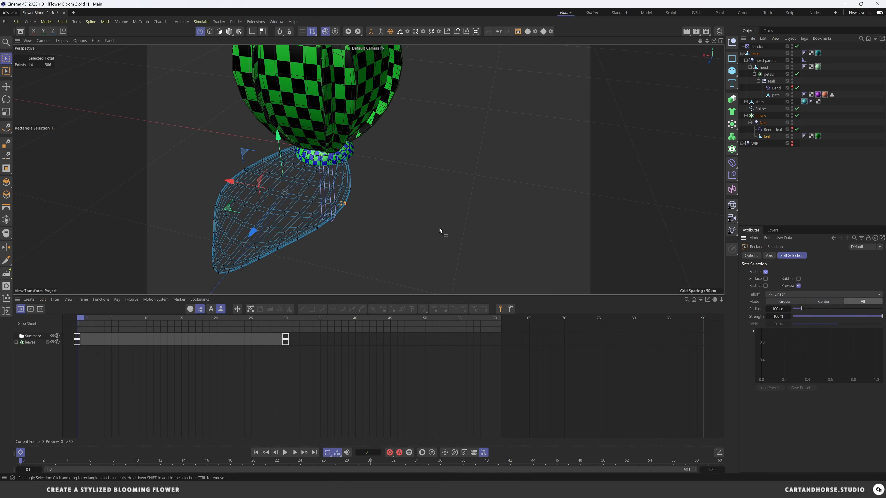
left_click_drag(801, 310, 796, 310)
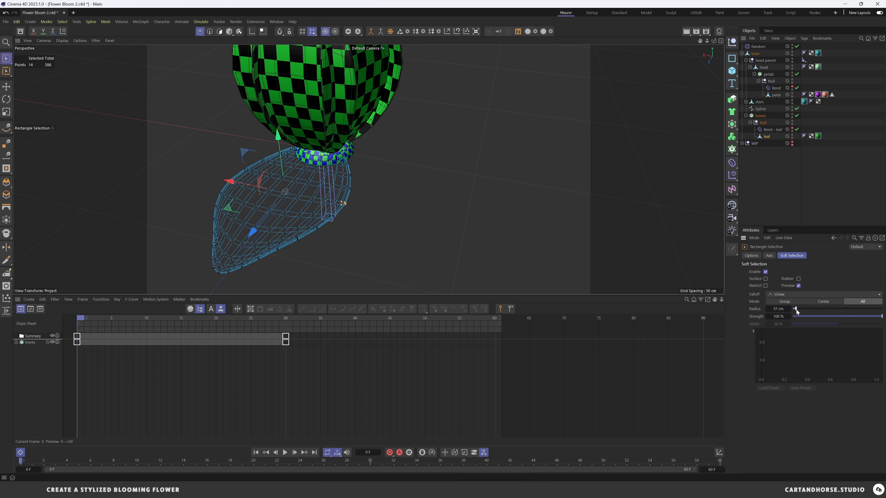
Try narrowing the leaf by scaling its side points along X, first as is and again with a 75 cm soft selection radius
left_click(219, 32)
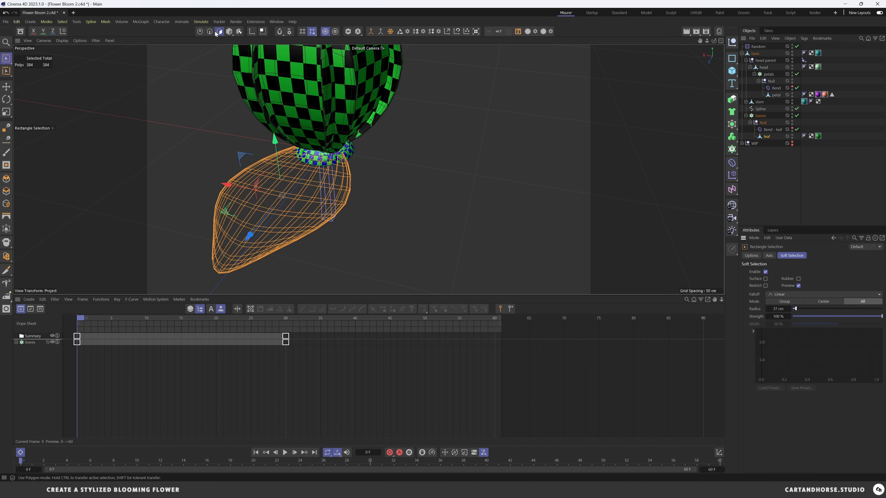
left_click(200, 32)
key("t")
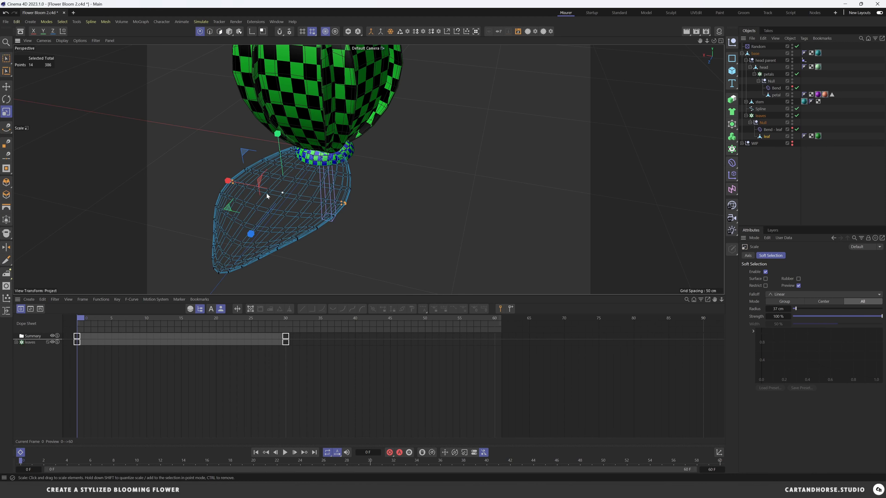
left_click_drag(225, 178, 259, 186)
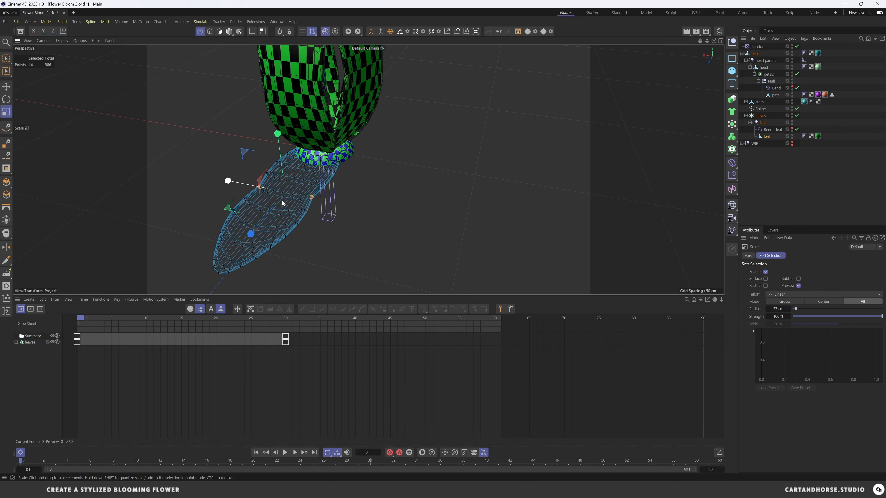
key("ctrl+z")
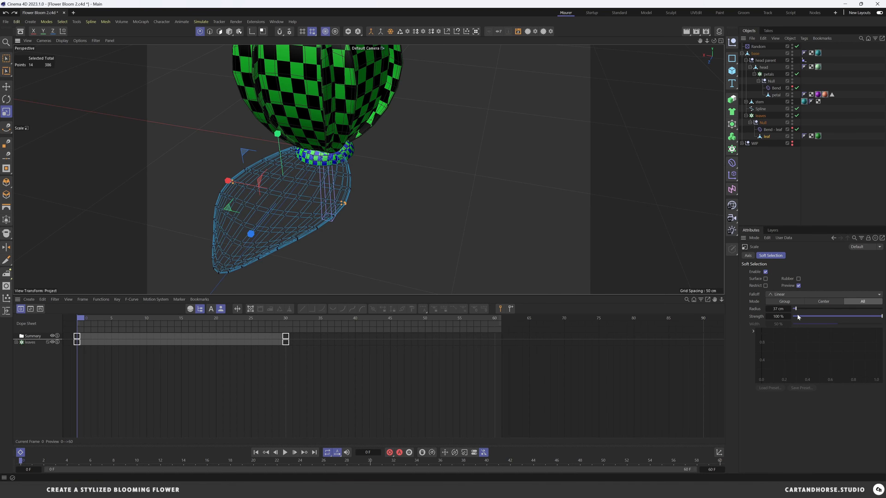
left_click(776, 307)
left_click_drag(227, 180, 277, 207)
key("ctrl+z")
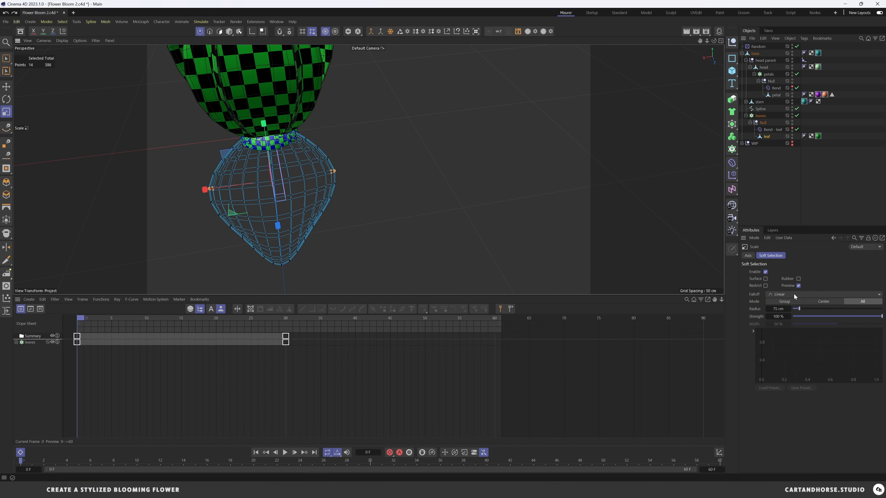
Set the soft selection radius to 100 cm and try scaling the leaf's side points to about 70% along X
left_click(783, 308)
type("100")
key("Return")
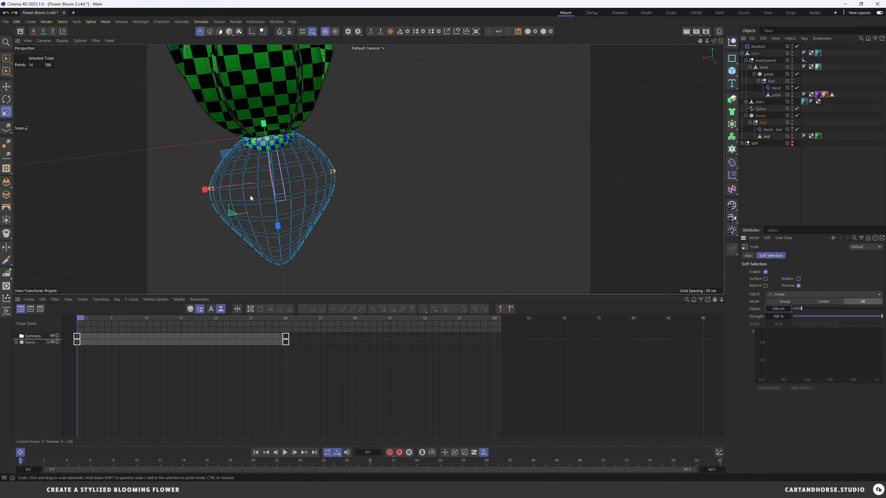
left_click_drag(201, 191, 223, 190)
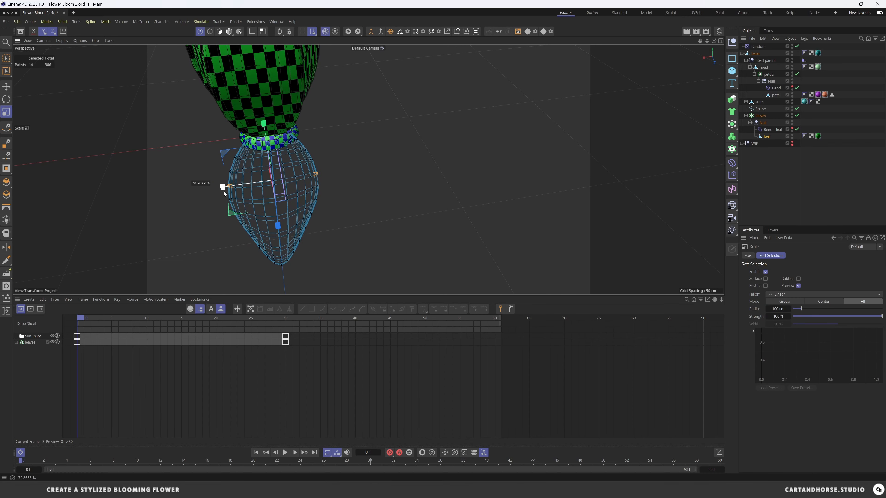
left_click_drag(293, 87, 293, 267, "alt")
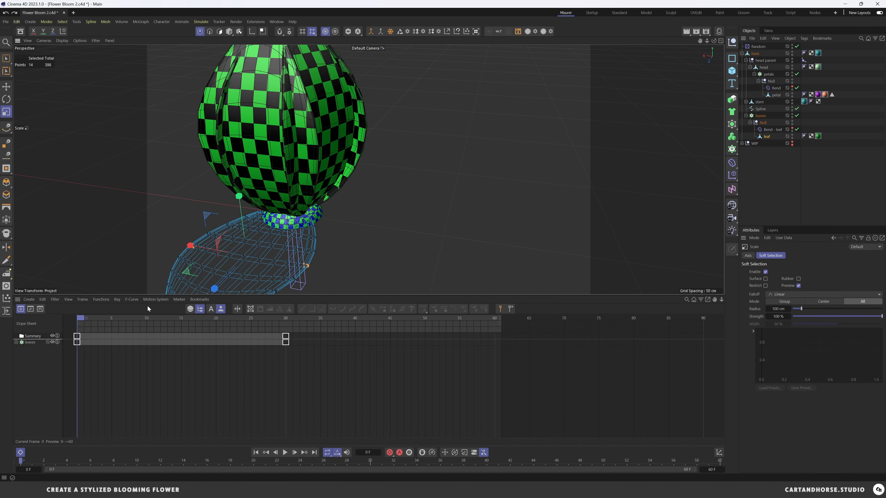
At frame 30, switch keyframe recording to point-level animation (PLA) only, turning off position, scale, rotation and parameter
left_click_drag(92, 317, 285, 324)
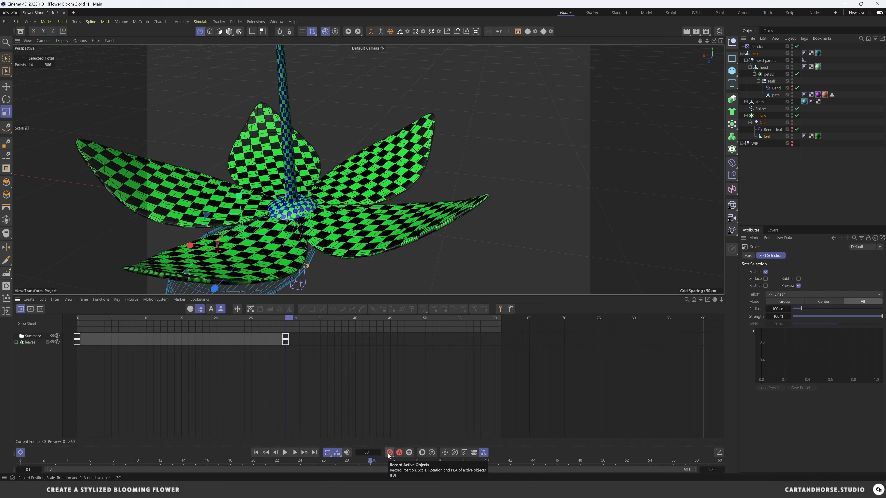
left_click(475, 452)
left_click(464, 453)
left_click(455, 453)
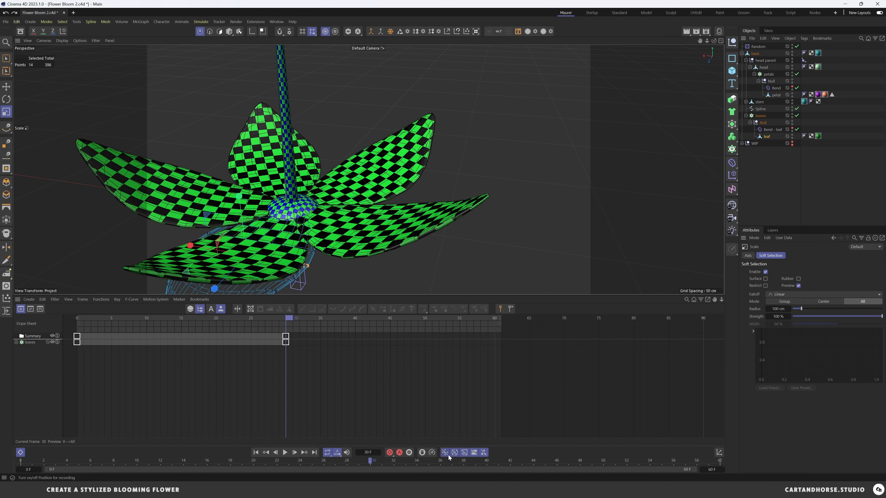
left_click(484, 453)
Record a point-level keyframe of the leaf's wide shape at frame 30 and add the leaf to the dope sheet
middle_click_drag(311, 280, 332, 227, "alt")
left_click_drag(332, 227, 315, 234, "alt")
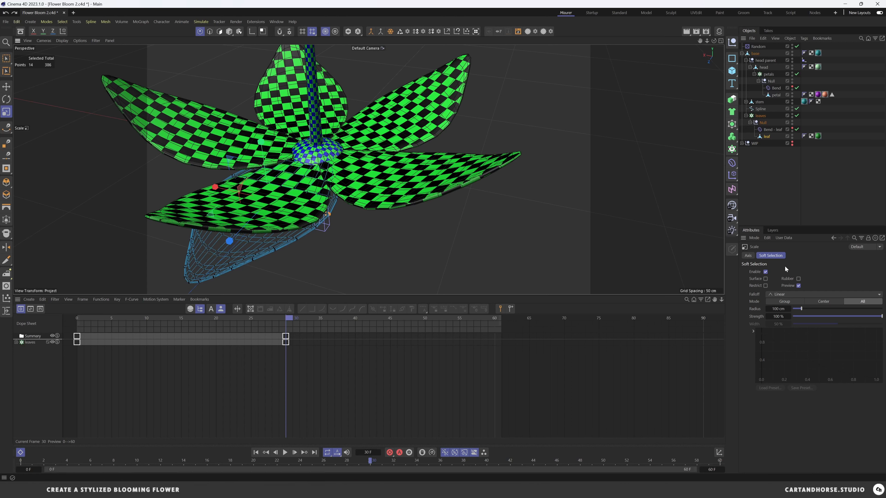
left_click_drag(348, 243, 262, 227, "alt")
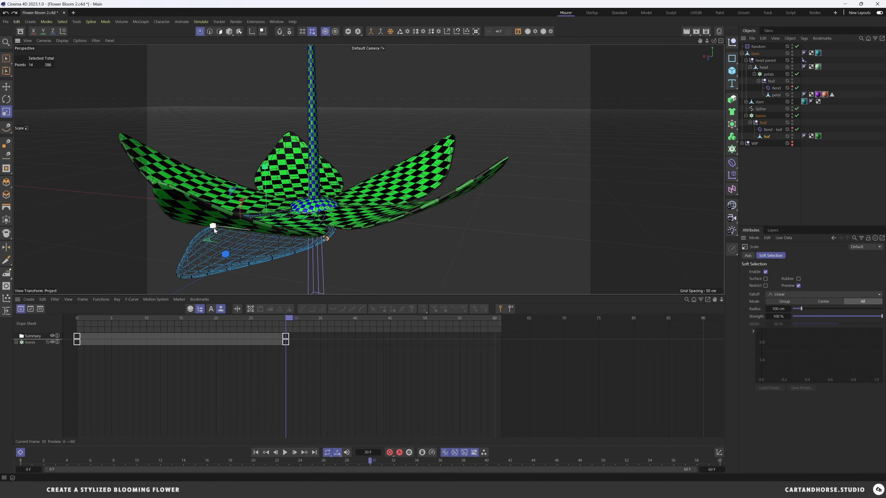
mouse_move(287, 317)
left_mouse_down()
mouse_move(254, 322)
mouse_move(286, 324)
left_mouse_up()
left_click(390, 453)
left_click_drag(767, 136, 32, 372)
At frame 0, narrow the leaf by scaling its side points inward along X and record a point-level keyframe
left_click_drag(289, 319, 78, 340)
left_click_drag(235, 220, 250, 217, "alt")
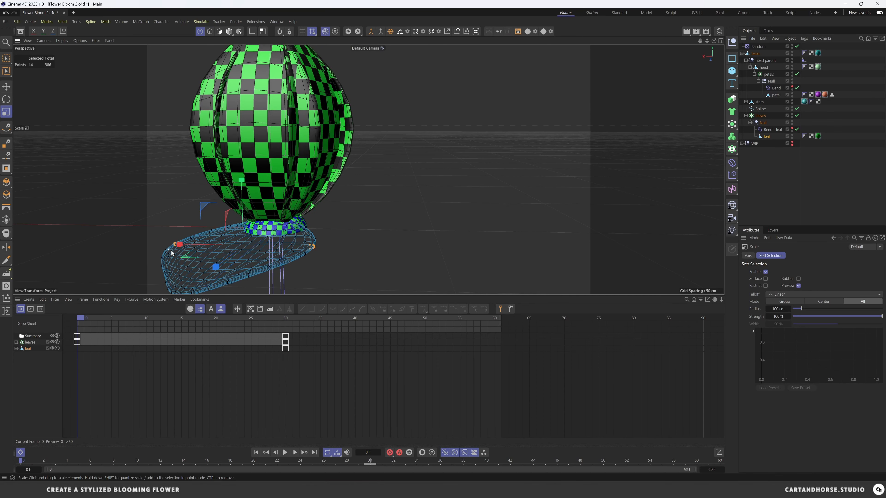
left_click_drag(172, 253, 239, 178)
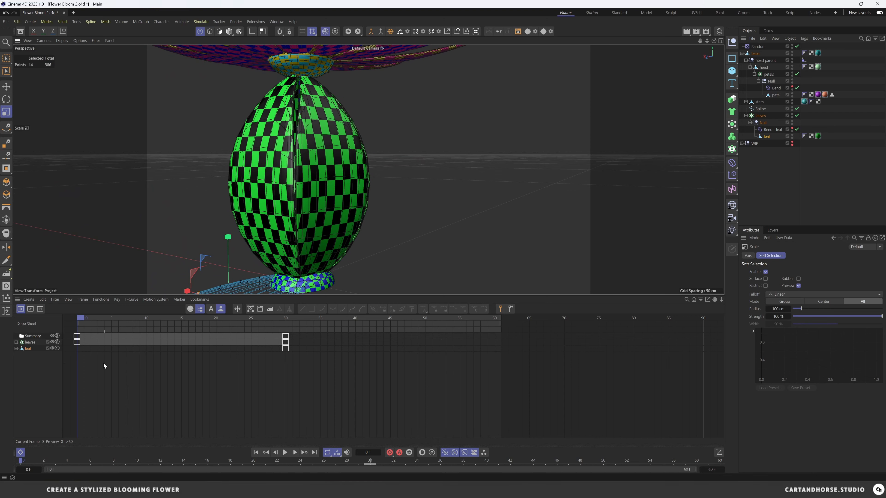
left_click(390, 453)
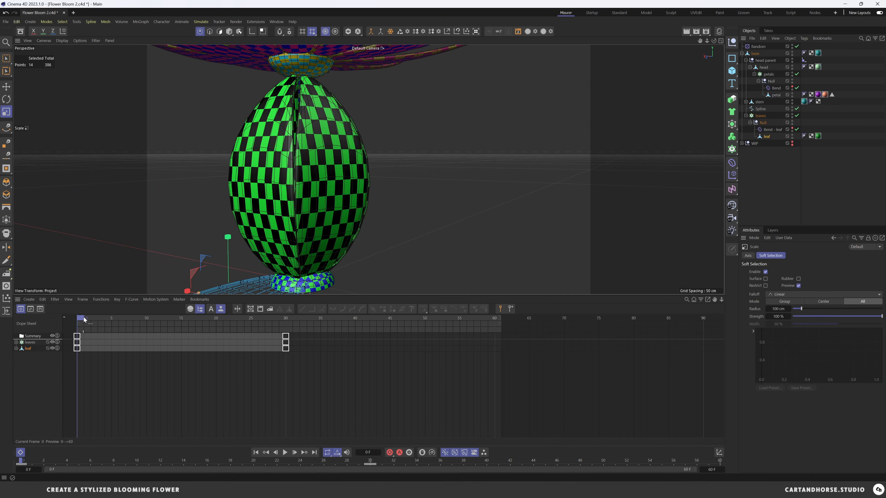
Play and scrub the animation to check the leaves widening as they open, and return to Model mode
left_click_drag(84, 317, 78, 341)
key("F8")
key("F8")
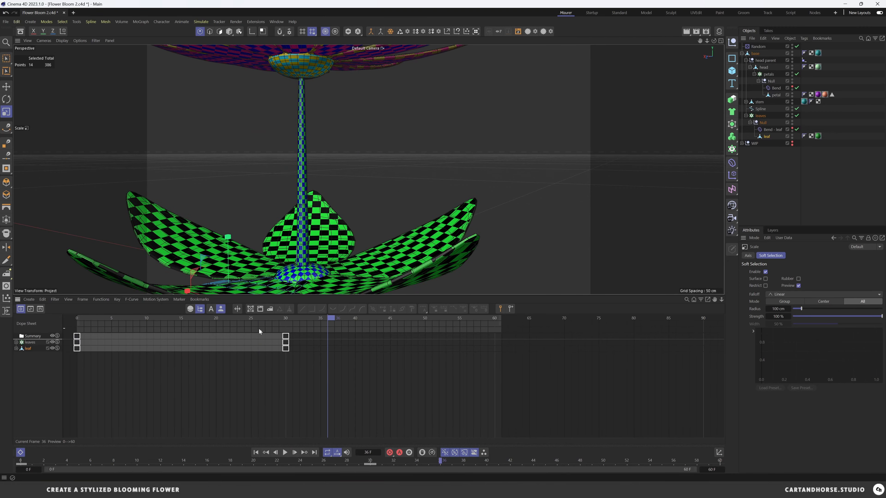
left_click_drag(299, 174, 245, 252, "alt")
middle_click_drag(245, 252, 301, 203, "alt")
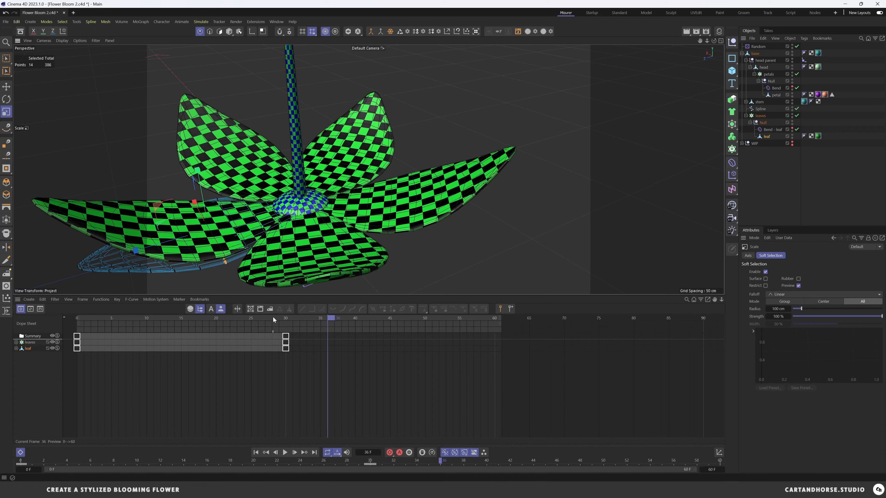
left_click_drag(273, 317, 148, 322)
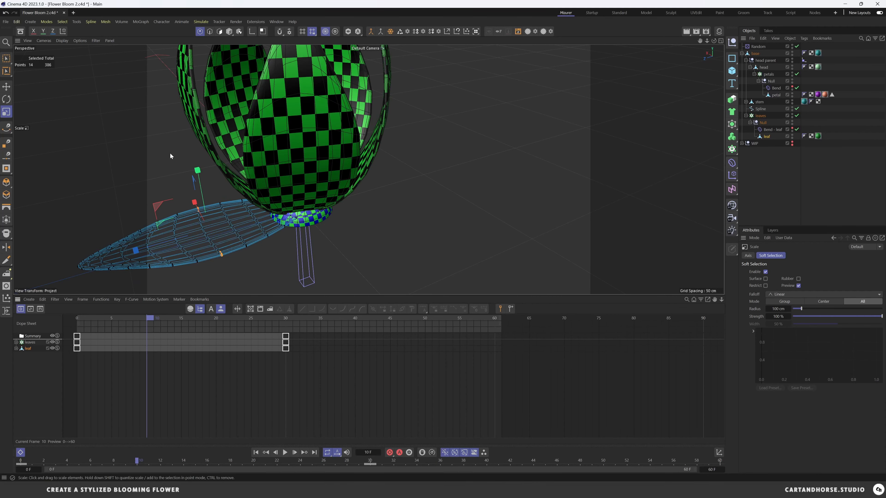
left_click(229, 31)
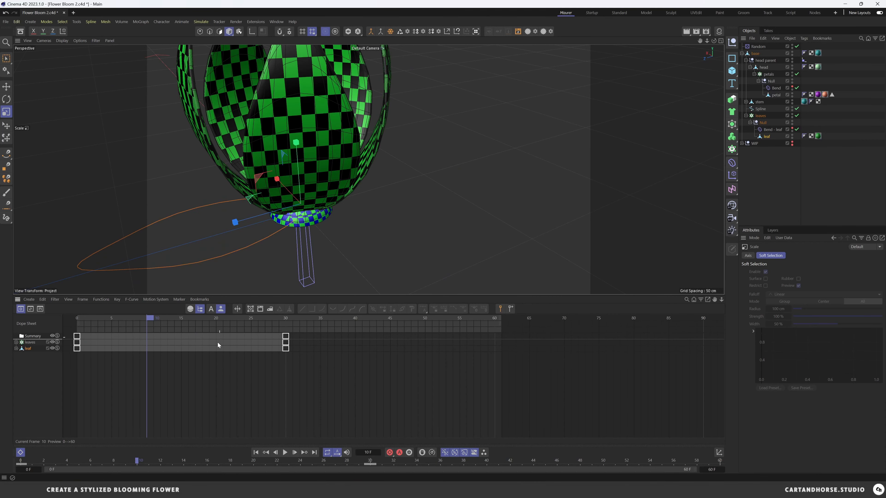
Play and scrub the leaf opening between frames 0 and 30 to examine how the leaves unfold and widen
left_click_drag(300, 164, 366, 175, "alt")
middle_click_drag(367, 176, 372, 169, "alt")
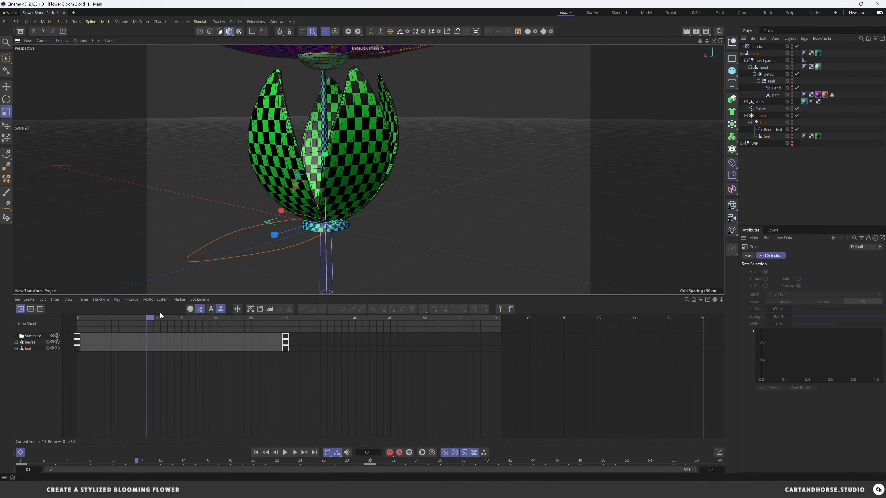
left_click_drag(138, 320, 67, 323)
key("F8")
key("F8")
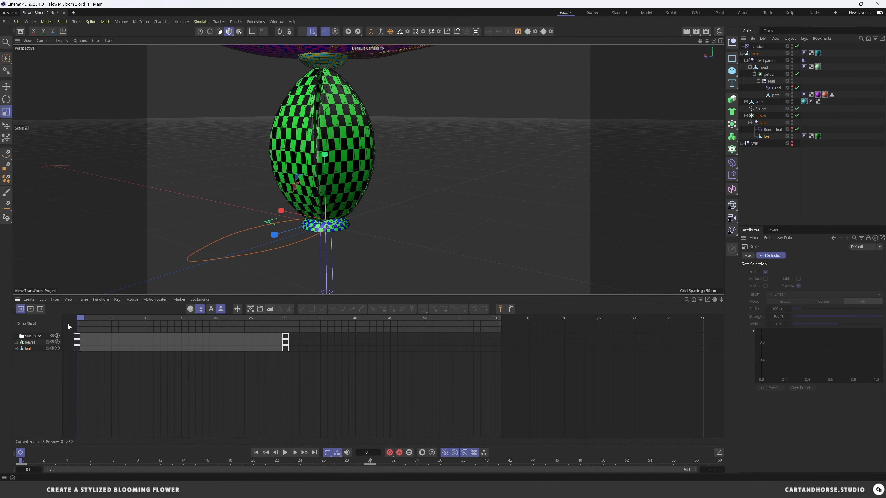
key("F8")
left_click_drag(289, 322, 67, 329)
key("F8")
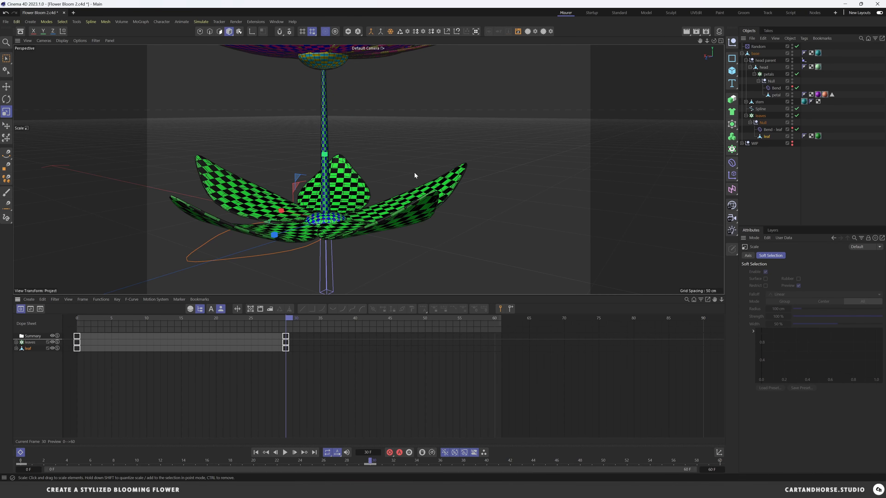
At frame 30, record a keyframe for the petals cloner's Transform pitch rotation (R.P) at 0°
key("e")
middle_click_drag(397, 159, 438, 199, "alt")
left_click_drag(438, 199, 359, 191, "alt")
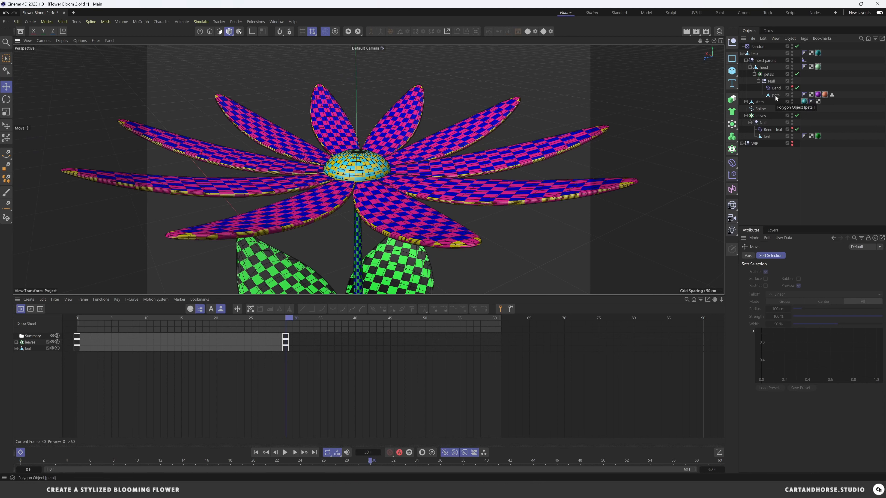
left_click(769, 74)
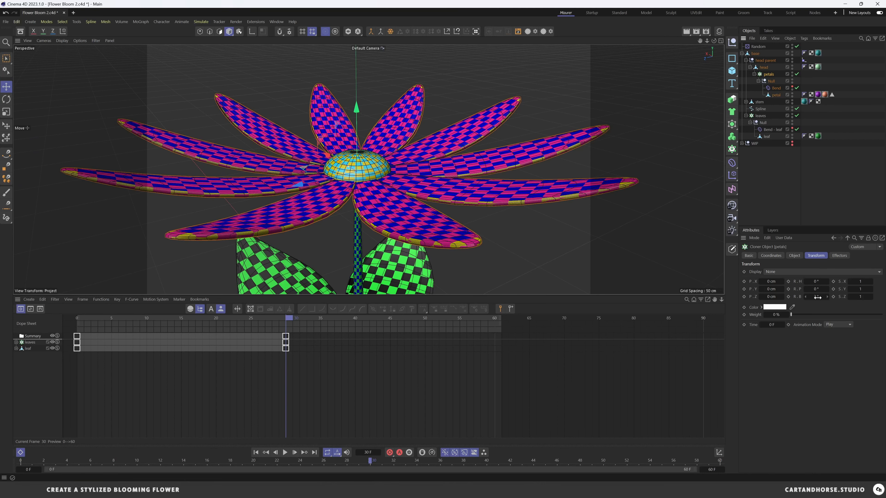
left_click_drag(818, 289, 826, 289)
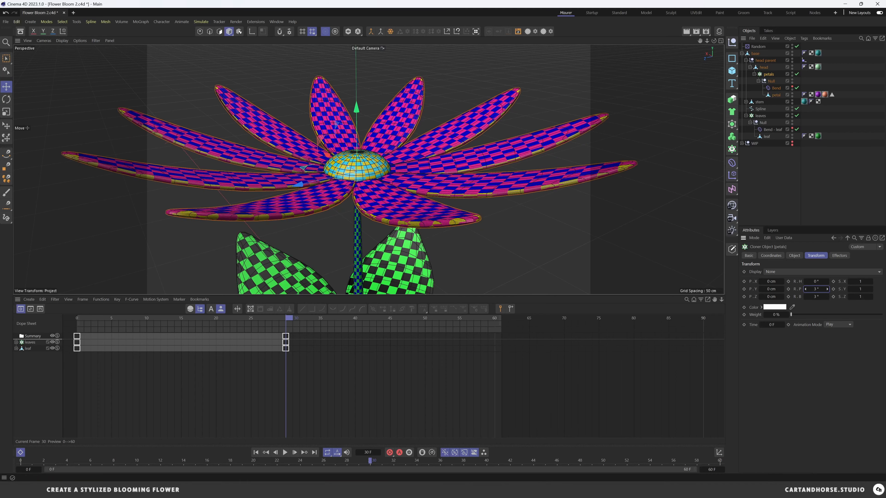
key("ctrl+z")
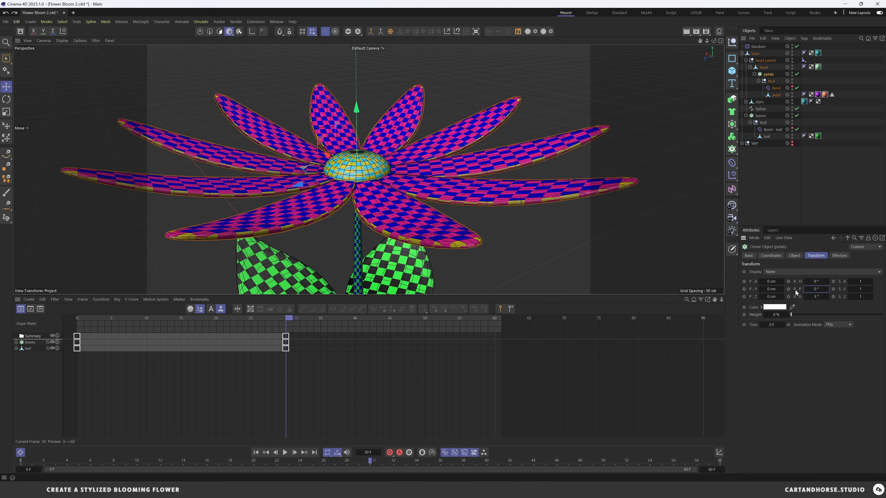
left_click(788, 290)
At frame 0, set the petals cloner's pitch rotation to 61° to raise the petals, and keyframe it
left_click_drag(278, 319, 78, 329)
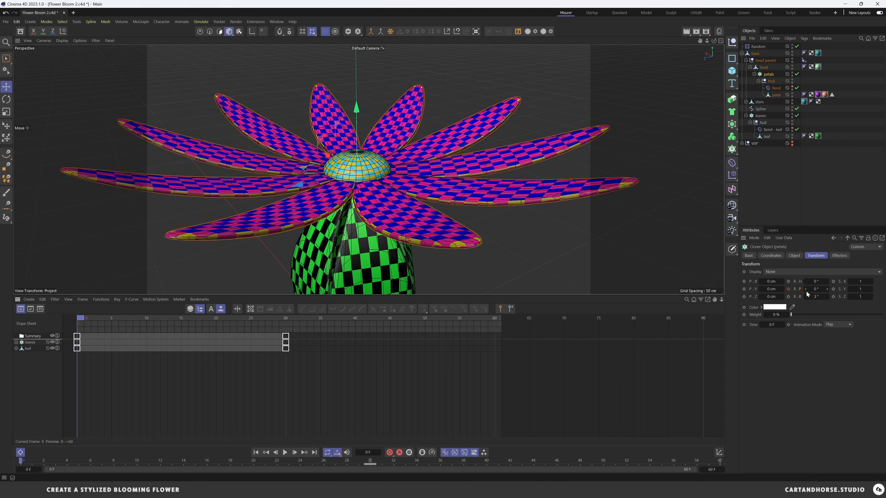
left_click_drag(806, 294, 833, 294)
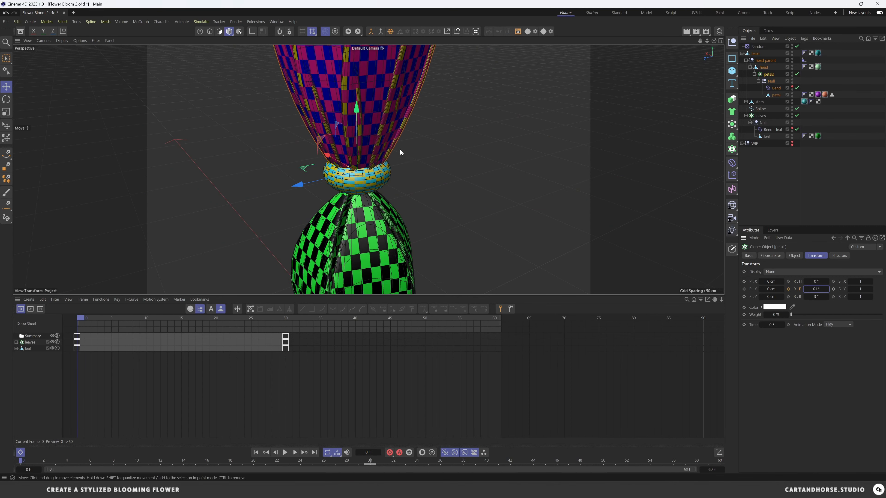
middle_click_drag(400, 152, 413, 246, "alt")
right_click_drag(413, 246, 387, 223, "alt")
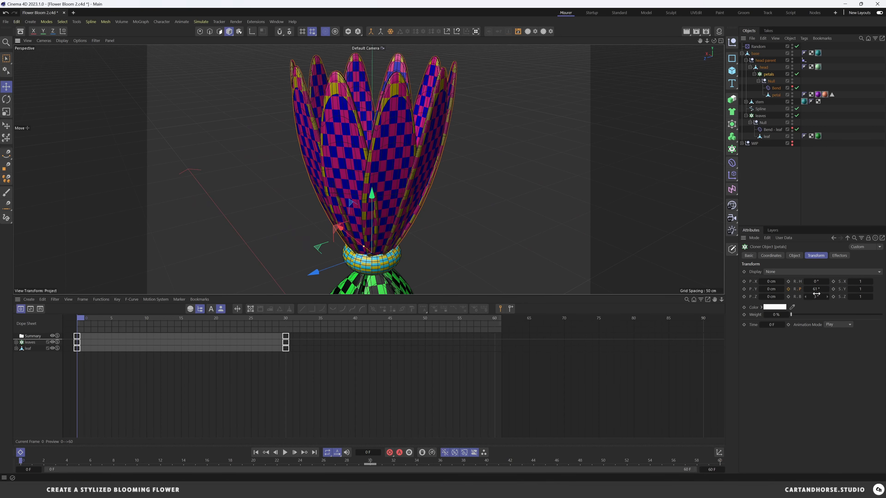
left_click(788, 289)
At frame 30, record a keyframe for the petal Bend deformer's strength at -24°
left_click_drag(87, 321, 289, 344)
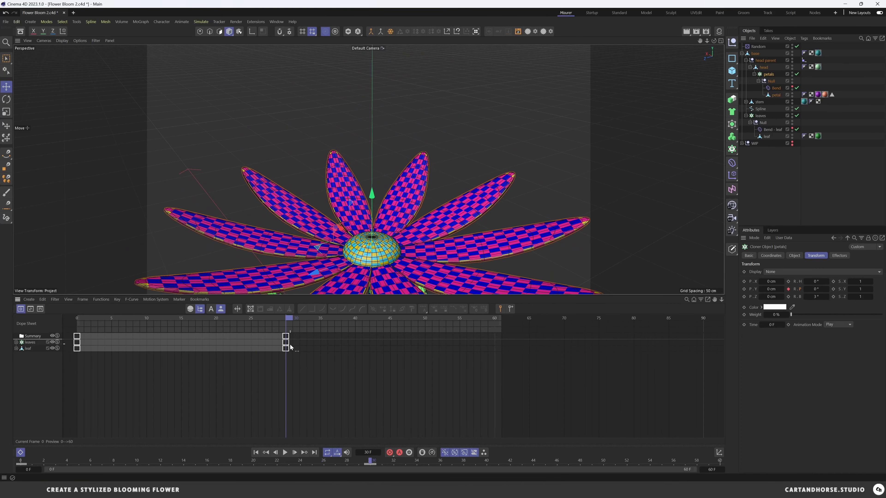
left_click(776, 89)
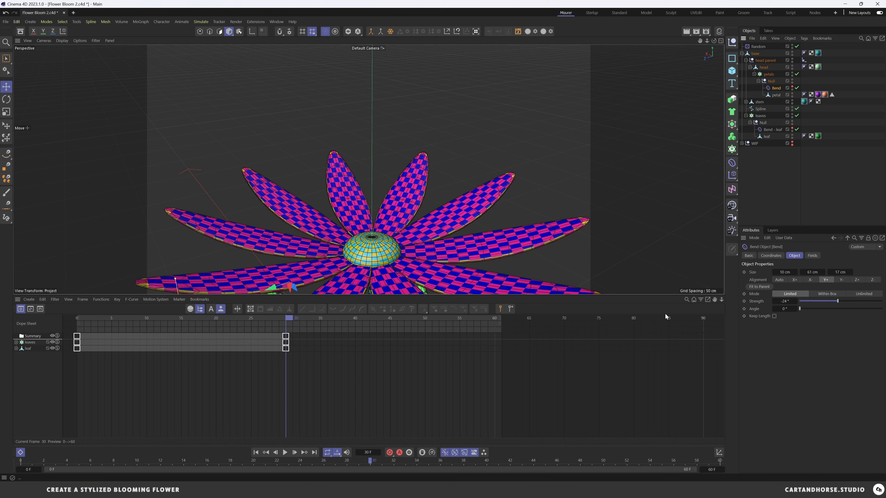
left_click(744, 301)
At frame 0, close the petal tips by setting the Bend strength to -58°, and keyframe it
left_click_drag(289, 319, 82, 325)
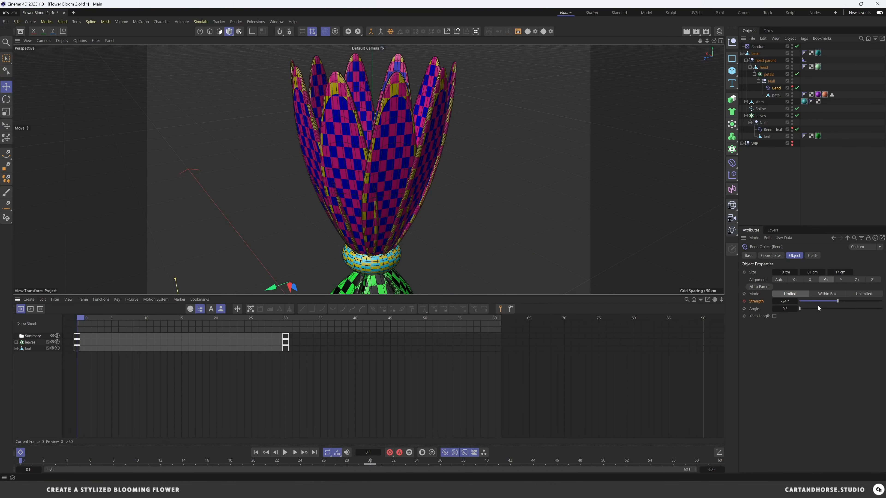
left_click_drag(837, 301, 834, 301)
middle_click_drag(384, 104, 393, 199, "alt")
right_click_drag(409, 178, 419, 163, "alt")
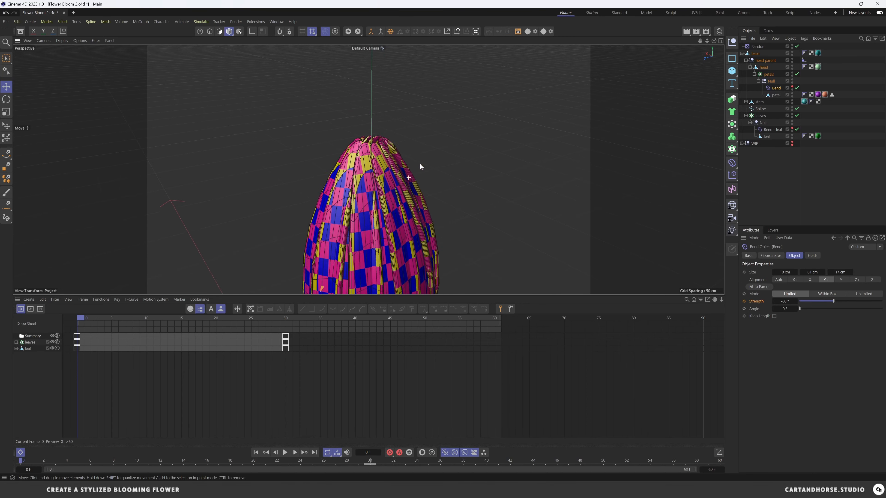
left_click_drag(390, 170, 413, 258, "alt")
left_click_drag(351, 208, 514, 239, "alt")
left_click(796, 301)
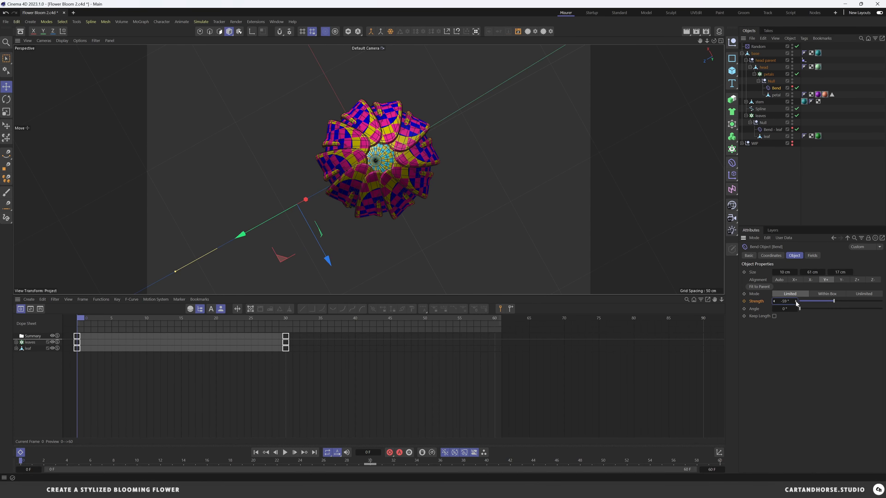
left_click(796, 301)
left_click_drag(423, 196, 416, 112, "alt")
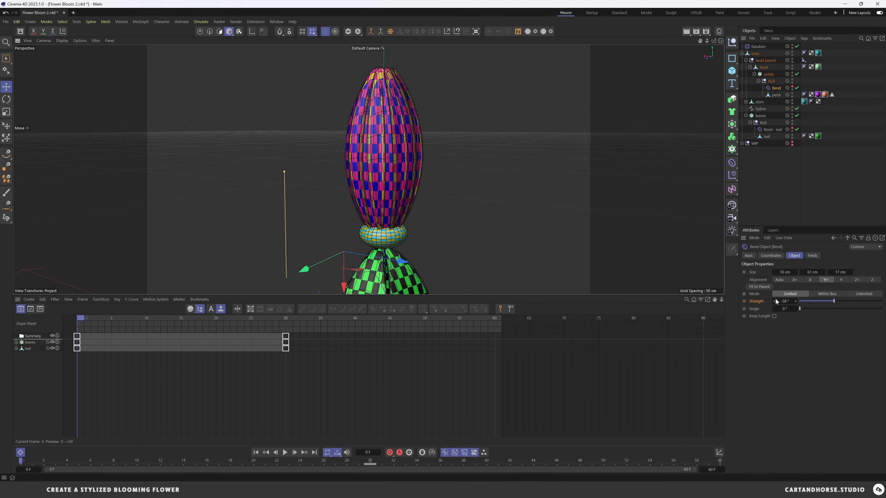
left_click(744, 302)
Select the petals cloner and examine the closed petals' size against the leaf bud from several angles
left_click_drag(386, 159, 394, 164, "alt")
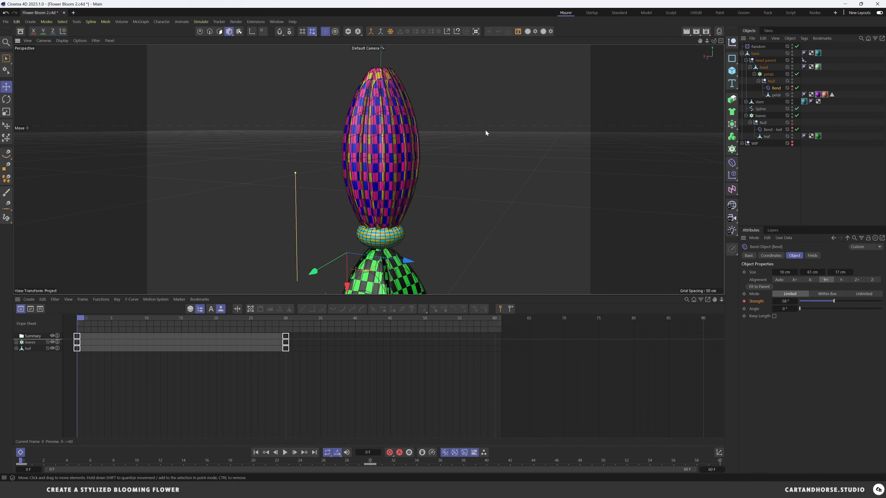
left_click(769, 74)
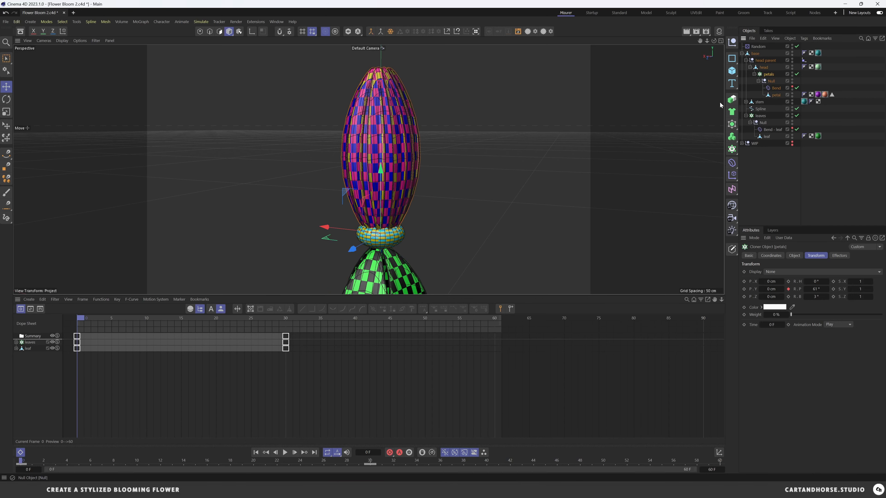
left_click_drag(404, 180, 356, 188, "alt")
right_click_drag(355, 187, 339, 192, "alt")
middle_click_drag(404, 216, 394, 181, "alt")
right_click_drag(394, 181, 410, 178, "alt")
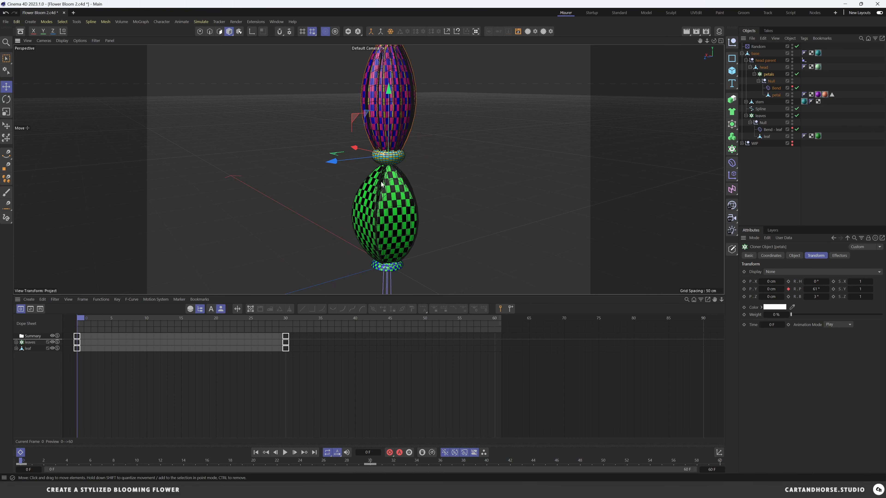
middle_click_drag(402, 99, 391, 169, "alt")
right_click_drag(390, 170, 409, 140, "alt")
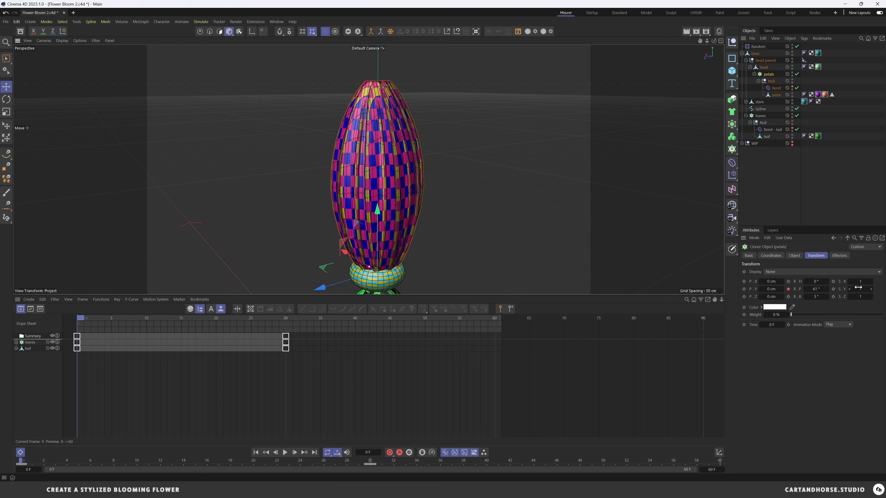
Try shrinking the closed petals through the cloner's Transform scale, first on X, then on Y and Z, and undo the trials
left_click_drag(864, 281, 855, 281)
key("ctrl+z")
mouse_move(401, 195)
right_mouse_down("alt")
mouse_move(413, 156)
mouse_move(401, 181)
right_mouse_up("alt")
middle_click_drag(401, 182, 421, 158, "alt")
left_click_drag(406, 137, 433, 161, "alt")
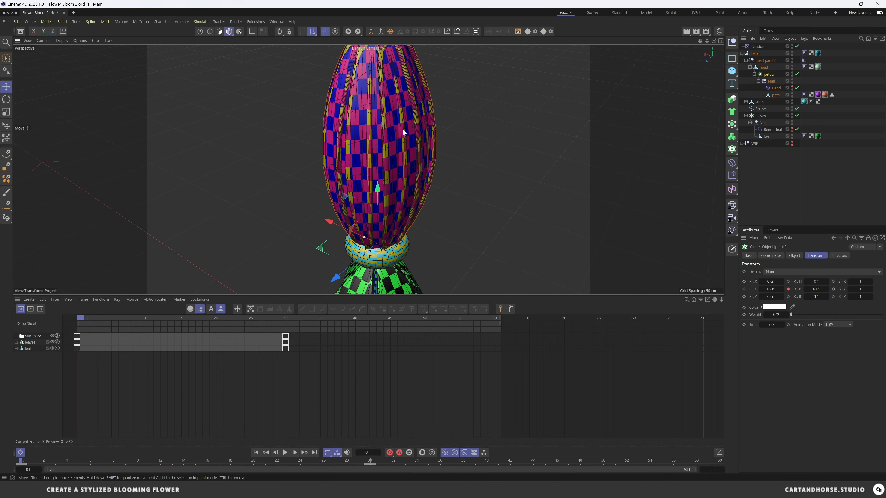
middle_click_drag(403, 129, 406, 185, "alt")
left_click_drag(341, 218, 401, 181, "alt")
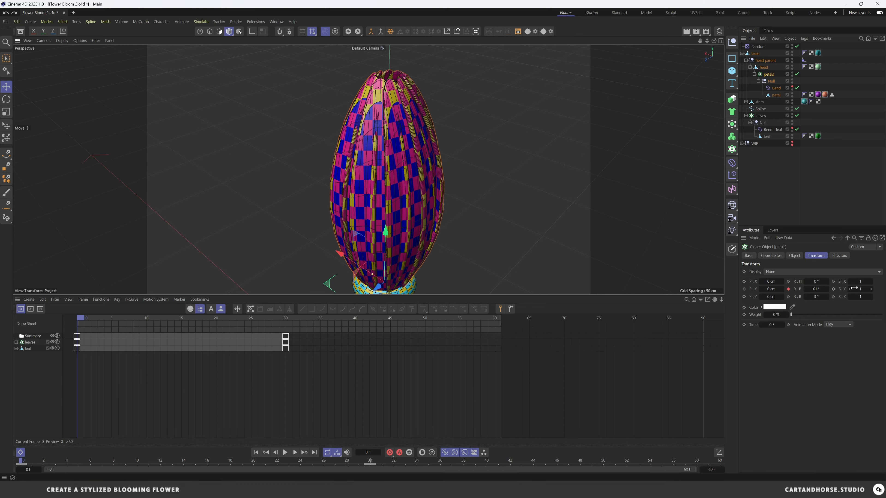
mouse_move(864, 289)
left_mouse_down()
mouse_move(846, 289)
mouse_move(859, 296)
mouse_move(850, 297)
mouse_move(852, 289)
left_mouse_up()
key("ctrl+z")
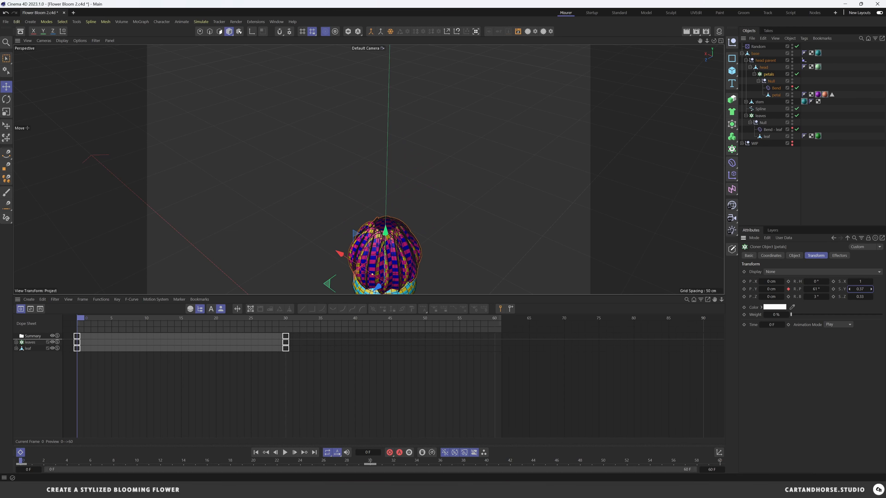
key("ctrl+z")
key("ctrl+z")
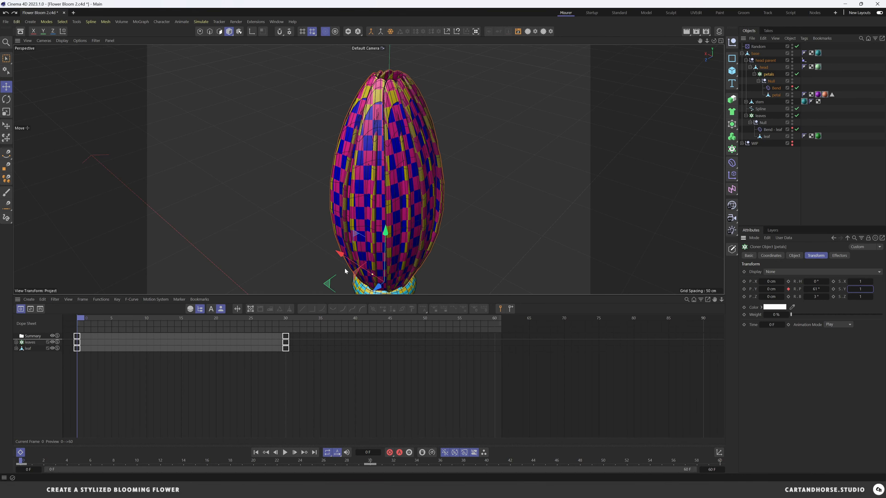
At frame 30, keyframe the petals cloner's Transform scale at 1 on X, Y and Z
middle_click_drag(307, 267, 325, 203, "alt")
left_click_drag(212, 320, 286, 323)
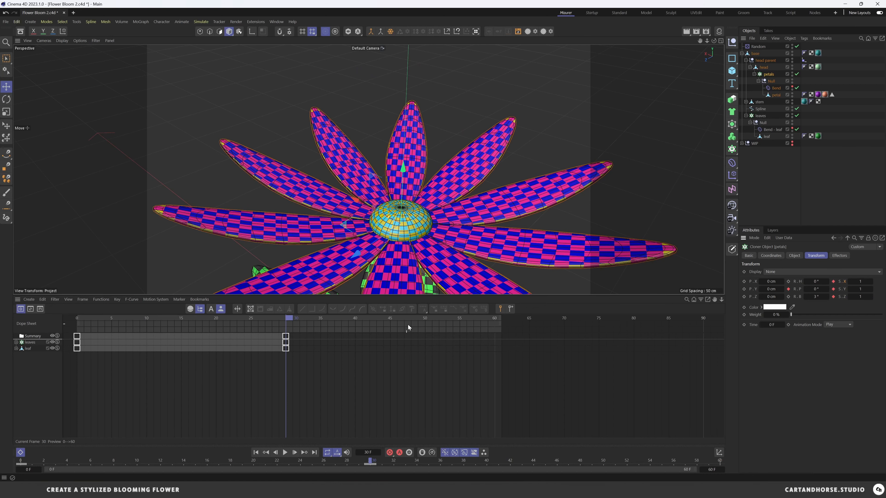
At frame 0, set the petals cloner's Transform scale to 0.35 on X, Y and Z and keyframe it
left_click_drag(252, 321, 80, 333)
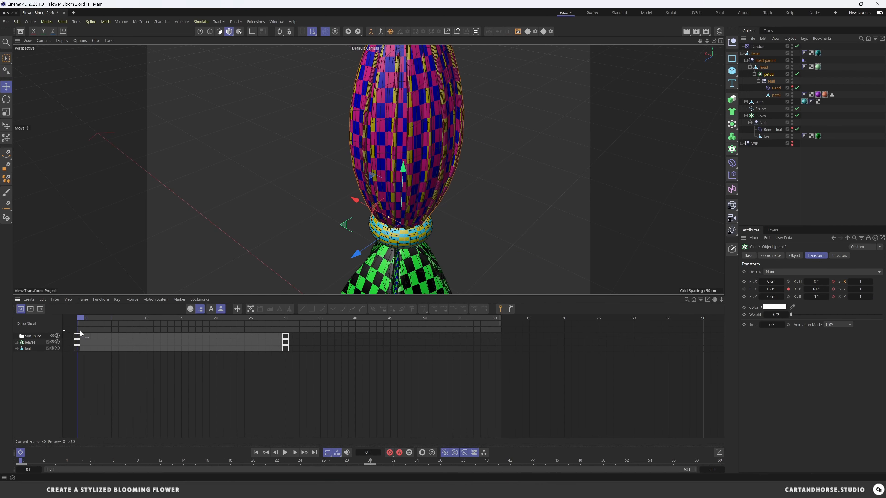
middle_click_drag(433, 132, 427, 167, "alt")
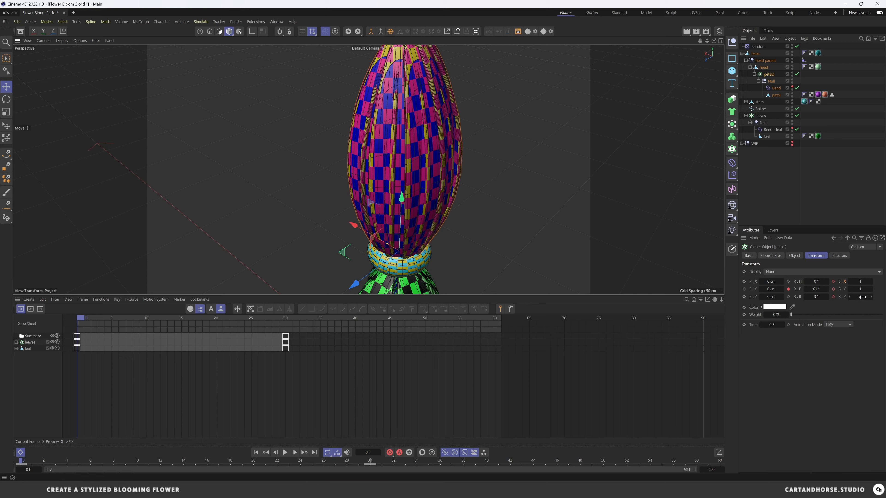
mouse_move(863, 297)
left_mouse_down()
mouse_move(845, 297)
mouse_move(859, 289)
mouse_move(851, 290)
mouse_move(860, 297)
left_mouse_up()
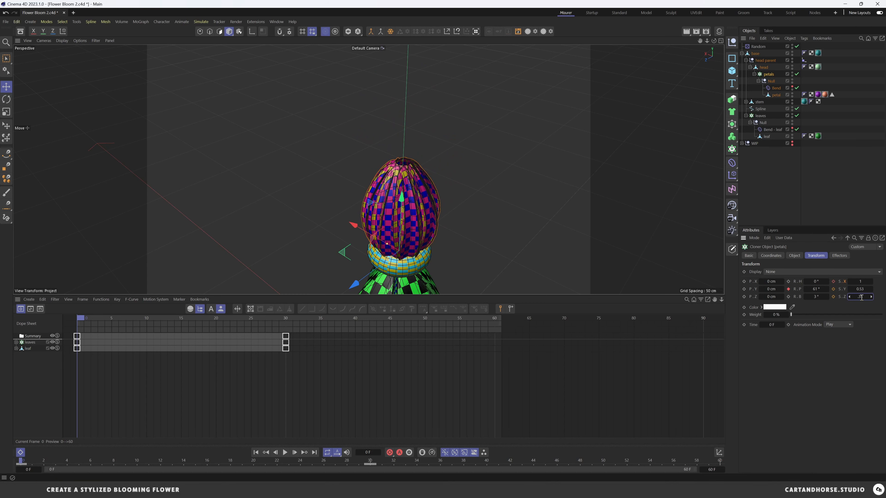
left_click(865, 288)
type("0.35")
key("Return")
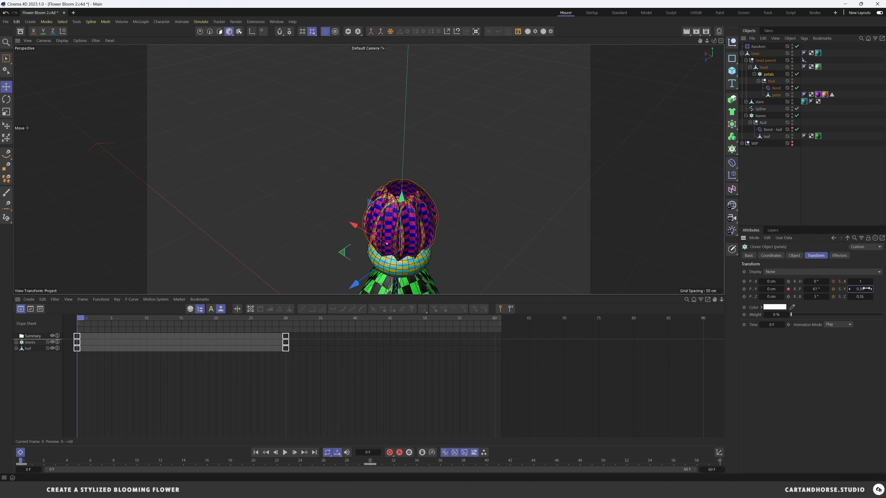
scroll(403, 197, "up", 5)
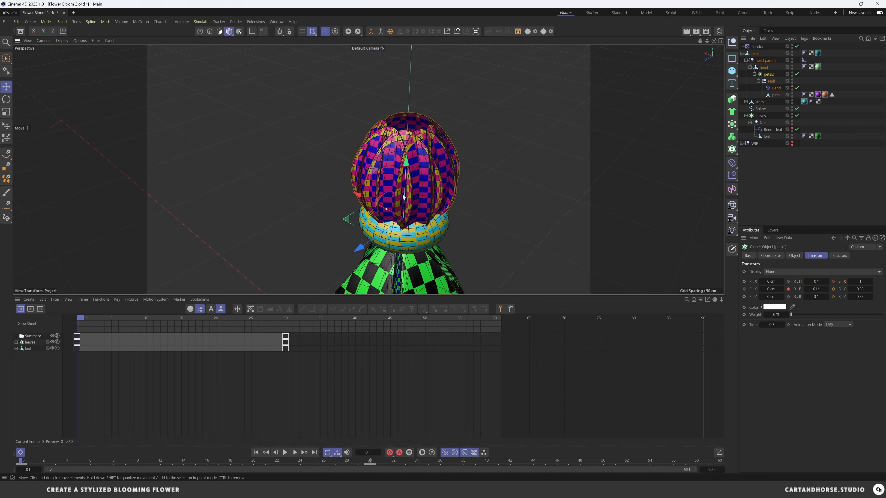
left_click_drag(403, 197, 412, 188, "alt")
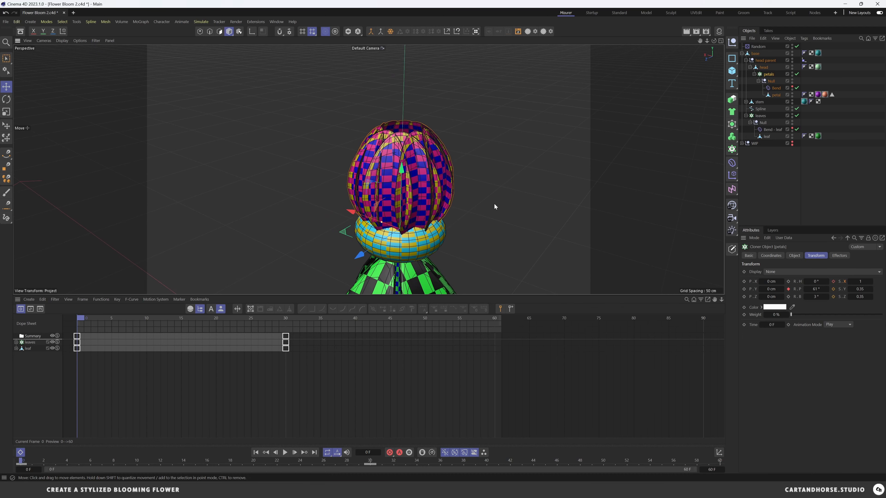
left_click_drag(865, 281, 849, 282)
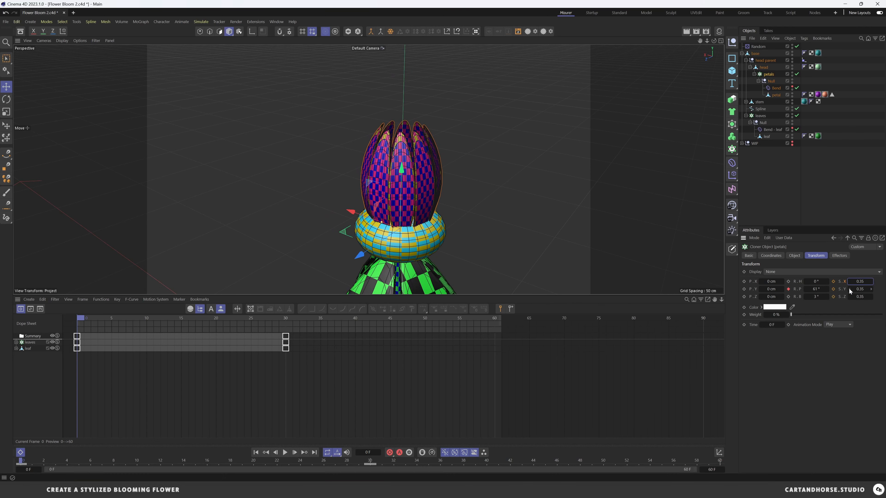
At frame 0, set and keyframe the petal Bend strength at -69°, and play back the opening petals
left_click(775, 88)
left_click_drag(784, 301, 786, 302)
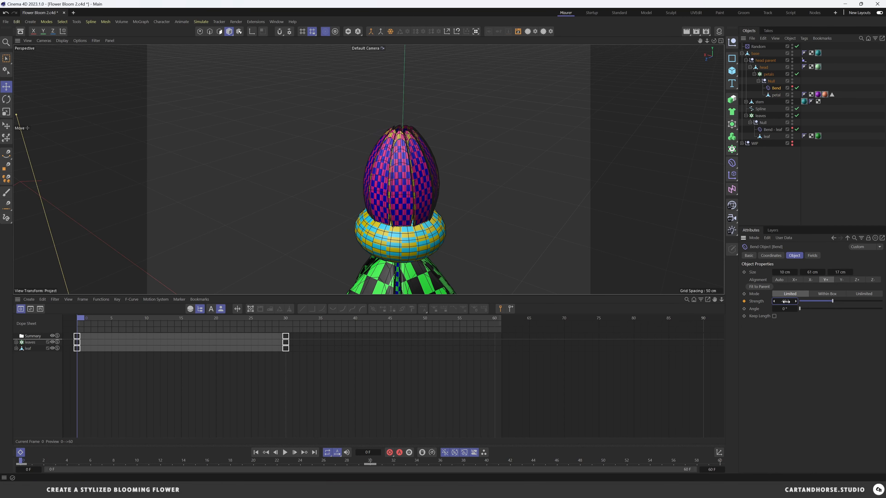
left_click(745, 301)
mouse_move(85, 318)
left_mouse_down()
mouse_move(173, 316)
mouse_move(273, 332)
mouse_move(88, 333)
left_mouse_up()
key("space")
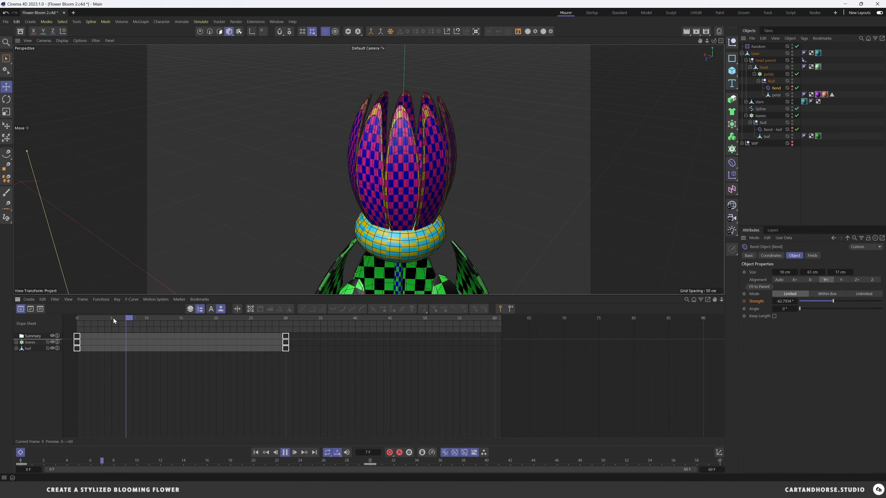
key("space")
left_click_drag(154, 318, 76, 322)
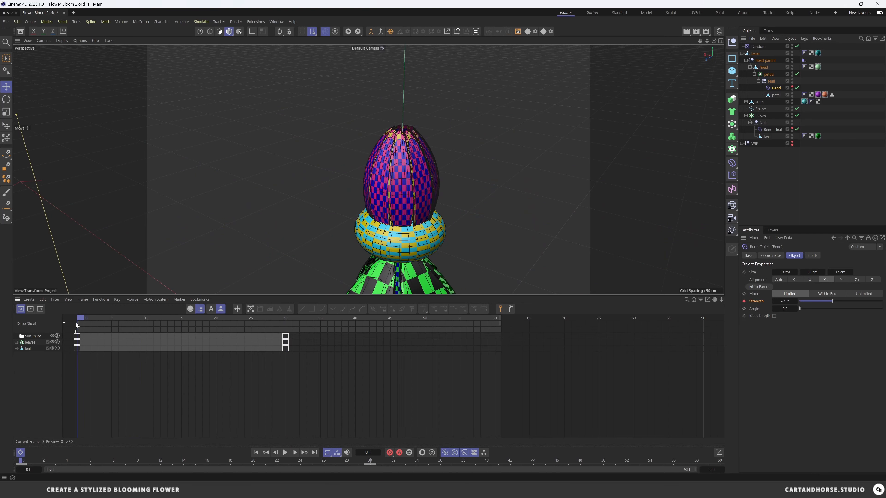
Save the project and play back the opening of the leaves and petals
mouse_move(408, 153)
left_mouse_down("alt")
mouse_move(416, 145)
mouse_move(298, 221)
mouse_move(380, 158)
mouse_move(418, 161)
left_mouse_up("alt")
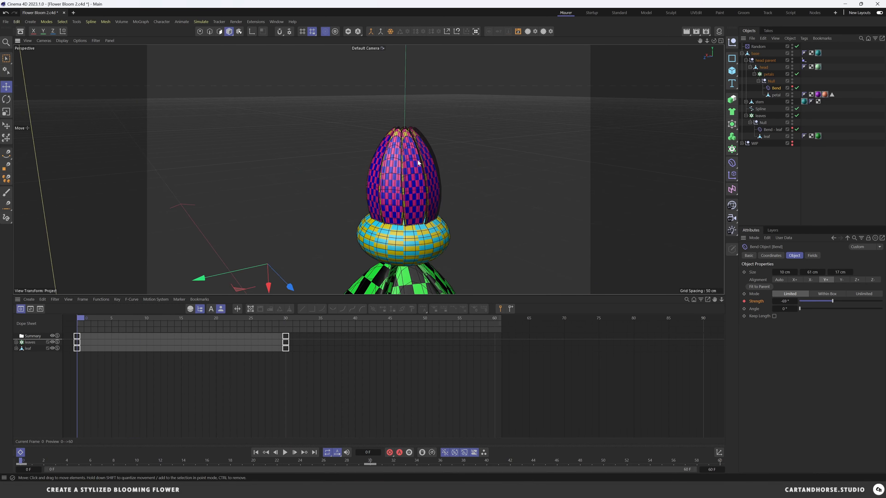
right_click_drag(418, 163, 410, 188, "alt")
middle_click_drag(409, 189, 405, 145, "alt")
left_click_drag(406, 145, 423, 145, "alt")
key("ctrl+s")
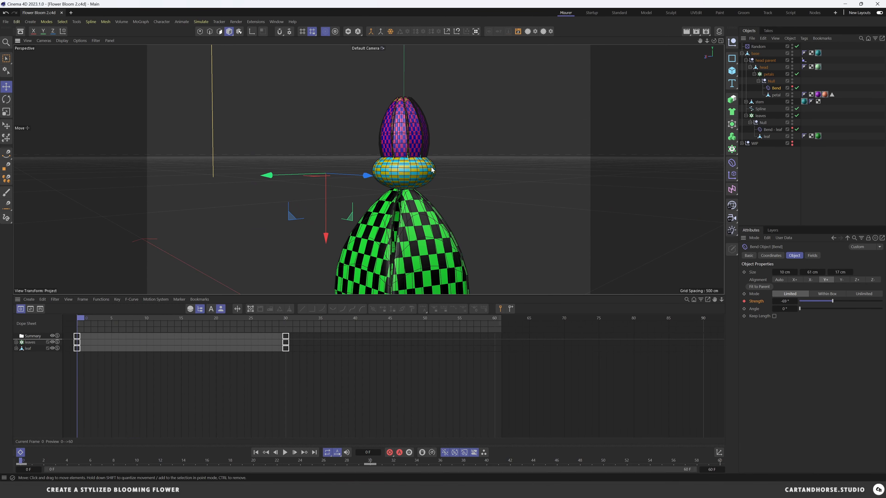
key("F8")
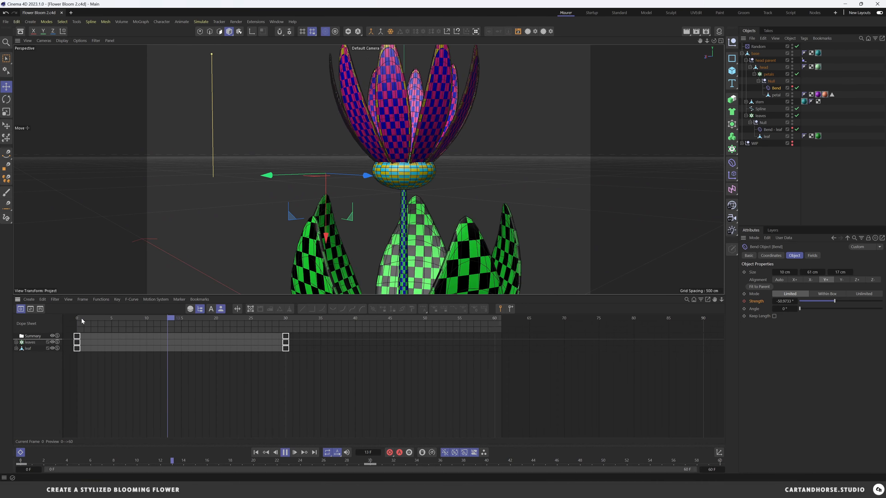
key("F8")
Examine the opened flower at frame 43 and the closed leaf bud at frame 0 from several angles
left_click_drag(401, 174, 389, 232, "alt")
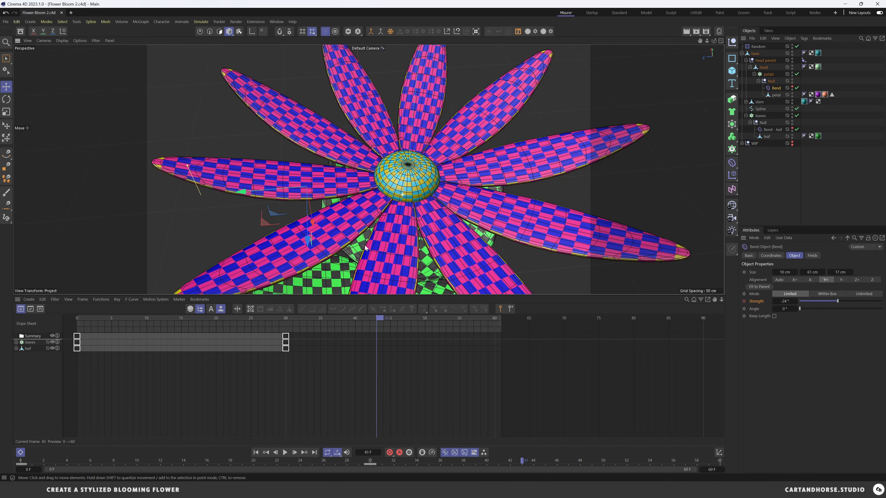
right_click_drag(390, 232, 346, 269, "alt")
middle_click_drag(346, 269, 362, 202, "alt")
left_click_drag(411, 190, 426, 156, "alt")
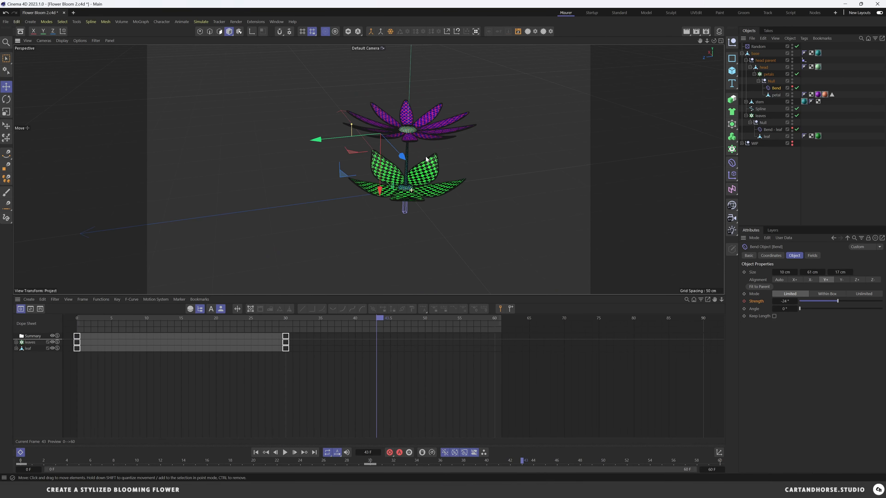
left_click(465, 147)
right_click_drag(408, 168, 448, 158, "alt")
left_click_drag(391, 318, 77, 326)
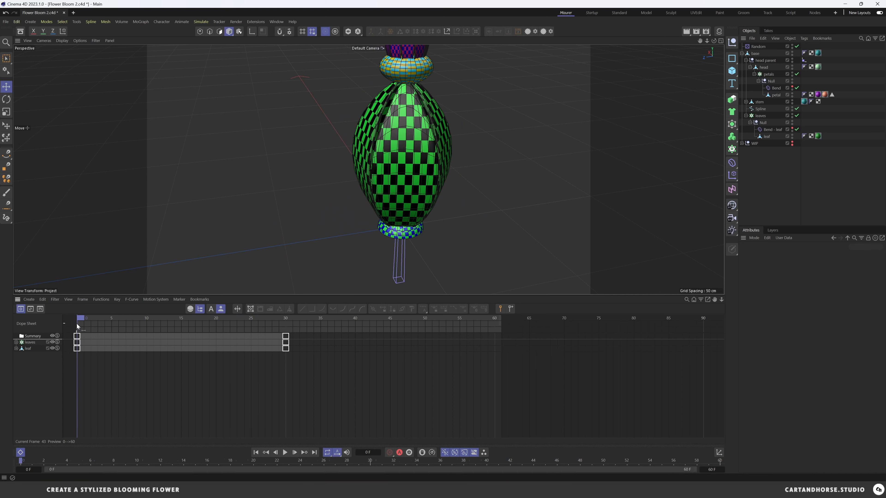
left_click_drag(294, 211, 395, 91, "alt")
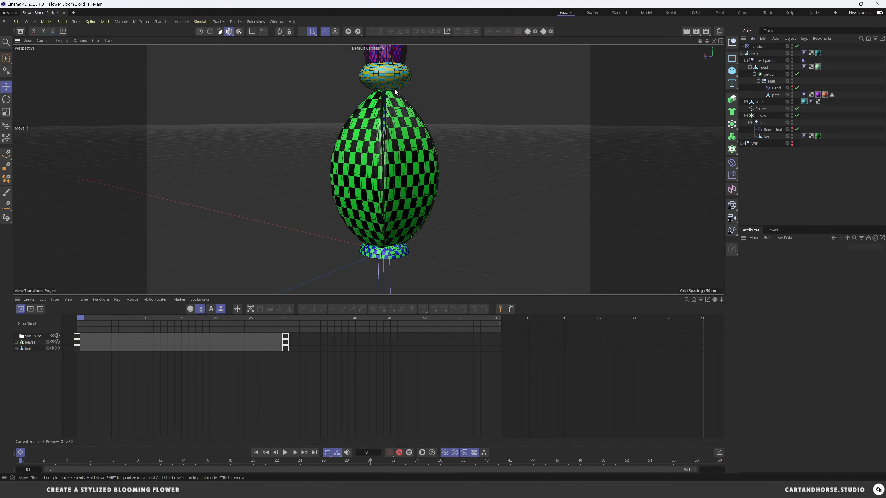
At frame 30, keyframe the stem spline's Y scale at 1
left_click(760, 109)
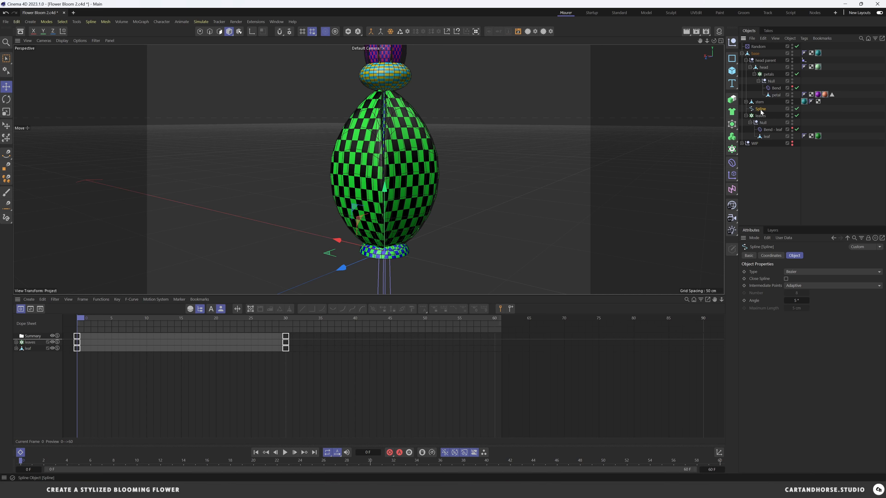
left_click(771, 255)
left_click_drag(865, 290, 833, 290)
key("ctrl+z")
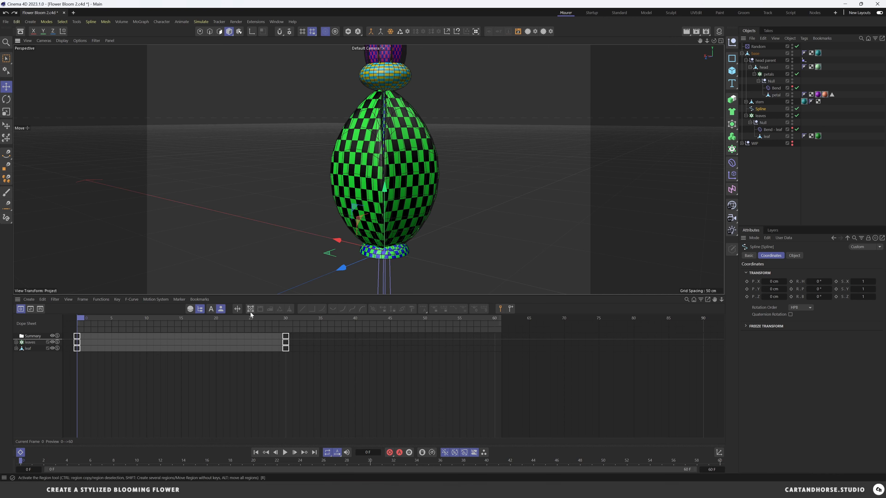
left_click_drag(251, 318, 284, 320)
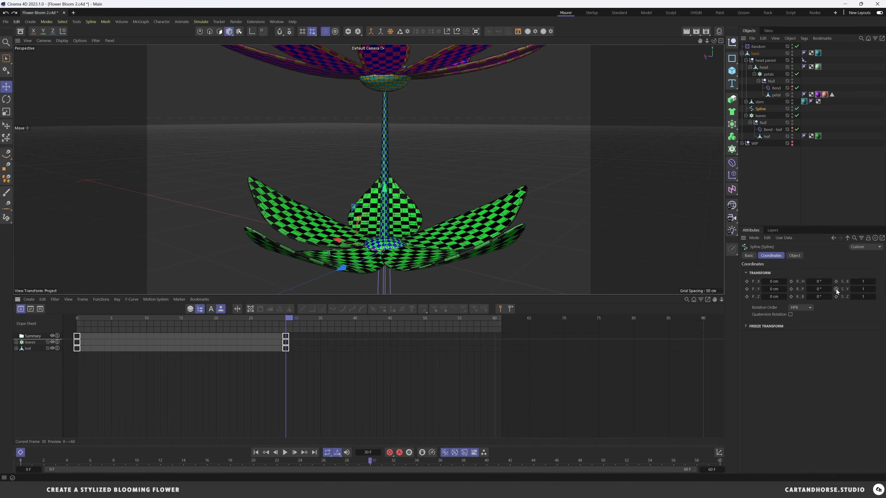
At frame 0, set the stem spline's Y scale to 0.5, keyframe it, and scrub through the stem's growth
left_click_drag(283, 318, 78, 318)
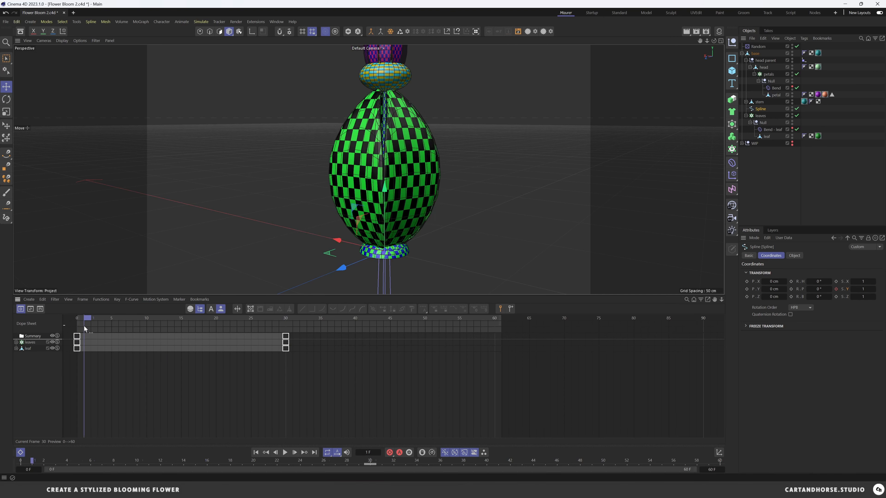
left_click_drag(865, 289, 842, 289)
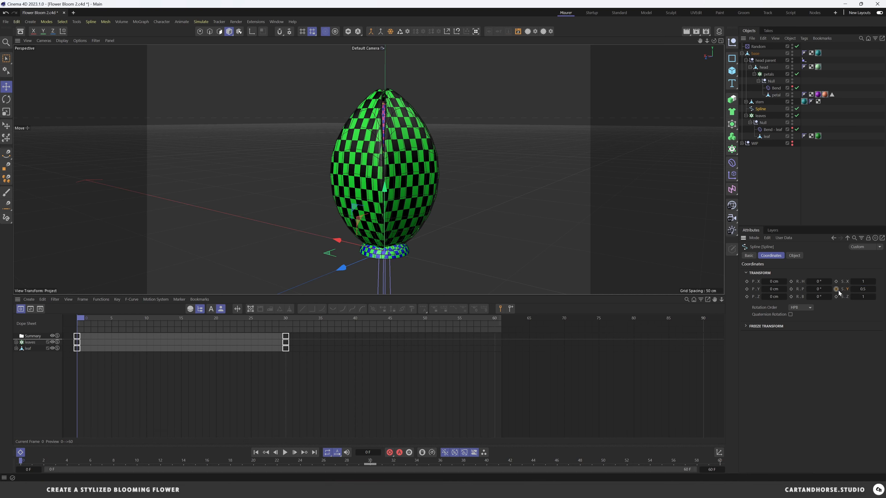
left_click_drag(87, 319, 355, 335)
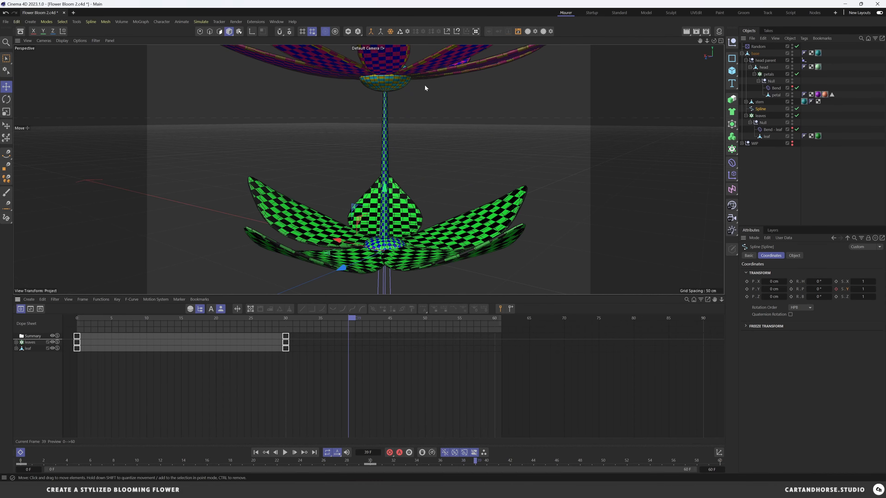
Examine the opened flower's head, stem and leaves from several angles at frame 39
middle_click_drag(425, 86, 412, 168, "alt")
left_click_drag(403, 163, 393, 208, "alt")
middle_click_drag(395, 146, 393, 183, "alt")
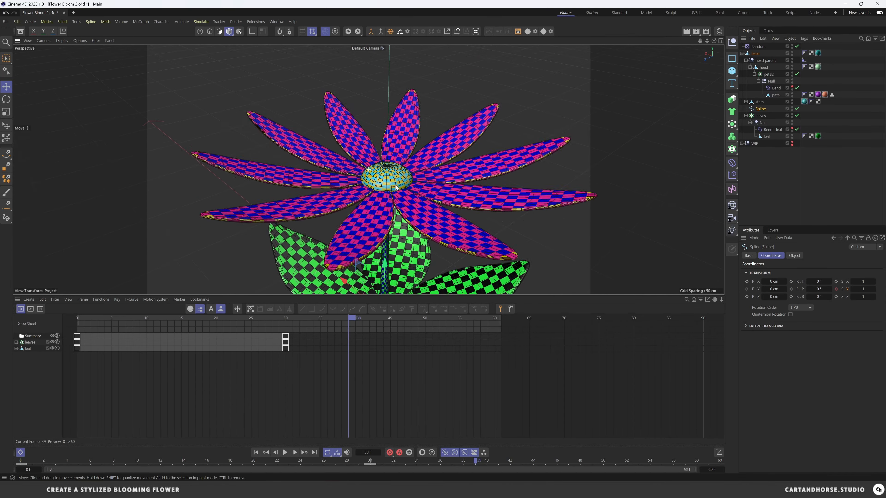
scroll(393, 181, "up", 1)
scroll(387, 199, "down", 3)
mouse_move(380, 204)
left_mouse_down("alt")
mouse_move(383, 194)
mouse_move(389, 207)
left_mouse_up("alt")
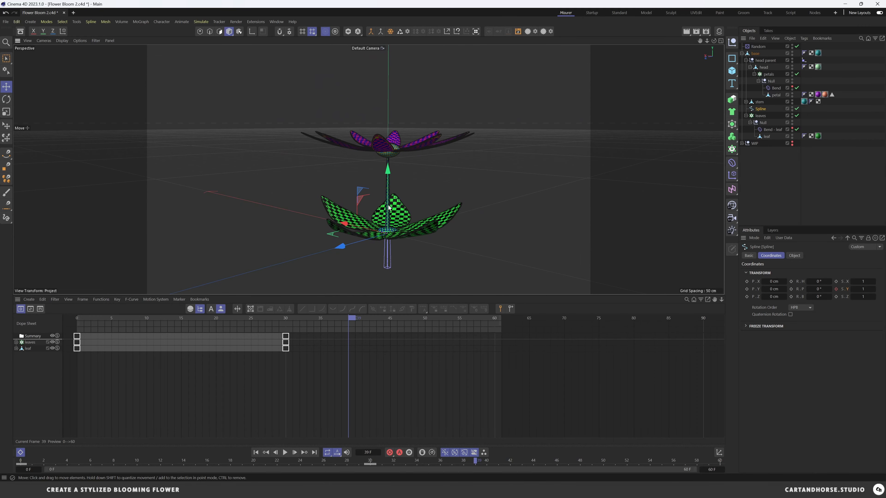
right_click_drag(392, 144, 437, 135, "alt")
left_click_drag(437, 135, 388, 223, "alt")
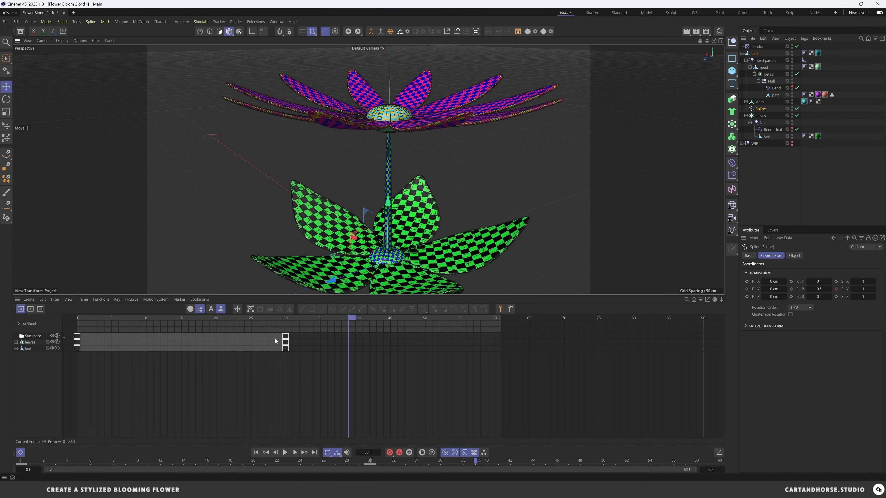
At frame 0, switch the stem spline to point editing and inspect the closed bud in the Right view
left_click_drag(299, 319, 78, 335)
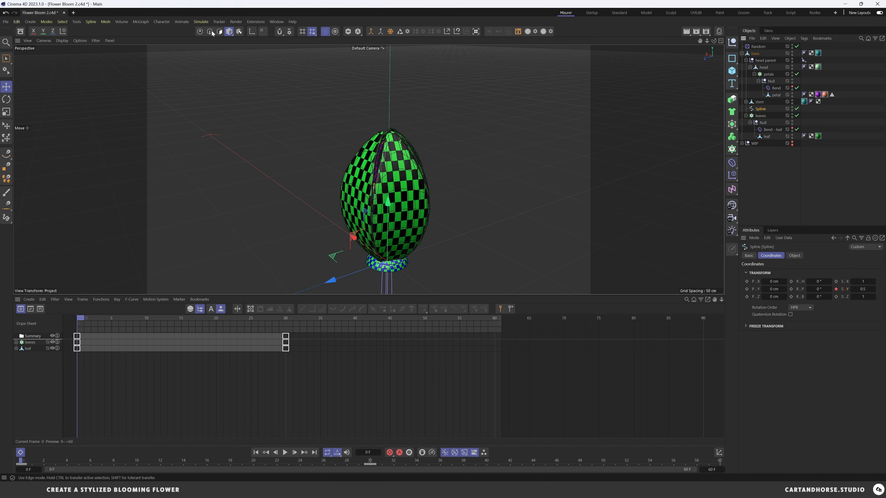
left_click(200, 33)
left_click_drag(390, 235, 291, 284, "alt")
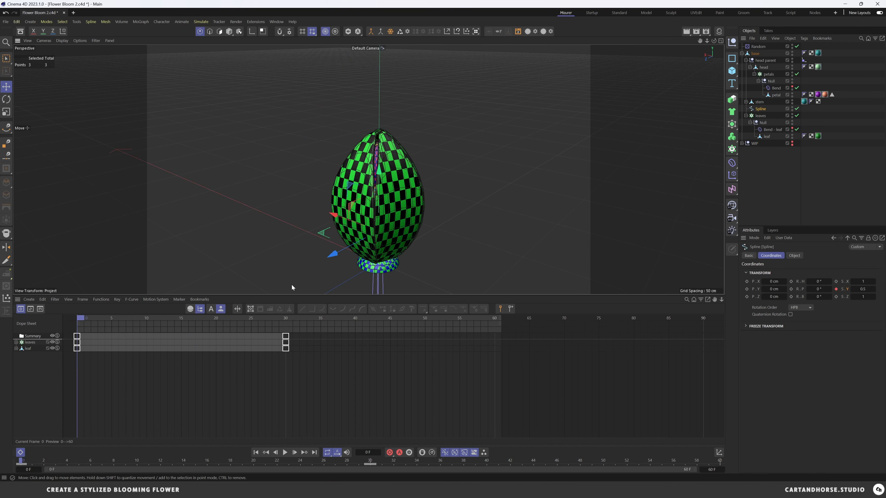
middle_click(402, 253)
scroll(284, 202, "up", 10)
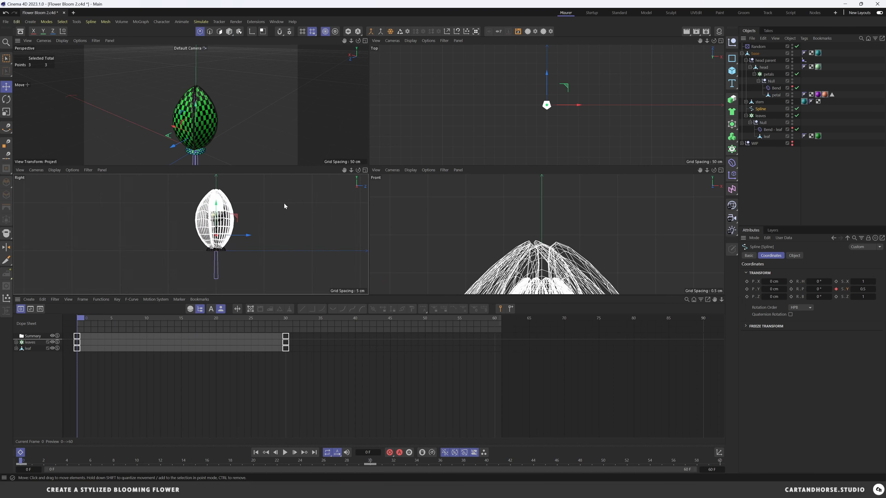
scroll(213, 291, "down", 2)
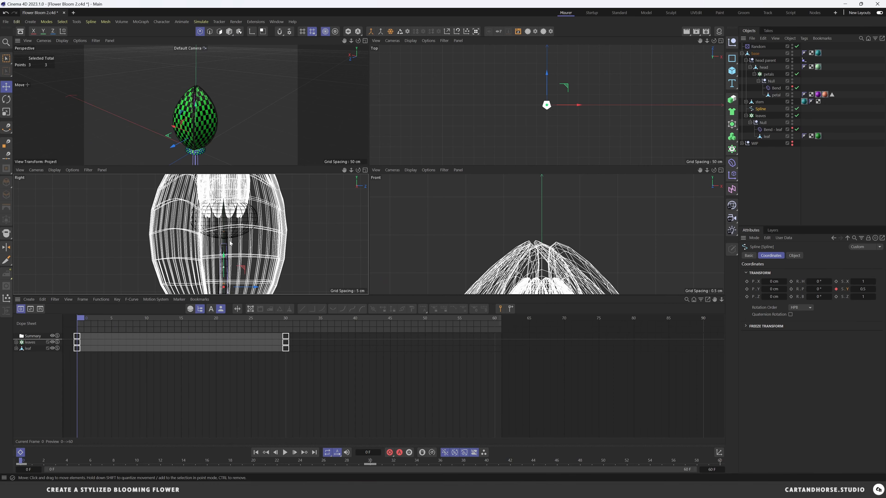
middle_click_drag(228, 197, 221, 248, "alt")
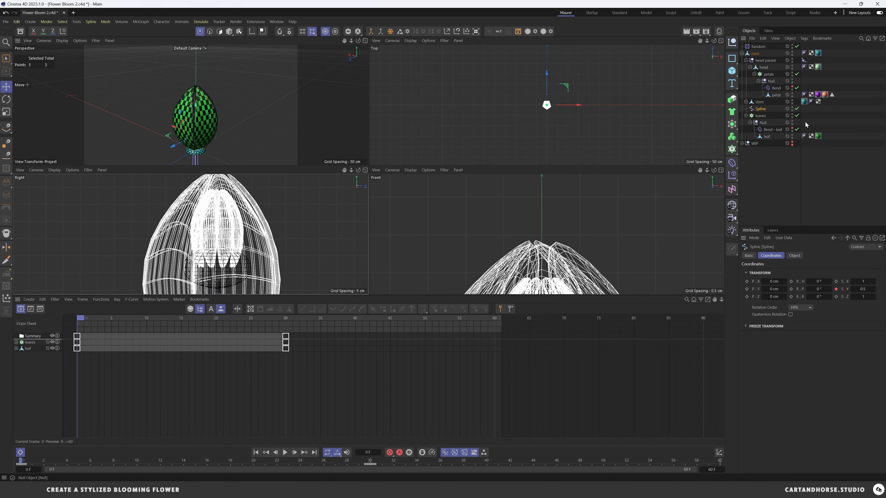
middle_click(222, 144)
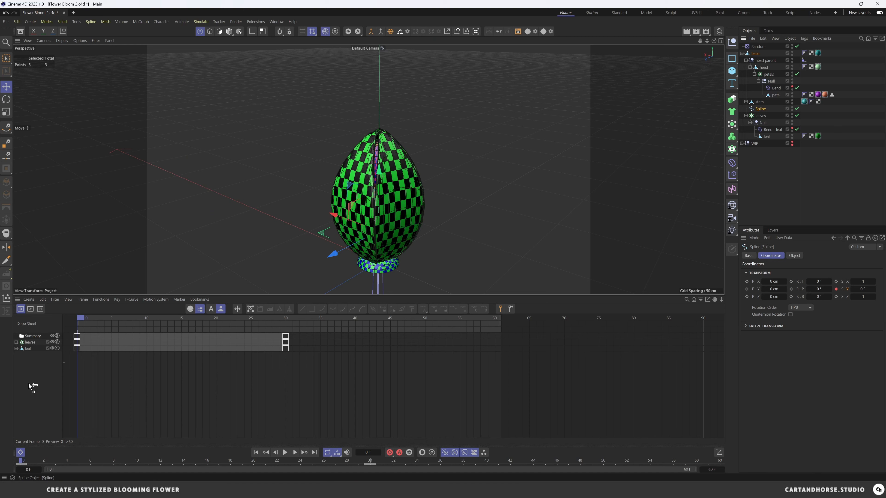
Add the stem spline to the Dope Sheet and expand its animation tracks
left_click_drag(29, 384, 82, 382)
left_click(16, 355)
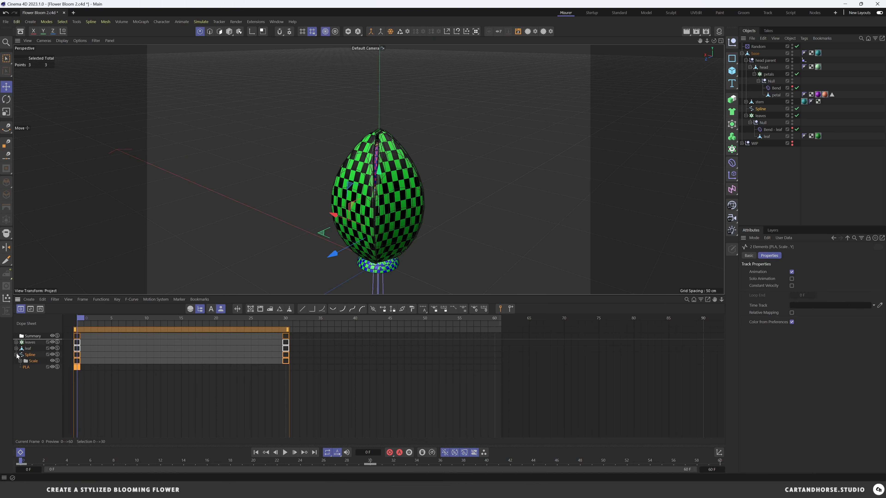
left_click(37, 373)
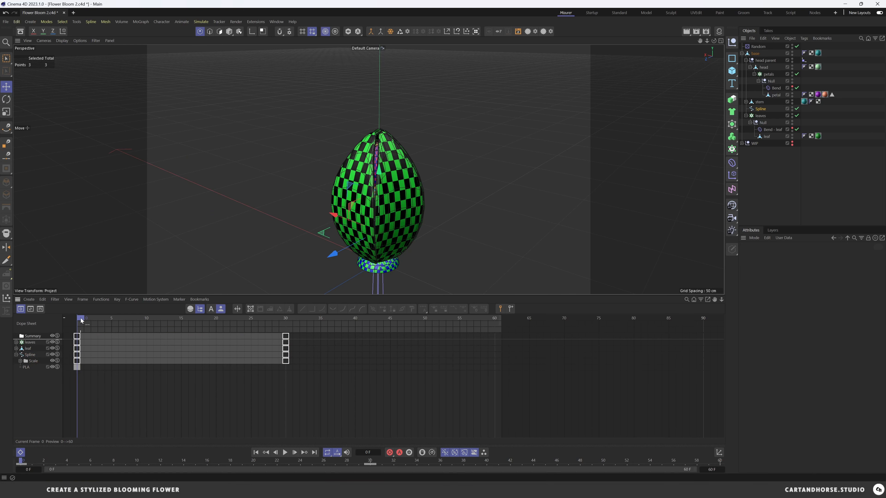
Select only the stem spline's uppermost point with Rectangle Selection and set the current frame to 30
left_click_drag(82, 323, 292, 325)
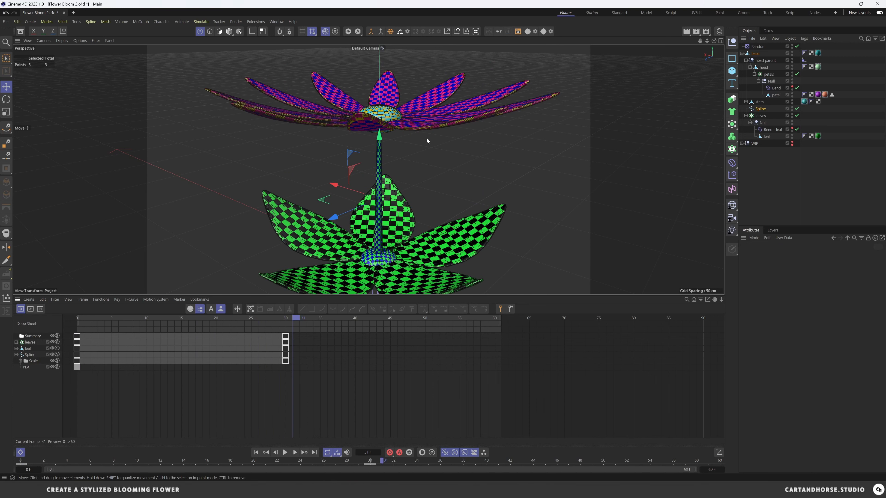
key("0")
mouse_move(401, 115)
left_mouse_down()
mouse_move(359, 147)
mouse_move(401, 133)
left_mouse_up()
left_click_drag(309, 131, 339, 137)
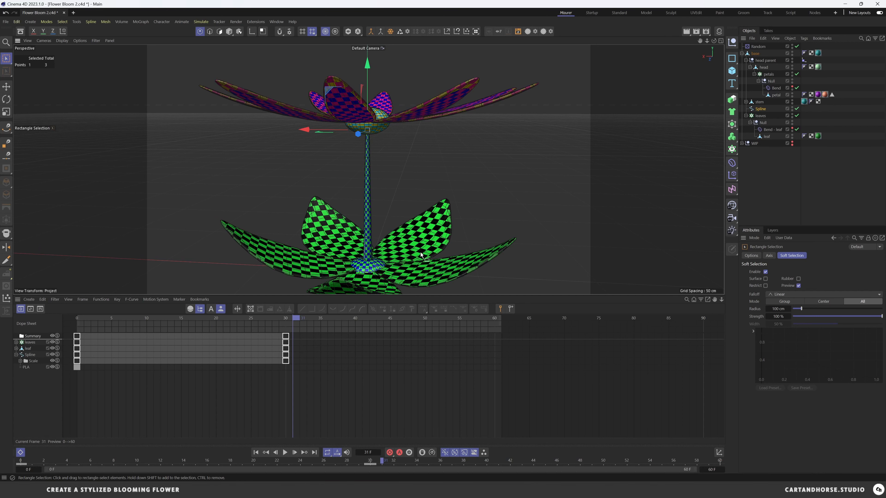
left_click_drag(297, 319, 286, 319)
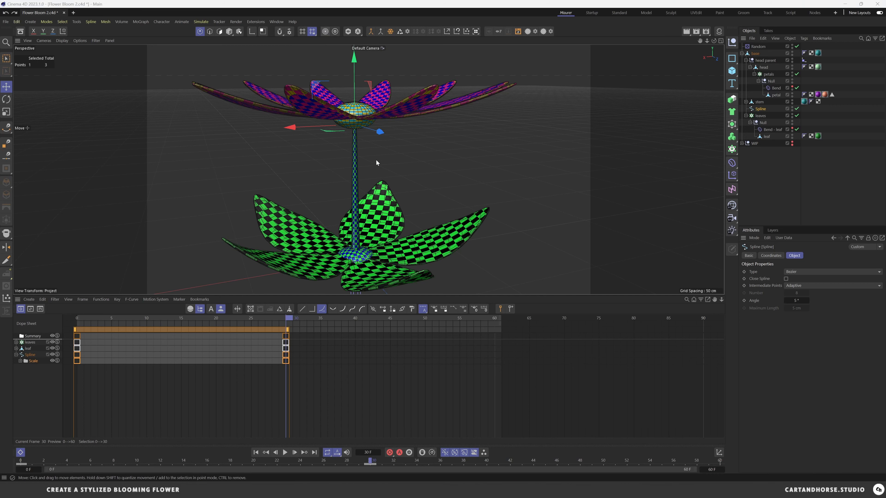
Try moving the stem spline's uppermost point with soft selection, undo the move, and turn soft selection off
left_click_drag(368, 170, 340, 70, "alt")
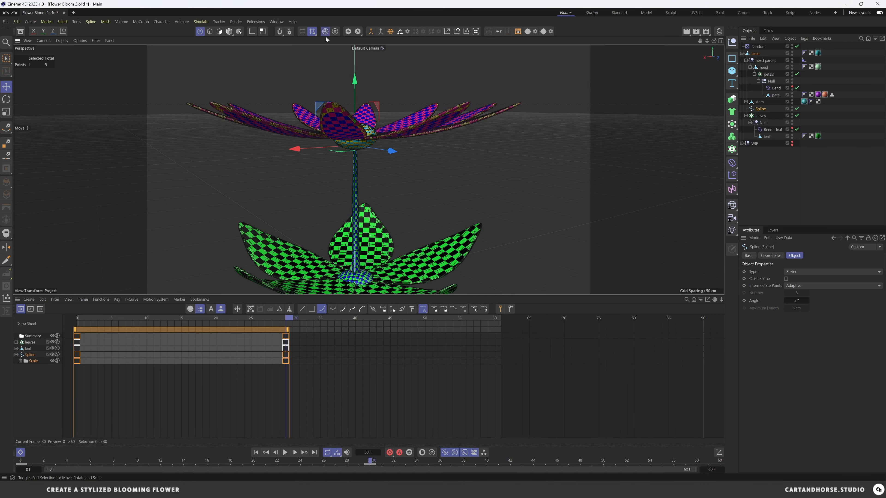
left_click(325, 32)
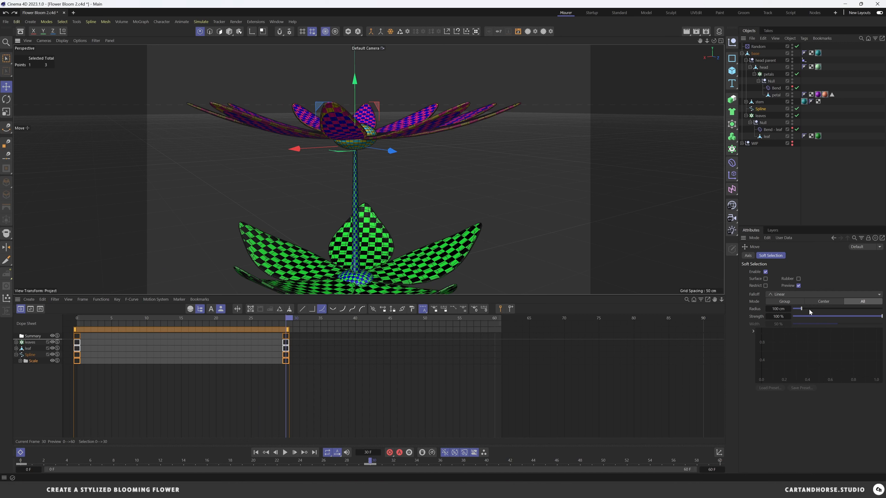
left_click_drag(387, 158, 438, 171)
key("ctrl+z")
left_click(324, 32)
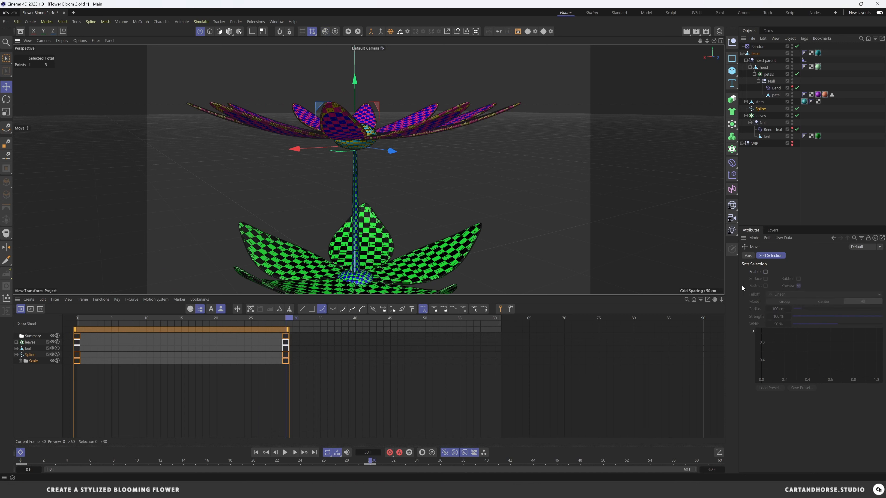
left_click_drag(375, 154, 367, 183, "alt")
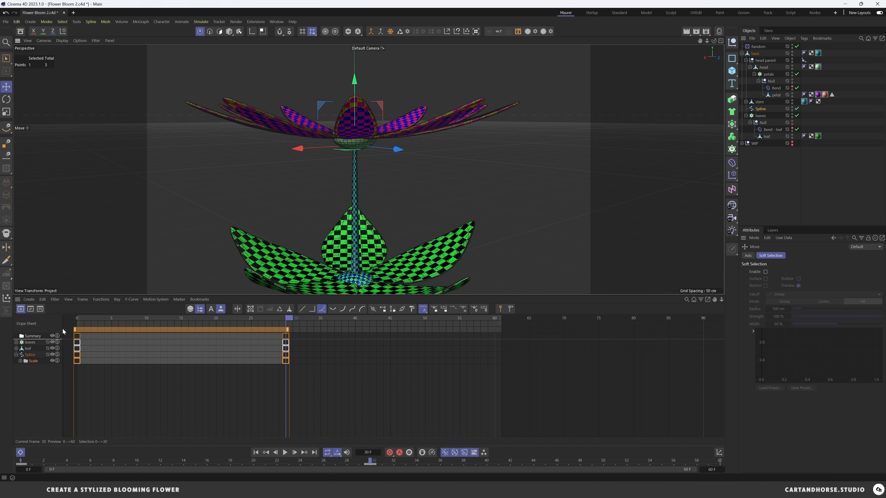
At frame 0, select all points of the stem spline, record a point-level animation keyframe, and advance to frame 30
left_click_drag(106, 321, 77, 319)
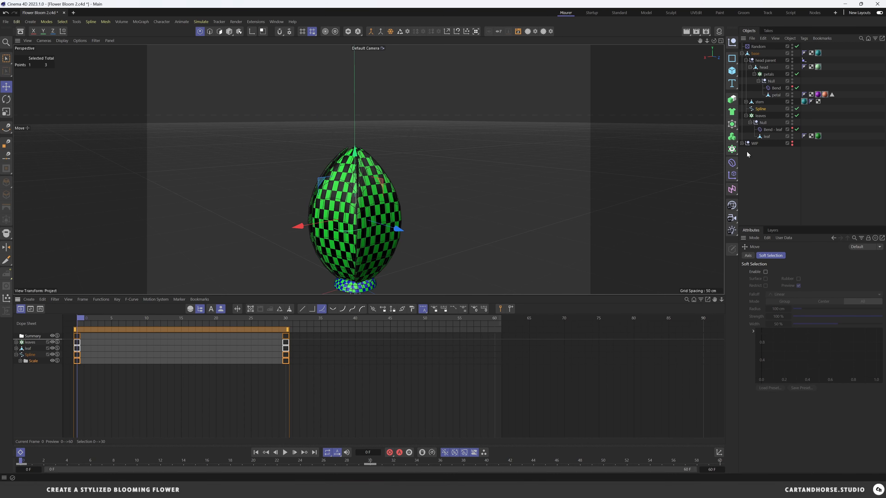
key("ctrl+a")
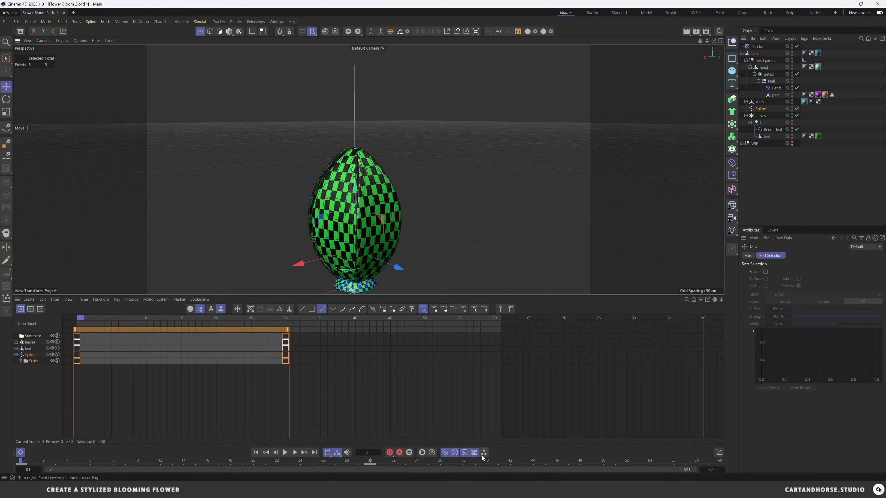
left_click(390, 453)
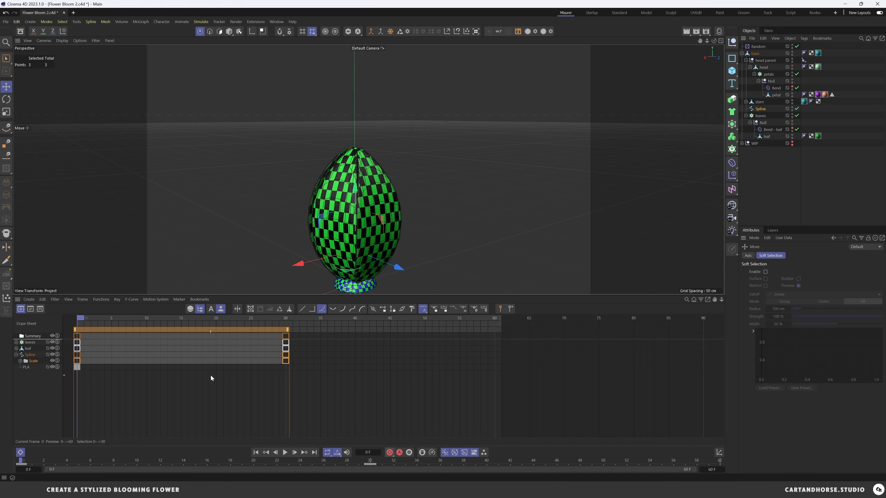
left_click(291, 323)
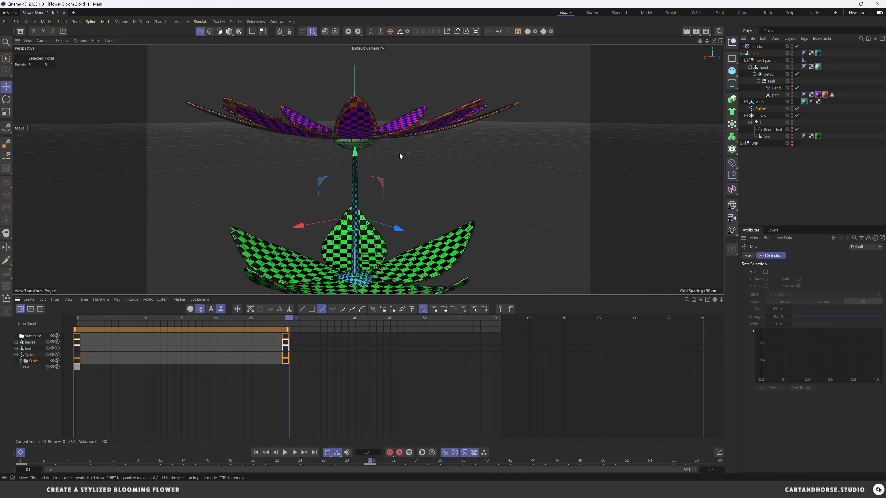
Select the stem spline's uppermost point, shift it sideways to bend the stem, and record a point-level keyframe at frame 30
key("0")
left_click_drag(402, 153, 249, 70)
left_click_drag(399, 148, 410, 153)
left_click_drag(365, 199, 411, 180, "alt")
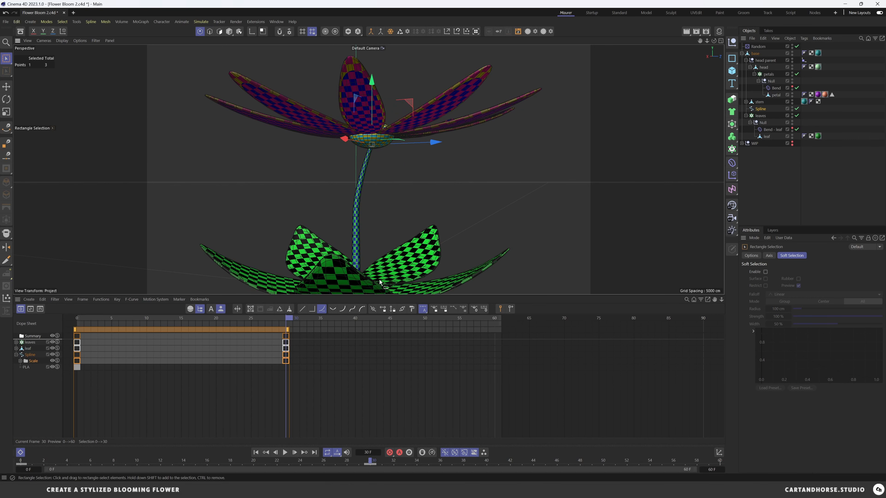
left_click(390, 453)
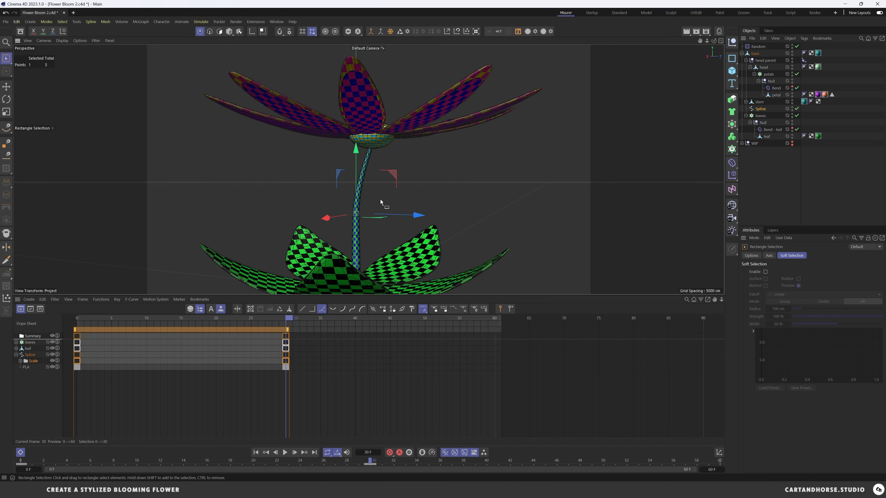
Shift the stem spline's middle point slightly sideways at frame 30 to smooth the bend, checking it in the Right view
key("r")
left_click_drag(394, 205, 394, 201)
left_click_drag(392, 202, 368, 213, "alt")
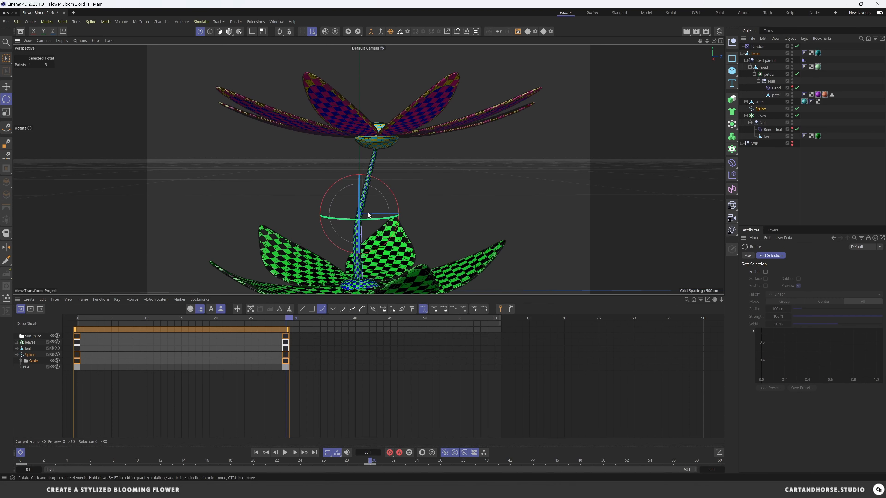
key("e")
left_click_drag(400, 176, 404, 178)
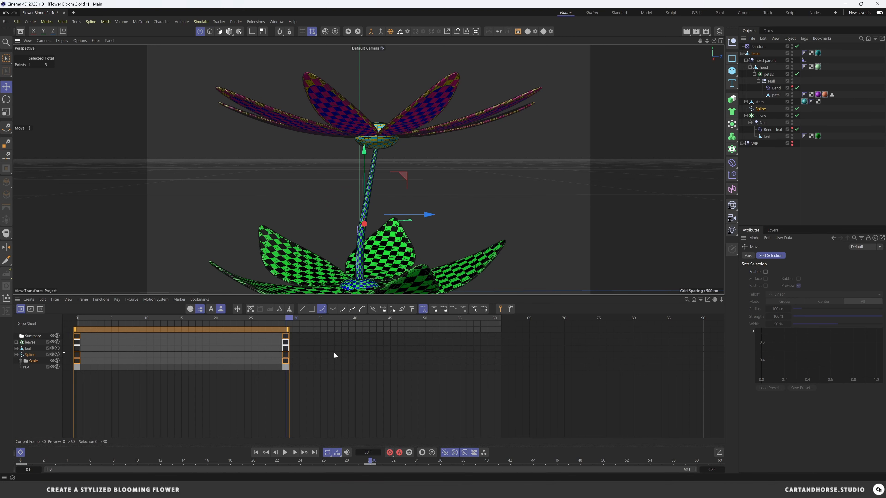
scroll(367, 219, "up", 3)
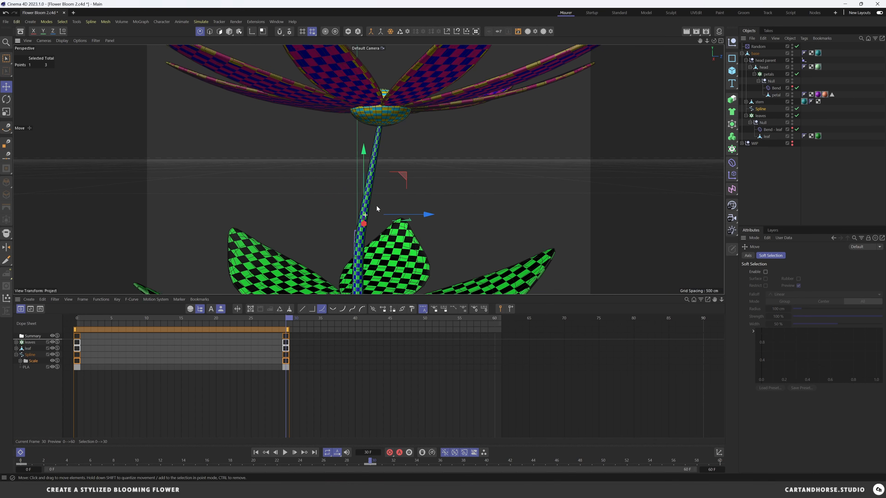
middle_click(354, 234)
middle_click_drag(268, 273, 281, 203, "alt")
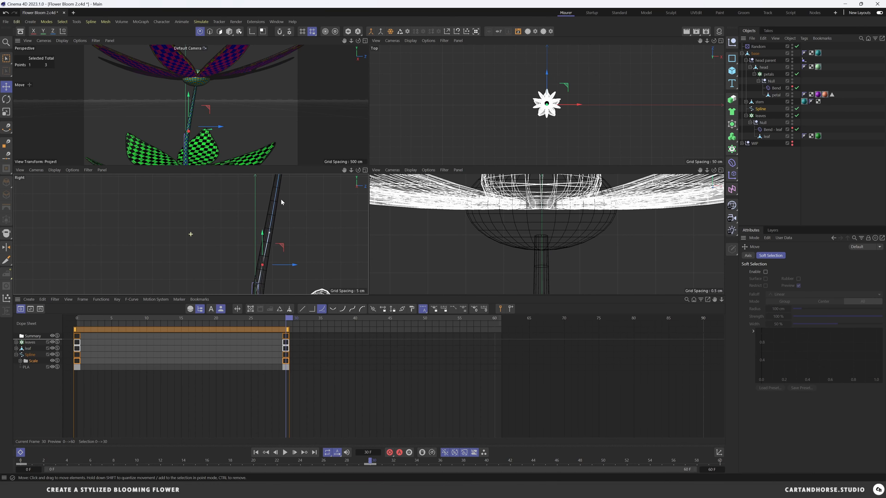
left_click_drag(276, 252, 278, 226)
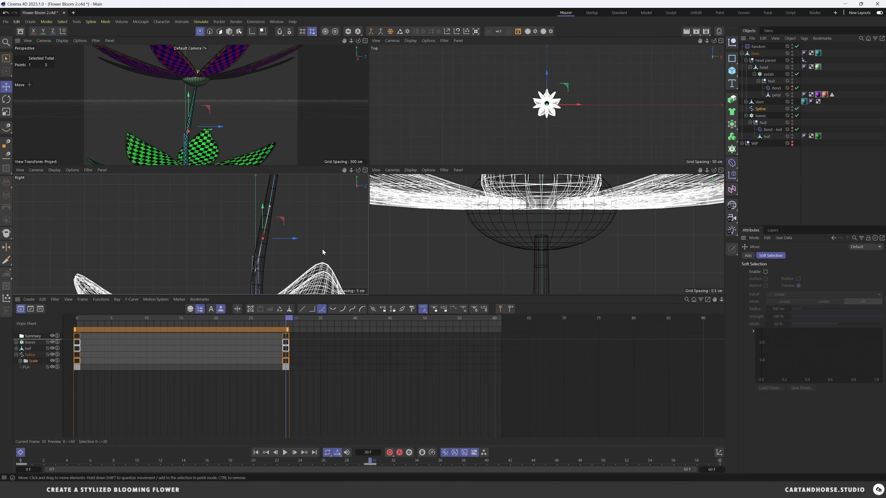
Scrub the animation back to frame 0 and forward to frame 29 to check the stem's bend in the Perspective view
left_click(129, 319)
left_click_drag(129, 318, 76, 319)
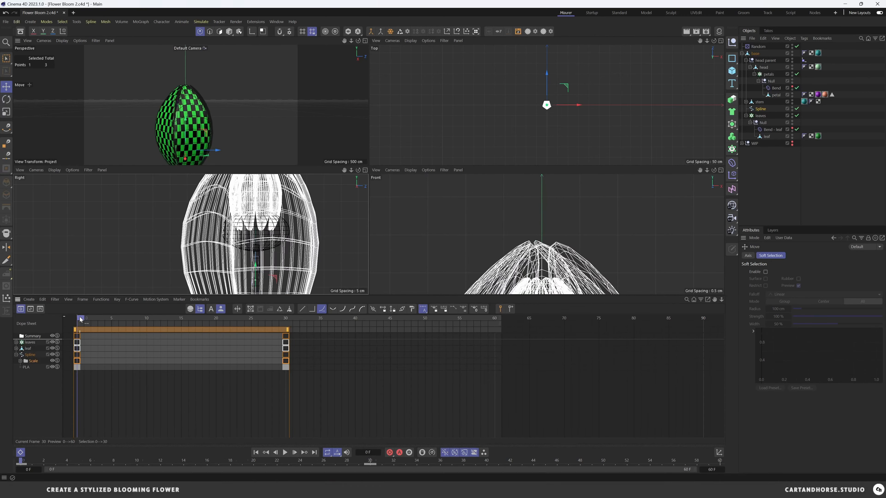
middle_click_drag(315, 269, 317, 190, "alt")
middle_click(162, 71)
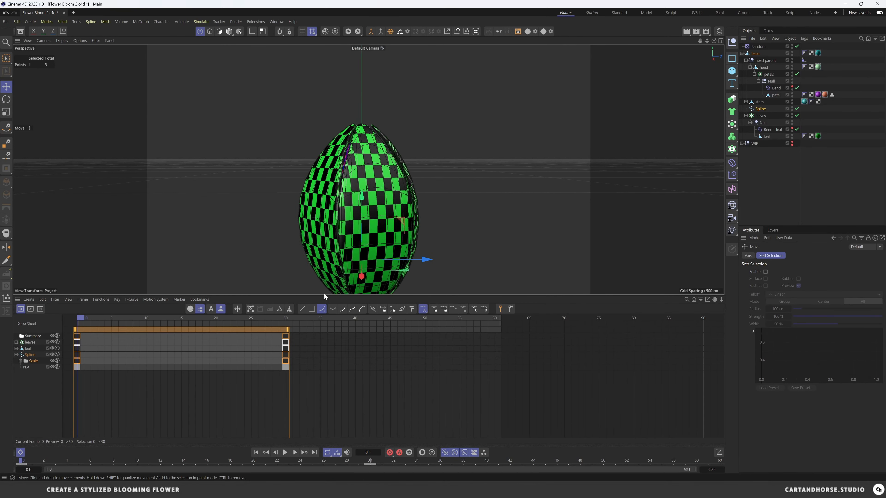
left_click_drag(78, 318, 279, 319)
middle_click_drag(384, 112, 356, 129, "alt")
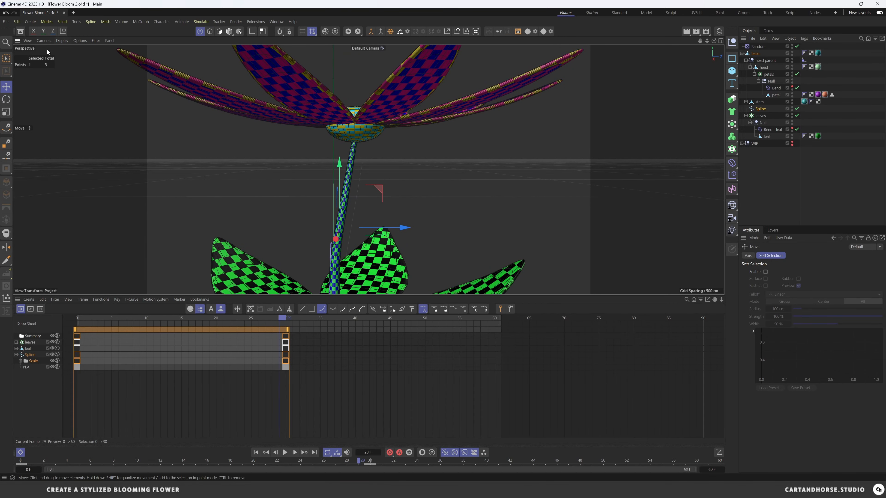
In Model mode, select the head parent null, test and undo a P rotation, and keyframe its P rotation of 0° at frame 0
left_click(229, 32)
middle_click_drag(354, 211, 370, 160, "alt")
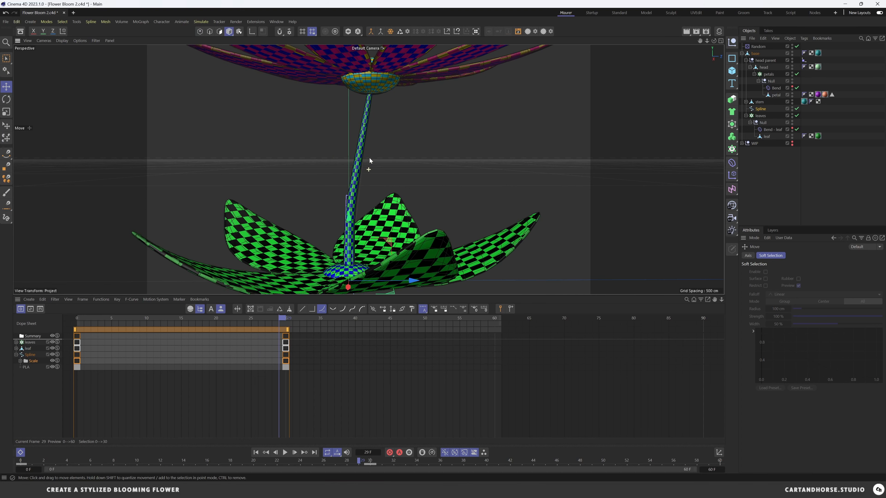
left_click_drag(370, 161, 391, 108, "alt")
left_click(386, 91)
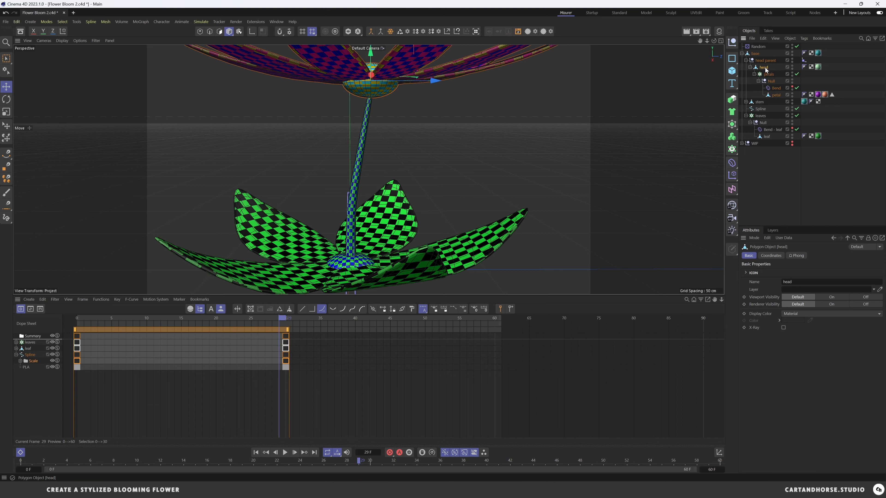
left_click(766, 60)
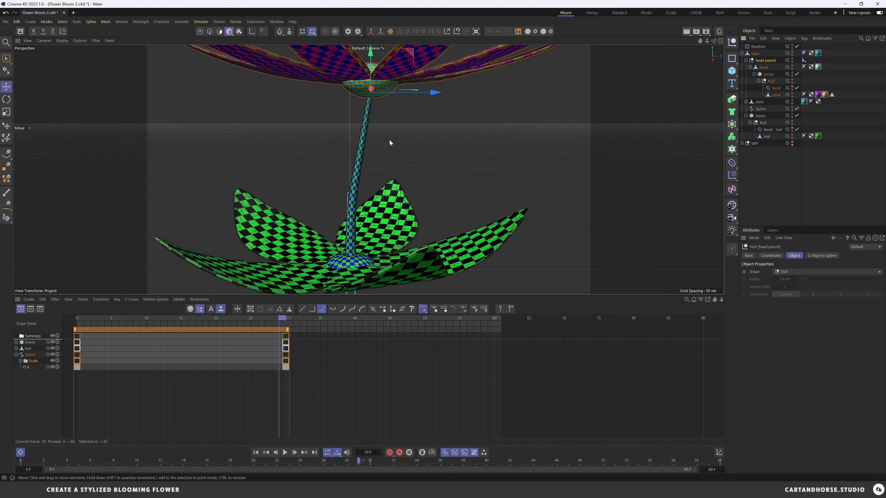
left_click(772, 255)
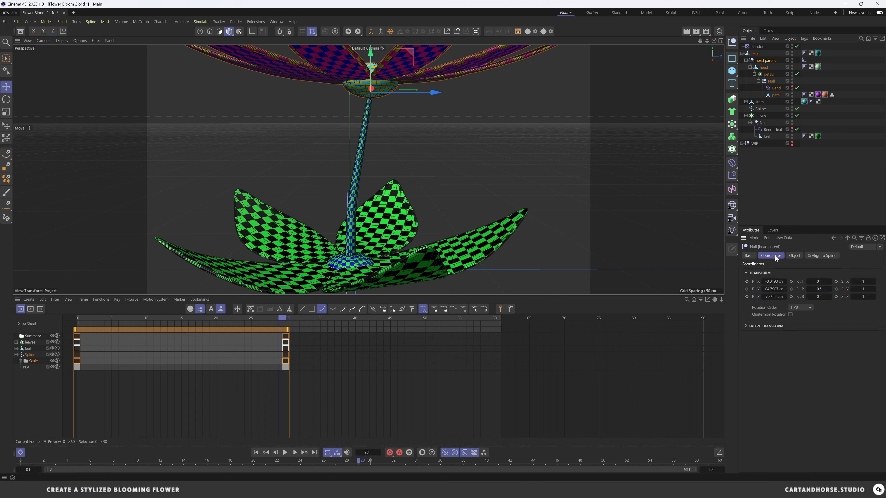
left_click_drag(824, 289, 819, 289)
key("ctrl+z")
left_click_drag(104, 321, 77, 324)
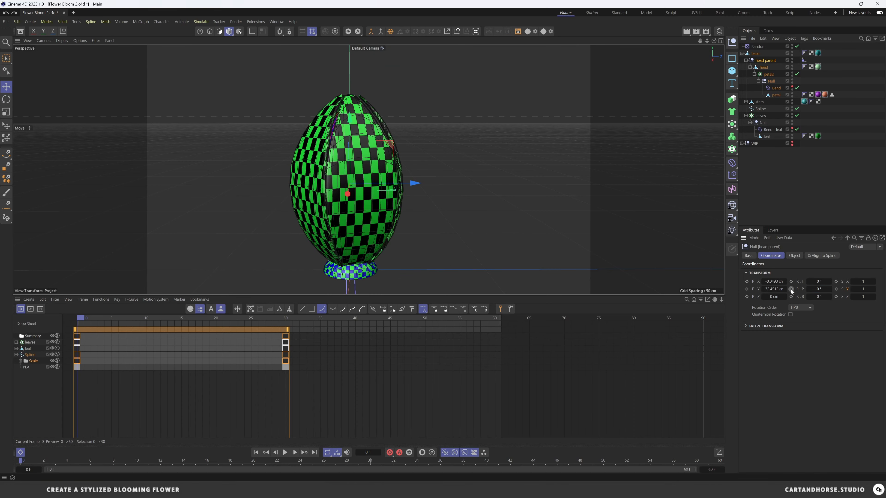
At frame 30, tilt the head parent null to a P rotation of -9° and record a keyframe for it
left_click(293, 318)
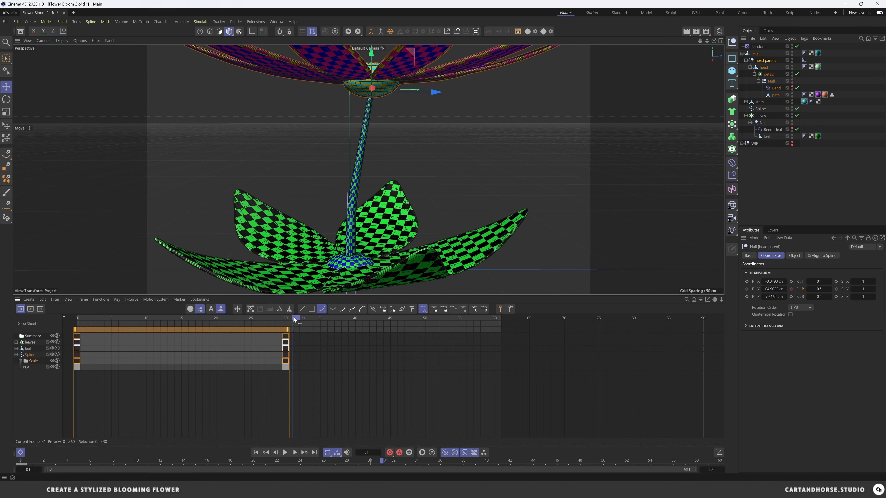
left_click_drag(293, 319, 286, 320)
middle_click_drag(372, 164, 366, 234, "alt")
left_click_drag(822, 288, 807, 288)
left_click_drag(383, 163, 381, 137, "alt")
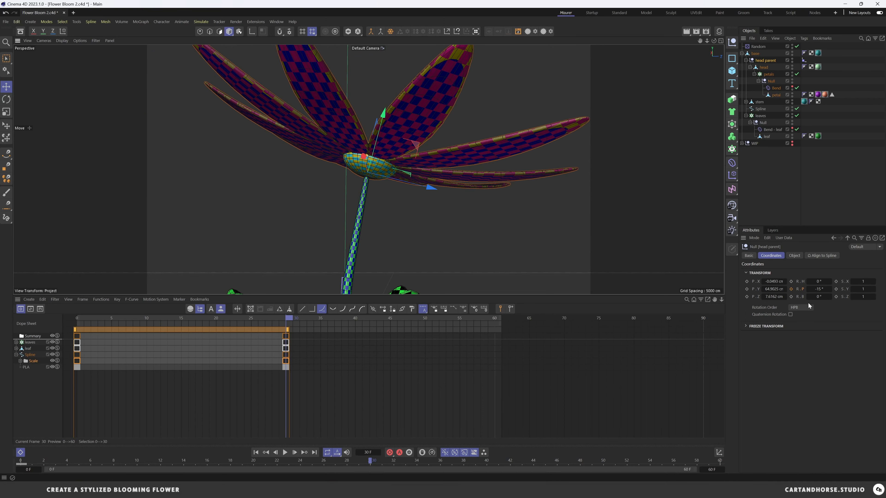
left_click(830, 288)
left_click(830, 289)
left_click(830, 289)
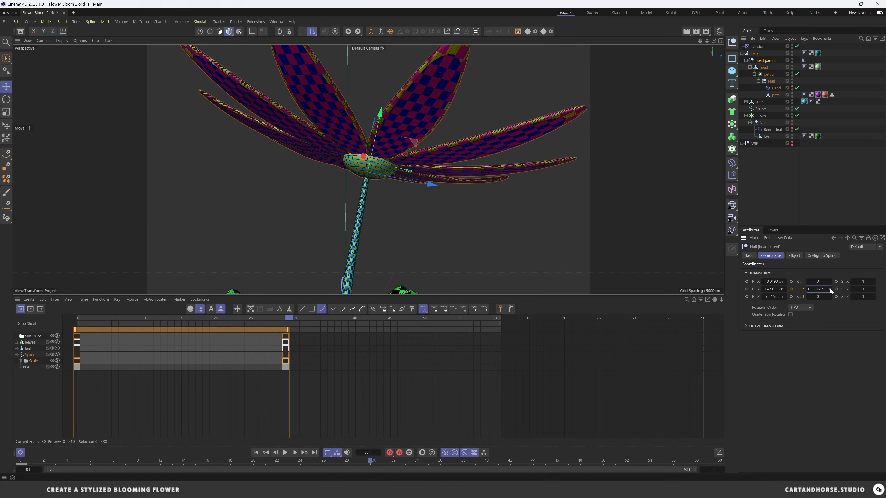
left_click(830, 289)
left_click_drag(383, 172, 377, 189, "alt")
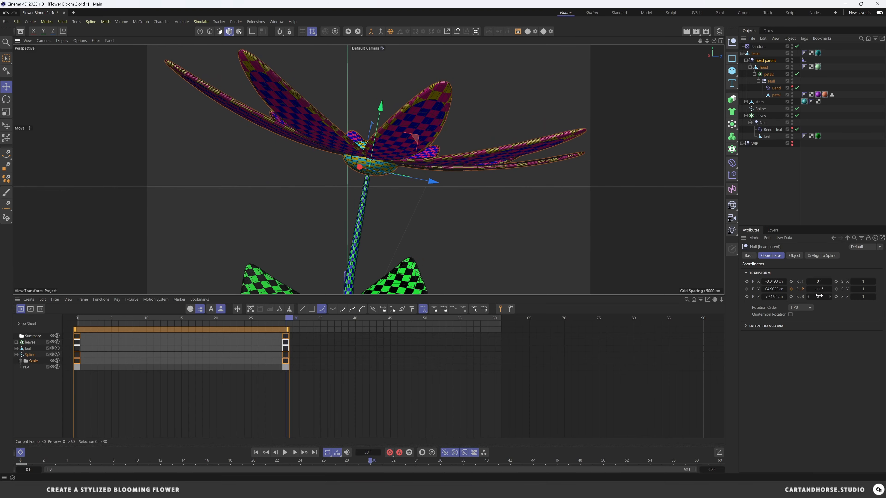
left_click(830, 288)
left_click(830, 289)
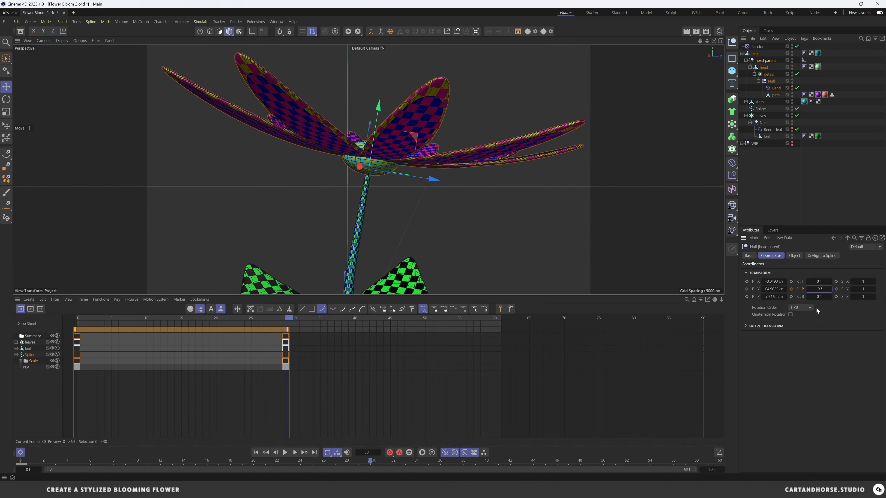
left_click(791, 289)
Inspect the tilted flower head from several angles while scrubbing past frame 30
left_click_drag(356, 196, 359, 216, "alt")
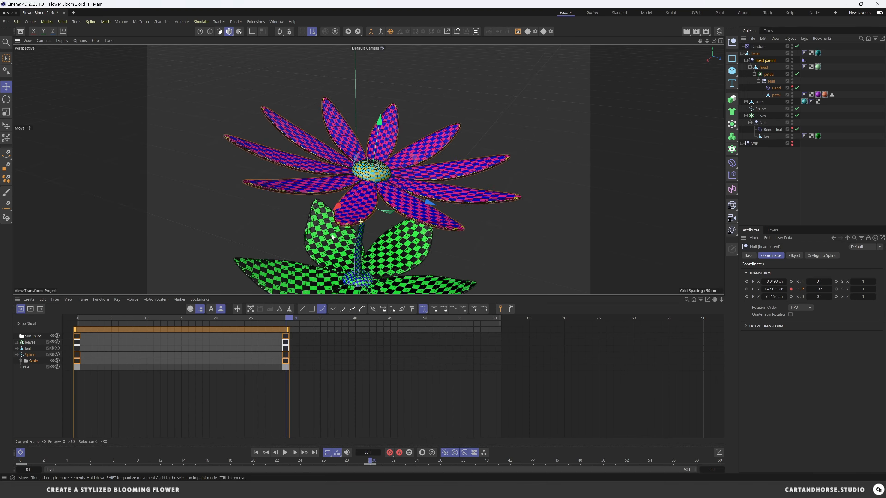
scroll(360, 217, "down", 2)
left_click_drag(289, 319, 307, 356)
left_click_drag(357, 272, 371, 249, "alt")
left_click_drag(361, 199, 353, 282, "alt")
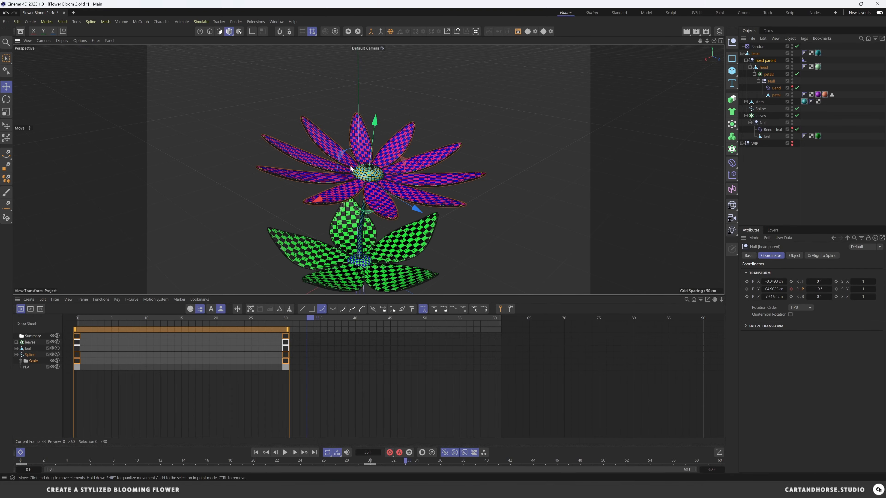
left_click_drag(351, 168, 397, 198, "alt")
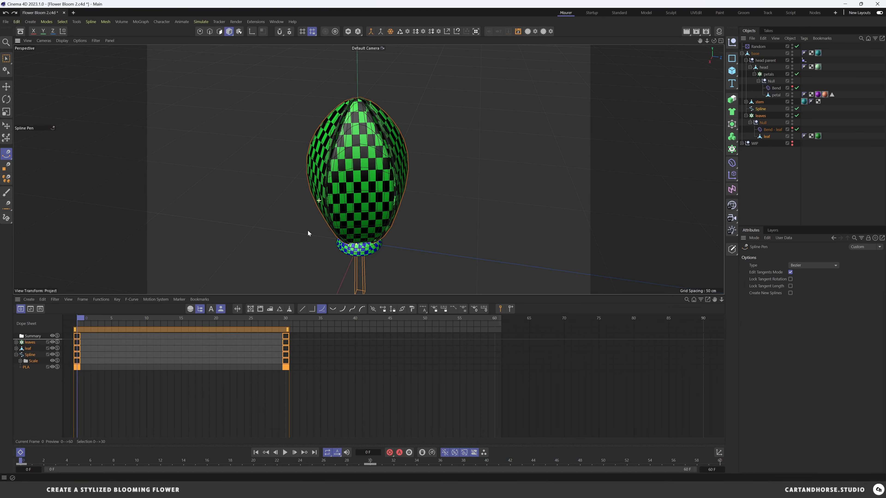
Clear the keyframe selection and play the bloom from frame 0 to review the whole flower opening
left_click(194, 353)
key("F8")
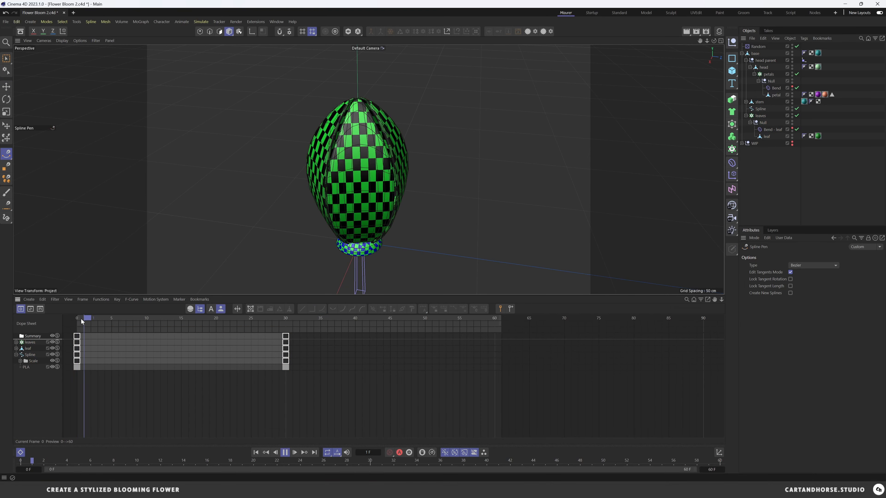
key("F8")
right_click_drag(305, 168, 274, 184, "alt")
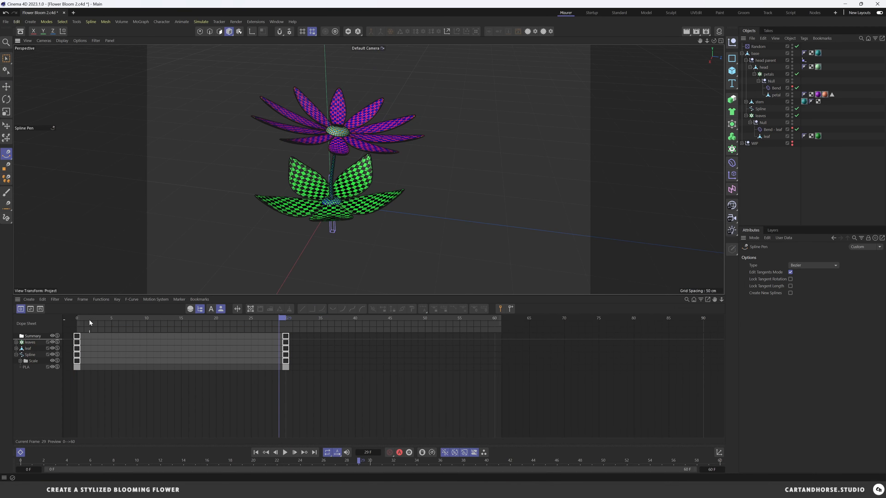
left_click(72, 319)
key("F8")
key("F8")
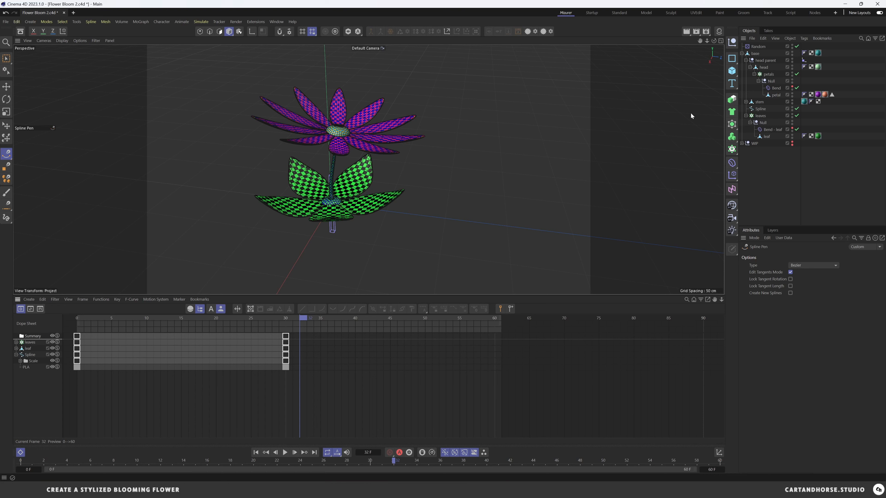
Add the petals cloner and both the petal and leaf Bend deformers to the Dope Sheet
left_click_drag(129, 378, 54, 407)
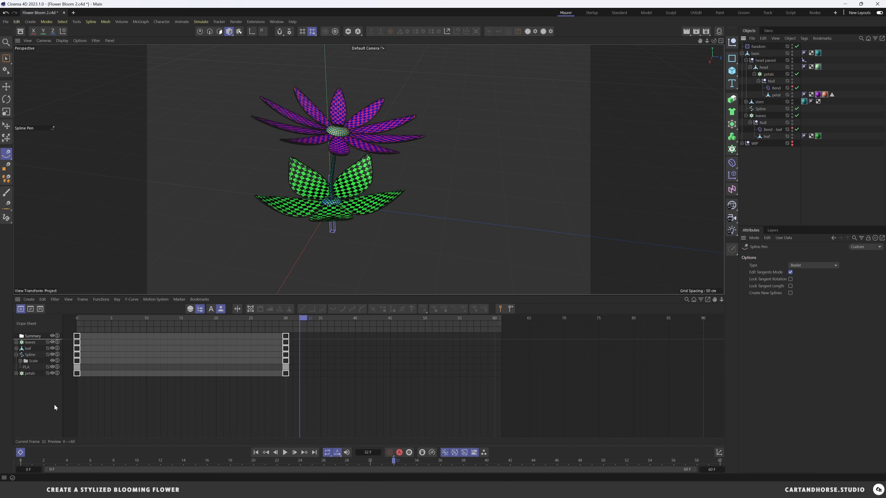
left_click(776, 88)
left_click(770, 129, "ctrl")
left_click_drag(112, 385, 70, 405)
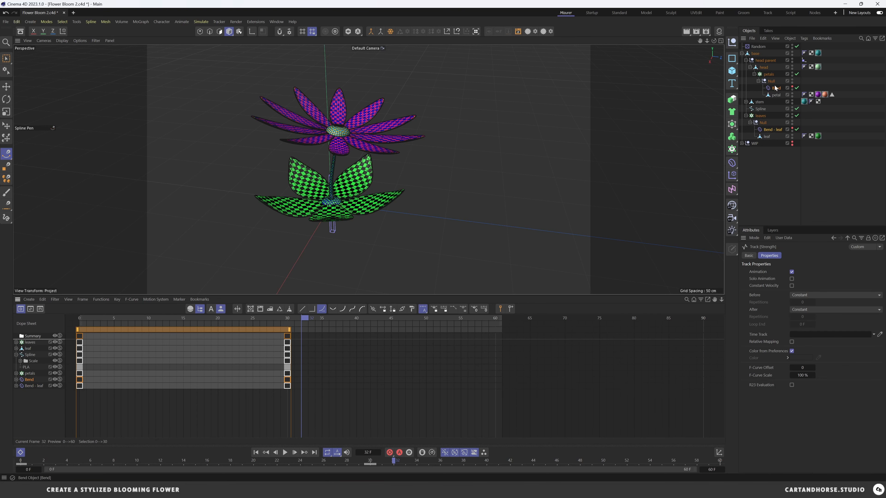
Rename the petals' Bend deformer as Bend - petals
double_click(775, 88)
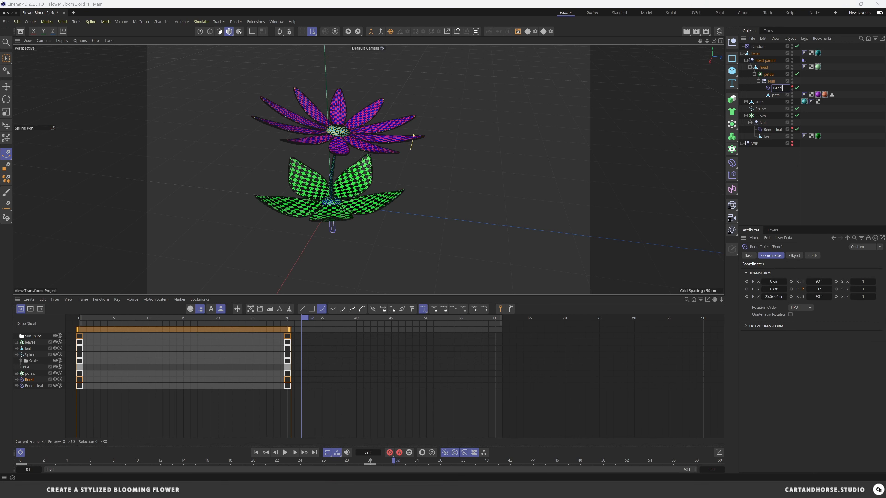
type("- petals")
key("Return")
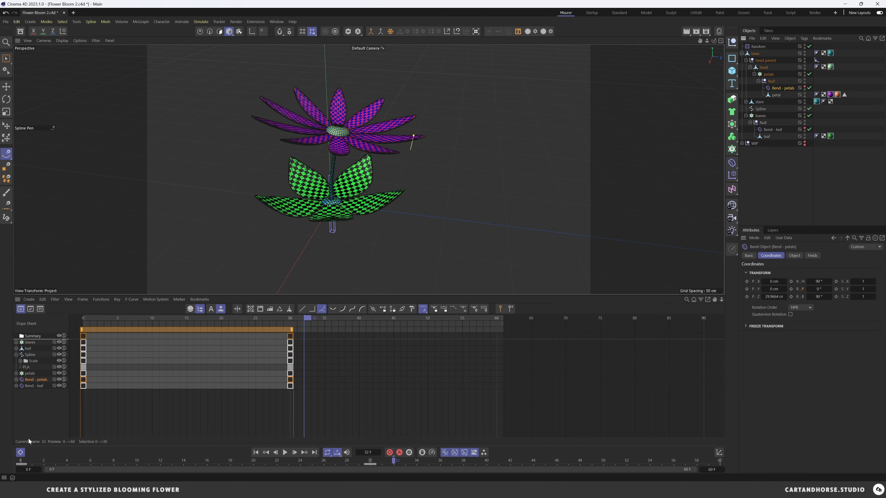
Delay the petals and Bend - petals keyframes together so they span frames 15 to 45, and play the animation
left_click(30, 373, "ctrl")
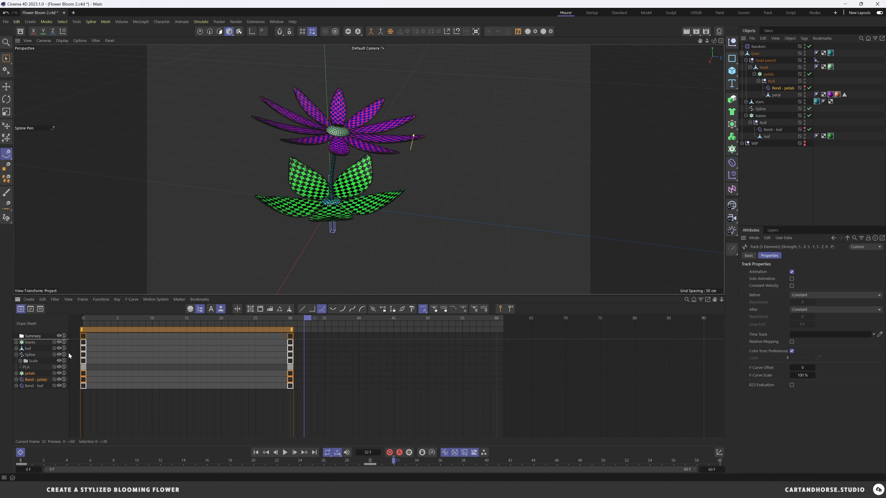
left_click_drag(113, 328, 214, 334)
key("F8")
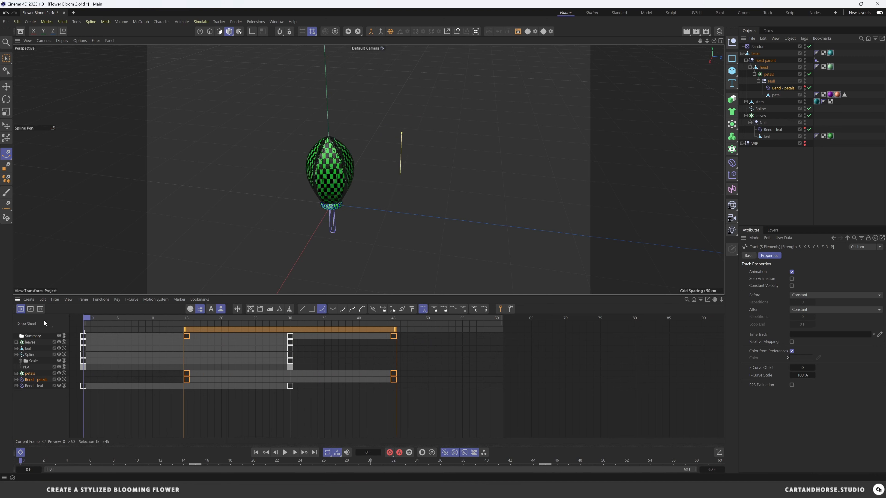
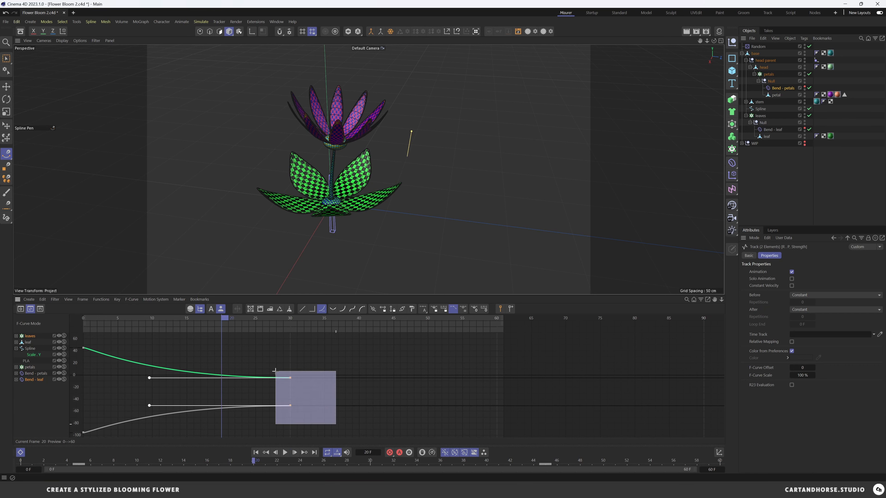
Steepen the frame 0 tangents of the leaves and Bend - leaf F-curves, play back the result, and return to the Dope Sheet
left_click_drag(150, 378, 96, 358)
left_click(83, 348)
left_click(83, 432)
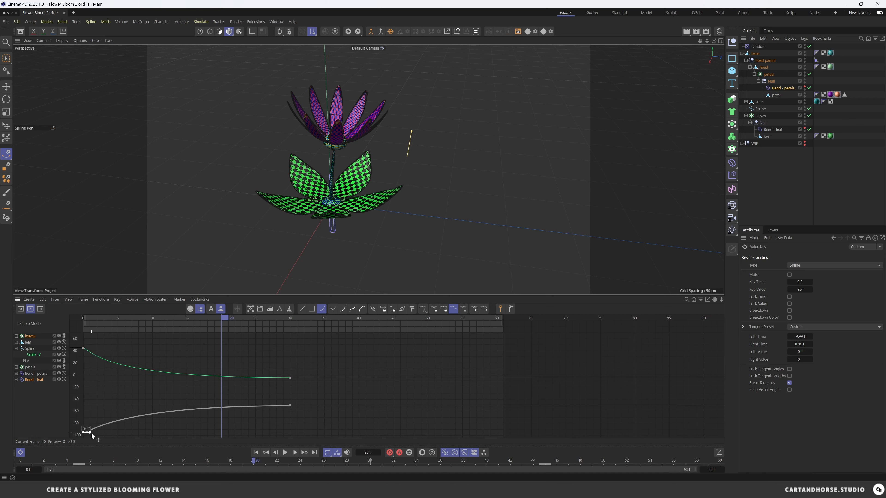
left_click_drag(91, 433, 97, 423)
left_click_drag(104, 324, 52, 313)
key("F8")
left_click(21, 310)
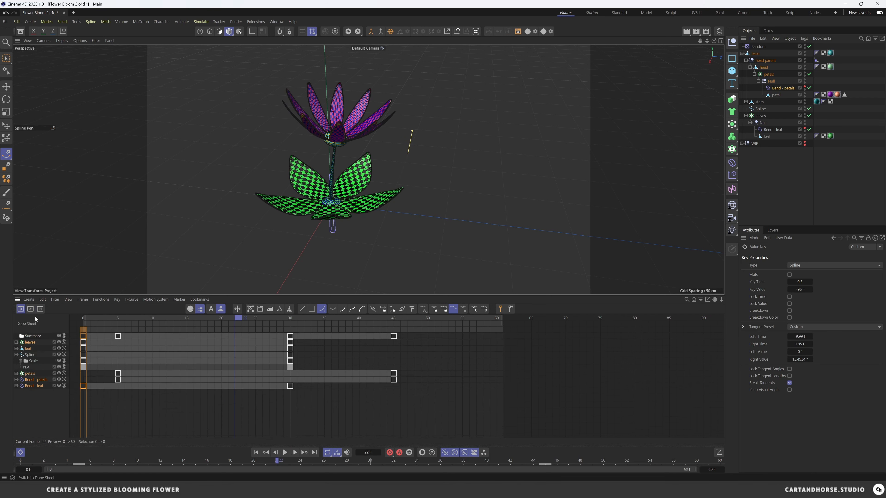
Move the end keyframes of the leaves and Bend - leaf tracks together to frame 60, and play back the bloom
left_click(29, 344)
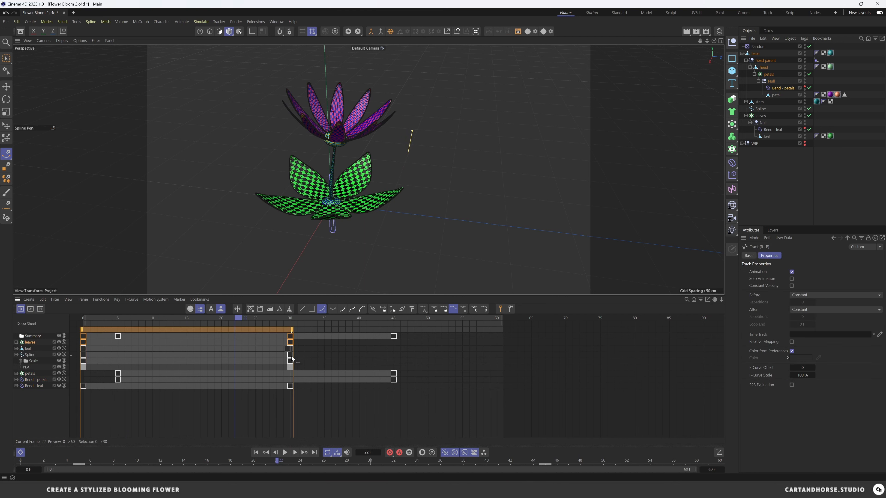
left_click(33, 386, "ctrl")
left_click_drag(294, 333, 497, 345)
left_click_drag(412, 322, 83, 323)
key("F8")
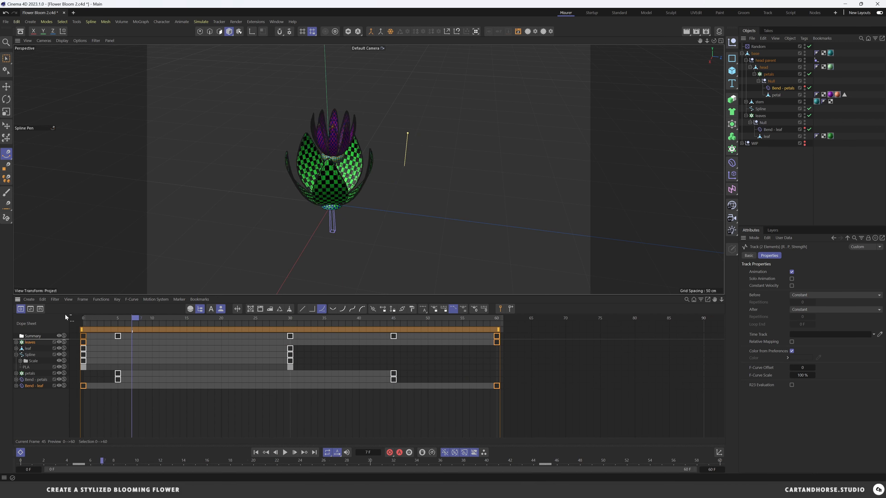
key("F8")
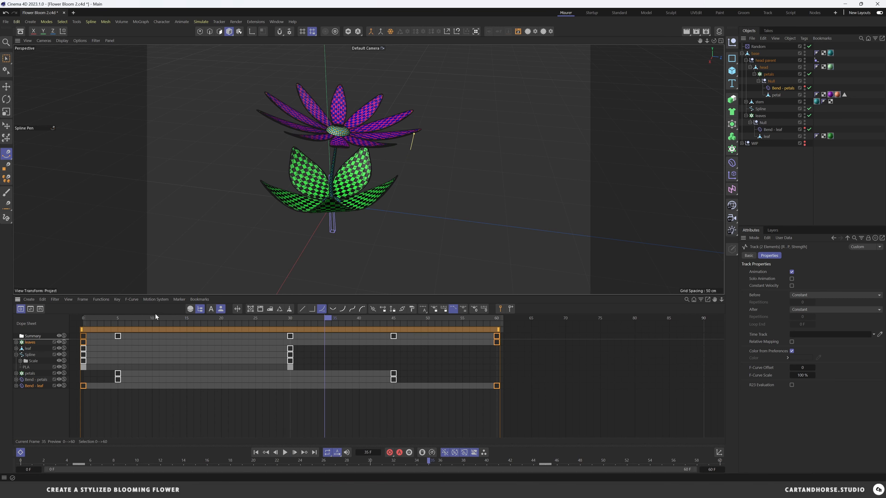
left_click_drag(81, 318, 322, 327)
key("F8")
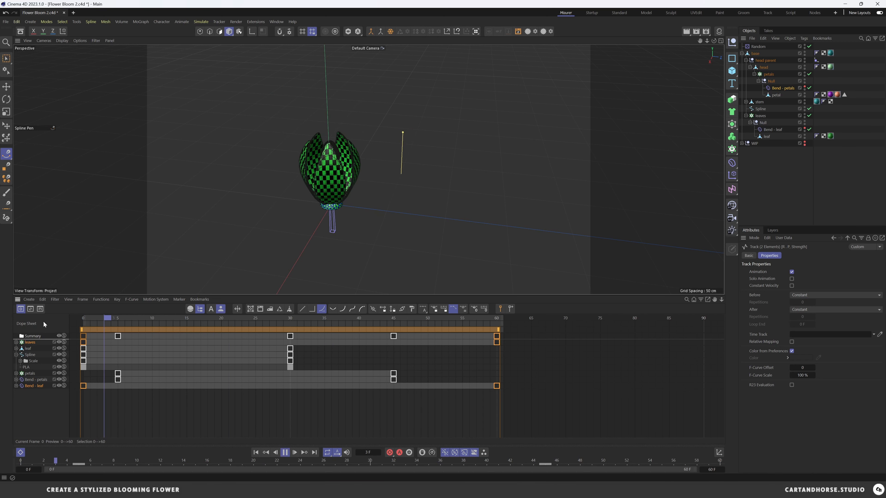
key("F8")
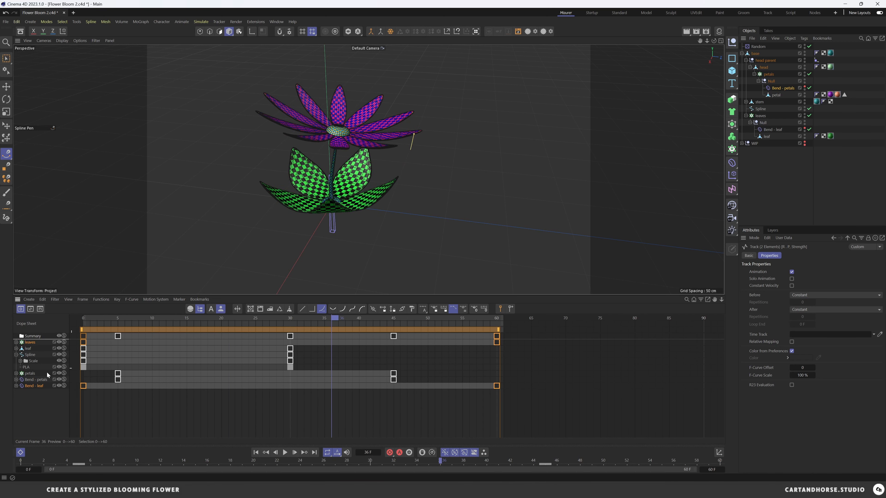
Move the end keyframes of the Spline's Scale and PLA tracks to frame 60, and play the animation
left_click(37, 365)
left_click_drag(291, 336, 496, 337)
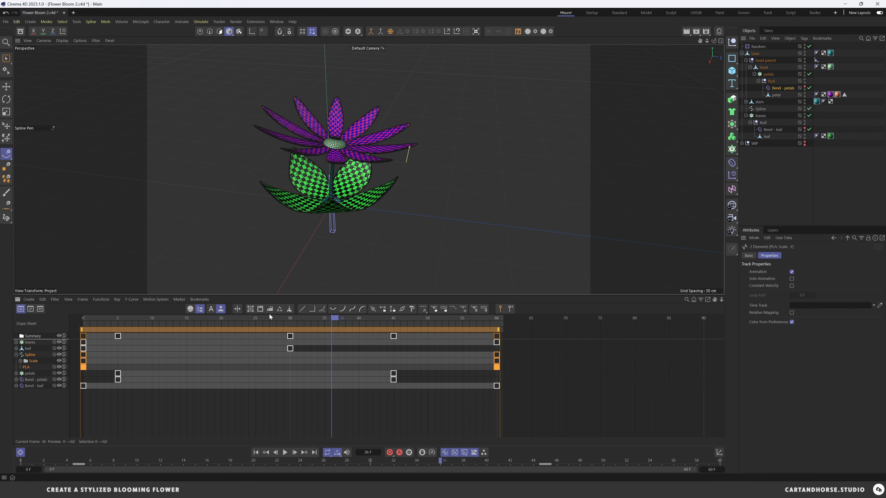
left_click_drag(114, 322, 9, 323)
key("F8")
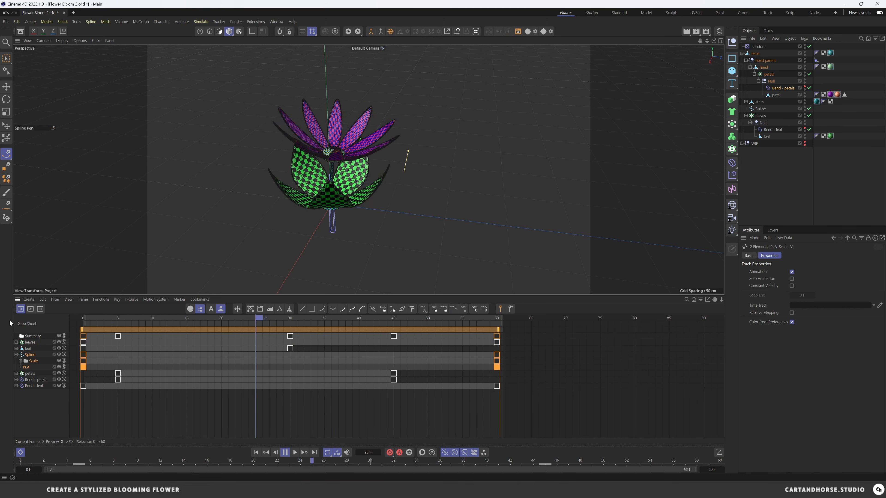
key("shift+f")
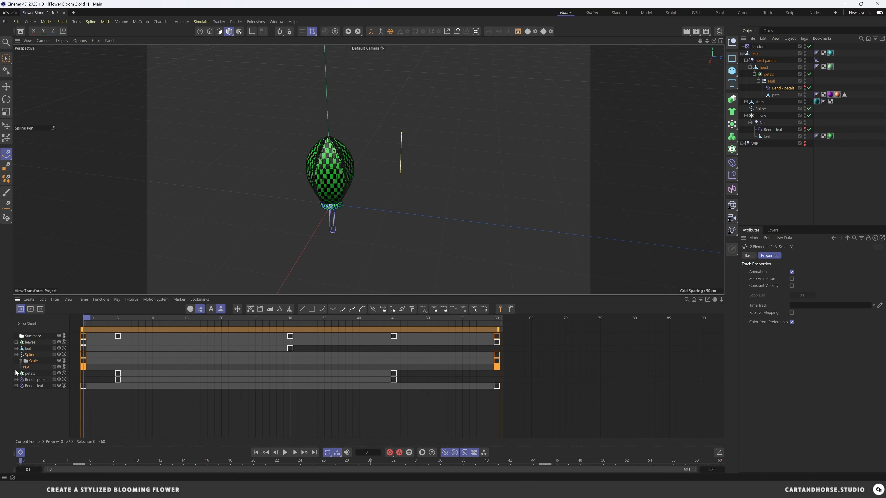
Steepen the frame 0 tangent of the Spline's Scale . Y F-curve to about 8.4 F and 0.148, and adjust its frame 60 tangent
key("Tab")
left_click(221, 433)
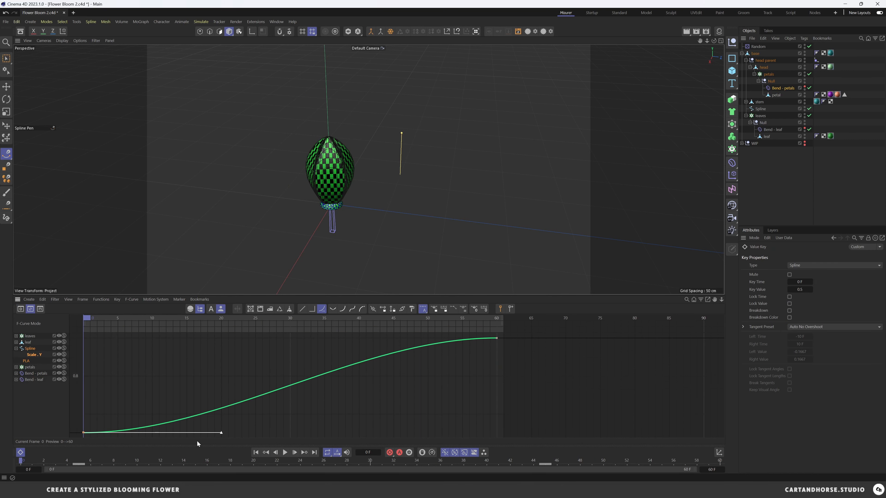
left_click_drag(221, 433, 131, 417)
left_click(496, 338)
left_click_drag(353, 338, 537, 342)
key("ctrl+z")
left_click_drag(360, 339, 313, 338)
left_click_drag(153, 431, 51, 411)
left_click_drag(100, 404, 65, 433)
left_click_drag(129, 417, 141, 405)
Play the bloom from frame 0 to check the stem growth, and return to the Dope Sheet
left_click(101, 318)
left_click_drag(99, 317, 44, 322)
key("F8")
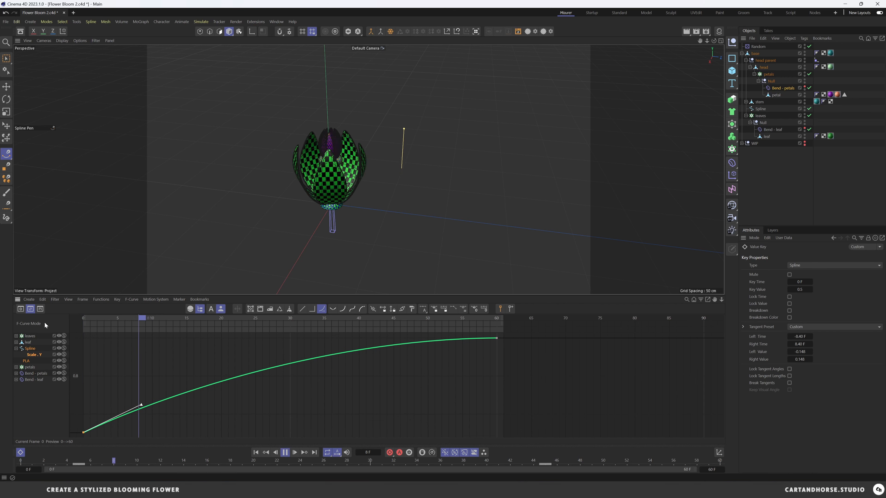
key("F8")
left_click(20, 309)
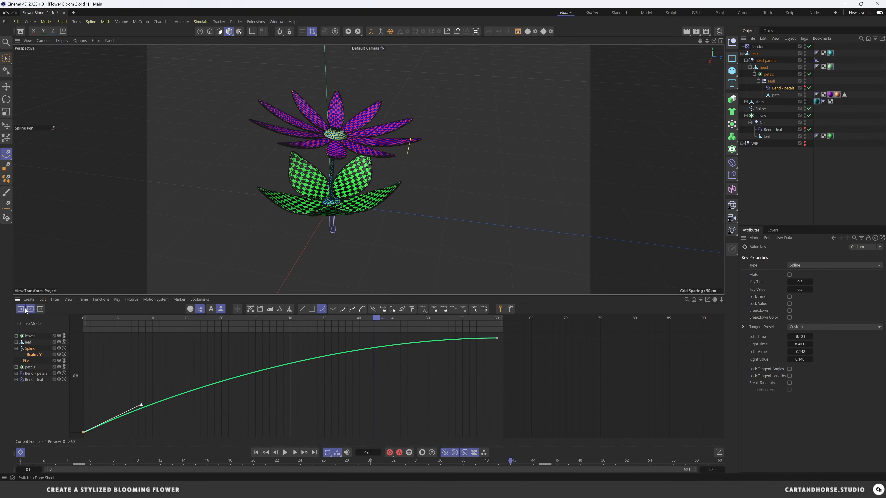
key("F8")
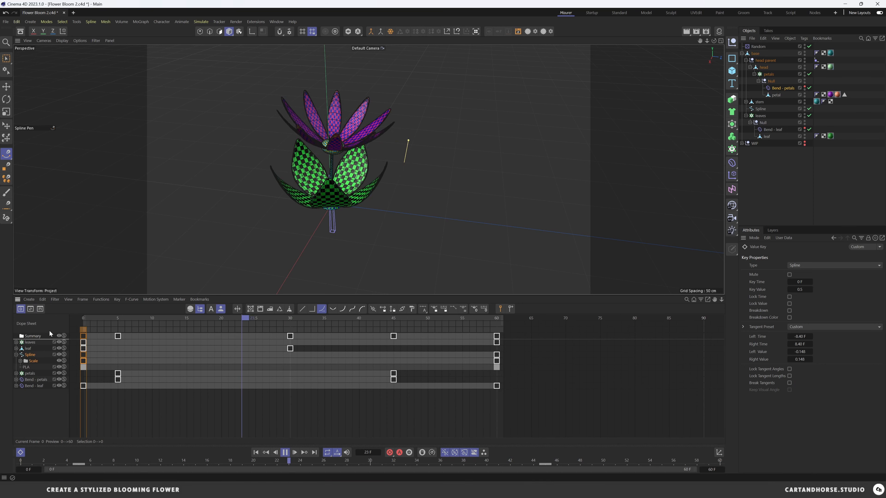
key("F8")
Check the opened flower at frame 51 with nothing selected, and save the project
left_click(770, 167)
left_click_drag(278, 114, 293, 154, "alt")
left_click_drag(327, 206, 345, 208, "alt")
left_click_drag(387, 322, 431, 316)
key("ctrl+s")
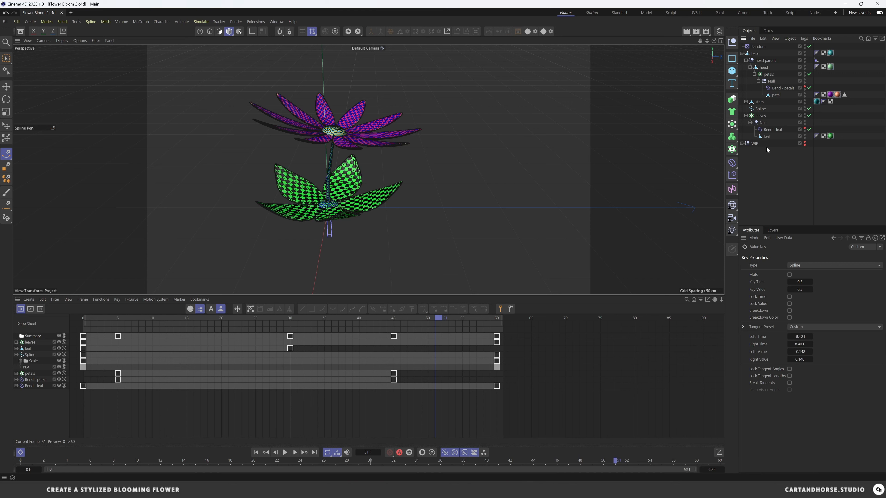
Examine the base hierarchy and the cloned leaves around the stem from several angles
left_click(743, 53)
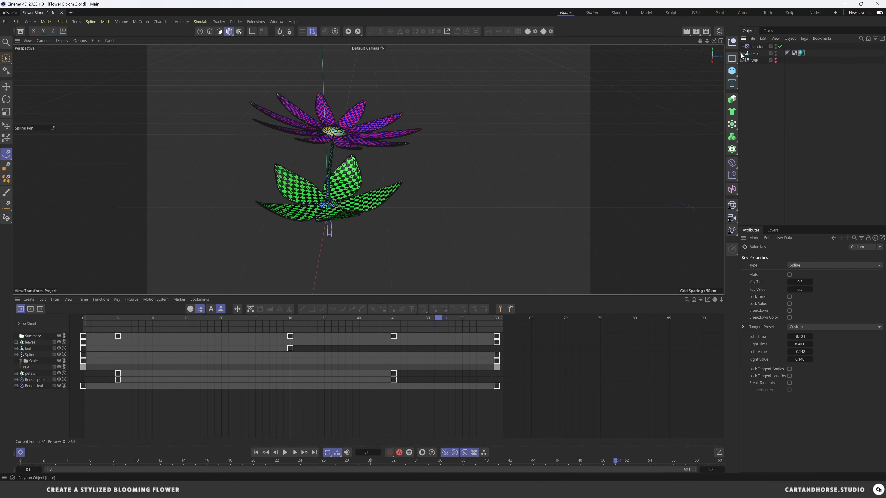
left_click(742, 54)
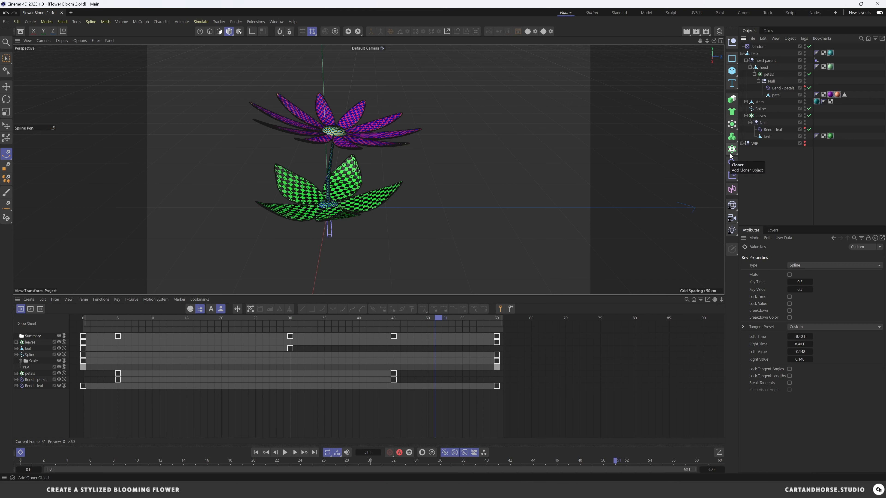
left_click(365, 160)
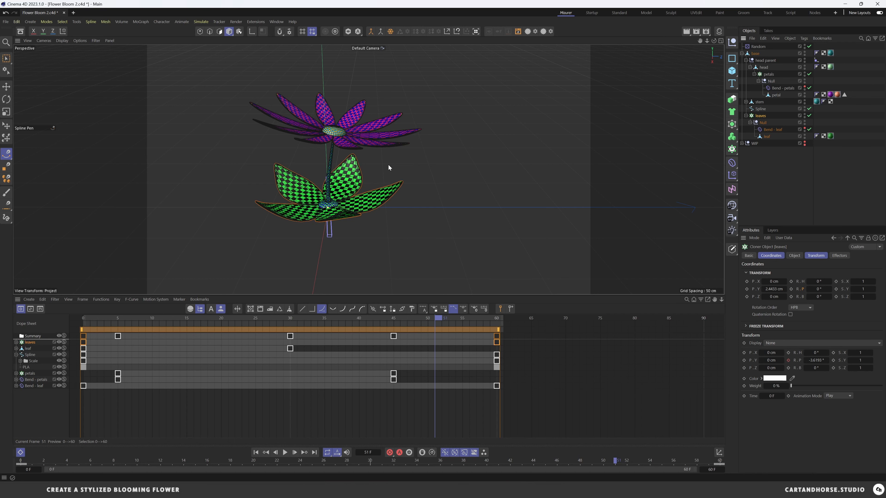
scroll(334, 210, "up", 3)
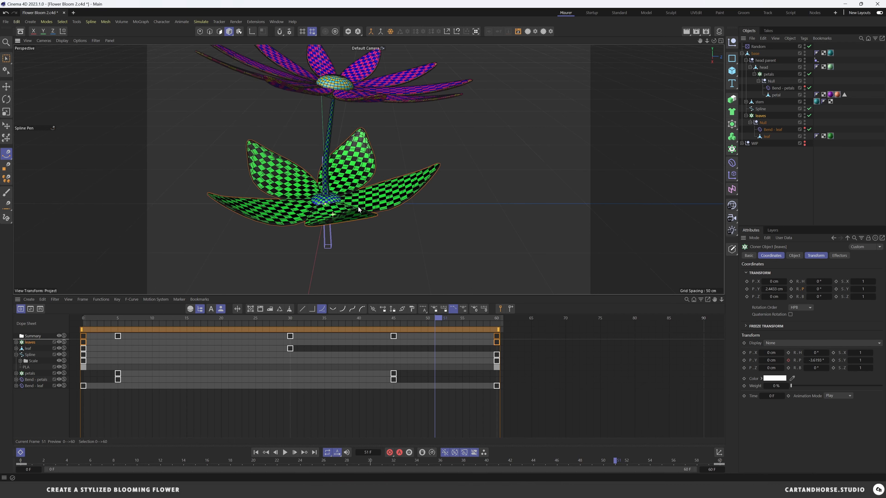
left_click_drag(334, 210, 394, 212, "alt")
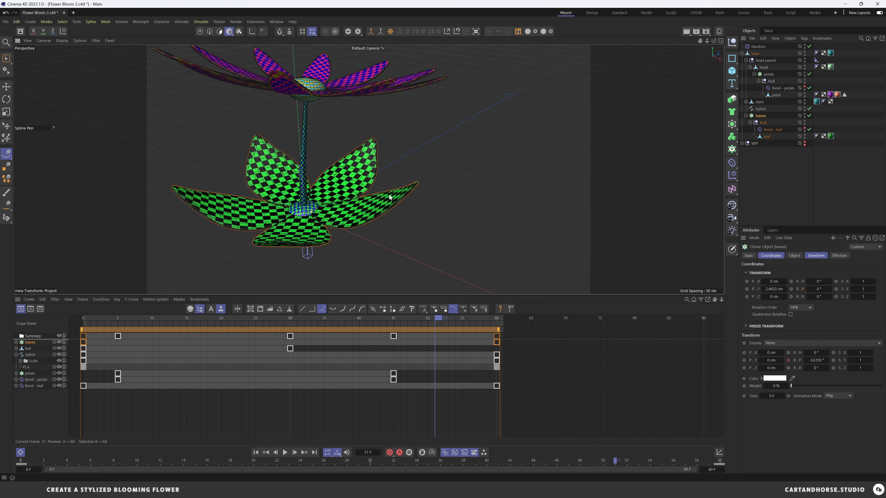
left_click_drag(329, 187, 394, 185, "alt")
left_click(768, 164)
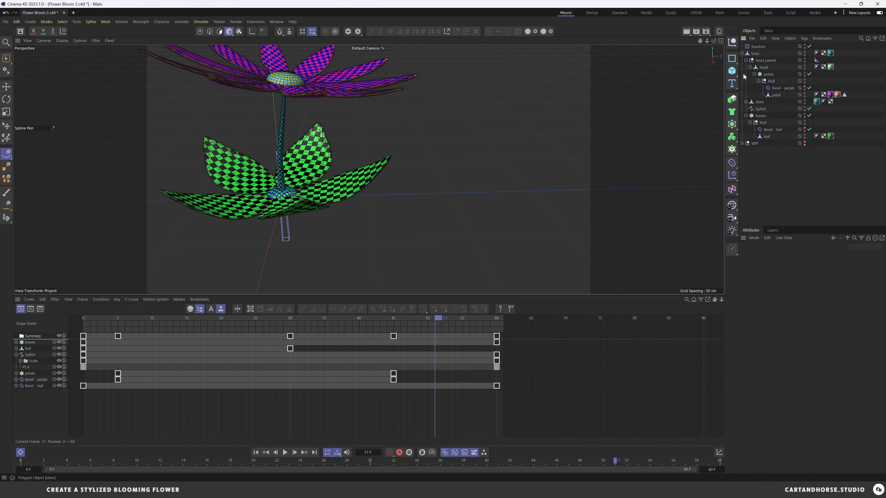
Place the whole base hierarchy inside a Connect object and turn off its Weld option
left_click(754, 54)
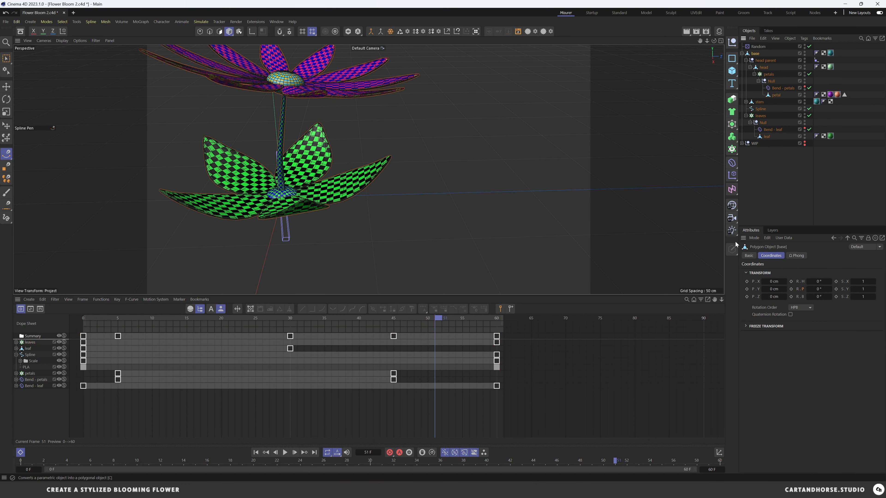
left_click_drag(733, 125, 754, 192)
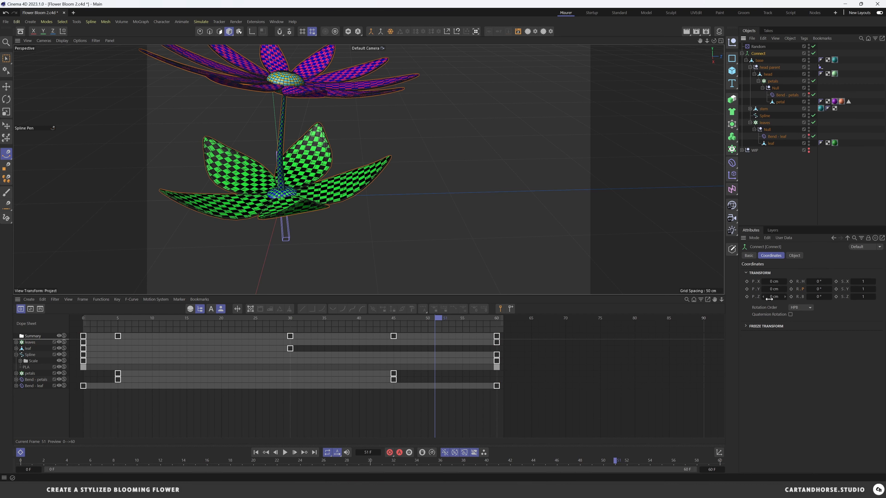
left_click(795, 255)
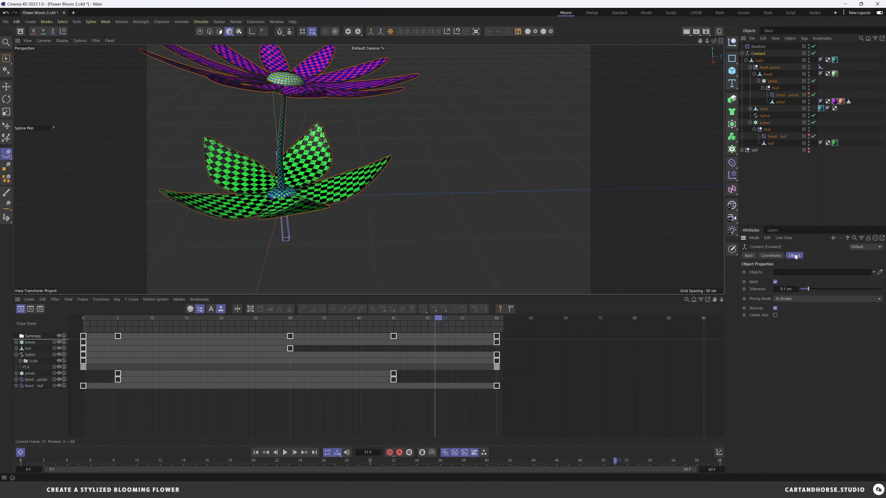
left_click(775, 282)
Play the animation from frame 0 to check the connected flower's full bloom
right_click_drag(204, 137, 558, 202, "alt")
middle_click_drag(265, 163, 339, 208, "alt")
left_click_drag(439, 318, 75, 310)
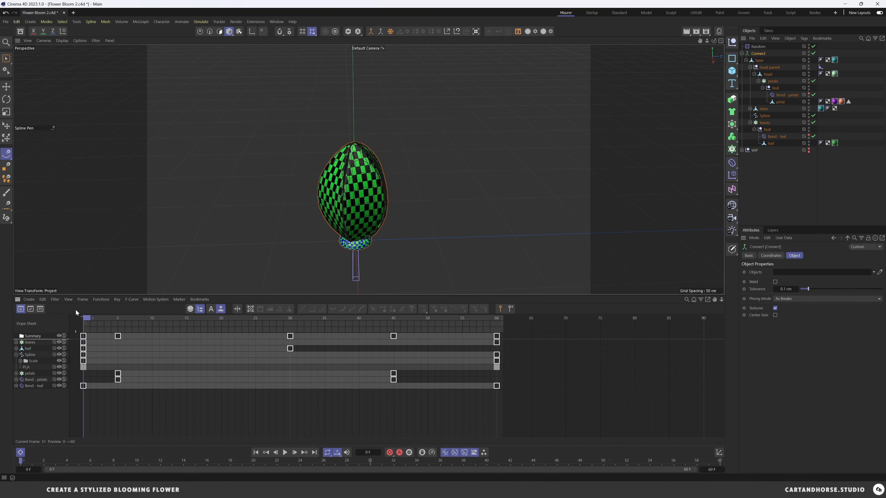
key("F8")
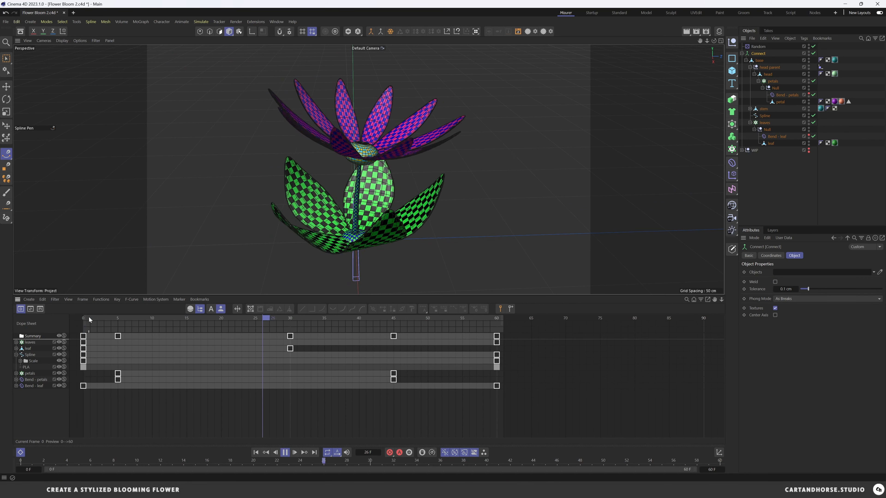
key("F8")
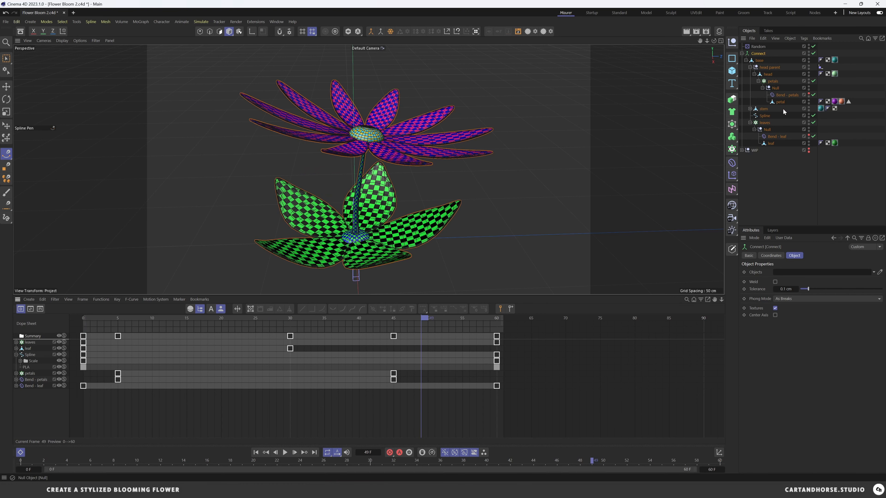
Rename the Connect object as flower bloom and save the project
double_click(760, 54)
type("flo")
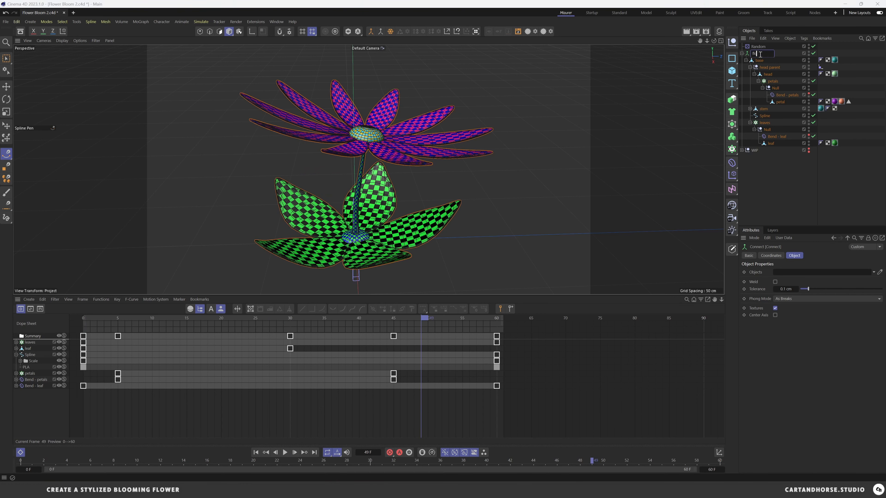
key("Return")
key("ctrl+s")
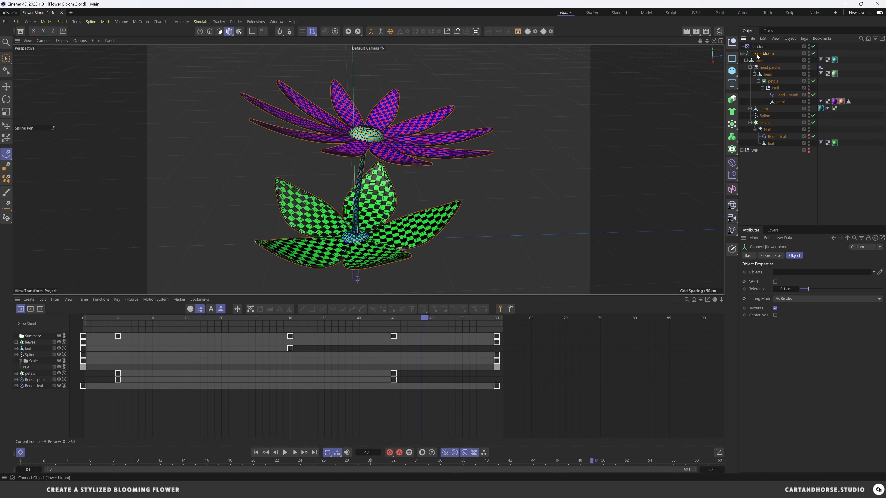
Export the entire flower bloom hierarchy as an Alembic file named Flower Bloom 2 in the alembic folder, selection only, frames 0 to 60
middle_click(758, 55)
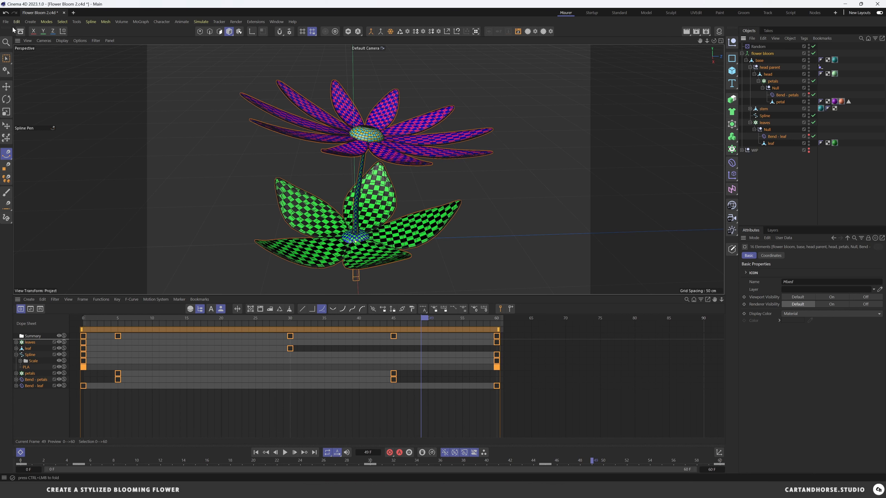
left_click(6, 22)
mouse_move(38, 187)
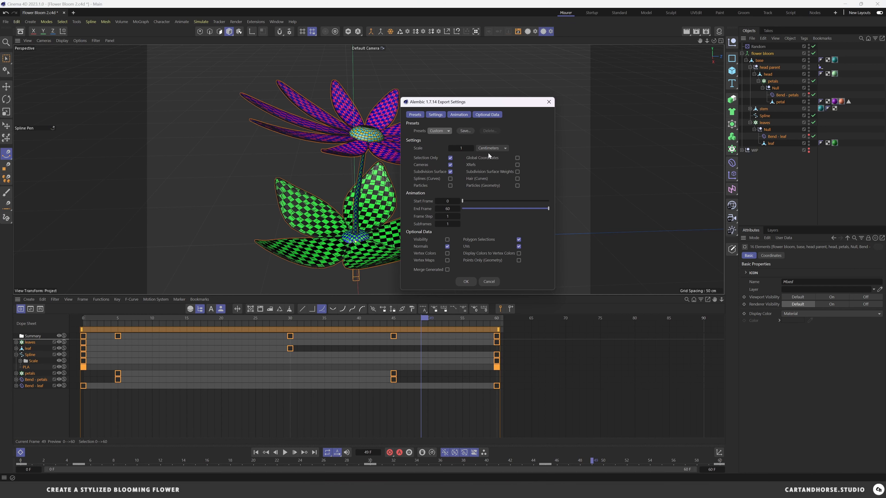
left_click(471, 282)
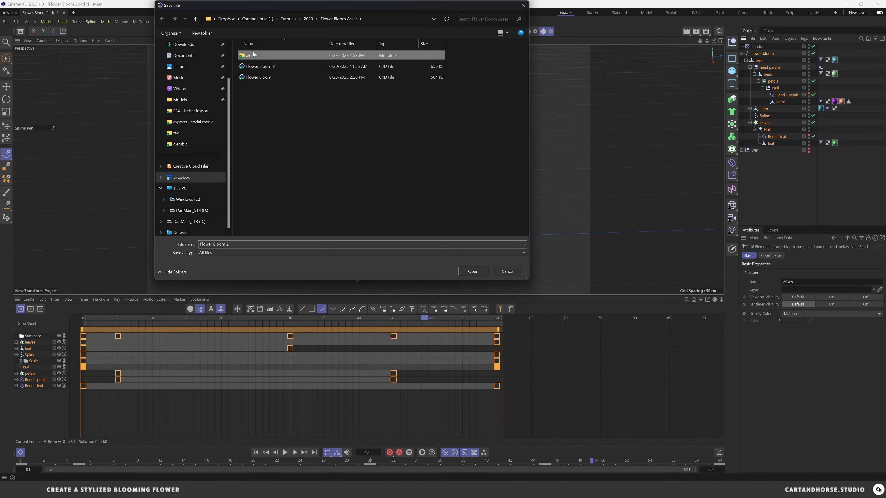
double_click(253, 55)
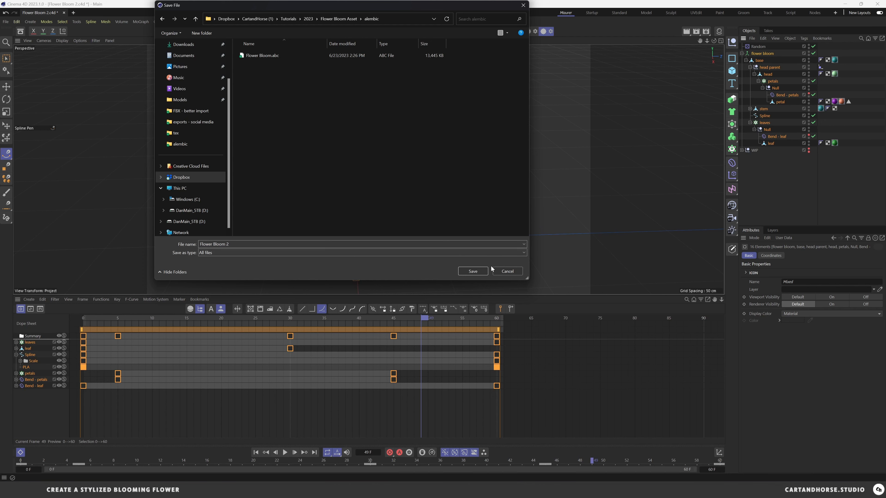
left_click(481, 272)
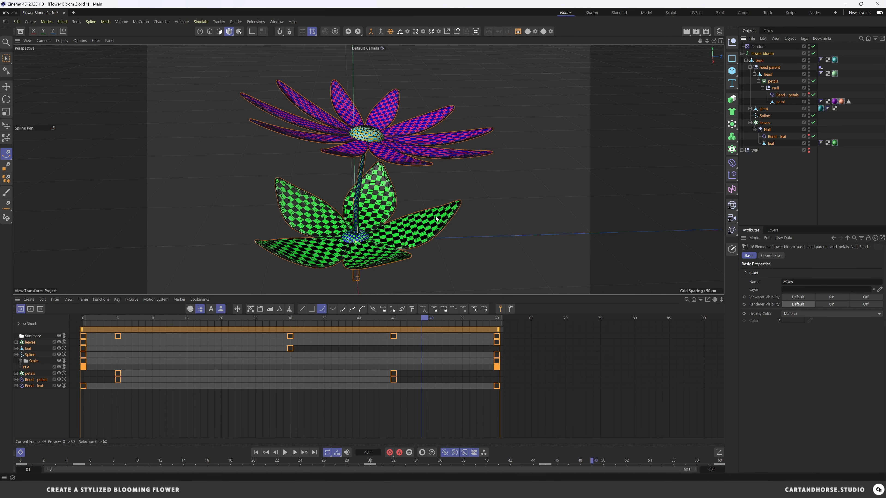
left_click_drag(386, 222, 418, 188, "alt")
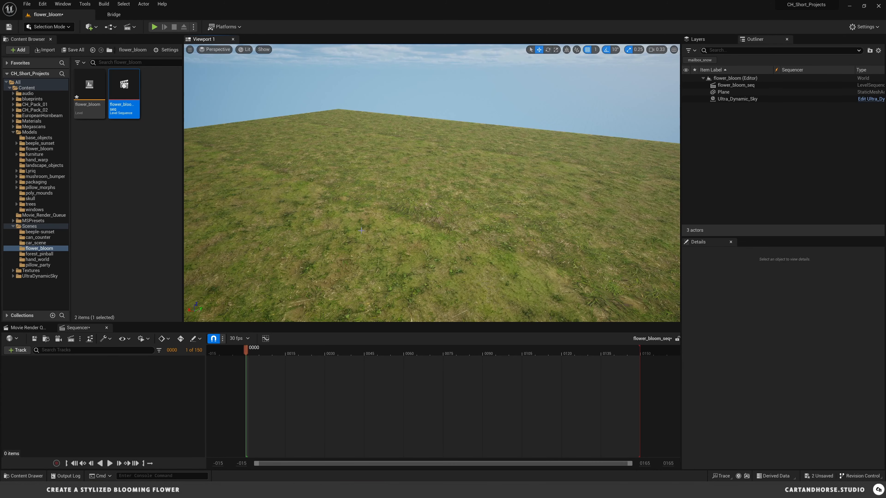
Switch to Unreal Engine, create a flower_bloom_2 content folder inside Models, and bring up the file explorer's alembic folder
right_click_drag(394, 234, 421, 230)
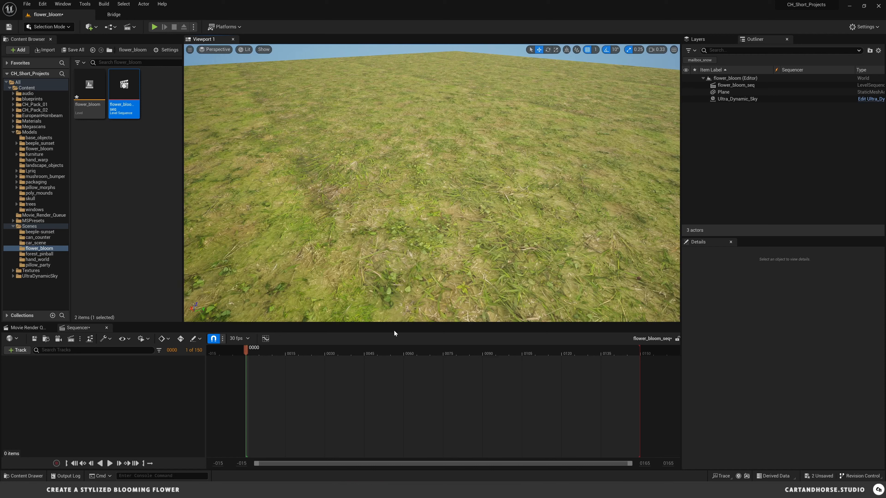
mouse_move(405, 492)
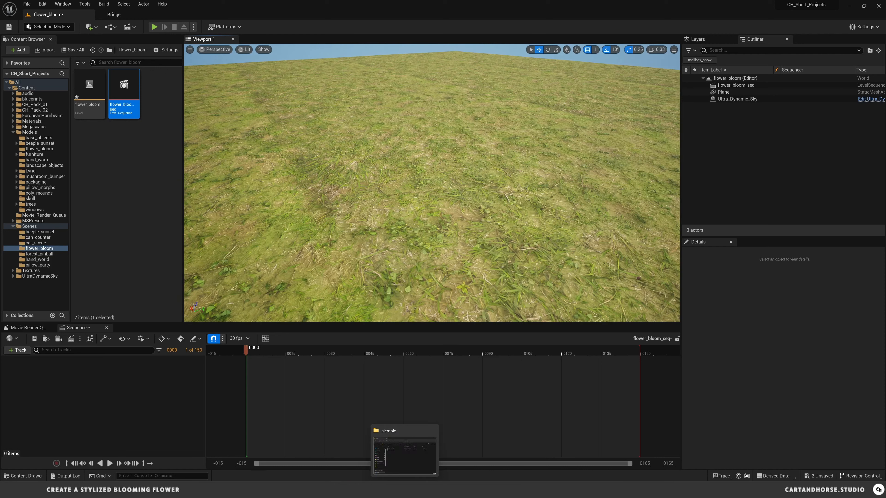
left_click(405, 454)
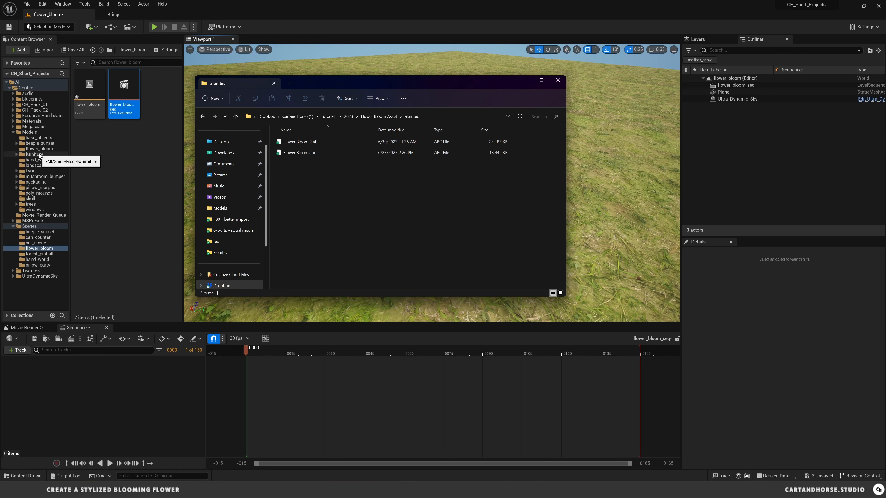
left_click_drag(29, 149, 26, 150)
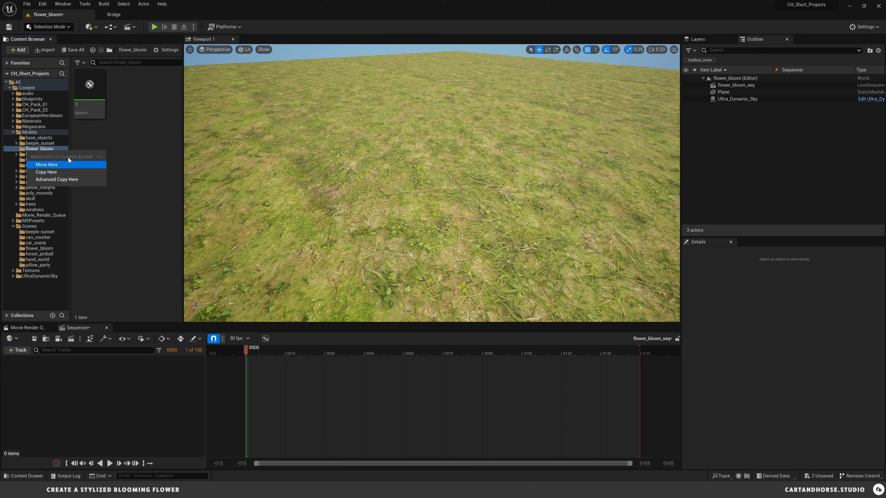
left_click(44, 164)
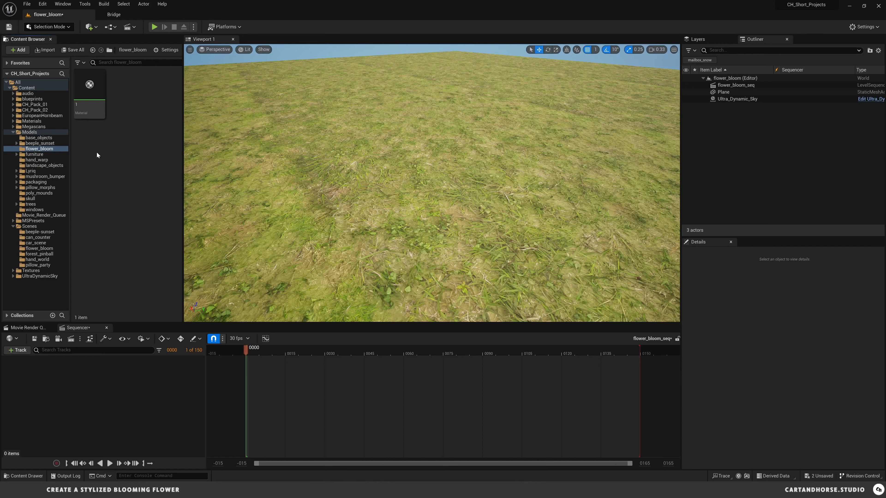
left_click(365, 489)
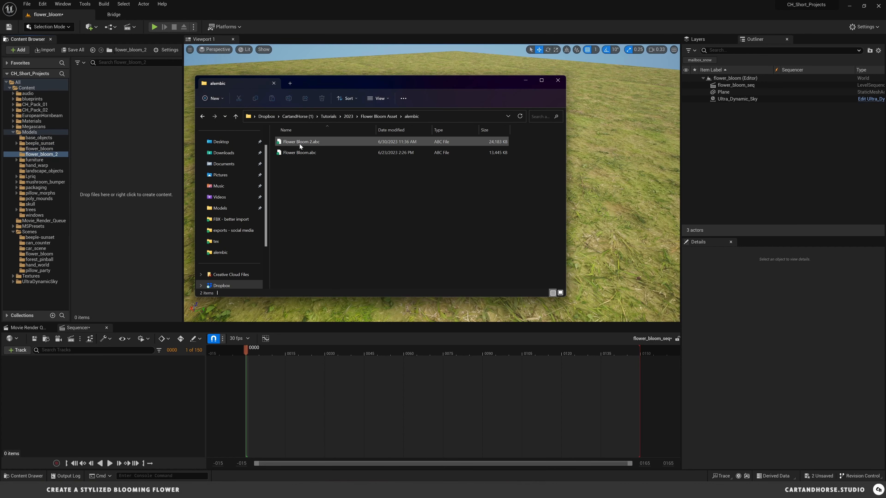
Import Flower Bloom 2.abc into the flower_bloom_2 folder as a Geometry Cache, frames 0 to 60, with Create Materials turned on
left_click_drag(301, 143, 111, 135)
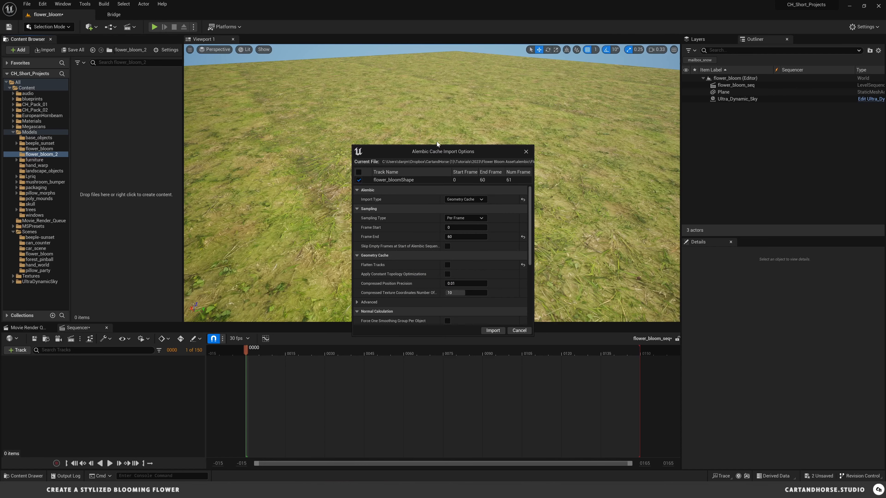
left_click_drag(436, 146, 436, 56)
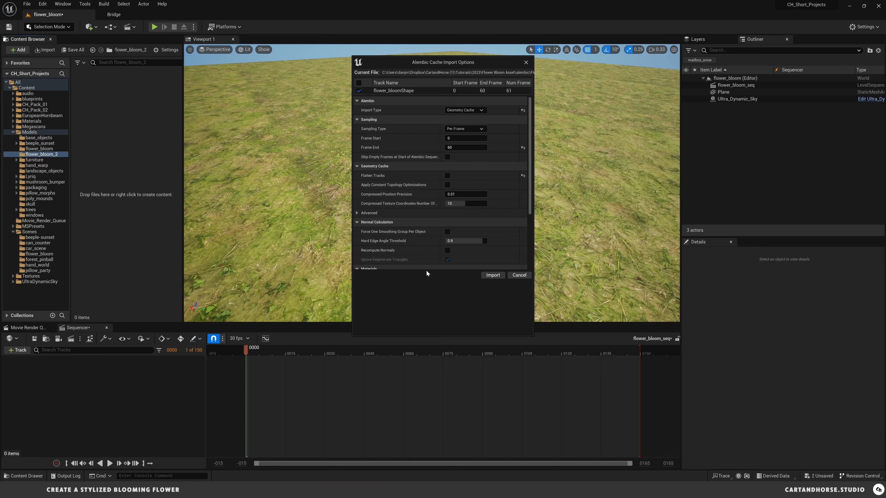
left_click_drag(529, 150, 531, 204)
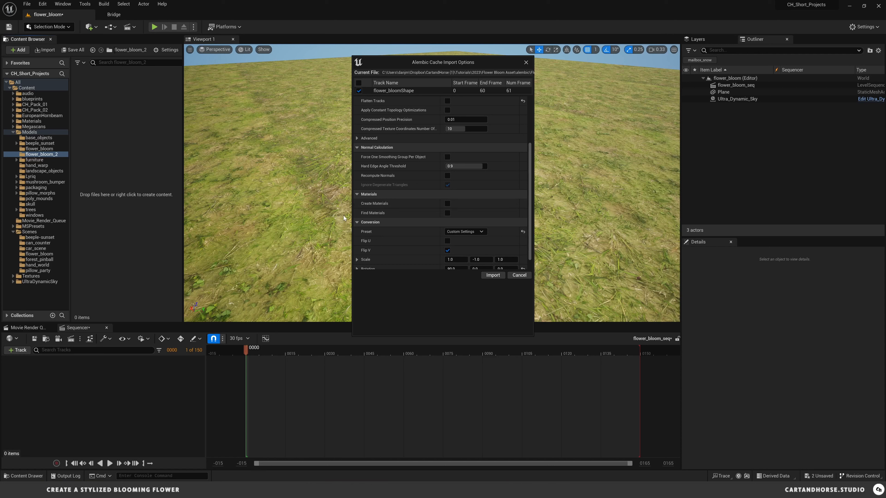
left_click(448, 204)
scroll(524, 209, "down", 2)
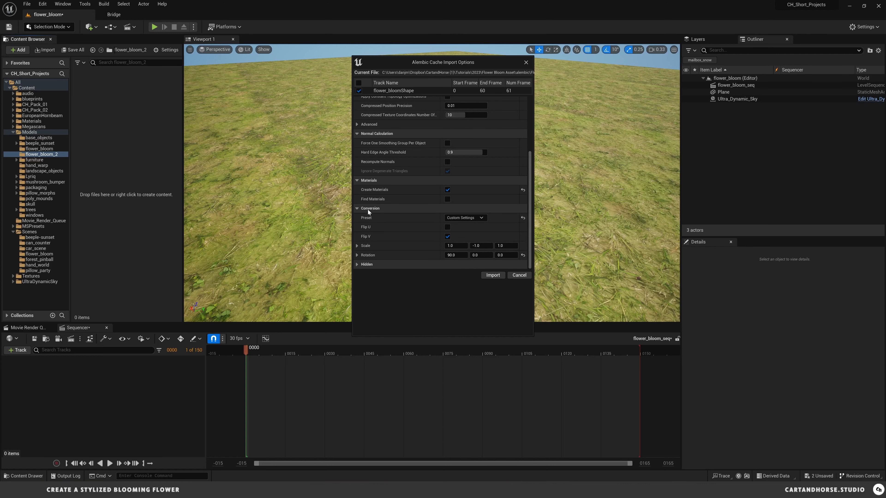
left_click_drag(451, 255, 460, 257)
left_click(492, 275)
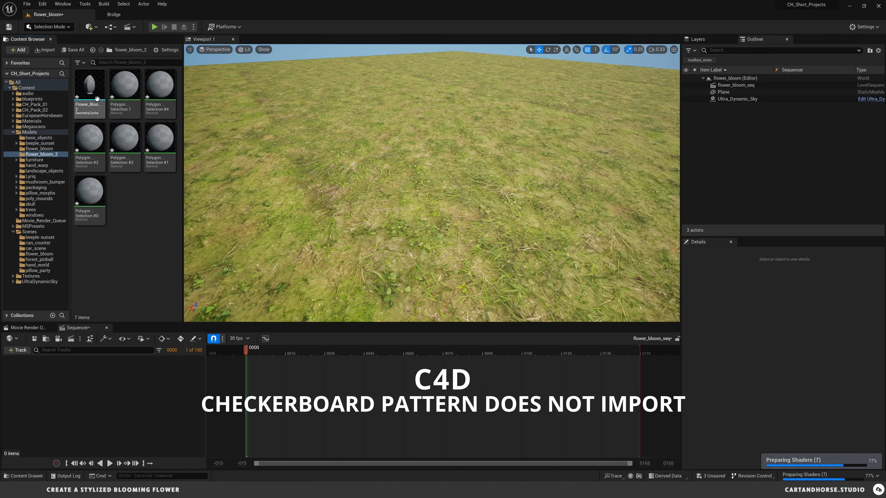
Place the Flower_Bloom_2 geometry cache on the grass plane in the scene
left_click_drag(97, 91, 440, 209)
right_click_drag(475, 209, 475, 182)
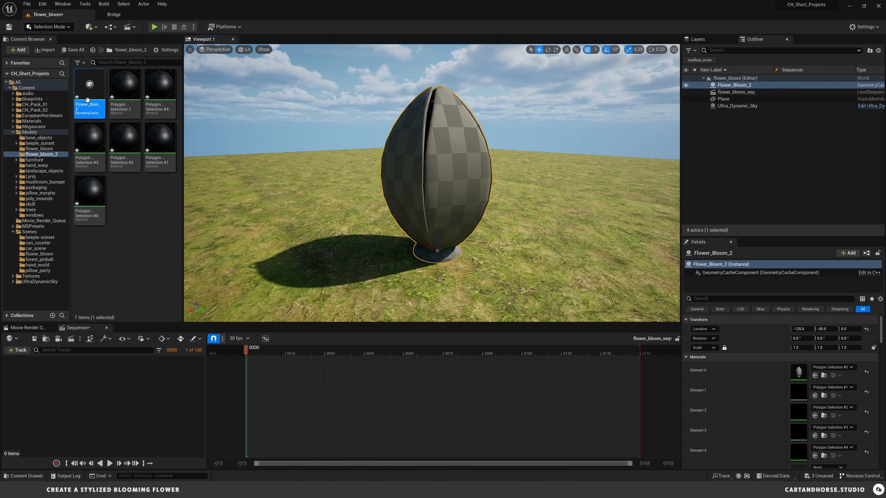
In the Polygon Selection.1 material, add a vector parameter named color and connect it to Base Color
left_click(124, 87)
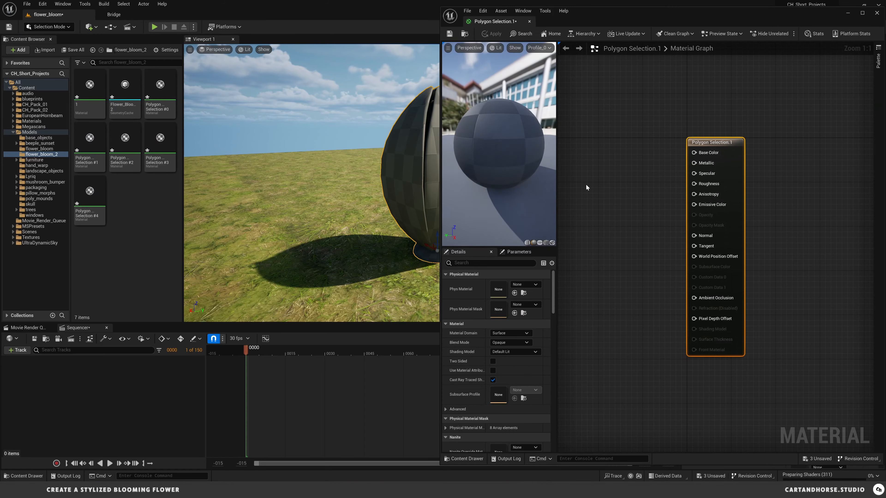
left_click(606, 145)
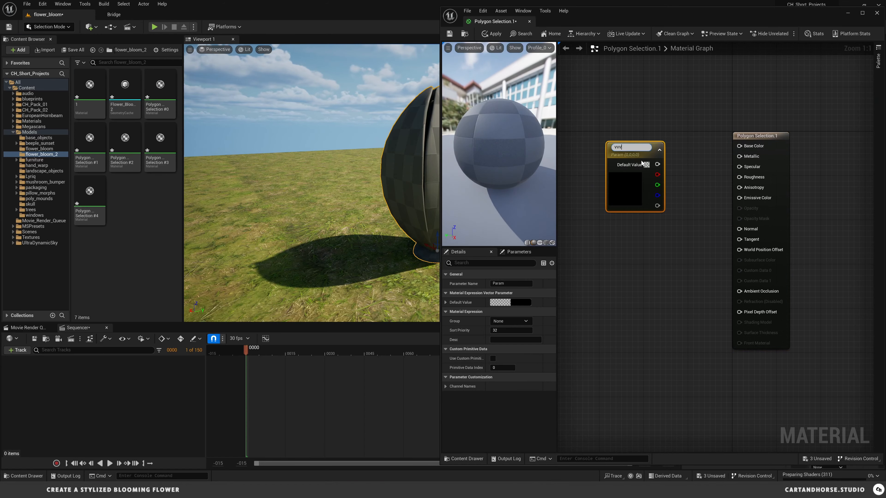
type("V")
type("olo")
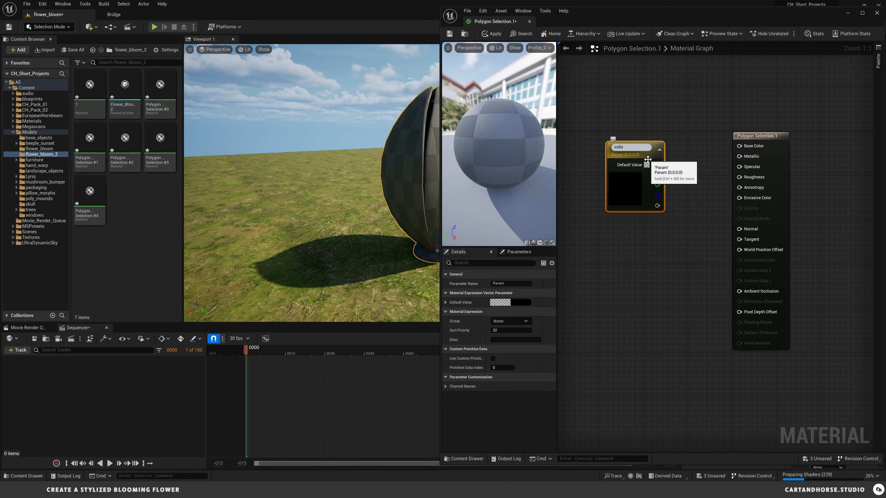
type("r")
key("Return")
left_click_drag(657, 162, 744, 145)
Set the color parameter's default value to red, then apply, save and close the material
left_click(647, 162)
left_click_drag(735, 200, 735, 192)
left_click(747, 195)
left_click(755, 342)
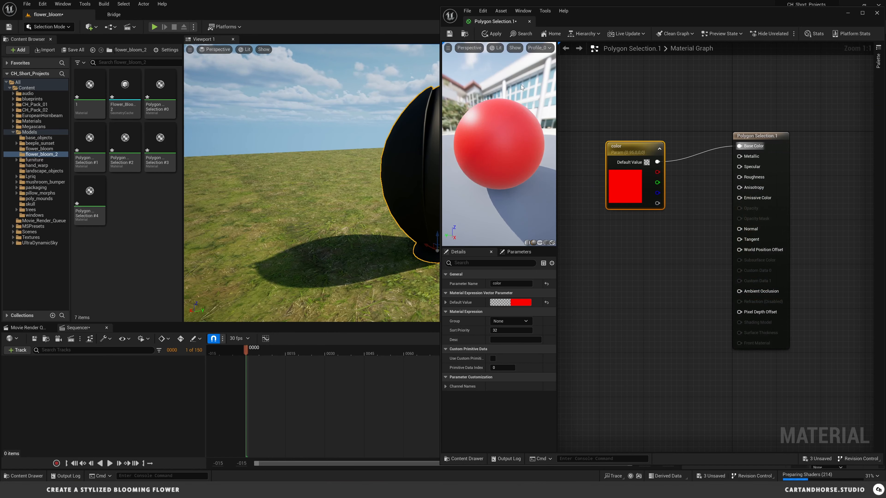
left_click(481, 35)
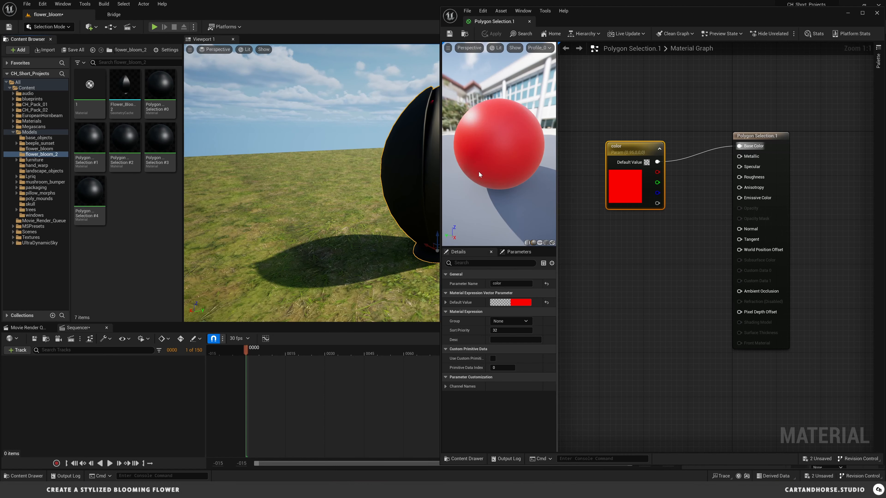
mouse_move(390, 155)
right_mouse_down()
mouse_move(433, 161)
mouse_move(394, 160)
right_mouse_up()
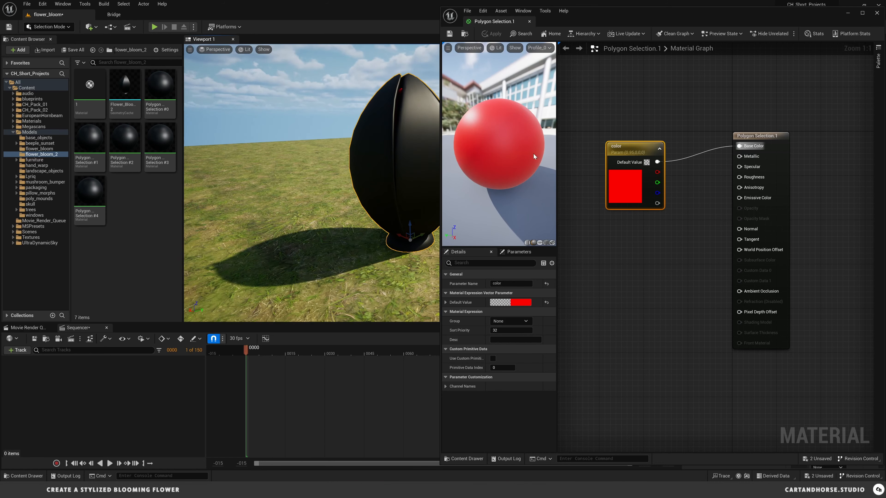
left_click(450, 34)
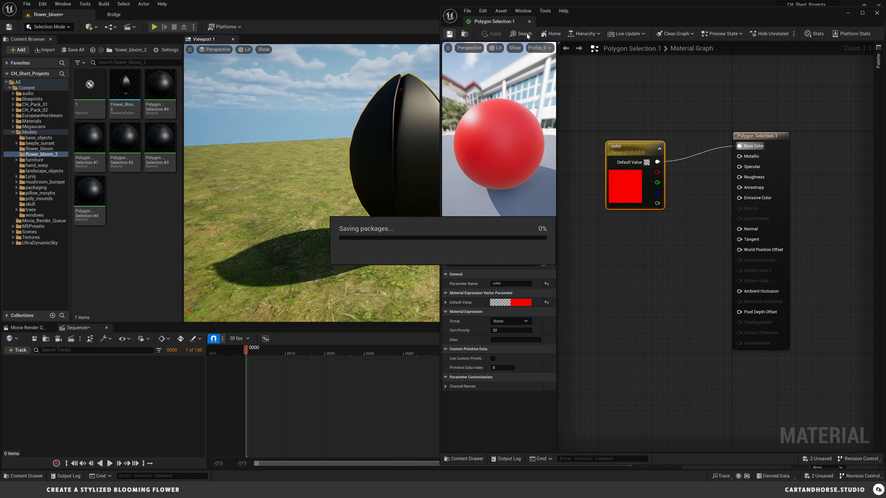
left_click(529, 21)
right_click_drag(405, 218, 388, 234)
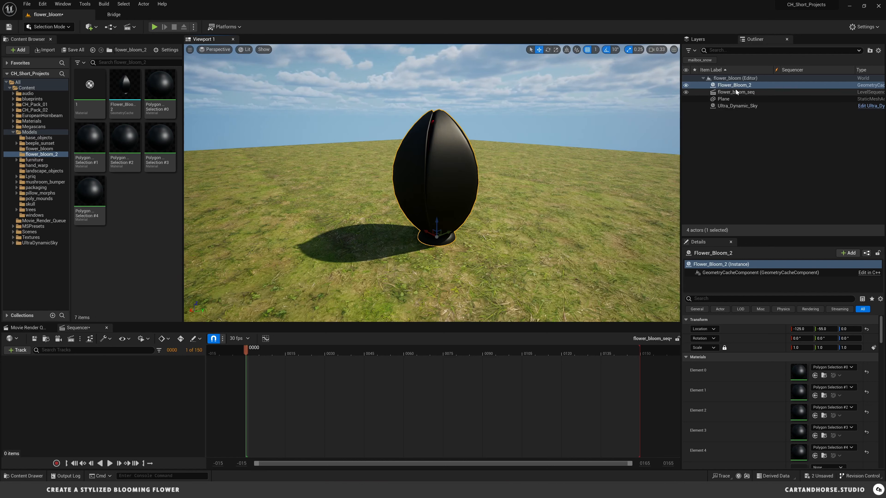
Add Flower_Bloom_2 to flower_bloom_seq with a Geometry Cache track and scrub to frame 58 to preview the bloom
left_click_drag(733, 85, 54, 371)
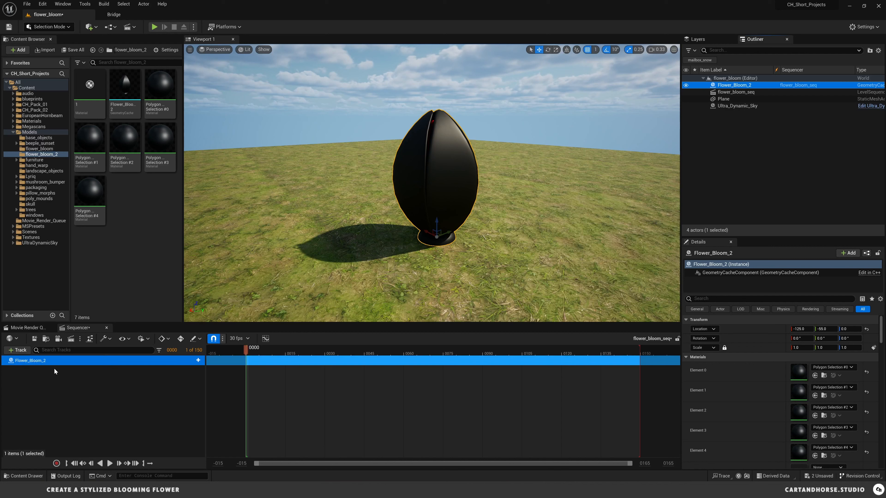
left_click(194, 361)
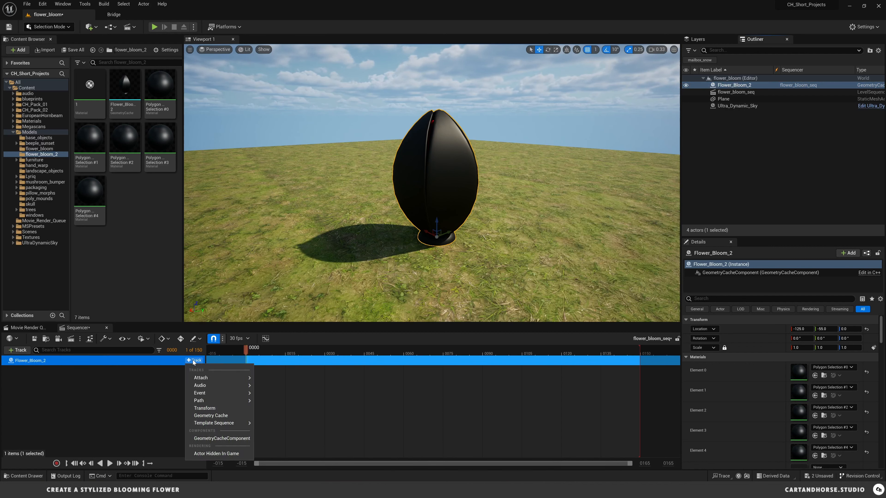
left_click(215, 416)
left_click_drag(246, 352, 400, 365)
right_click_drag(445, 221, 440, 290)
right_click_drag(429, 238, 433, 241)
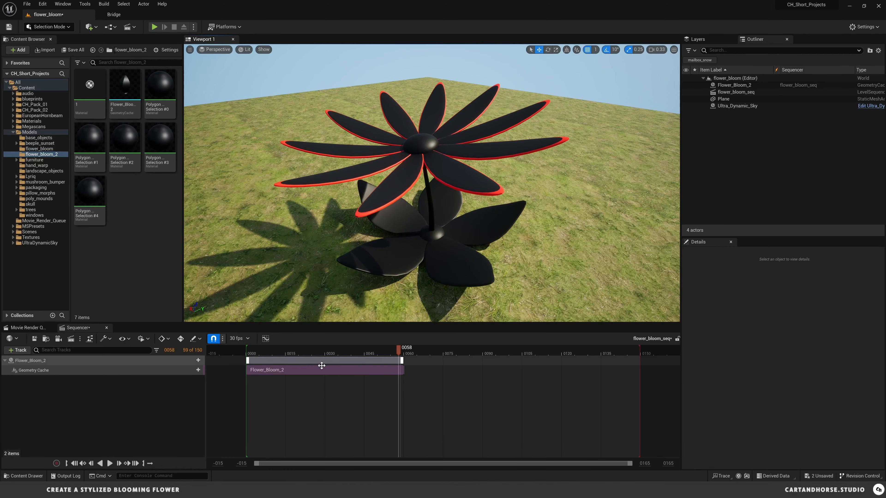
Shift the Flower_Bloom_2 geometry cache clip to start at frame 30 and play back the delayed bloom
left_click_drag(330, 362, 409, 362)
left_click(269, 352)
key("space")
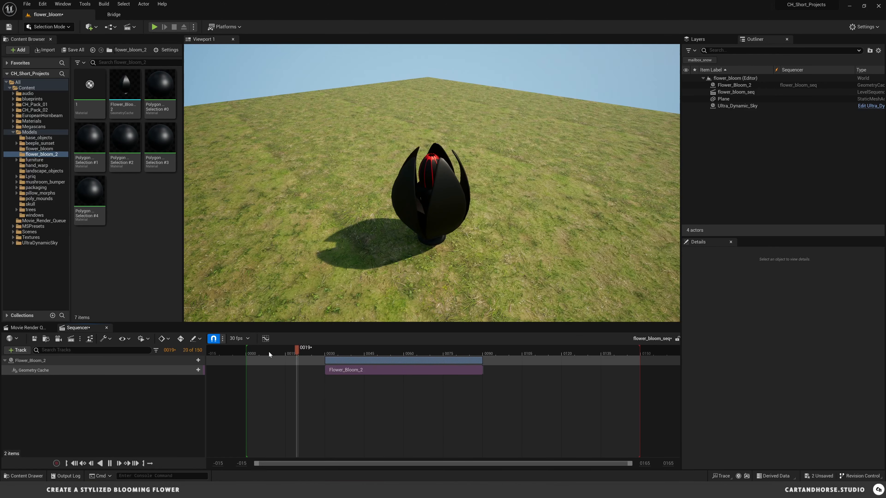
key("space")
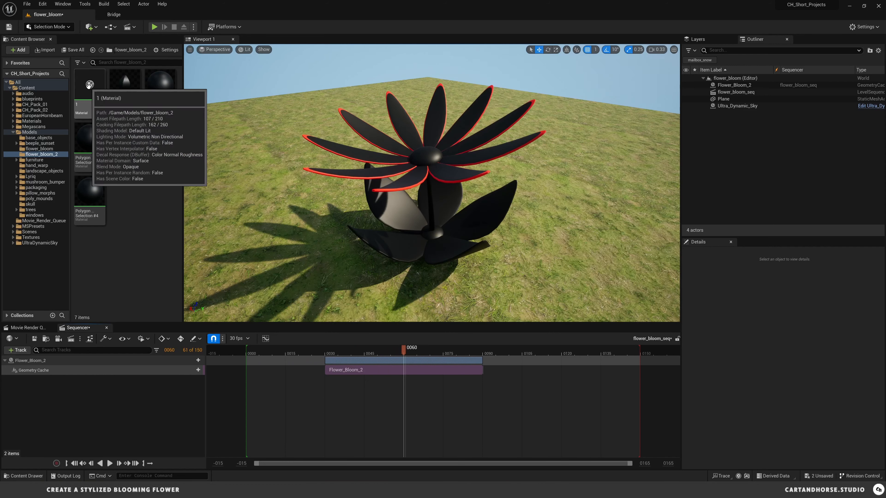
Place a second flower behind the first and add it to the sequence with a Geometry Cache track starting at frame 60
left_click_drag(124, 85, 575, 175)
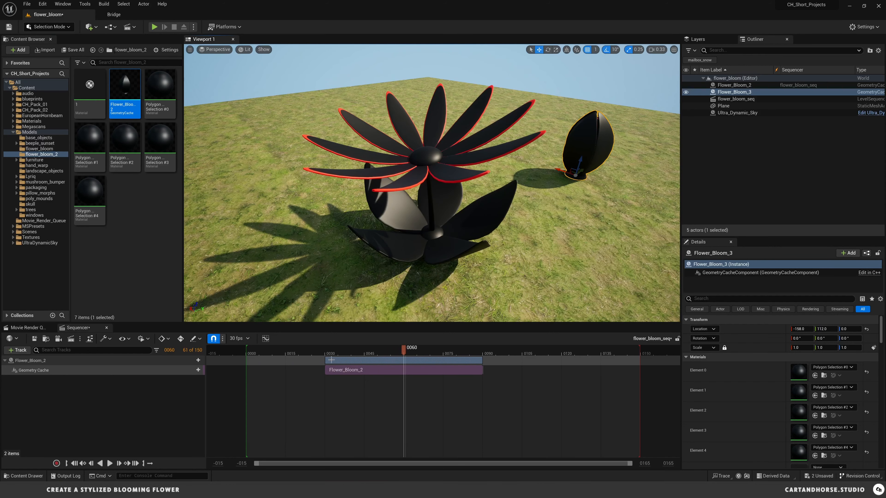
left_click_drag(730, 92, 146, 380)
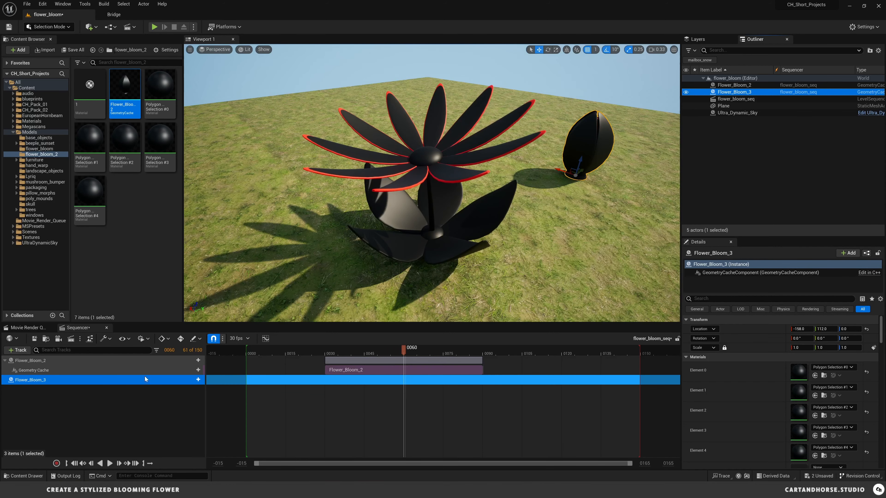
left_click(199, 380)
left_click(215, 435)
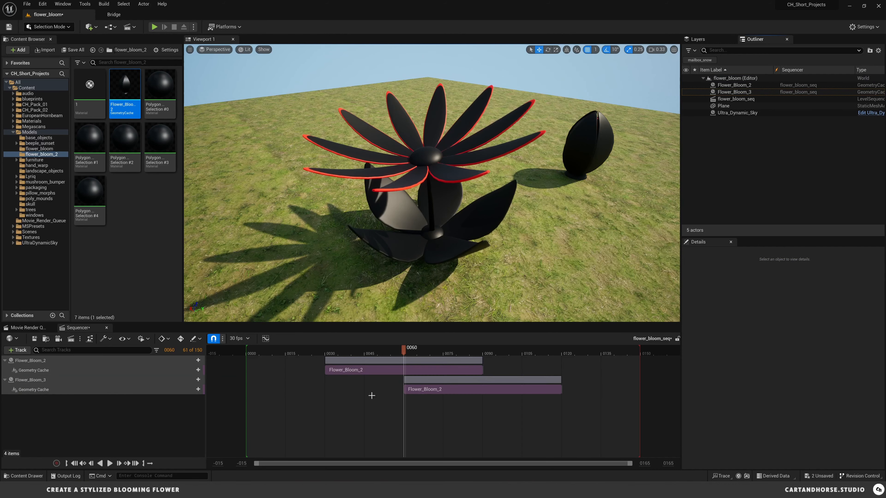
Play the sequence from near its start and scrub back through it to check the two staggered blooms
left_click_drag(403, 350, 257, 360)
key("space")
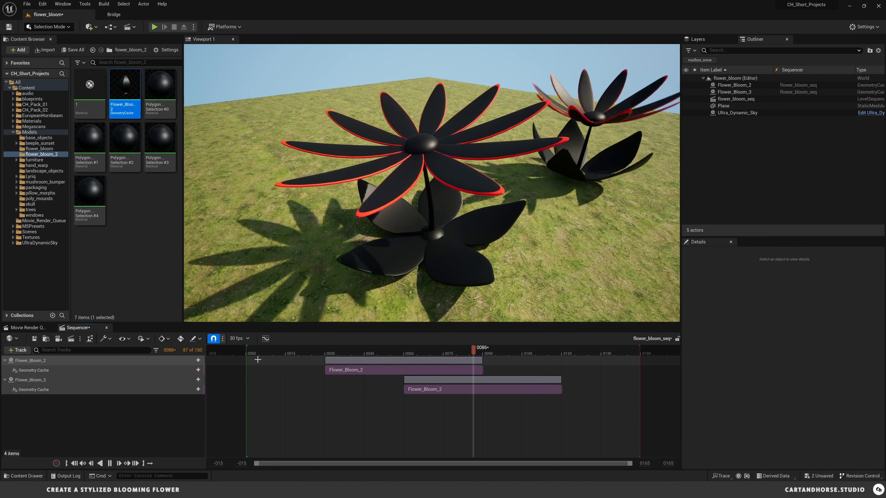
key("space")
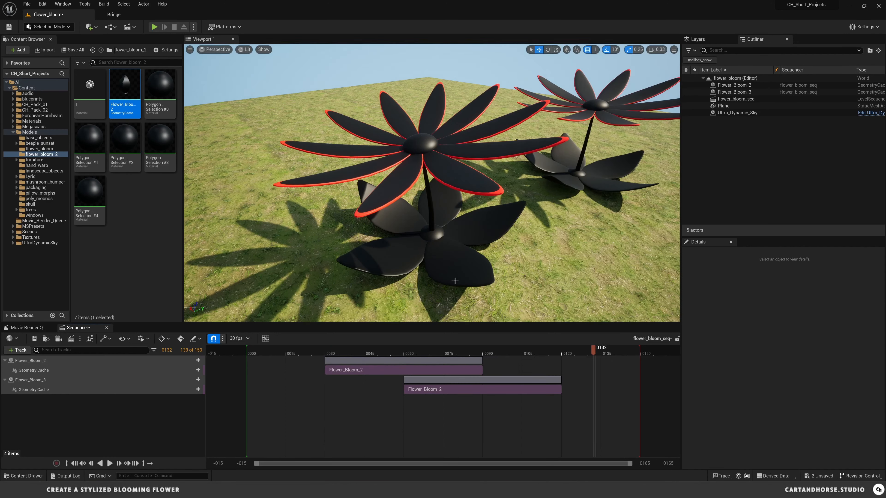
left_click_drag(585, 354, 372, 361)
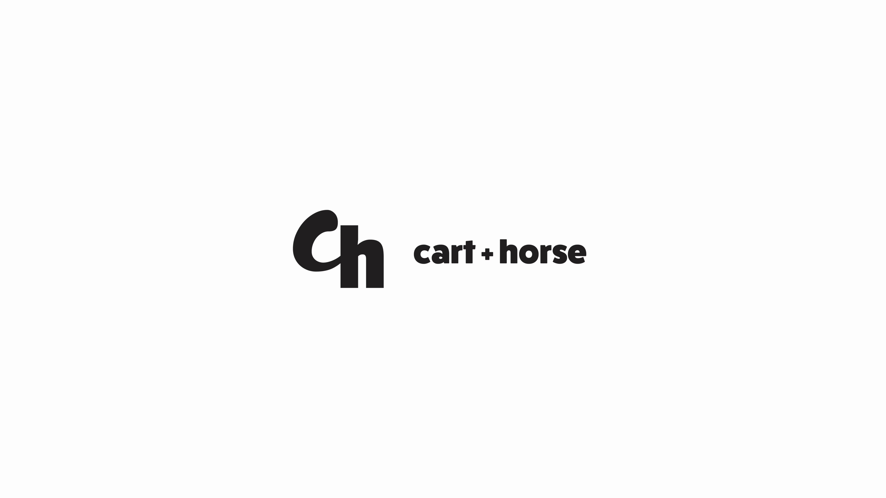